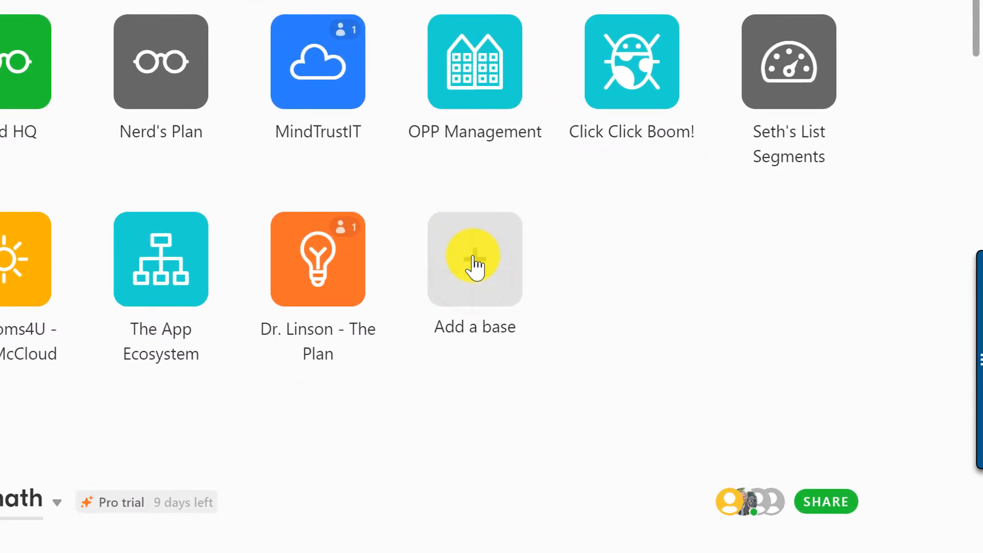
- Create a new base from scratch named "Use Airtable to Track Your App Ecosystem"
click(475, 264)
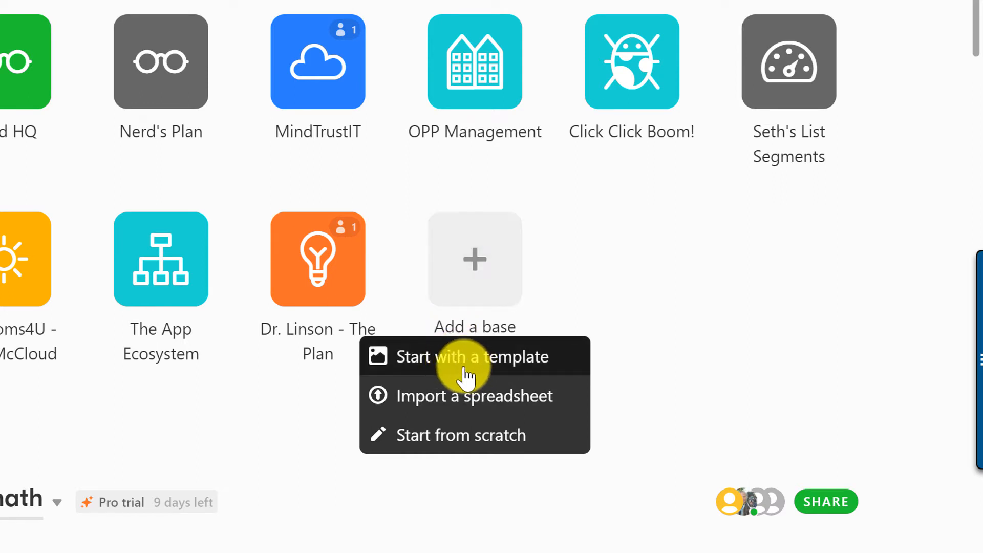
click(459, 436)
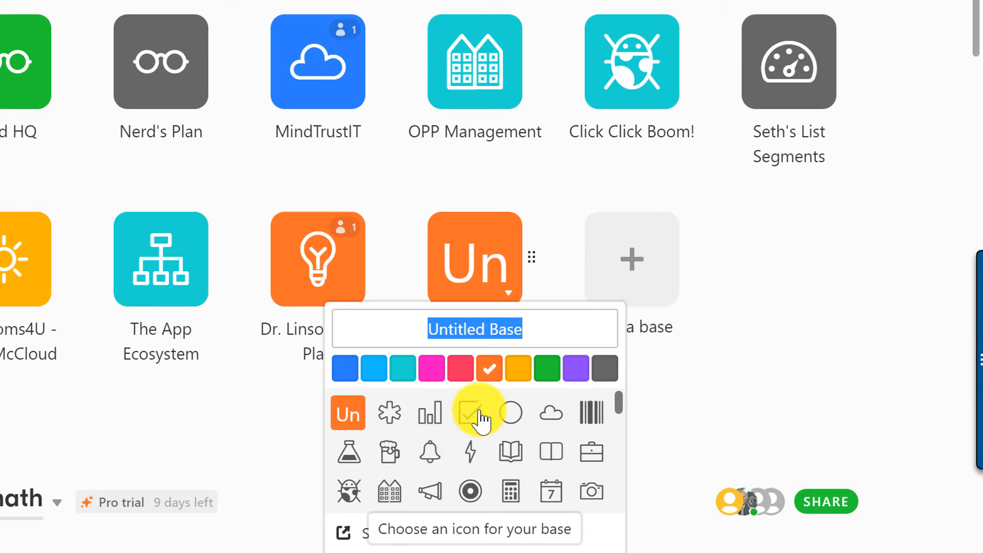
text(Use Air)
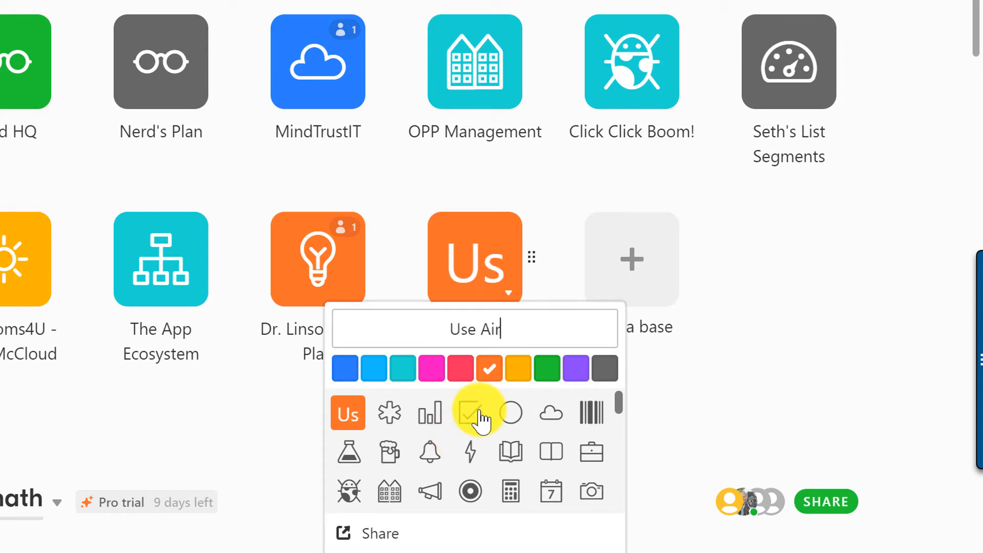
text(table to Track )
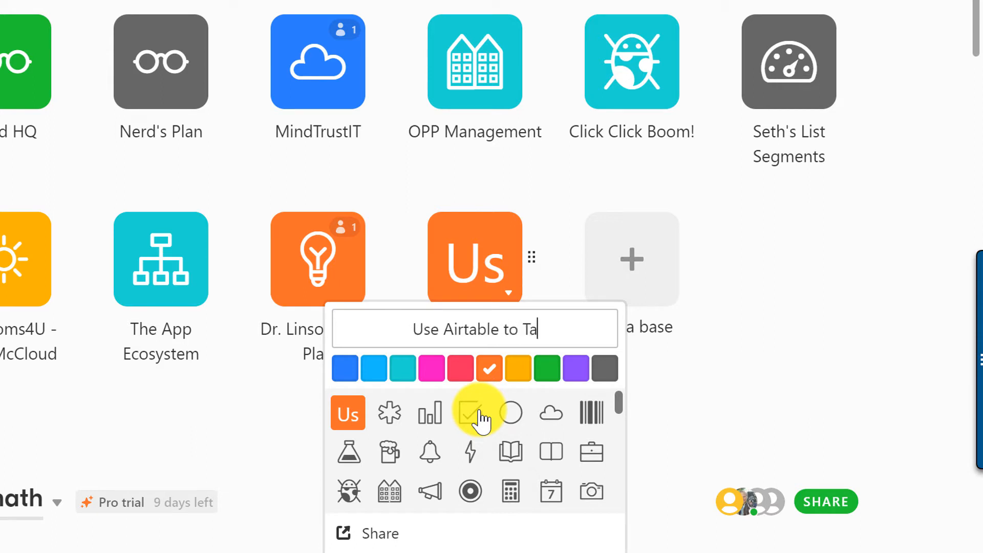
text(Your Ap)
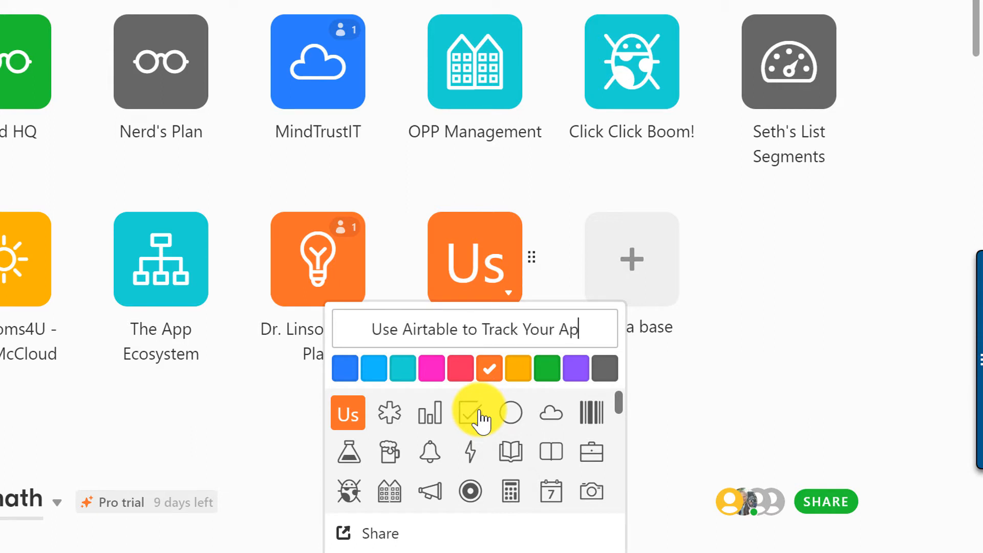
text(p Eco)
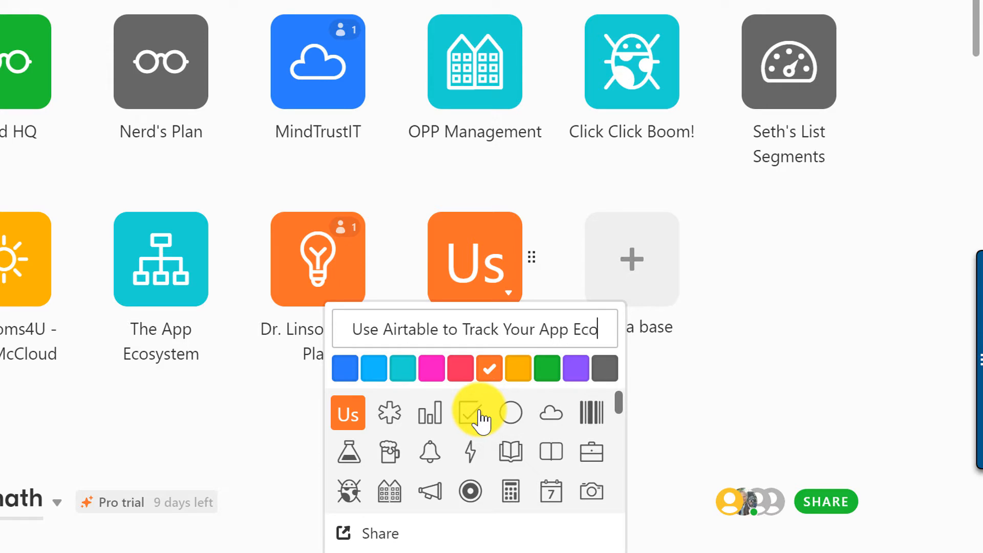
text(system)
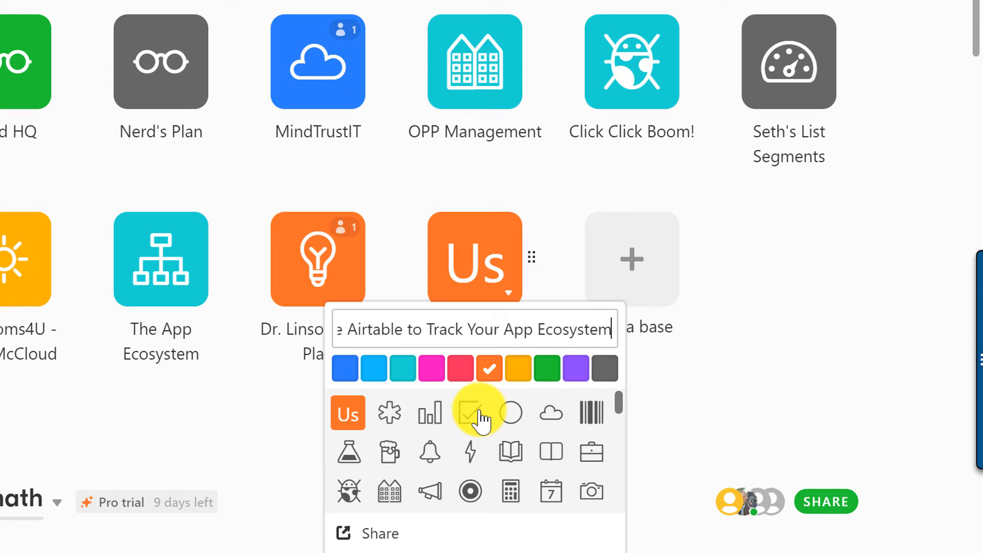
- Give the new base the teal color and the bell icon, and open it
click(407, 365)
click(431, 452)
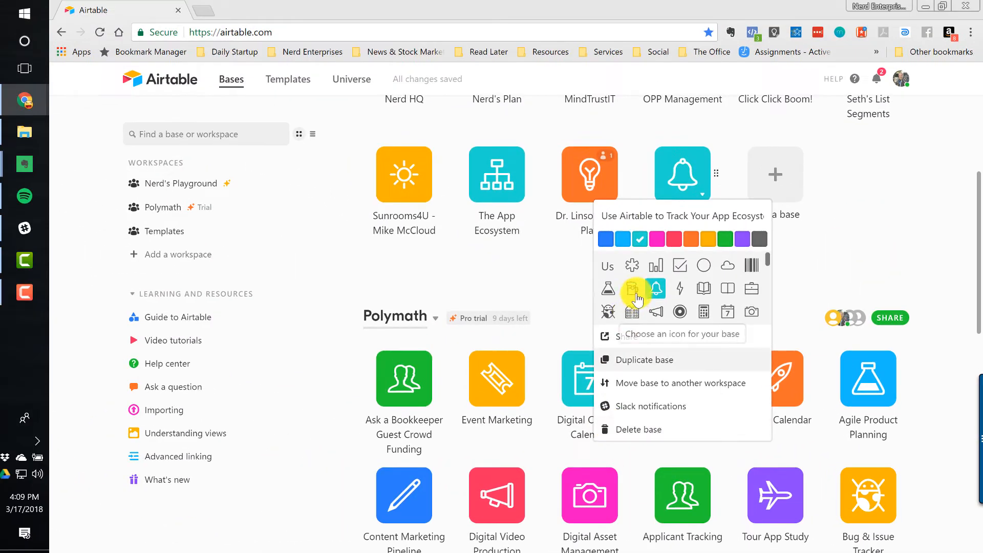
click(681, 173)
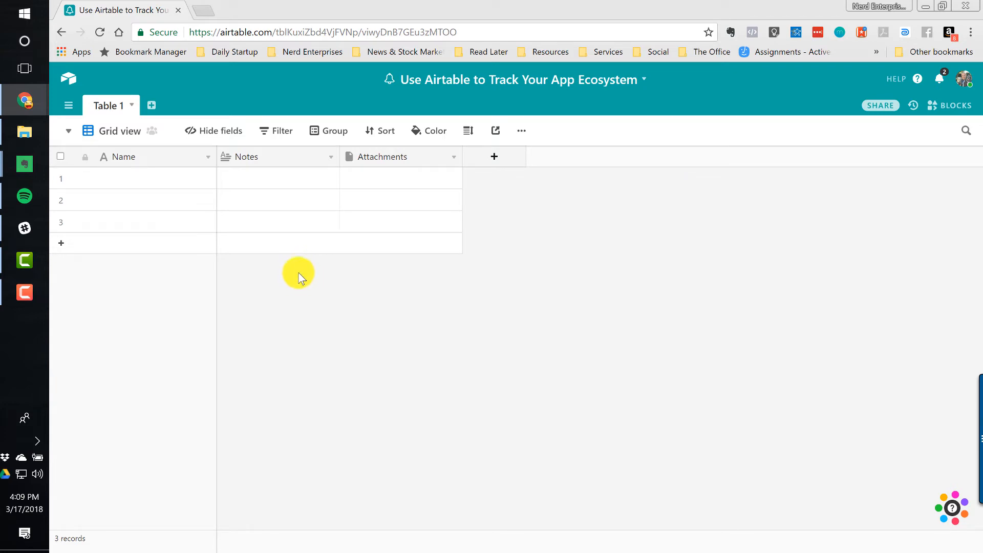
- Rename the base's first table to "The Apps"
double_click(114, 105)
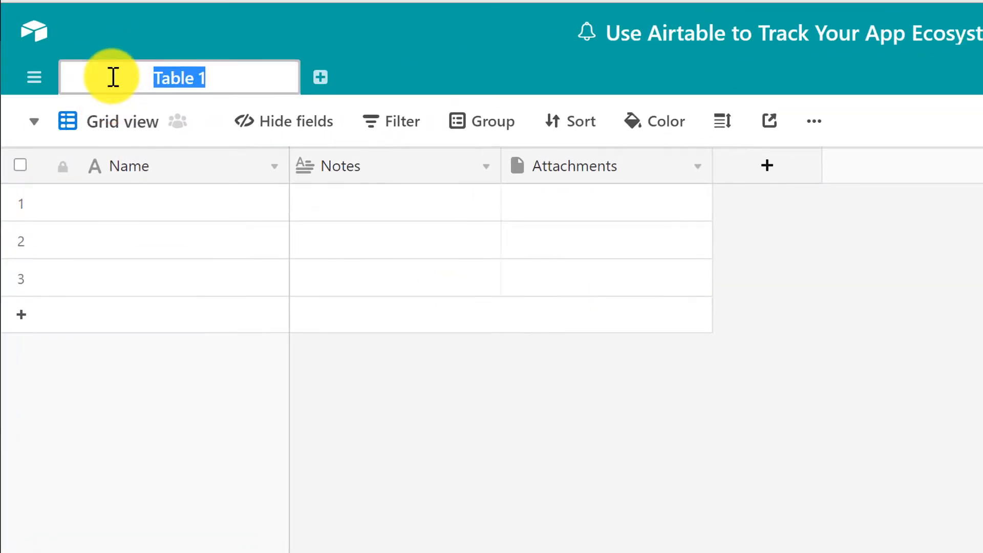
text(The Apps)
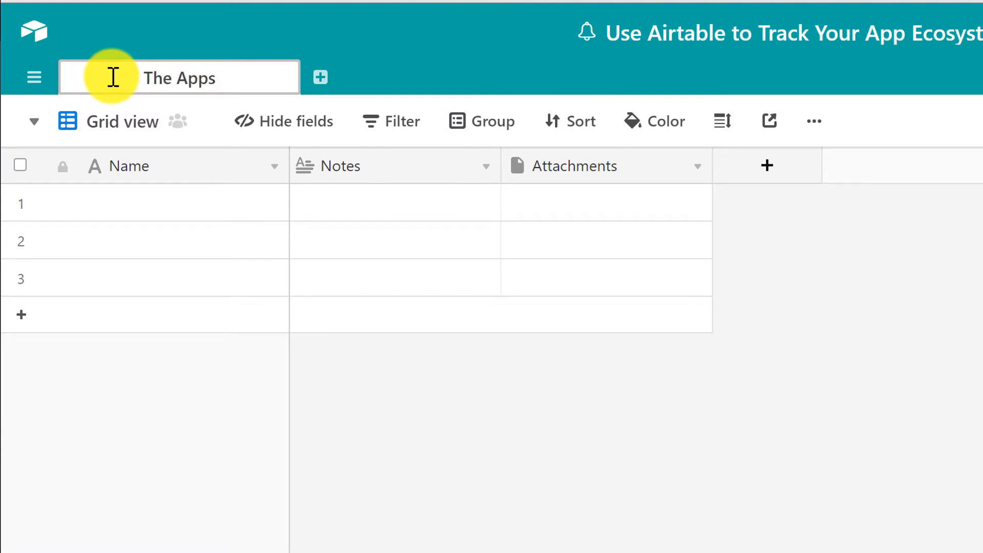
key(Return)
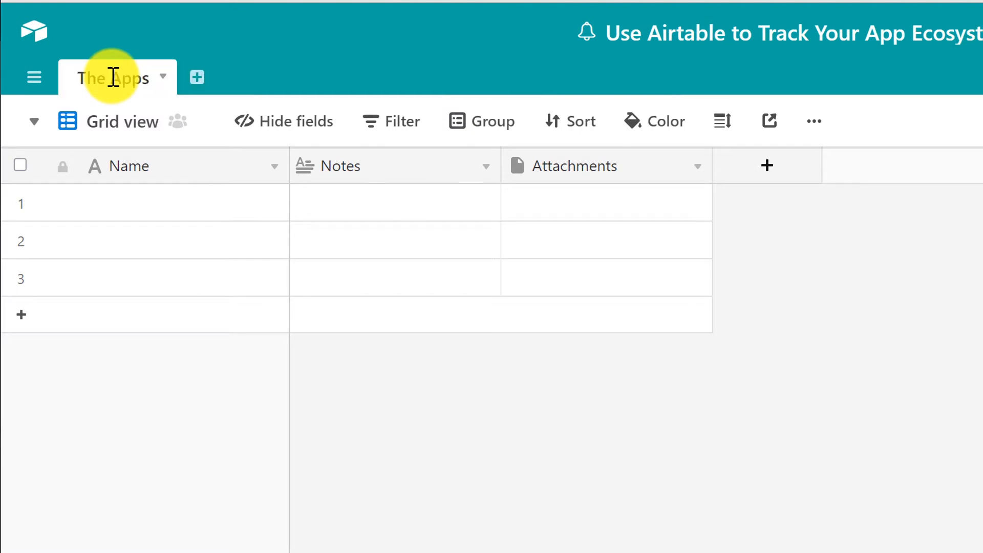
- Enter "QuickBooks Online", "Activecollab" and "Nimbe CRm" as the names of the first three records
click(179, 218)
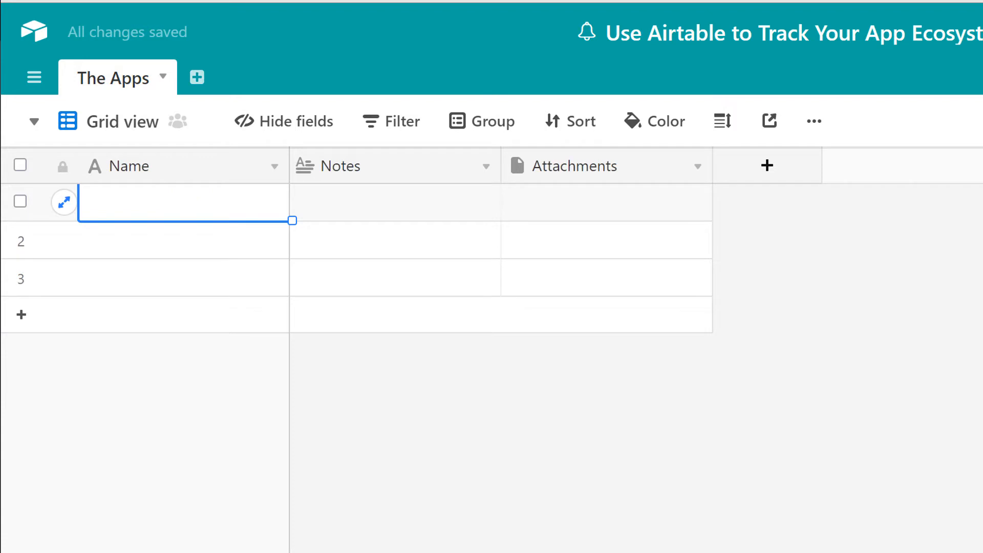
click(156, 191)
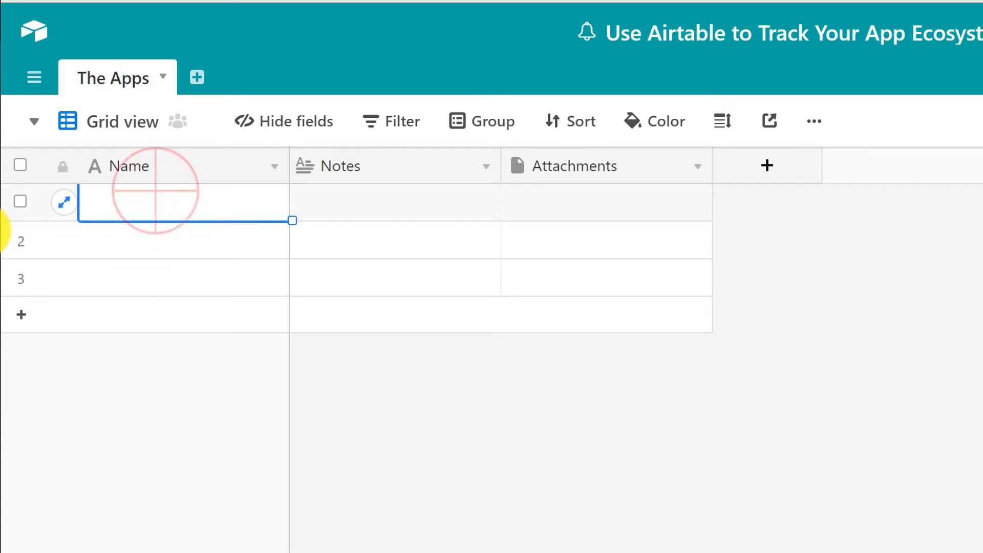
click(164, 195)
text(Quick)
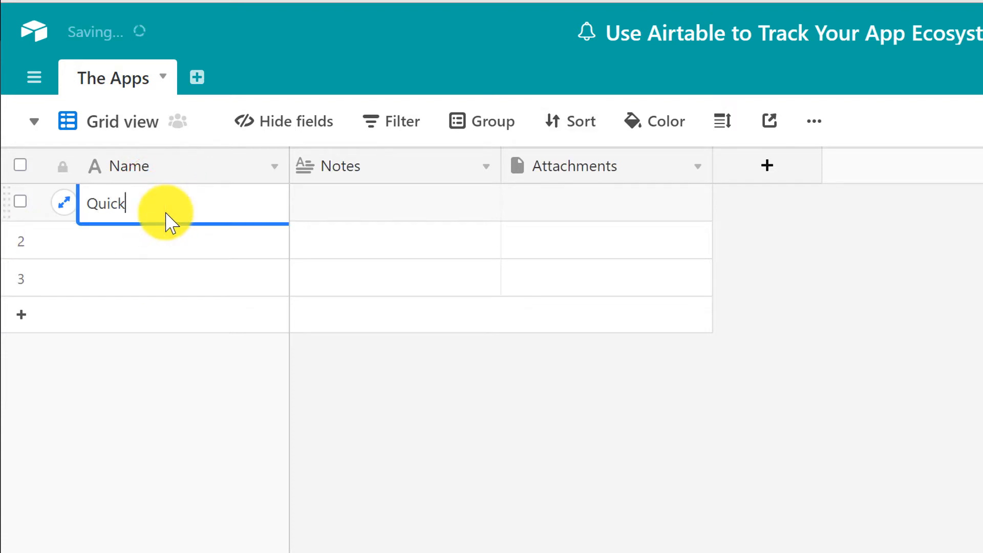
text(Books  Online)
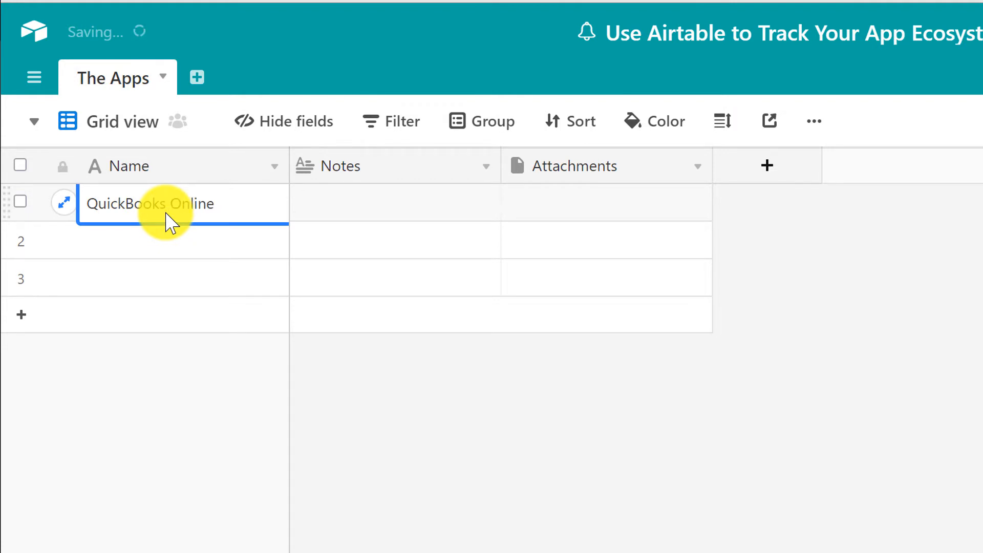
key(Return)
text(Act)
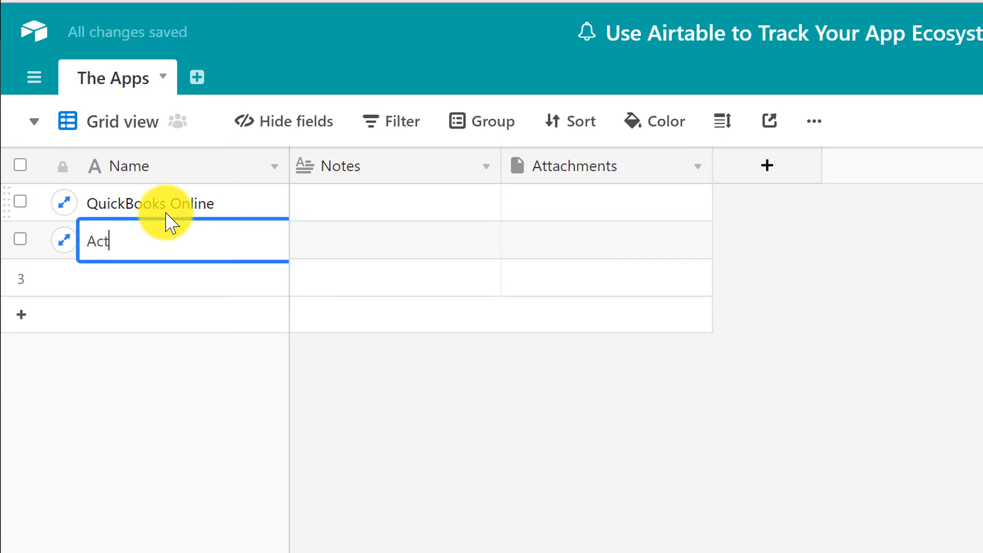
text(ivecollab)
key(Return)
text(Ni)
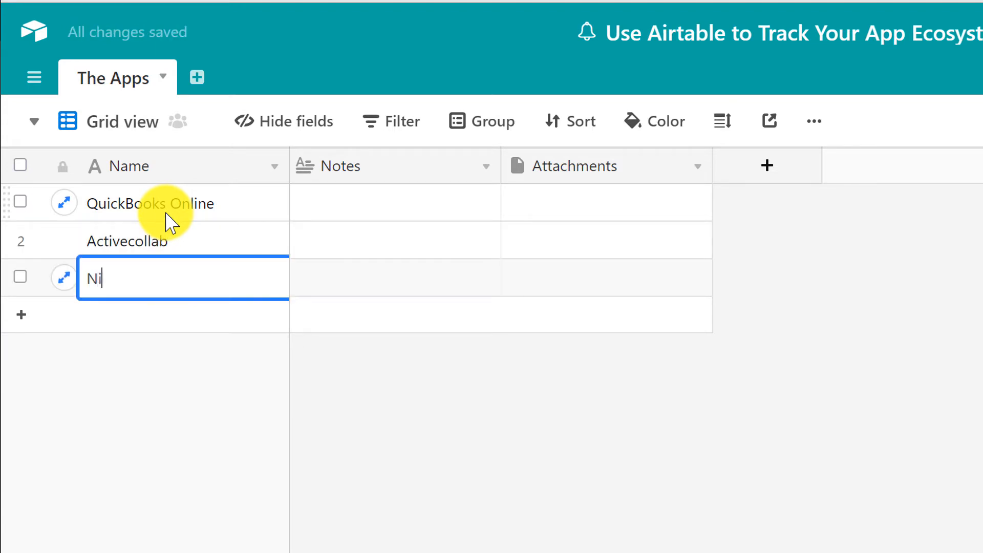
text(mbe CRm)
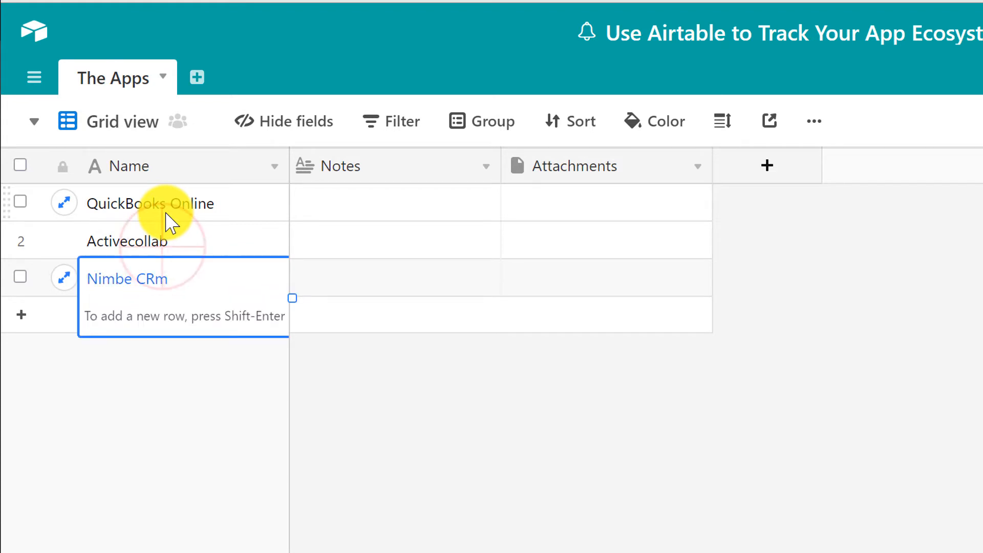
click(176, 246)
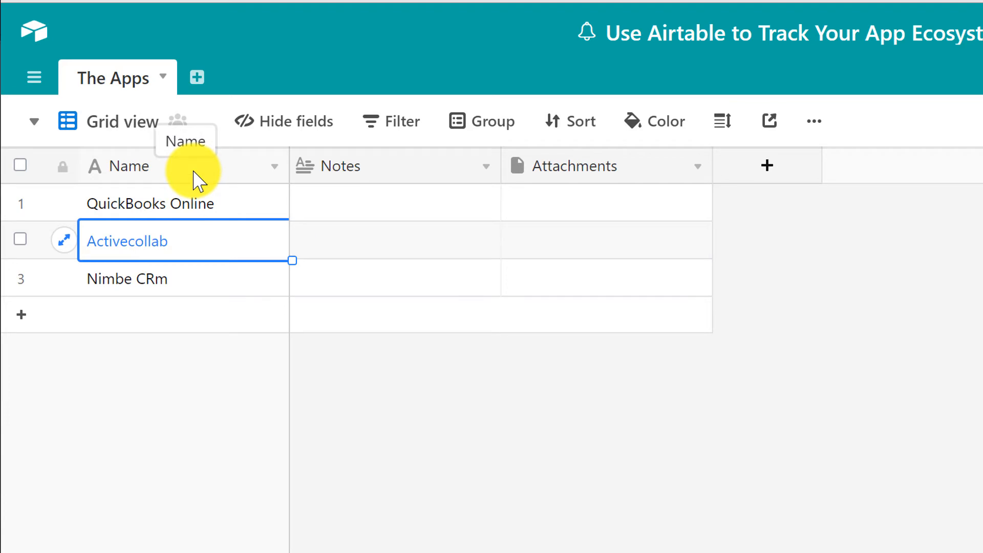
- Examine the Name field's settings and the field types available for the primary field, leaving them as they are
double_click(189, 170)
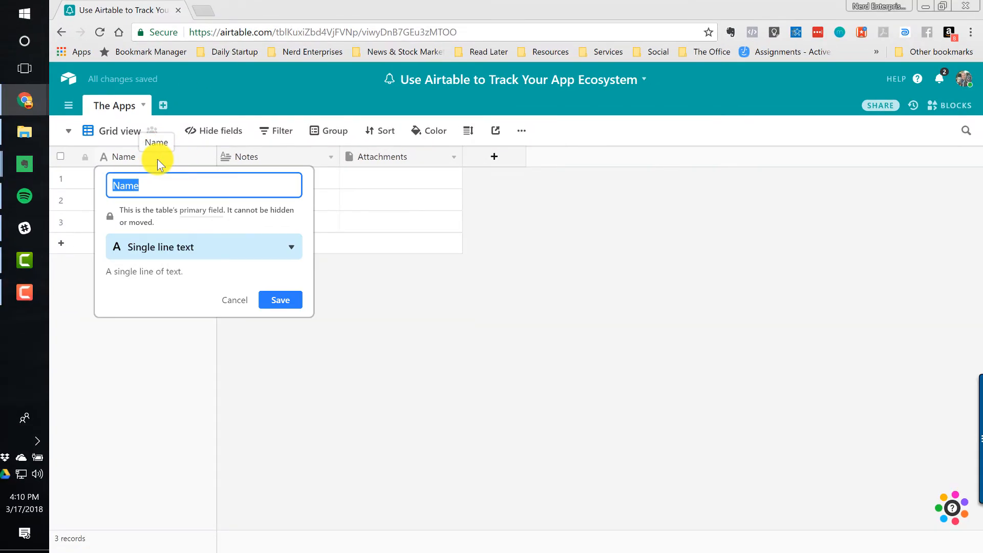
click(172, 247)
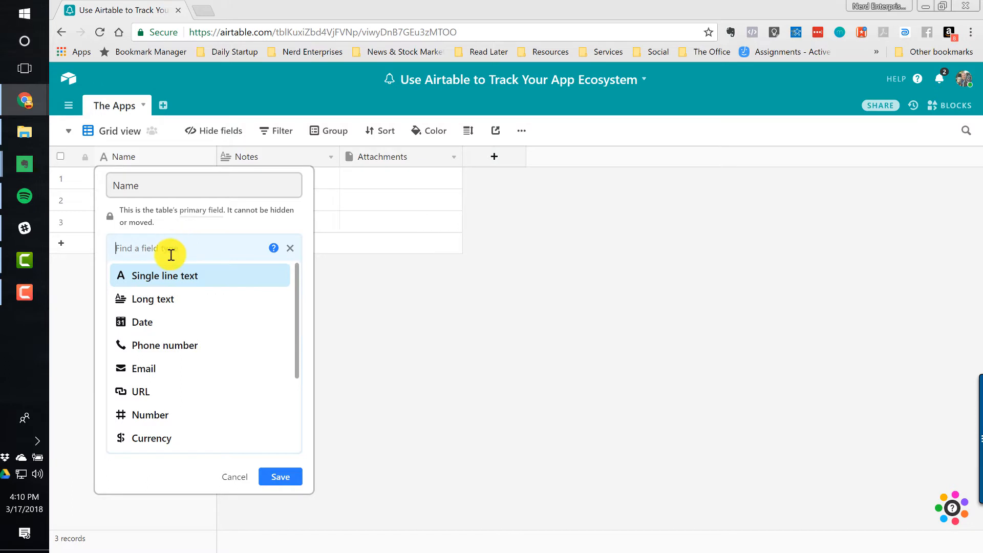
click(290, 248)
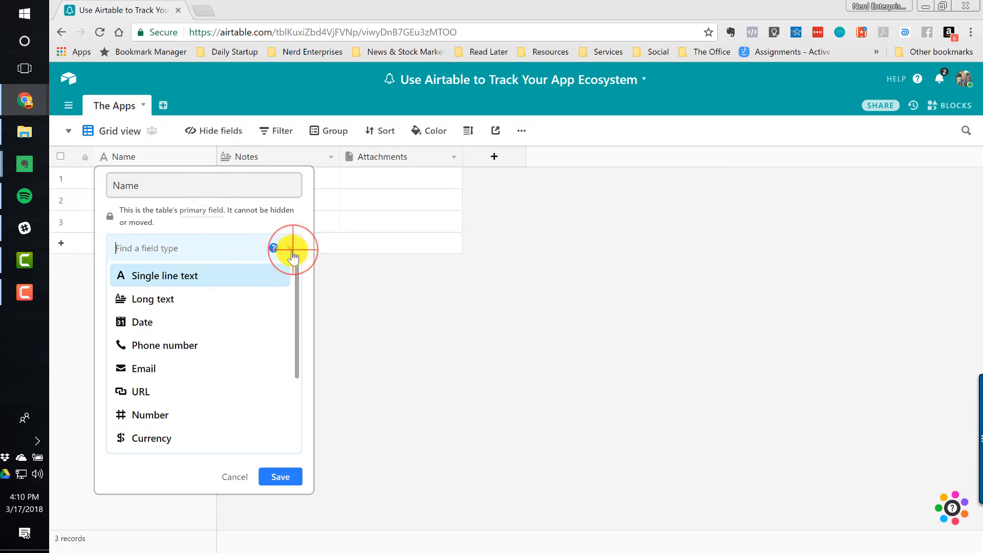
click(222, 180)
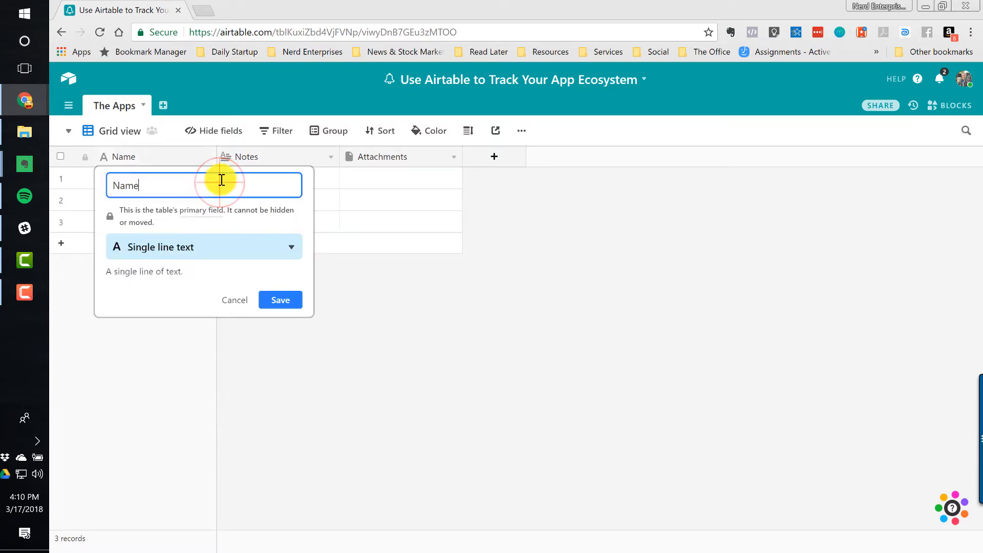
click(373, 182)
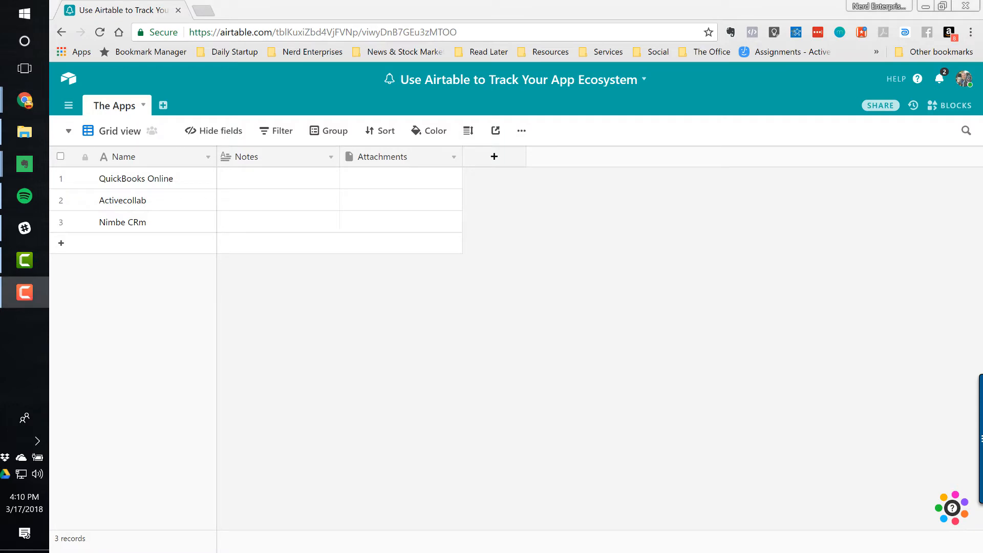
- Add a new field named "# of Users Needed" with the Number field type
click(495, 157)
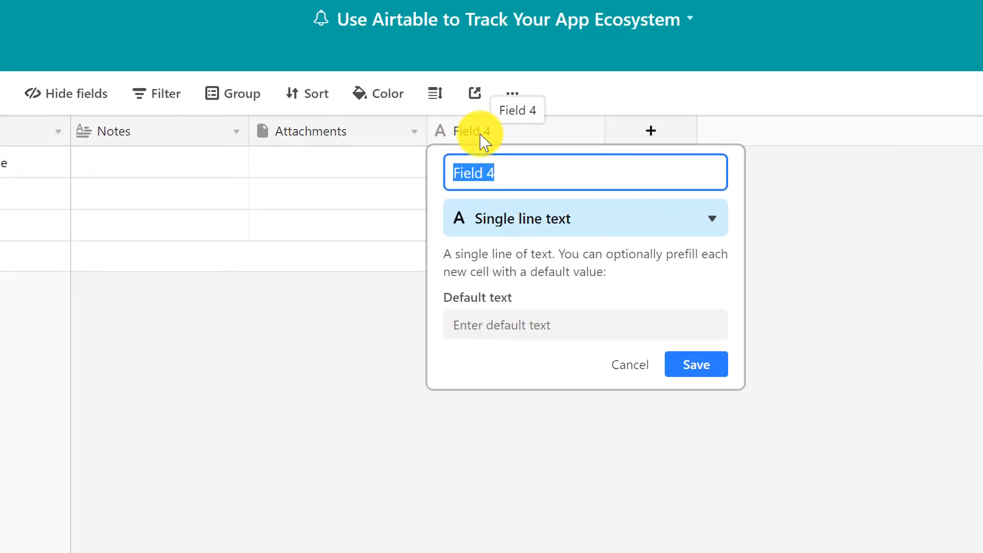
text(# of Users Needed)
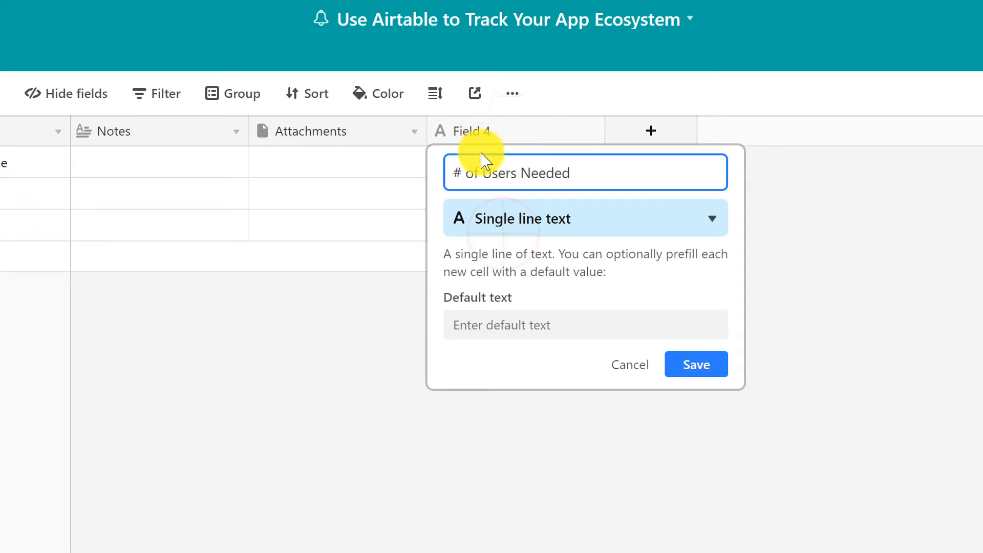
click(512, 223)
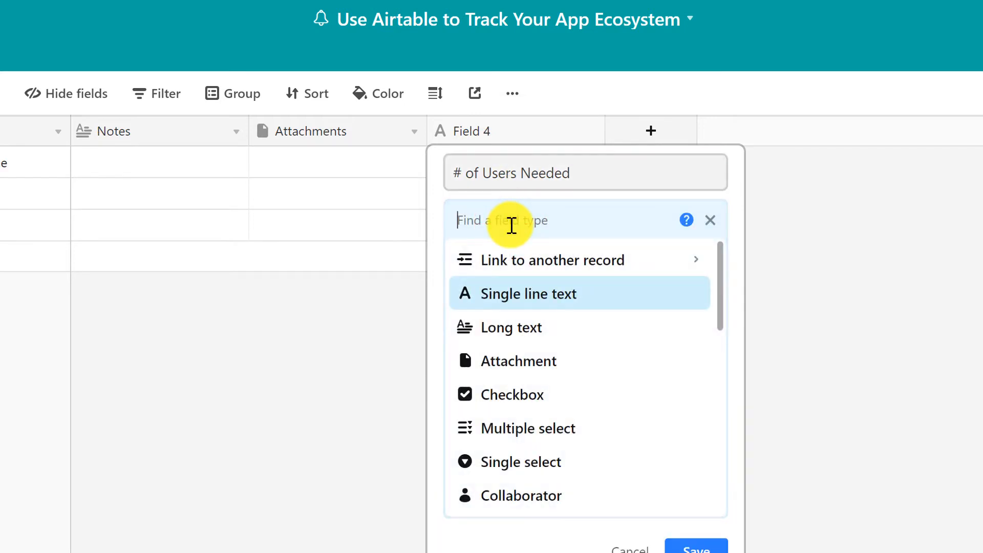
text(num)
click(525, 262)
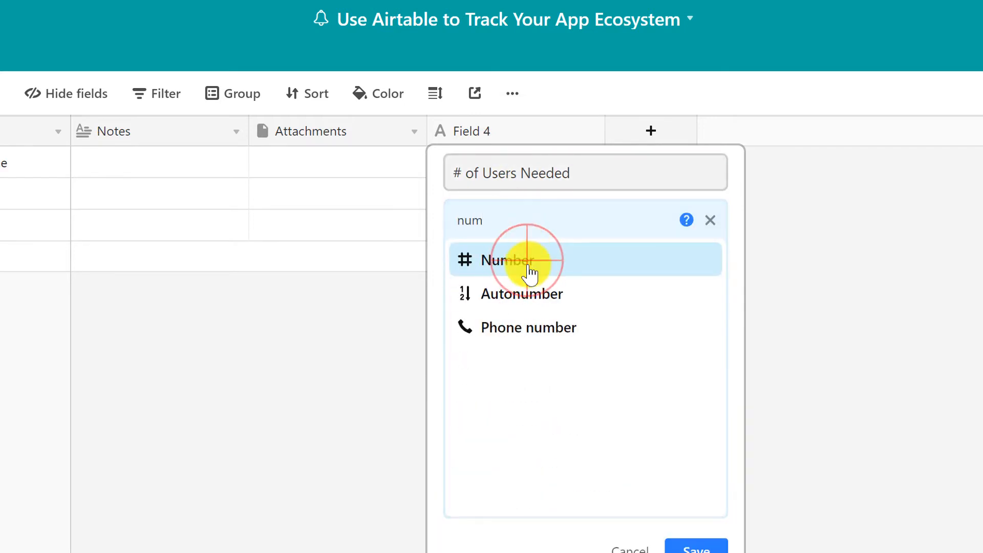
- Save the # of Users Needed field with the Integer (2) format and move it directly after the Name field
click(491, 358)
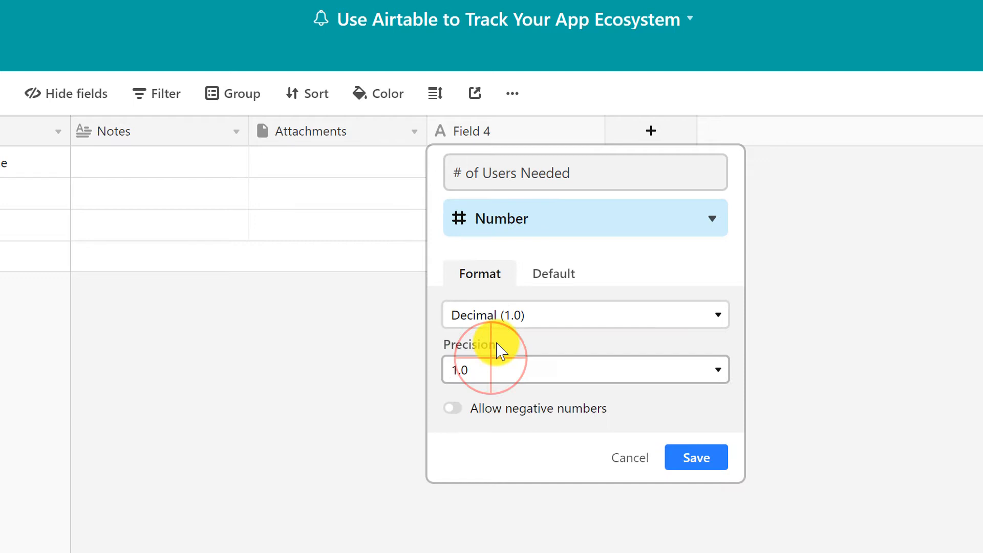
click(489, 370)
click(507, 310)
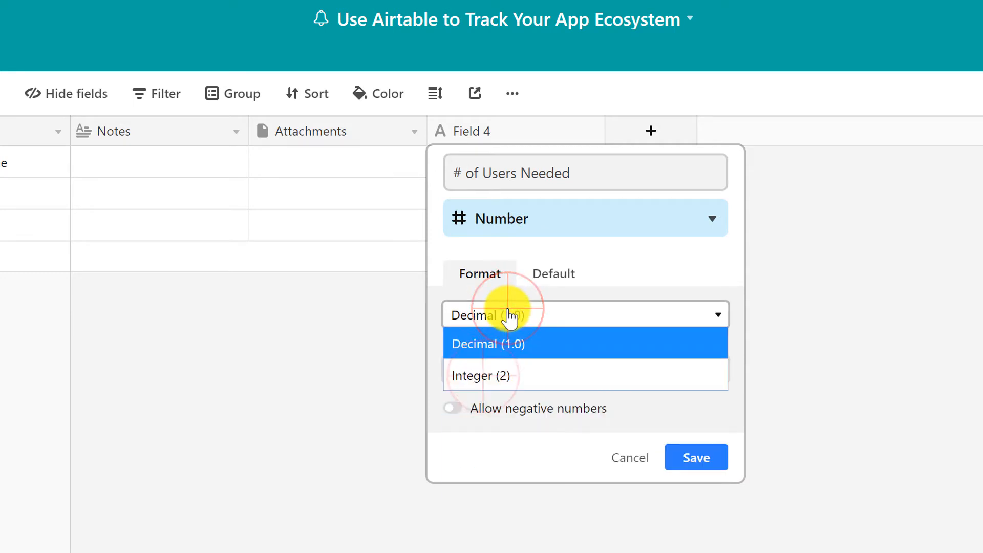
click(495, 374)
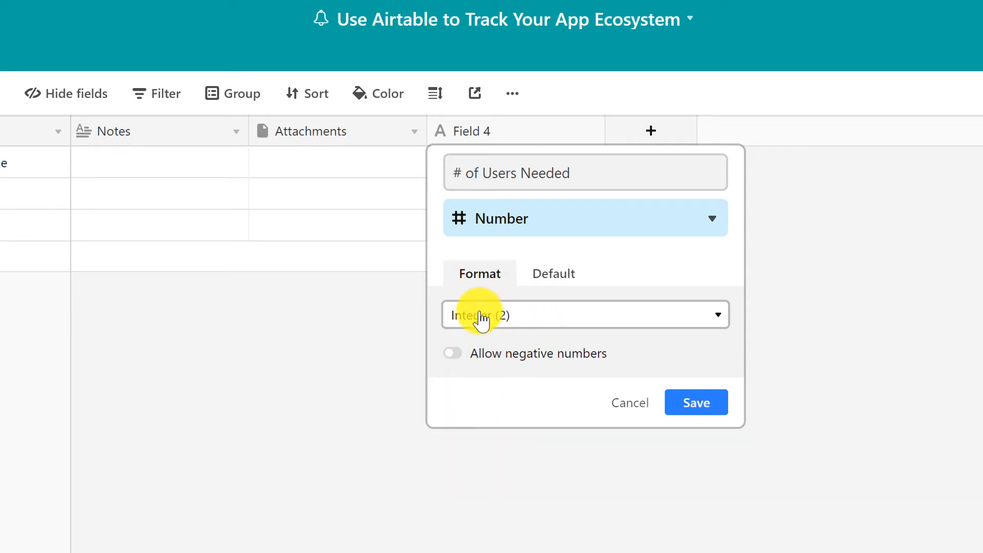
click(699, 403)
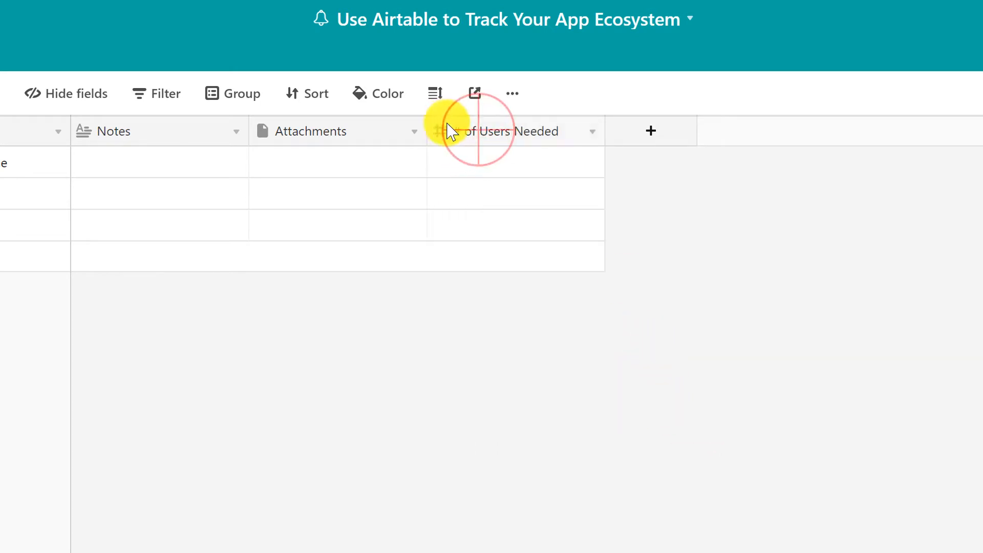
drag(463, 141, 79, 154)
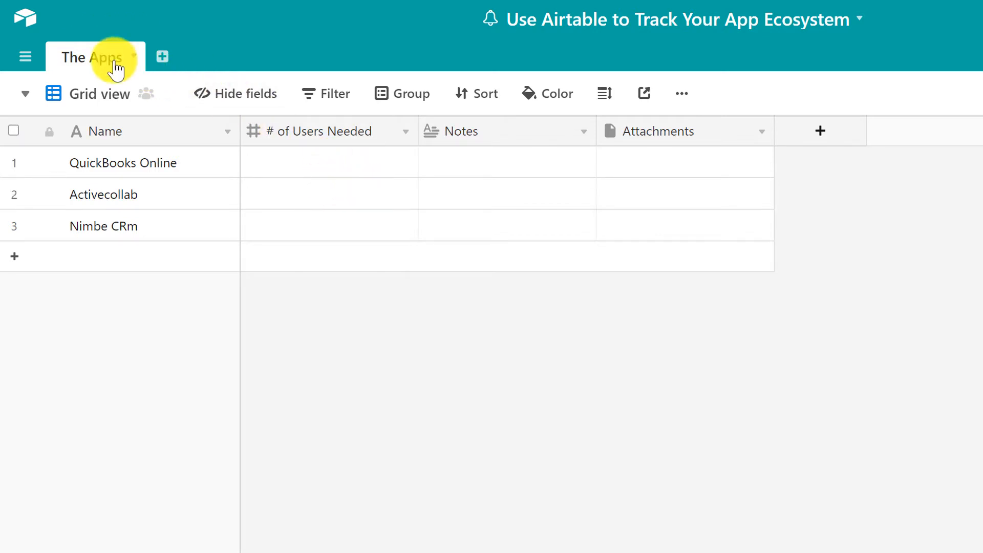
- Create an empty table in the base and name it "App Genres"
click(163, 58)
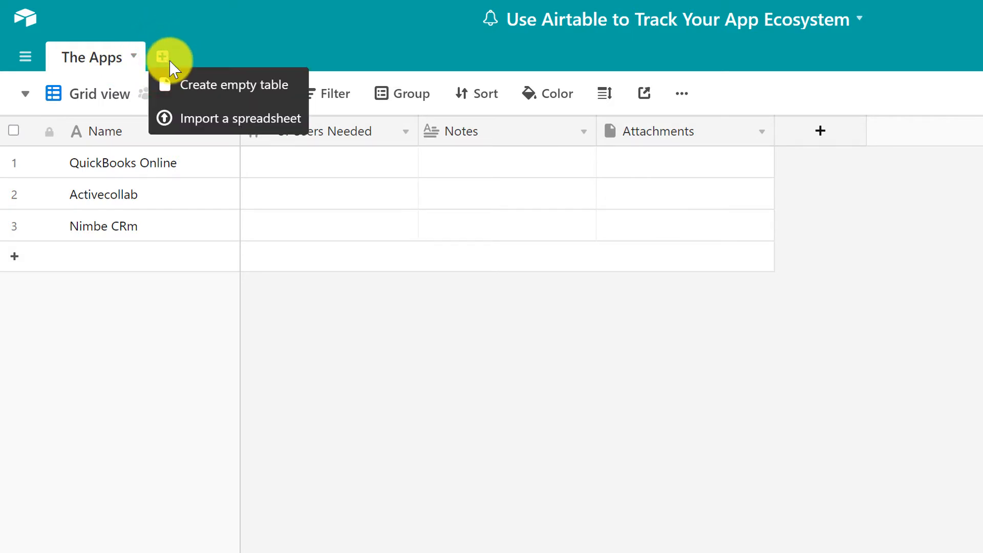
click(218, 91)
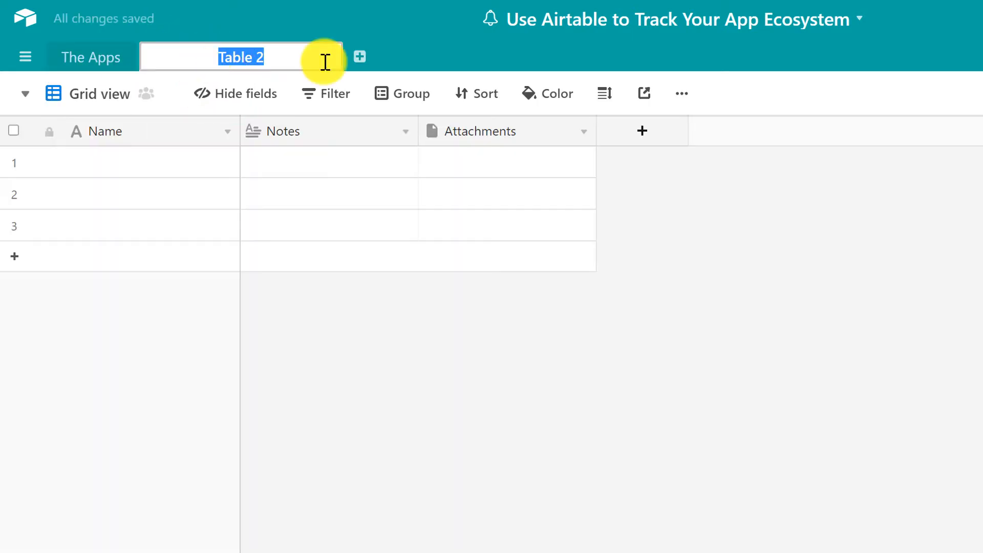
text(App Genr)
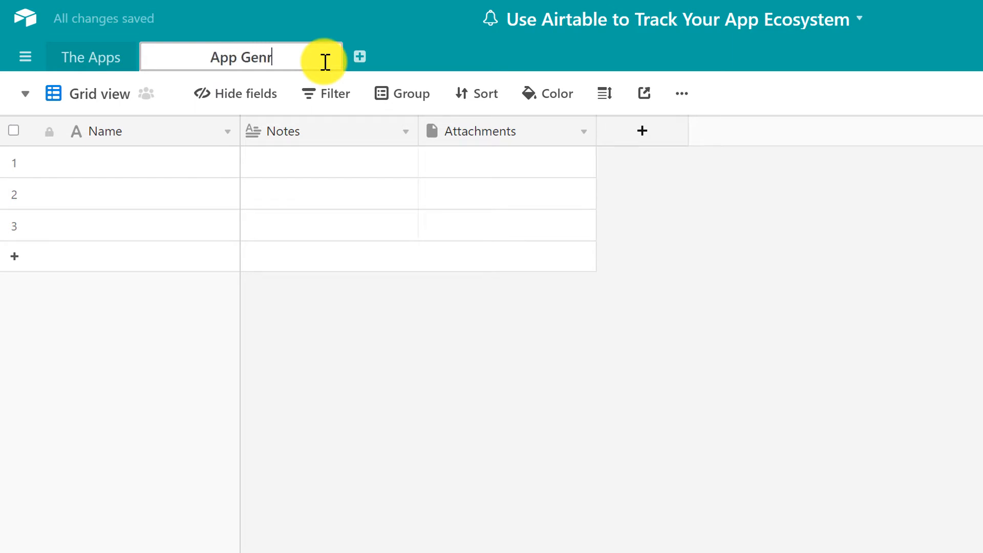
text(es)
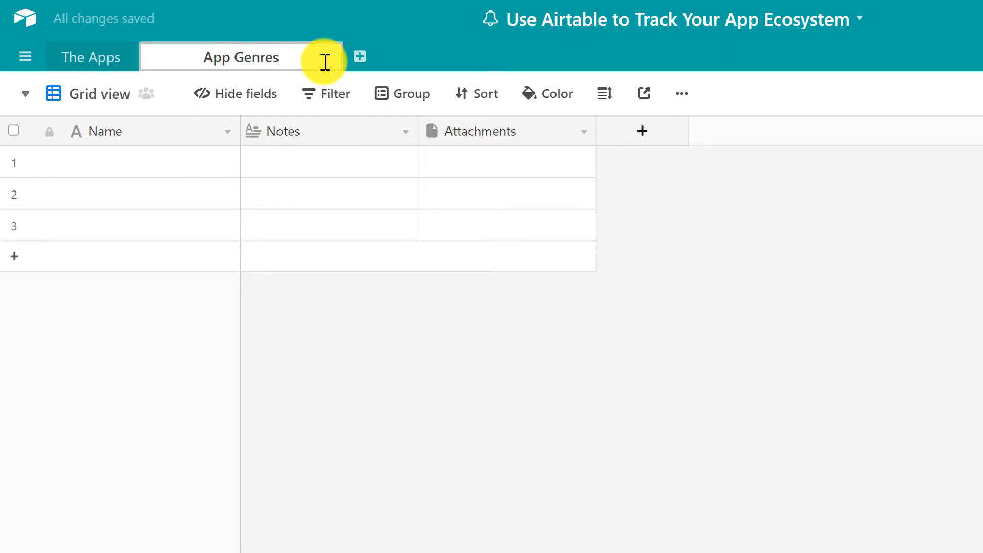
key(Return)
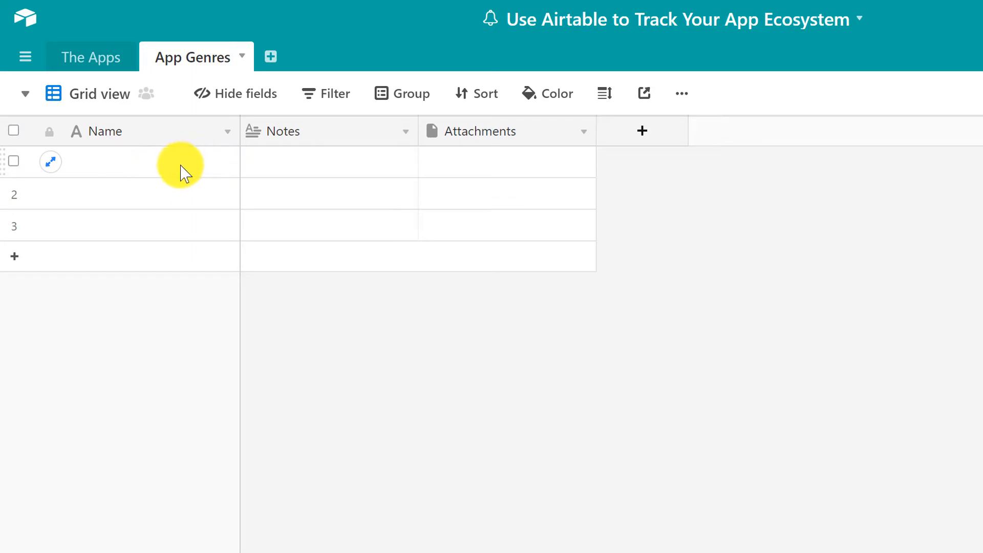
- Rename the primary field of the App Genres table to "Genre"
double_click(182, 130)
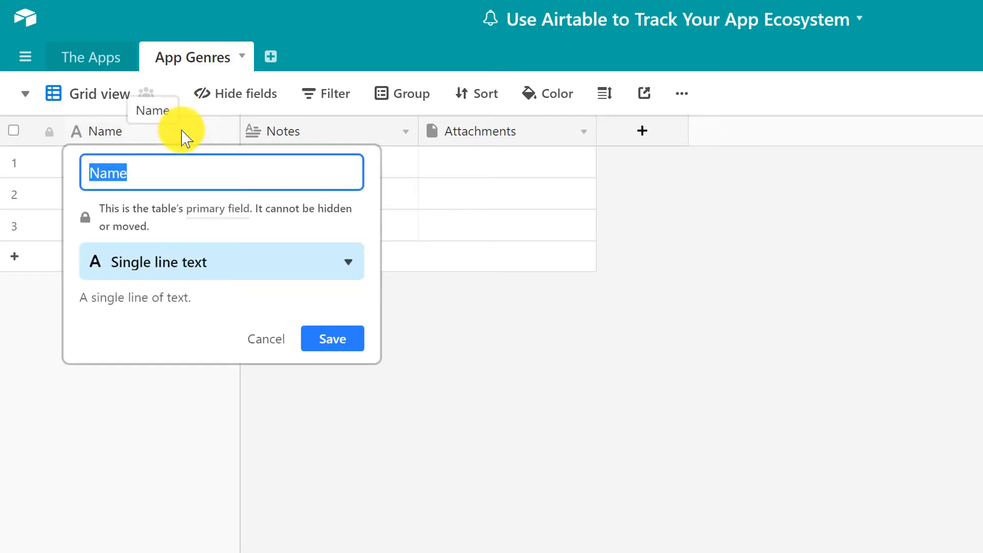
text(App Name)
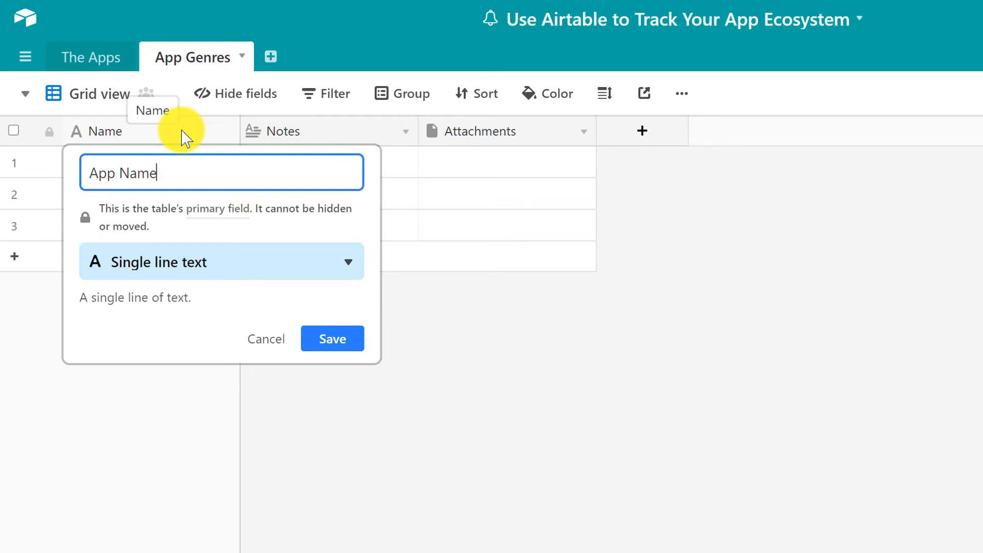
key(ctrl+a)
text(Genbr)
key(Return)
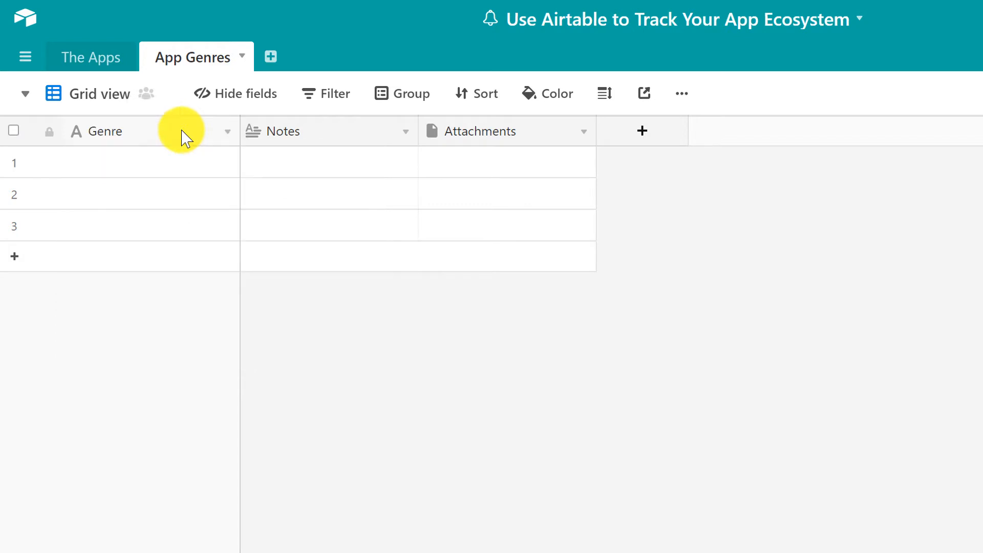
- Enter "Accounting", "Bill Payl" and "Cash Flow Management" as the genres of the first three App Genres records
click(180, 156)
text(A)
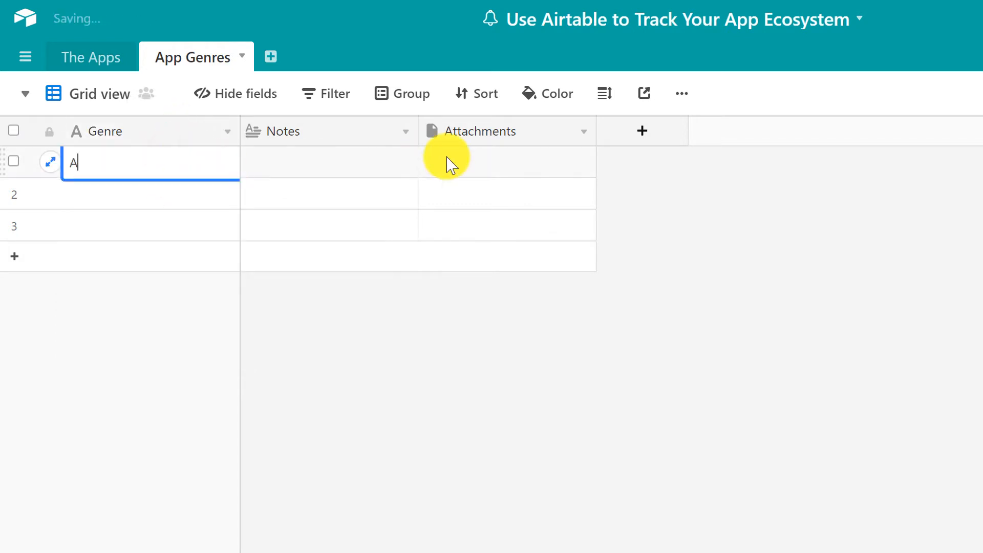
text(ccounting)
key(Return)
text(Bi)
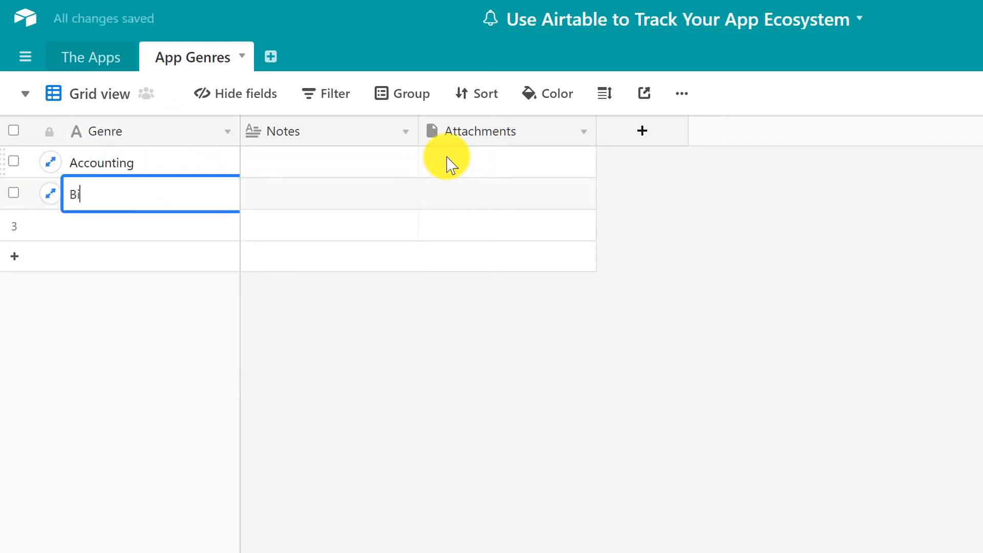
text(ll Payl)
key(Return)
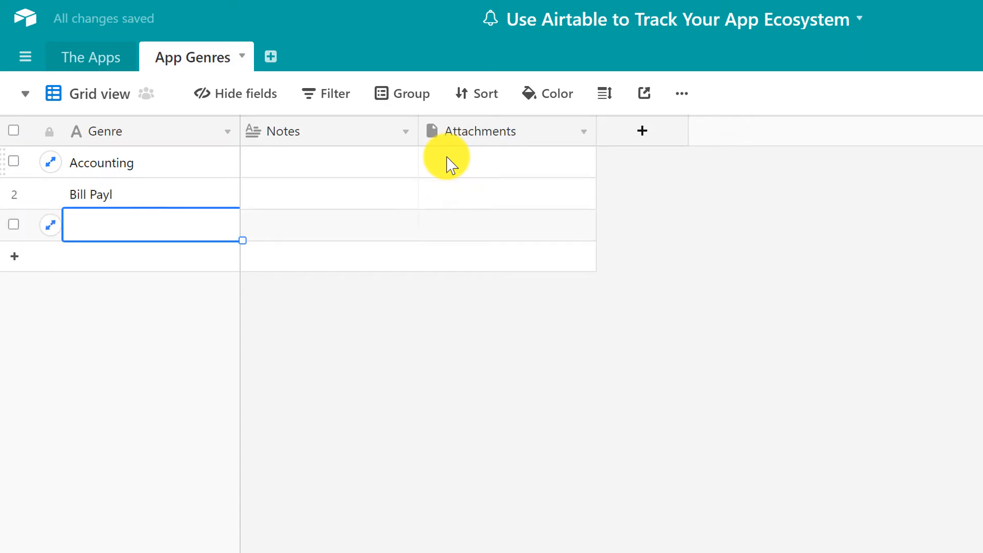
text(Cash G)
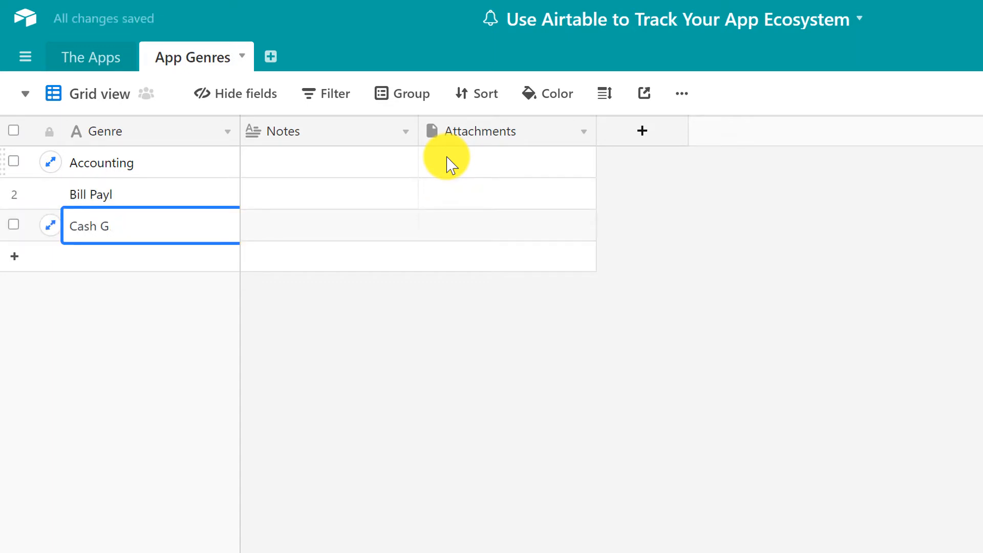
key(BackSpace)
text(Flow Managem)
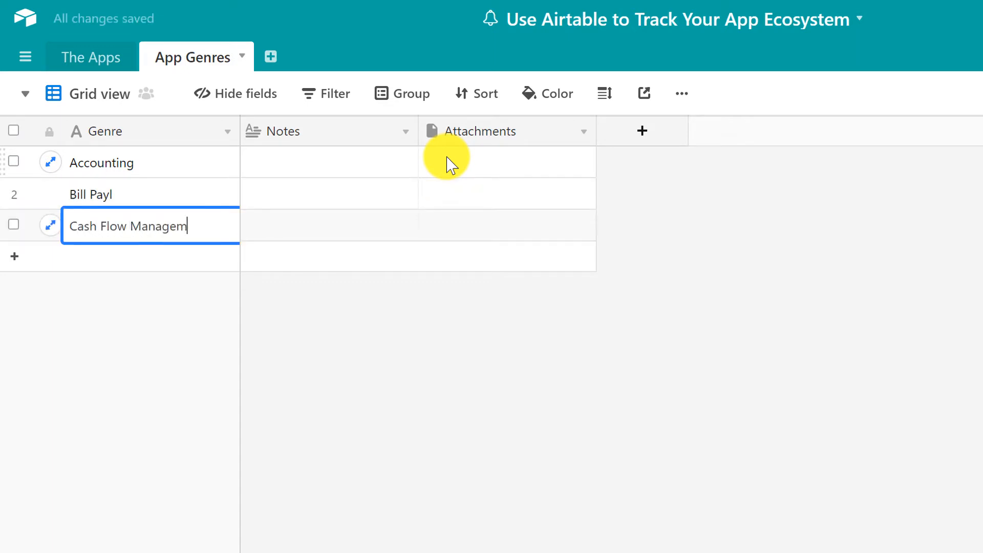
- Add three blank records below Cash Flow Management in the App Genres table
key(Return)
key(Return)
key(Return)
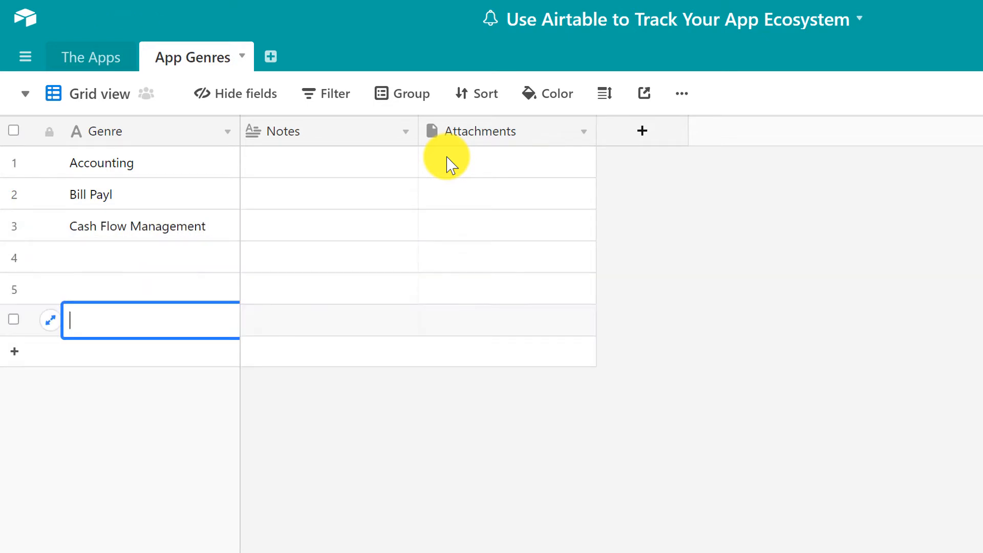
key(Escape)
key(Up)
key(Up)
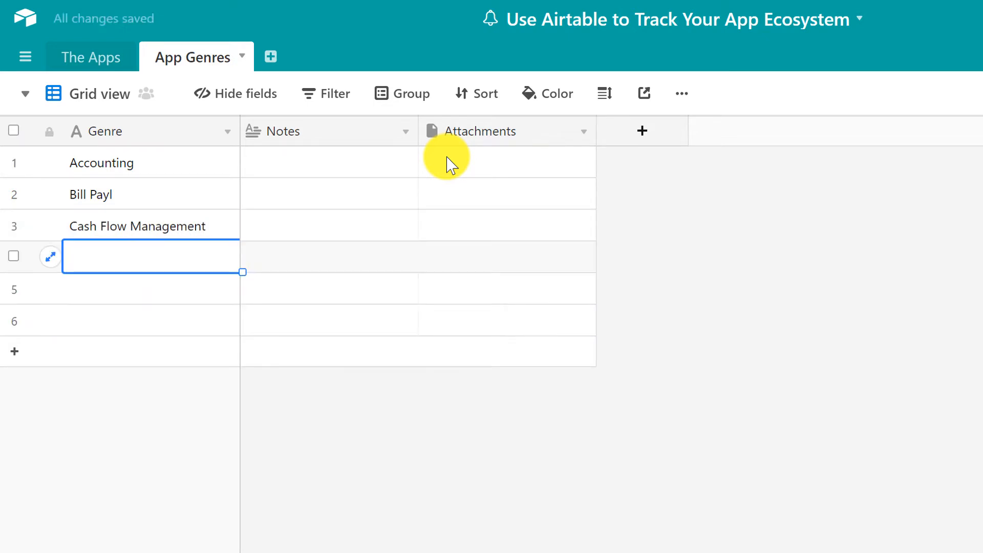
- Add a field after Attachments in the App Genres table and close its settings without editing them
click(646, 135)
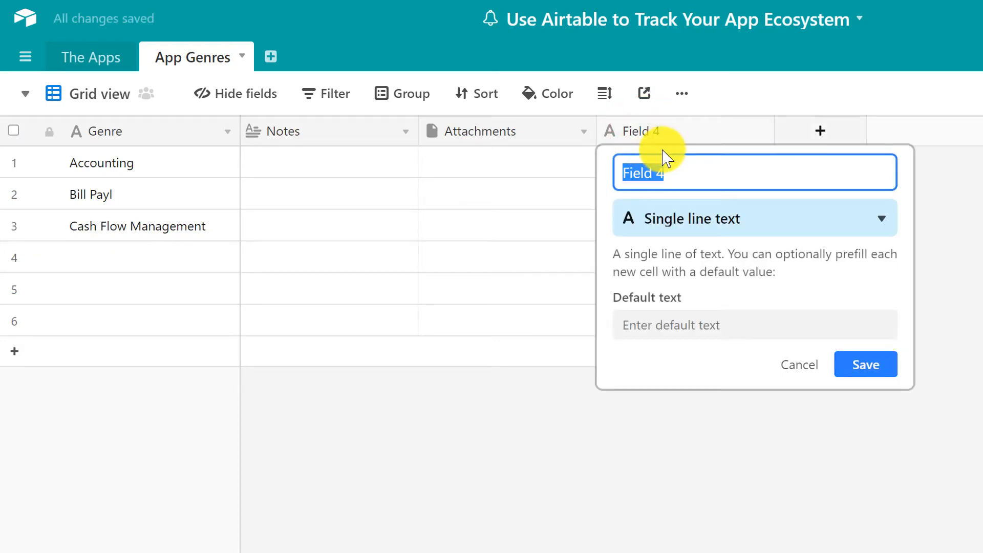
click(813, 371)
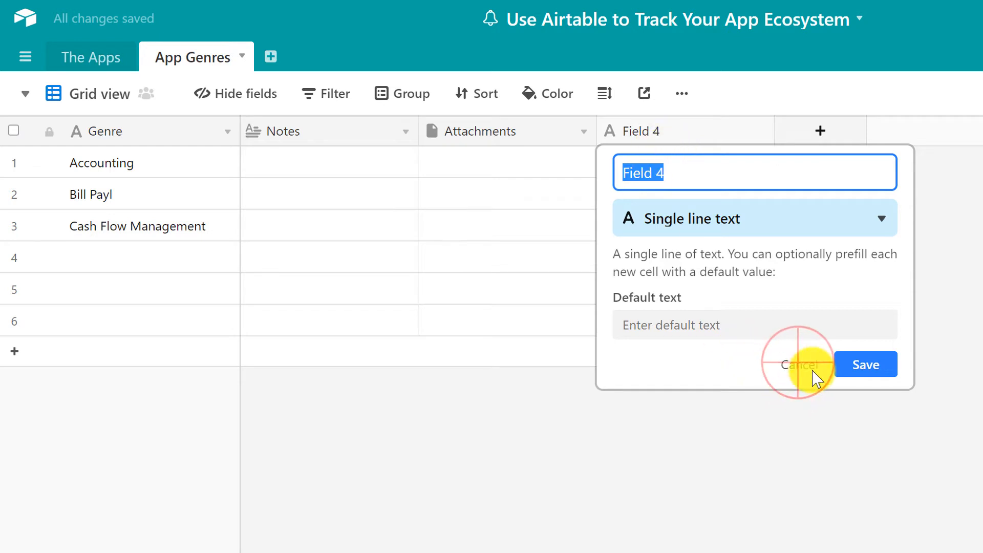
- In The Apps table, insert a new field before Notes and name it "App Genre"
click(96, 64)
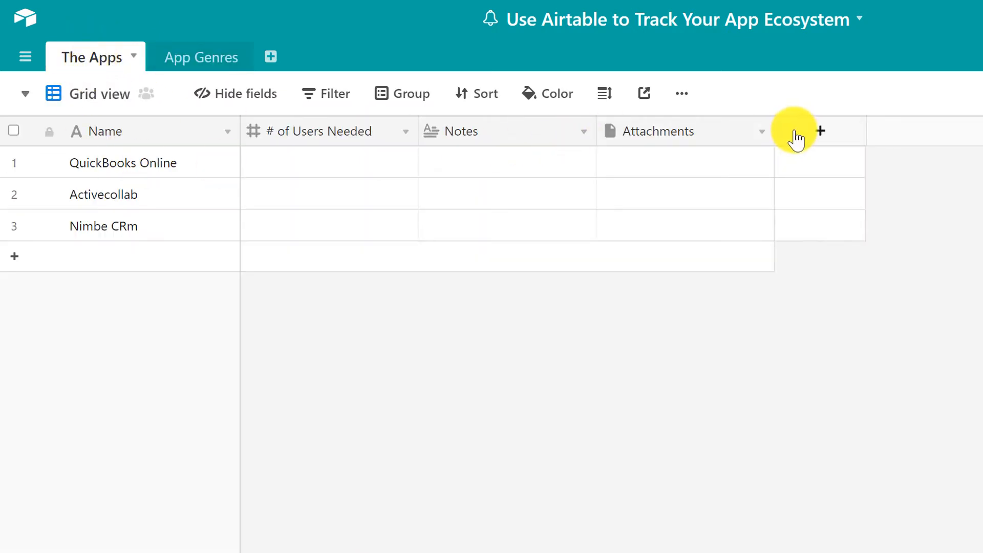
right_click(502, 134)
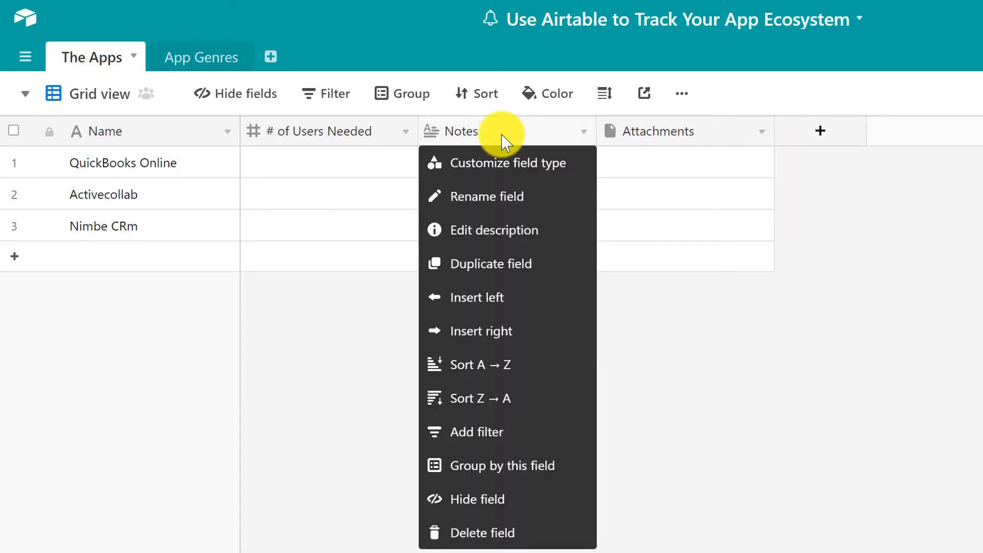
click(483, 295)
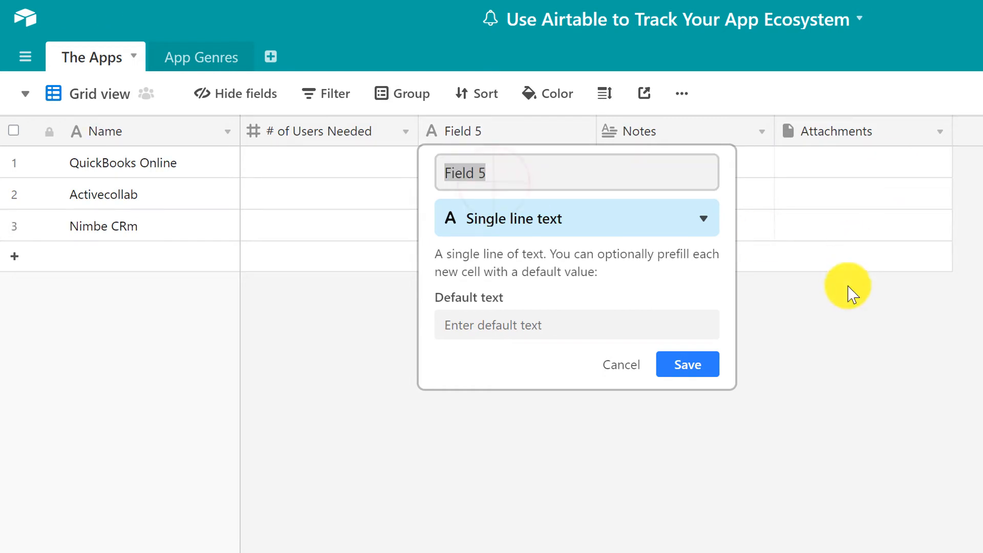
triple_click(516, 177)
text(A)
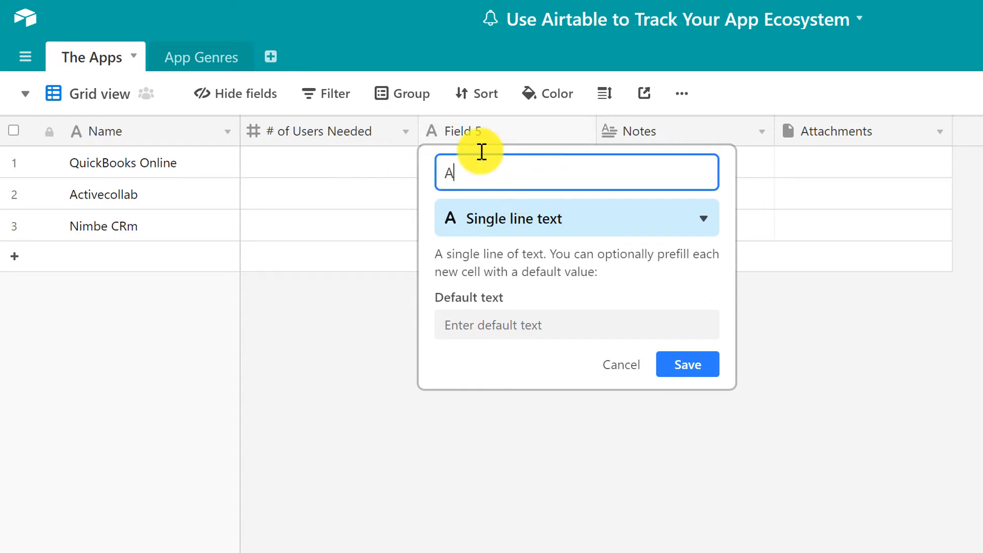
text(pp Genra)
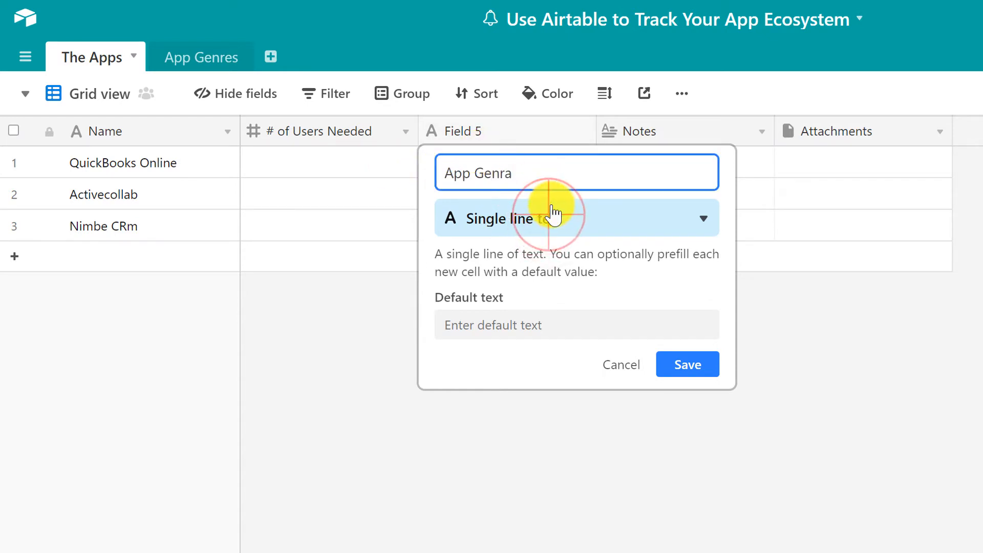
click(553, 221)
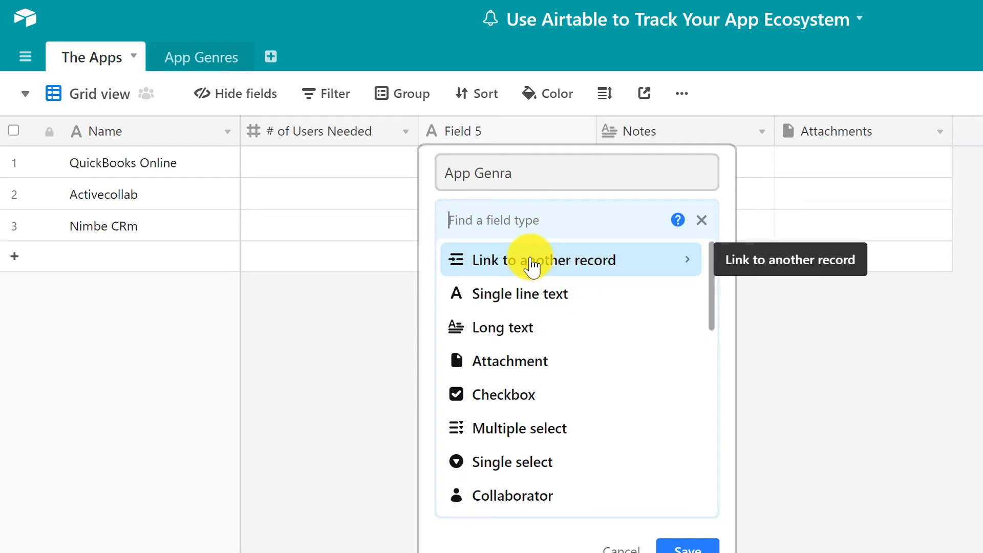
click(531, 172)
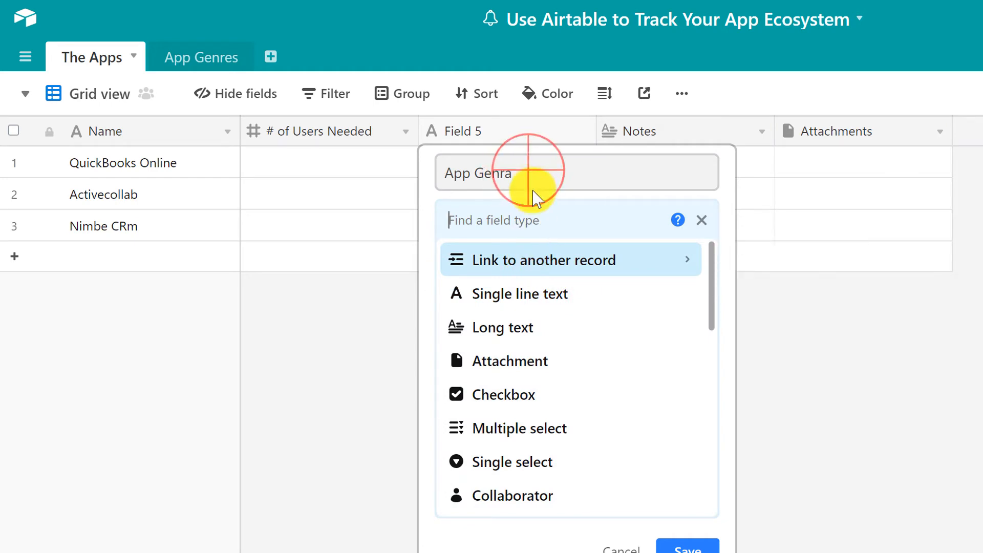
text(e)
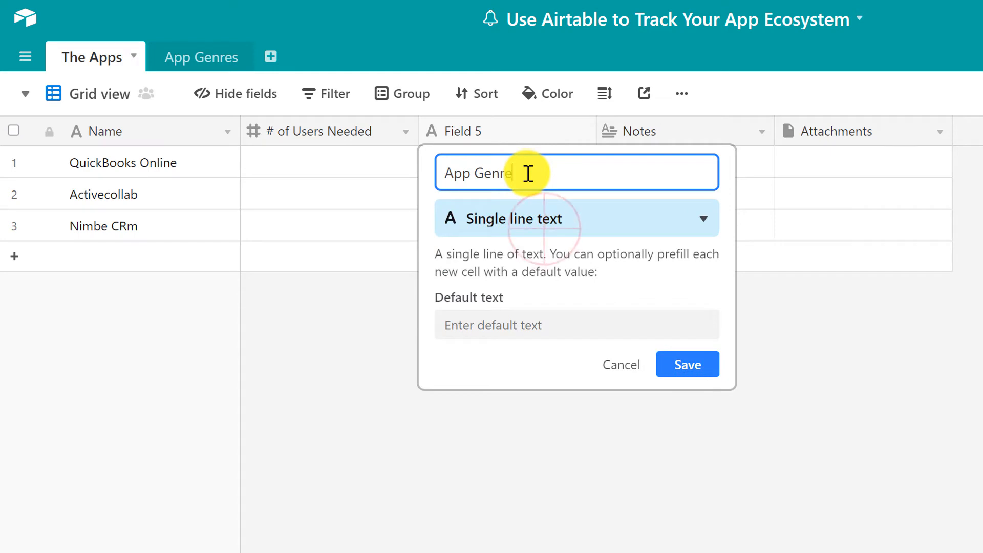
- Make the App Genre field a link to the App Genres table, disallow linking to multiple records, and save it
click(559, 230)
click(545, 262)
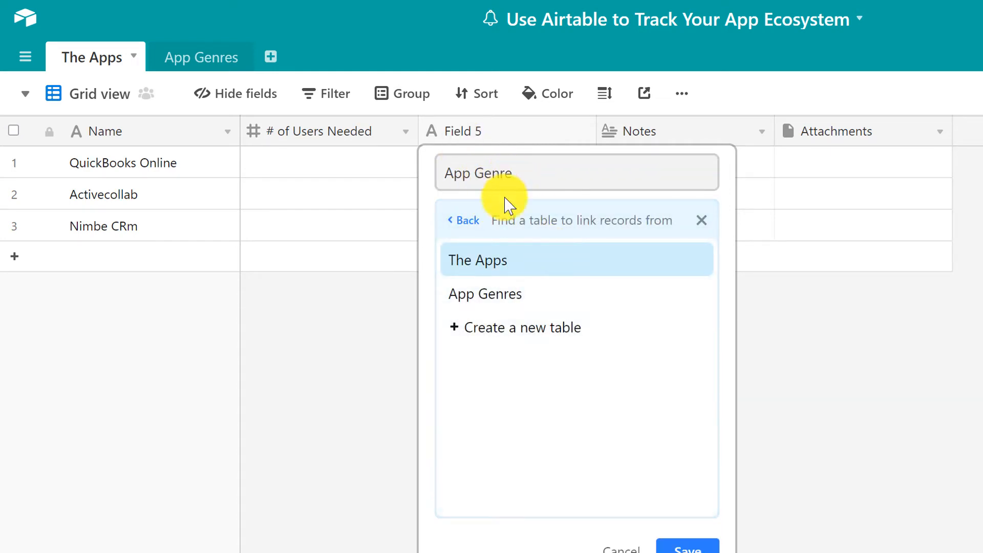
click(484, 301)
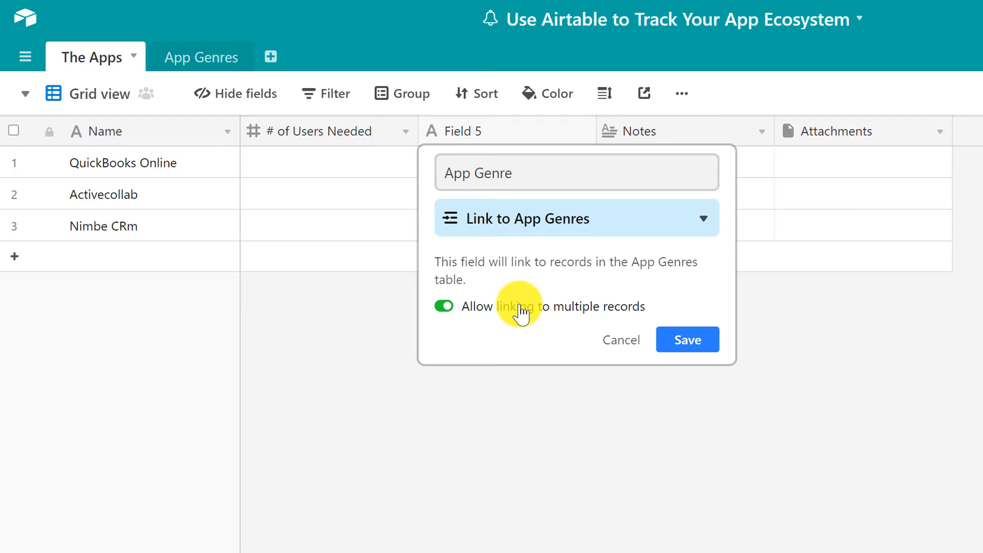
click(450, 309)
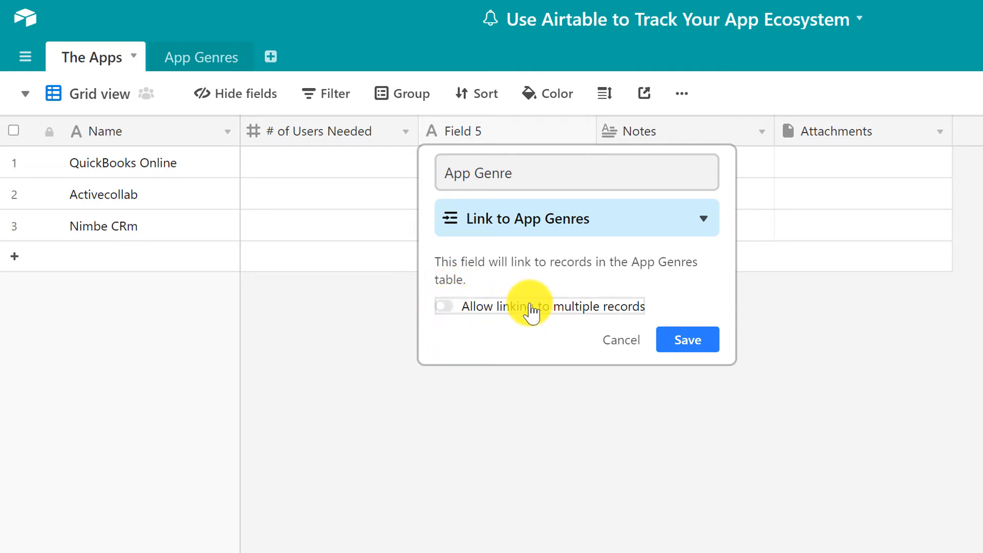
click(685, 340)
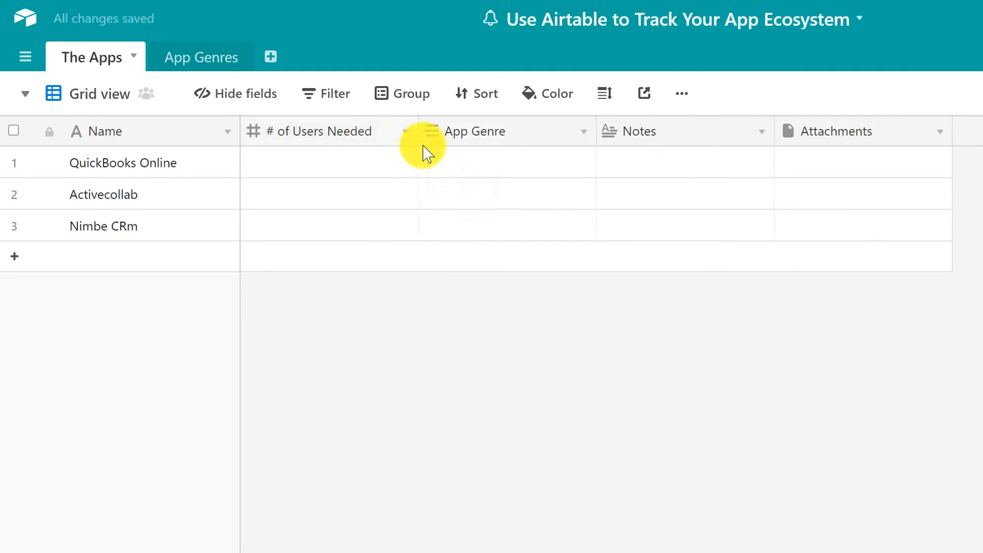
- Link the QuickBooks Online record to the Accounting genre, and remove that link again
click(464, 167)
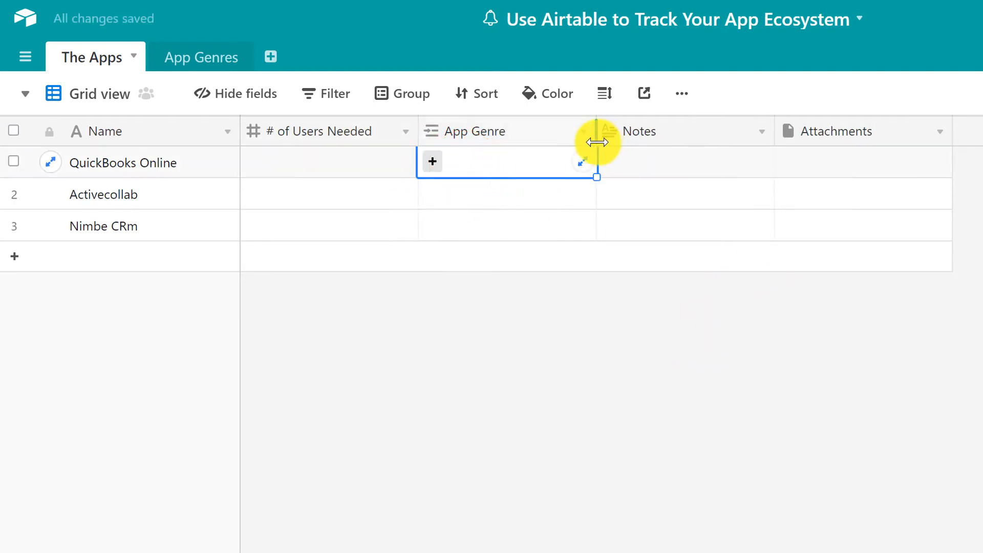
text(Account)
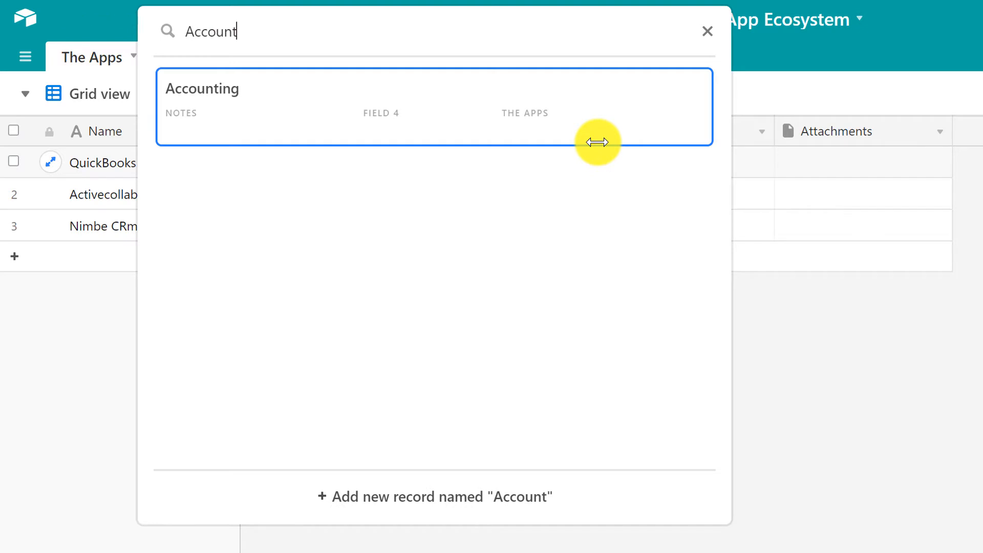
click(214, 100)
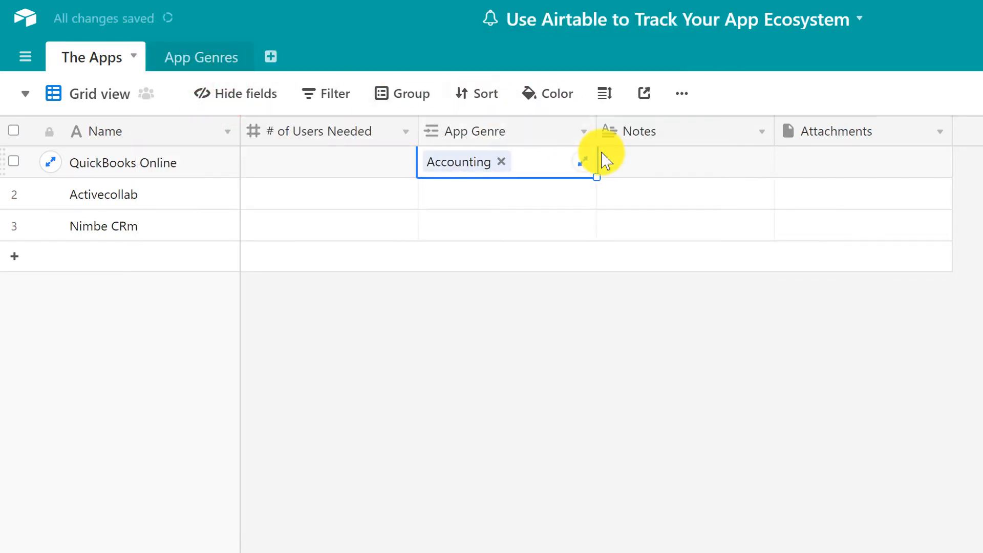
click(501, 161)
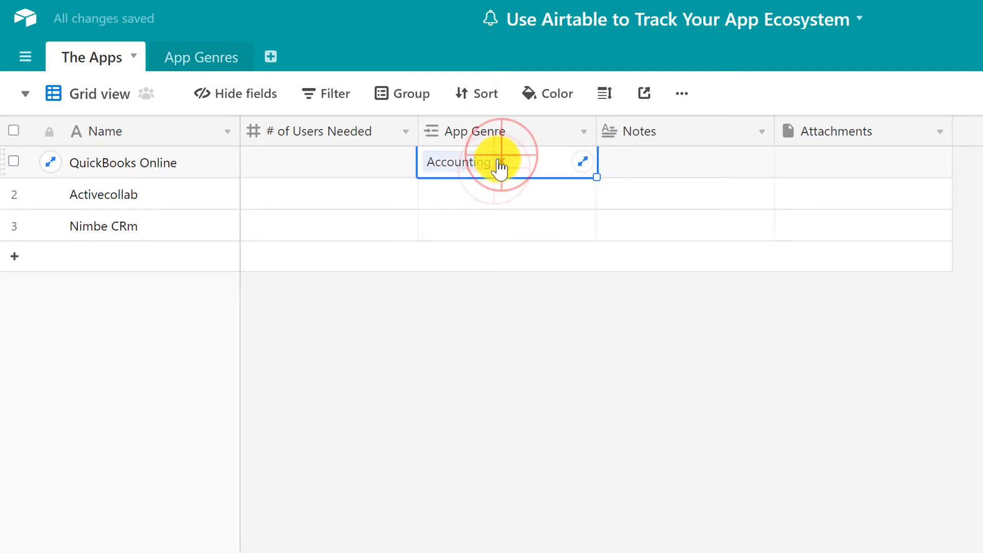
- Search the genre records for "Accou" and link the QuickBooks Online record to the Accounting genre
click(435, 161)
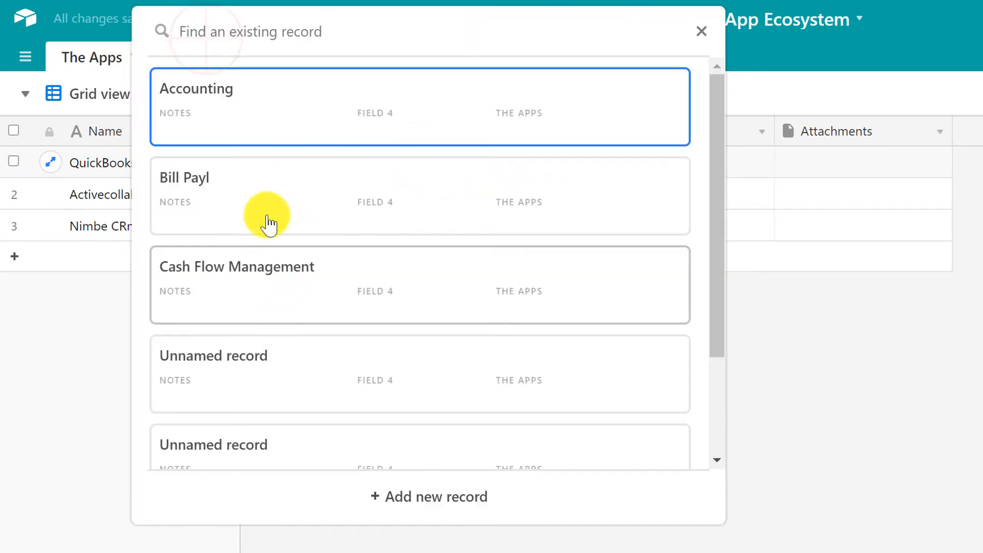
click(210, 31)
text(Accou)
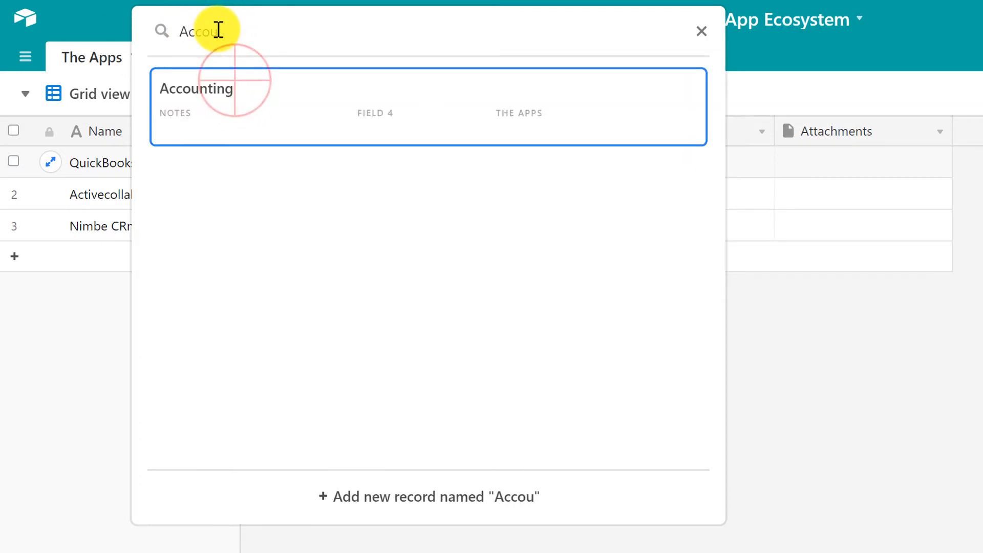
click(237, 88)
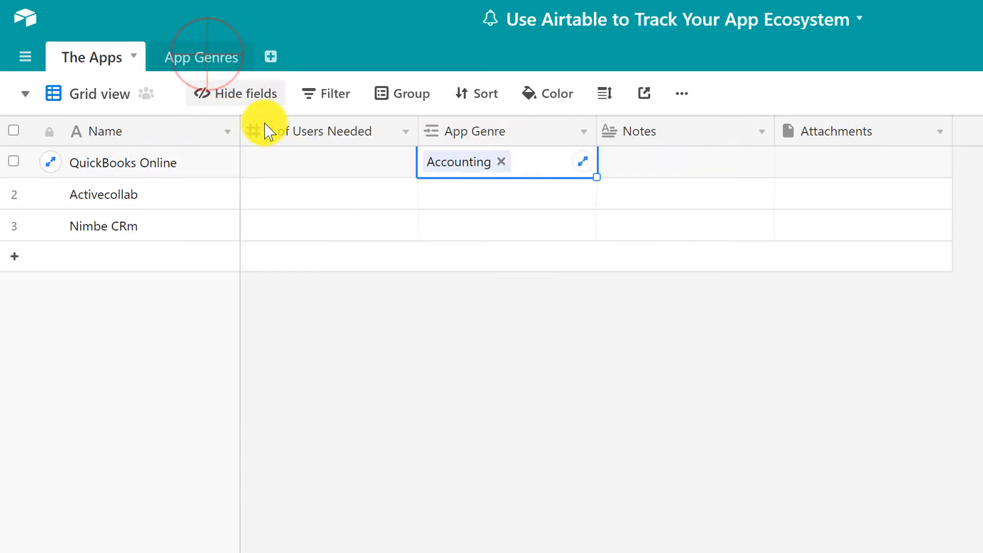
- In the App Genres table, correct the second genre's name to "Bill Pay"
click(209, 59)
double_click(114, 201)
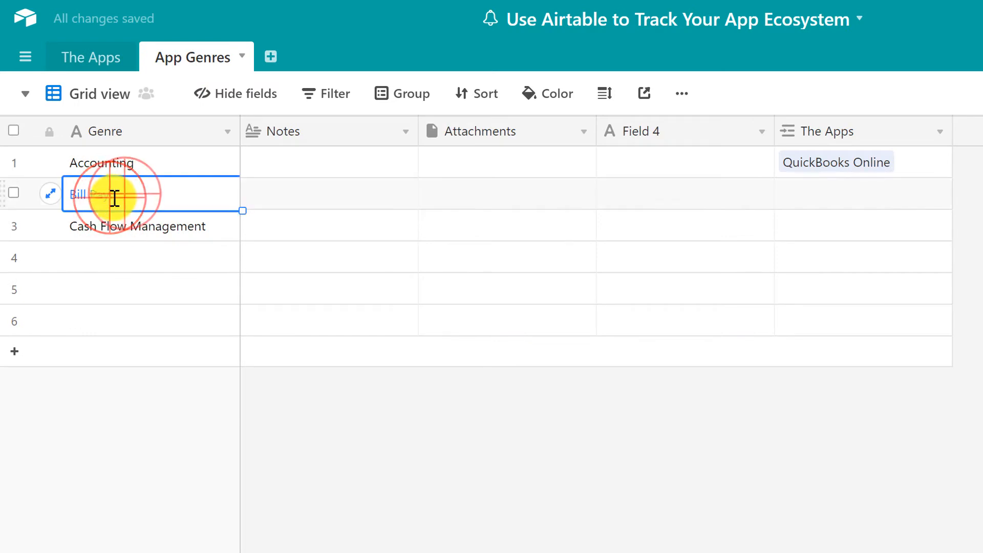
key(Return)
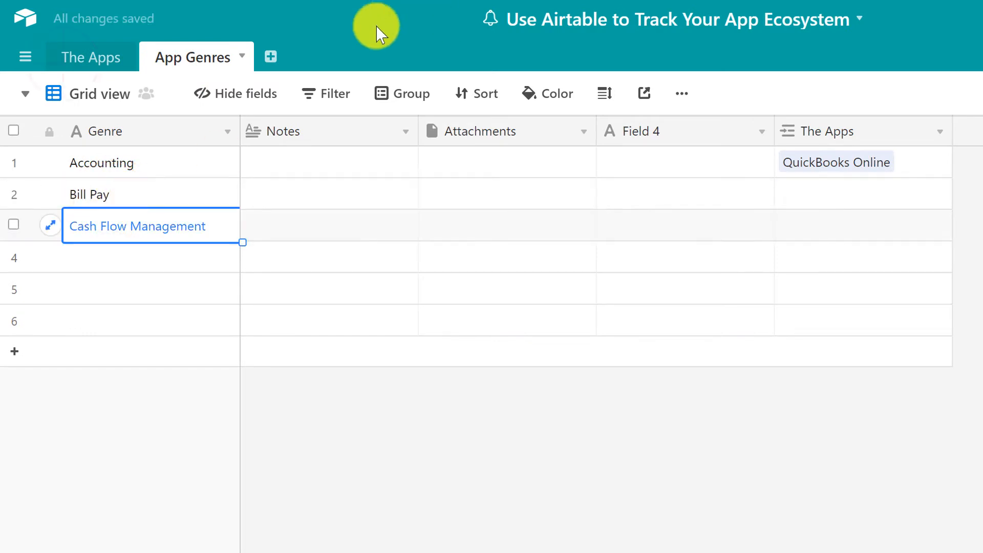
- In The Apps table, create a genre record named "Project Management" from the Activecollab record's App Genre field and link it
click(67, 59)
click(449, 200)
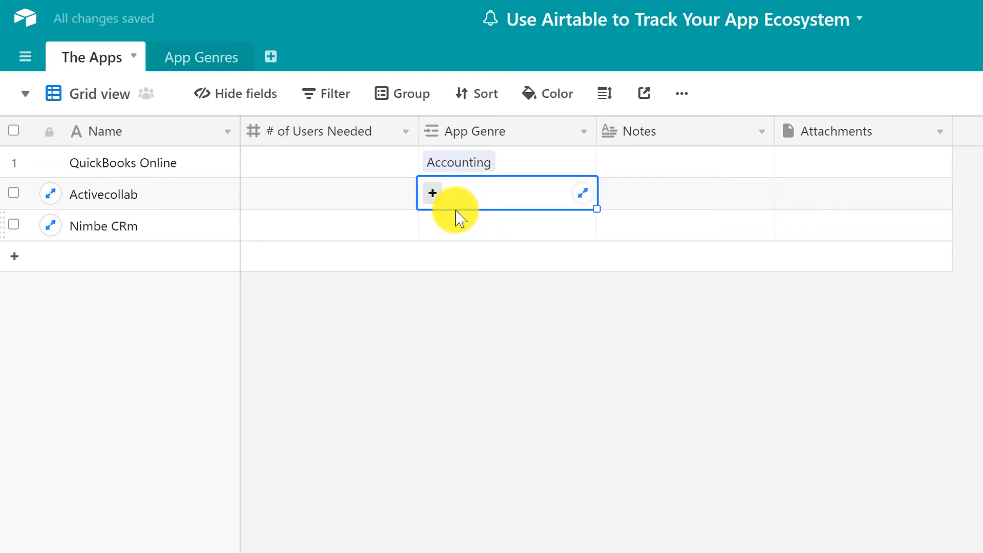
text(Project Mana)
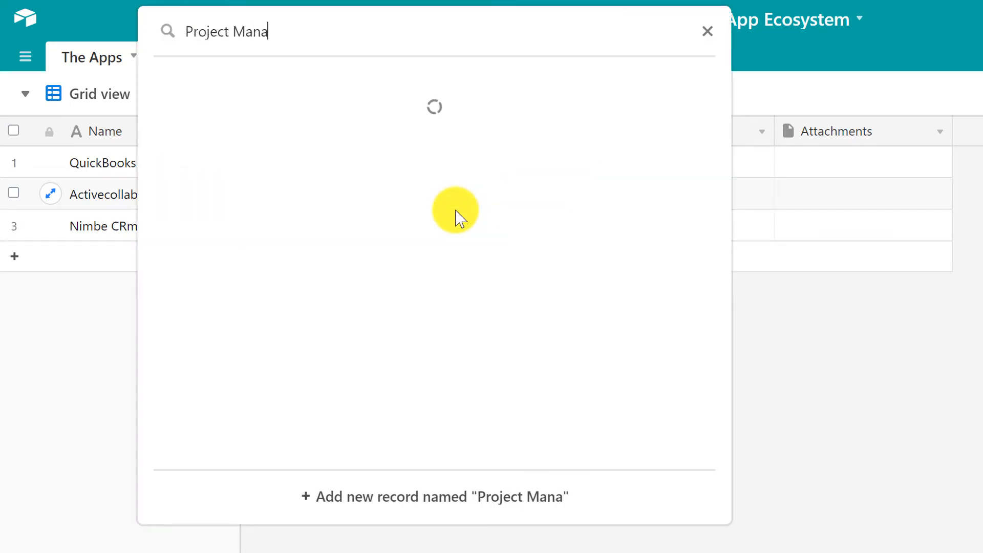
text(gement)
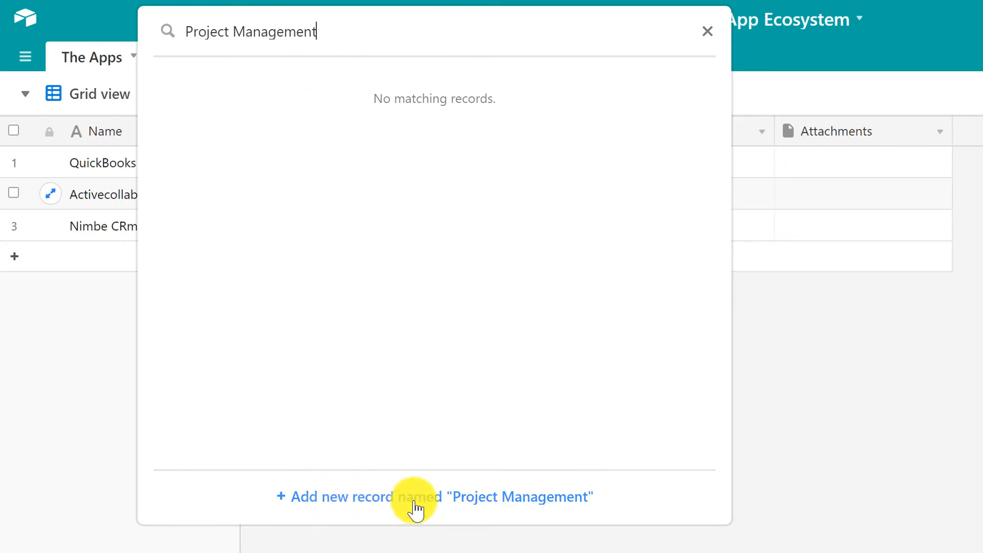
click(484, 497)
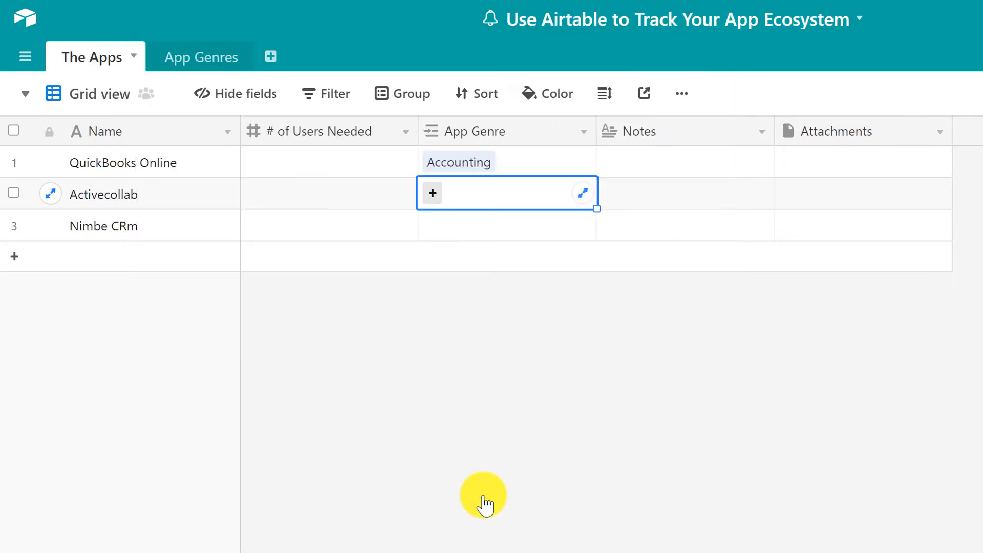
- Correct the third app's name to "Nimbe CRM"
double_click(125, 224)
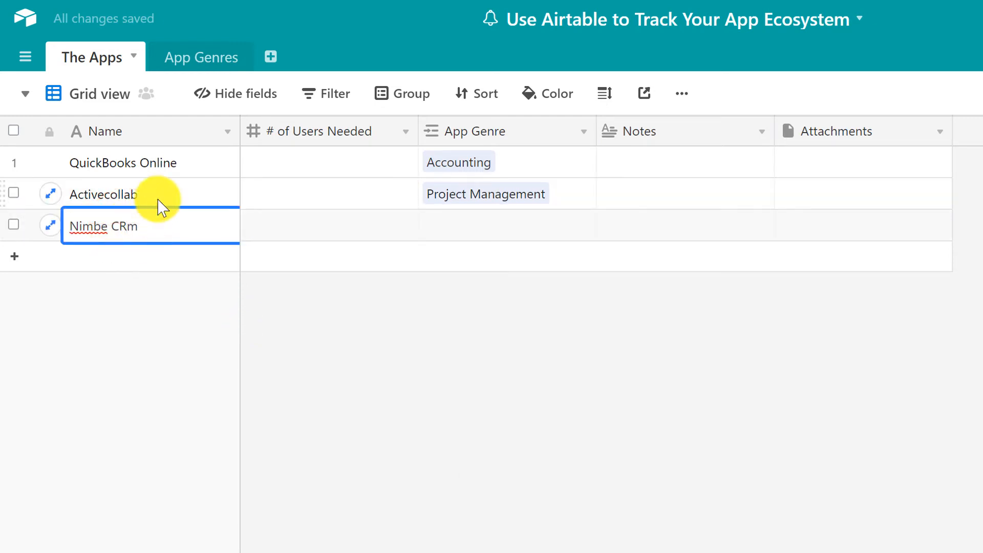
key(shift+Left)
text(M)
key(Tab)
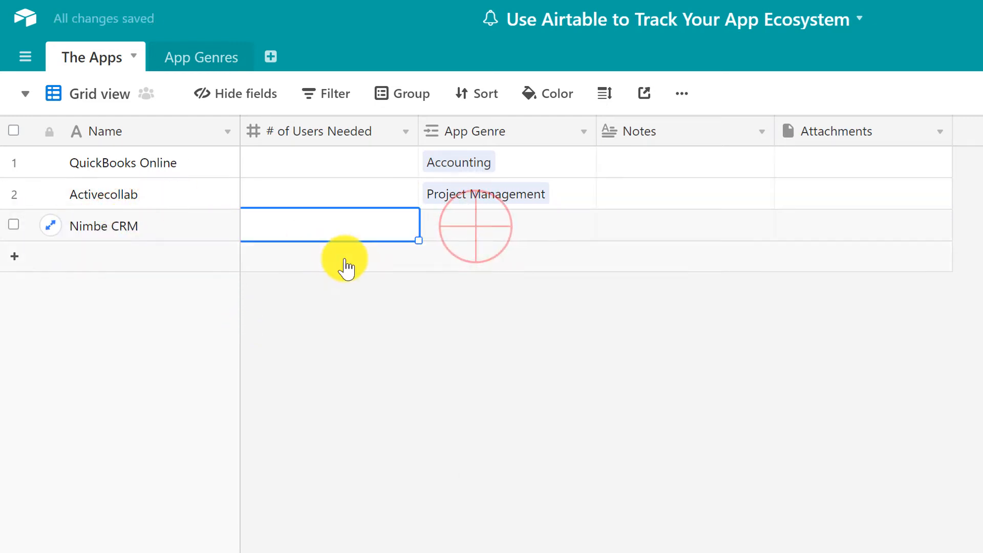
- Create a genre record named "CRM" from the Nimbe CRM record's App Genre field and link it
click(478, 231)
text(CRM)
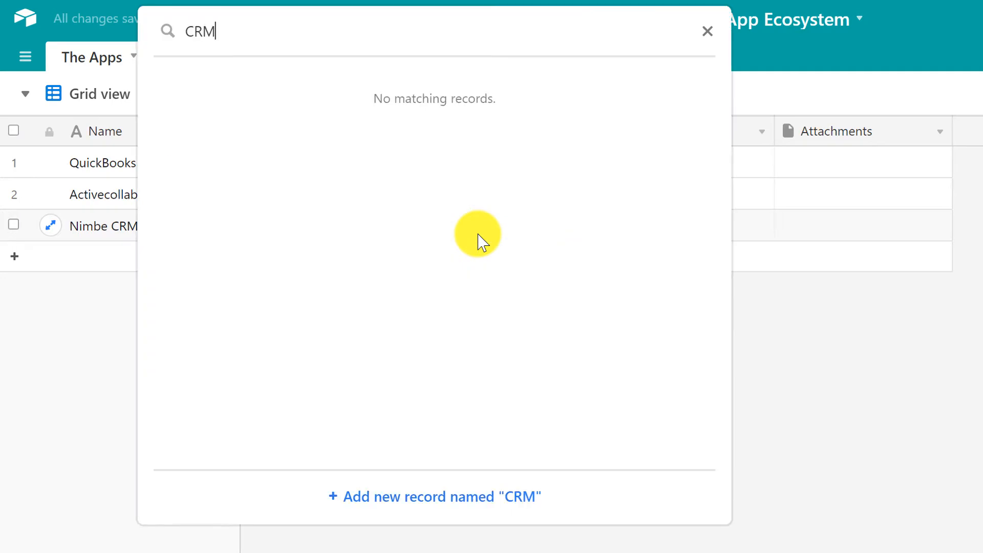
click(487, 503)
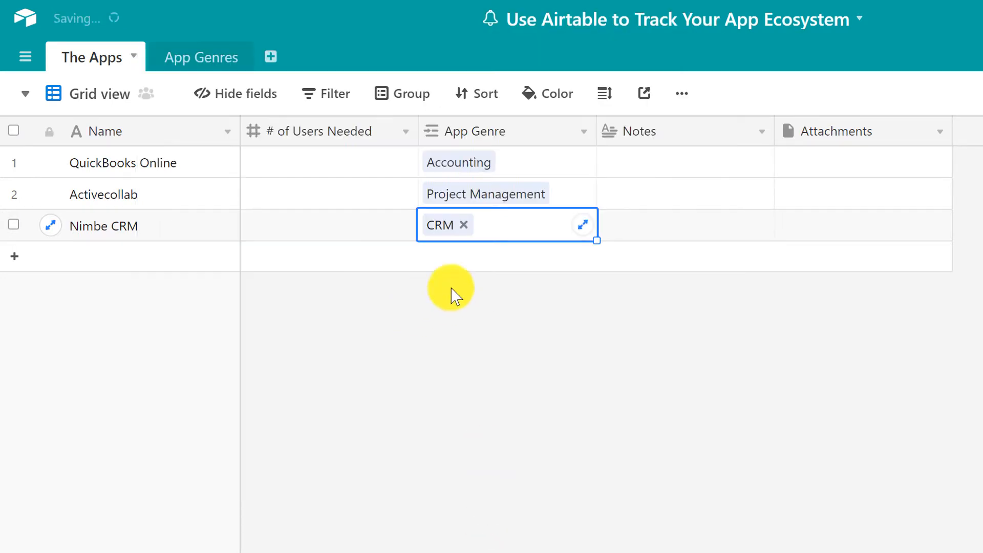
- Delete the three empty records between Cash Flow Management and Project Management in the App Genres table
click(195, 55)
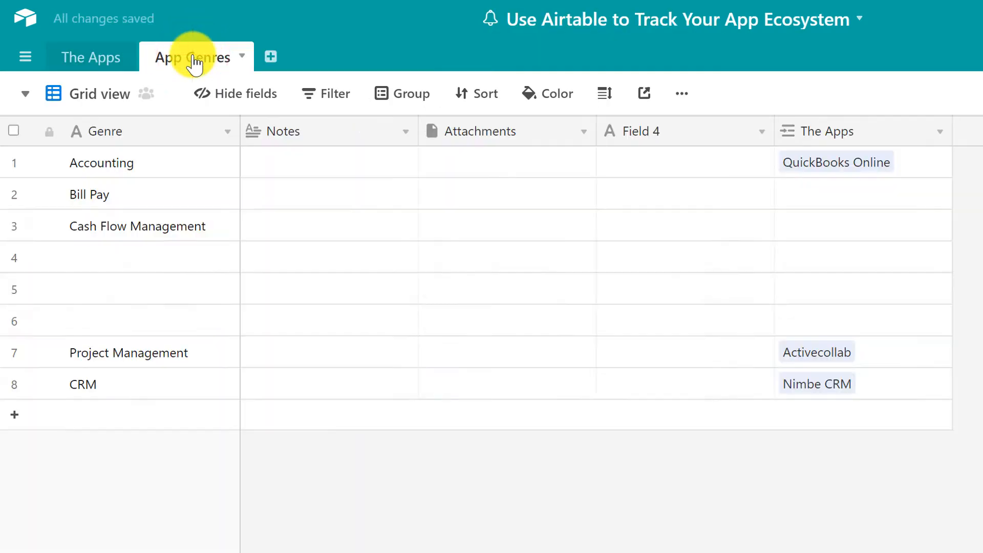
drag(145, 257, 132, 324)
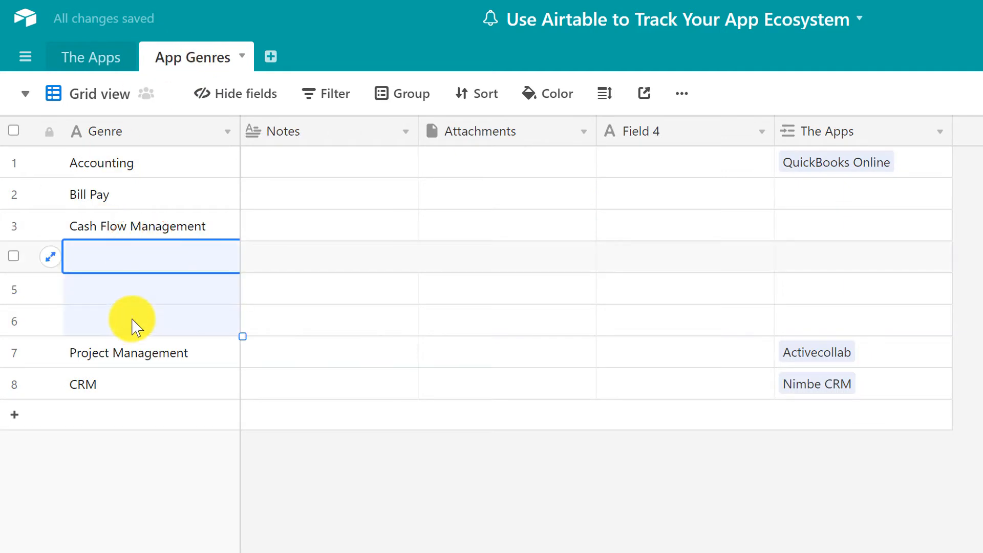
right_click(139, 264)
click(171, 309)
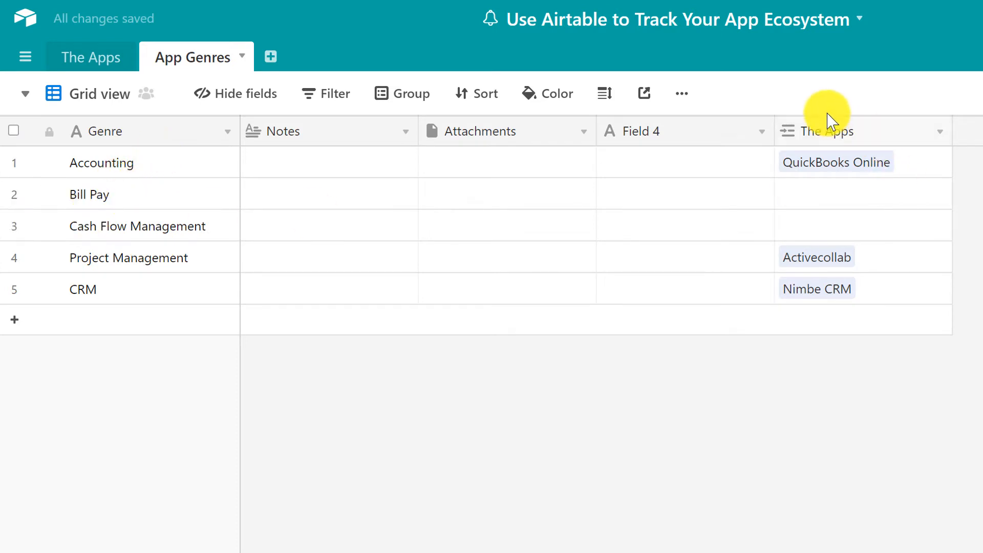
- Compare the App Genre links in The Apps table with the linked apps field in the App Genres table
click(95, 58)
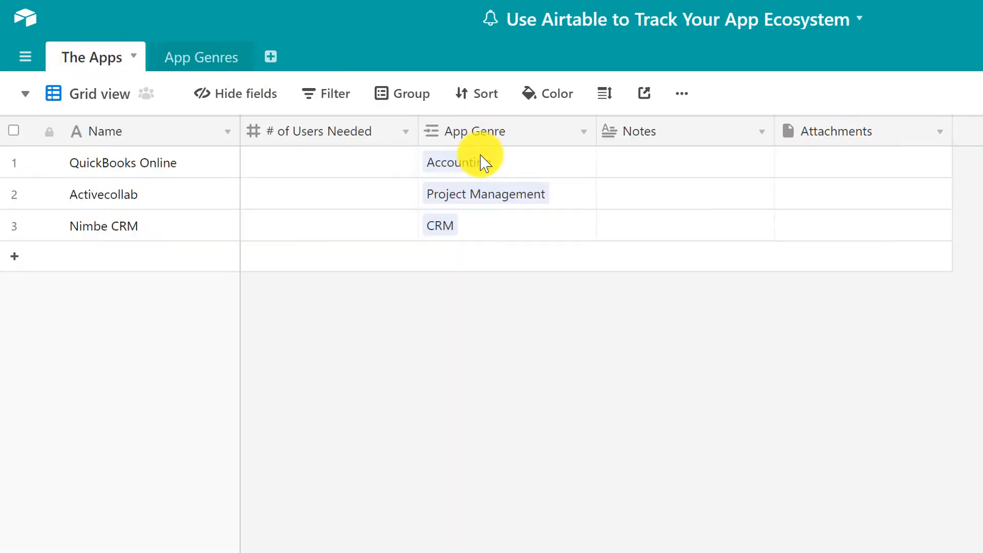
click(189, 57)
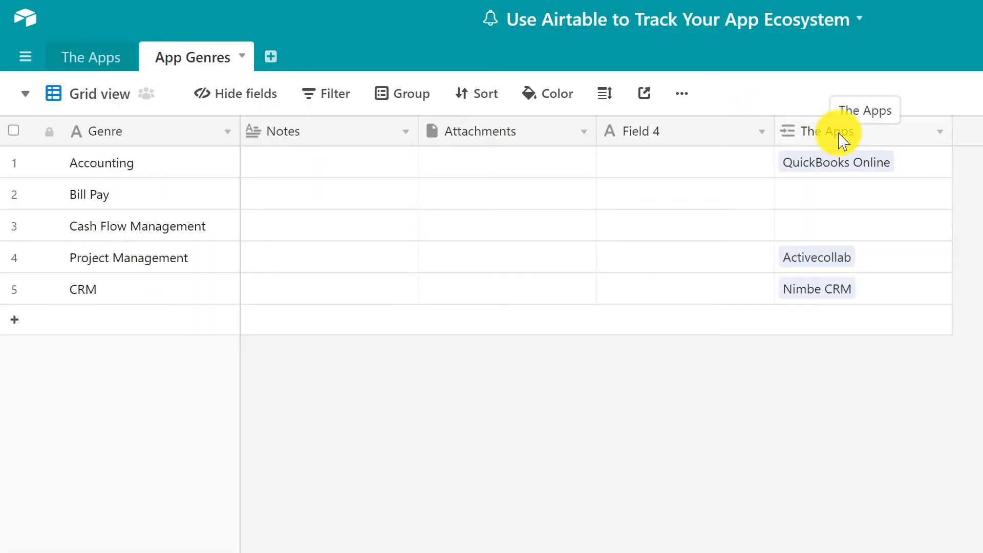
click(93, 63)
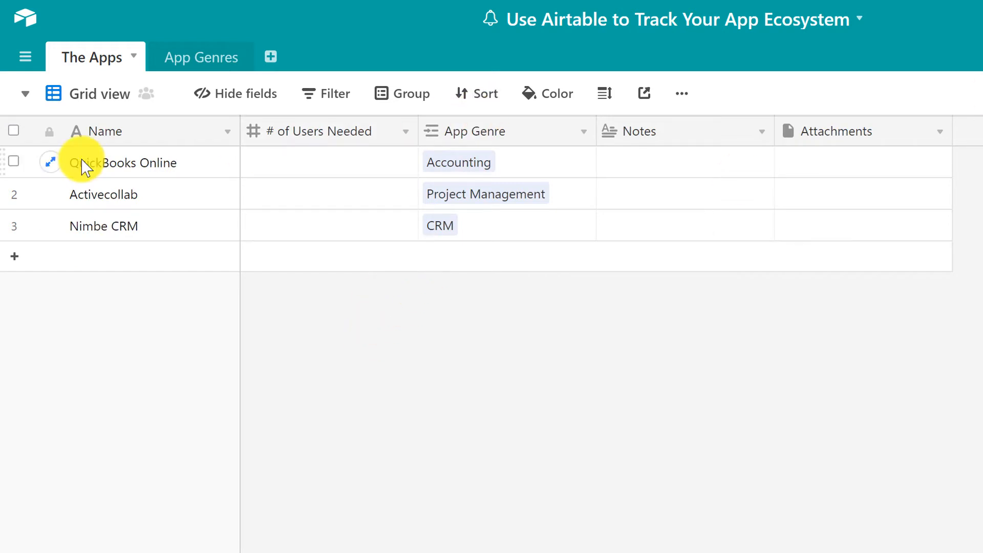
click(170, 54)
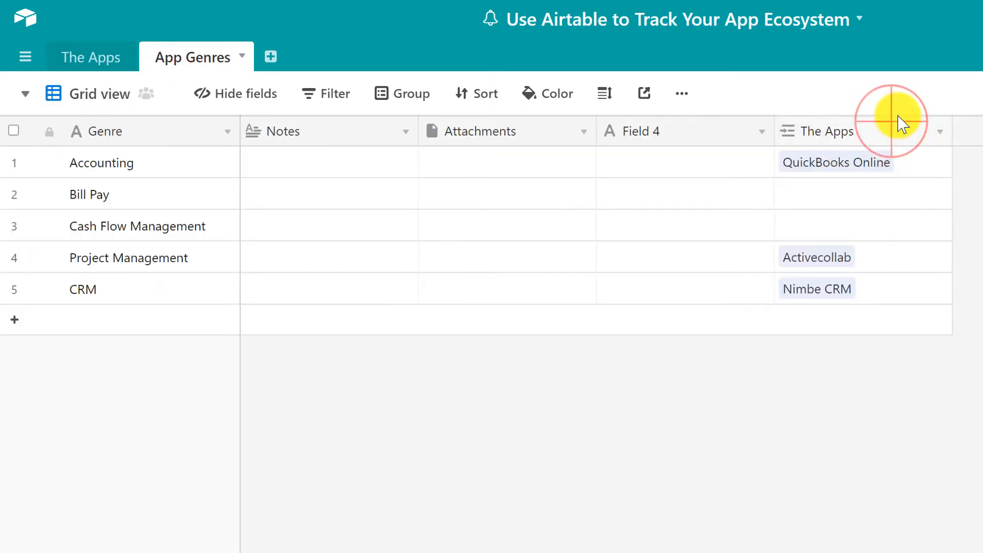
click(902, 123)
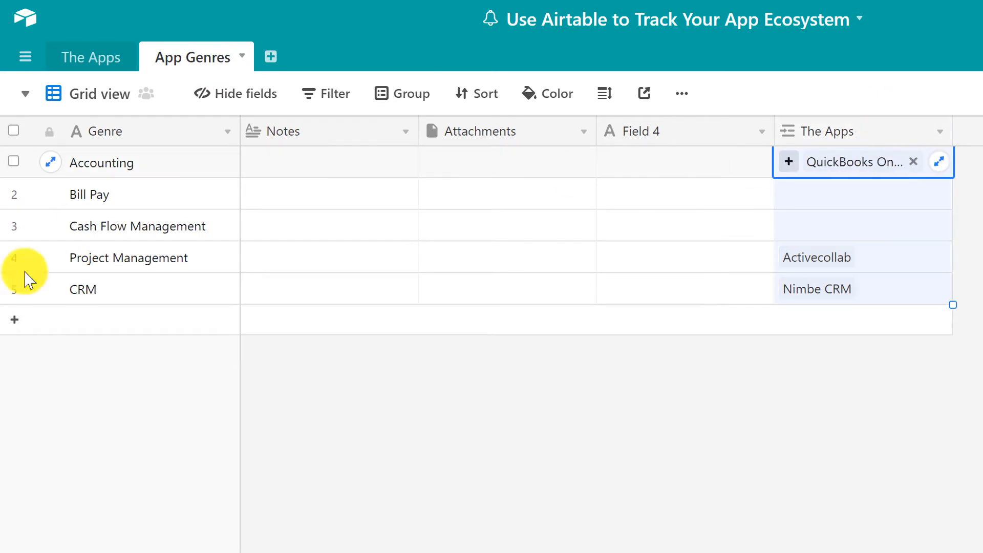
- In The Apps table, insert a new field before Notes, name it "Status" and set its type to Single select
click(94, 57)
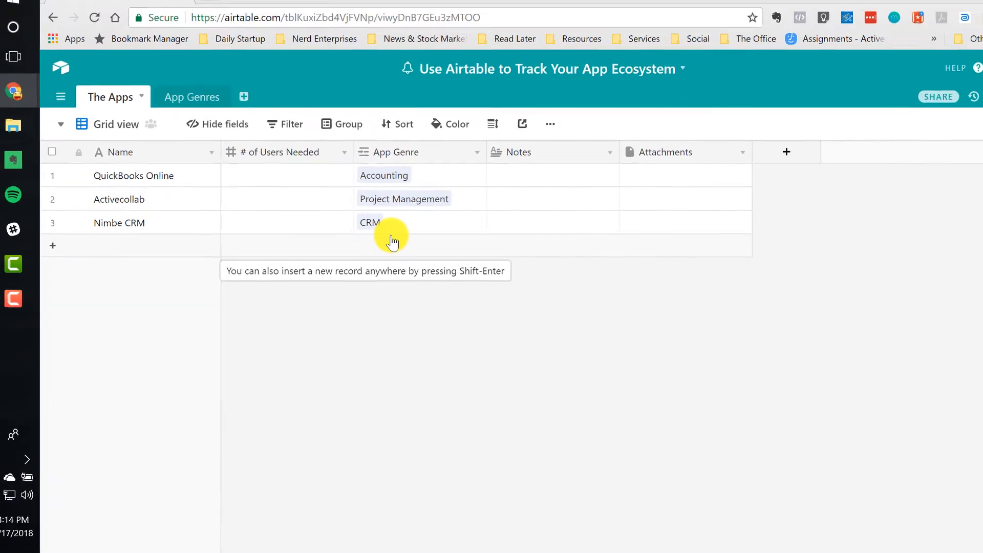
right_click(509, 159)
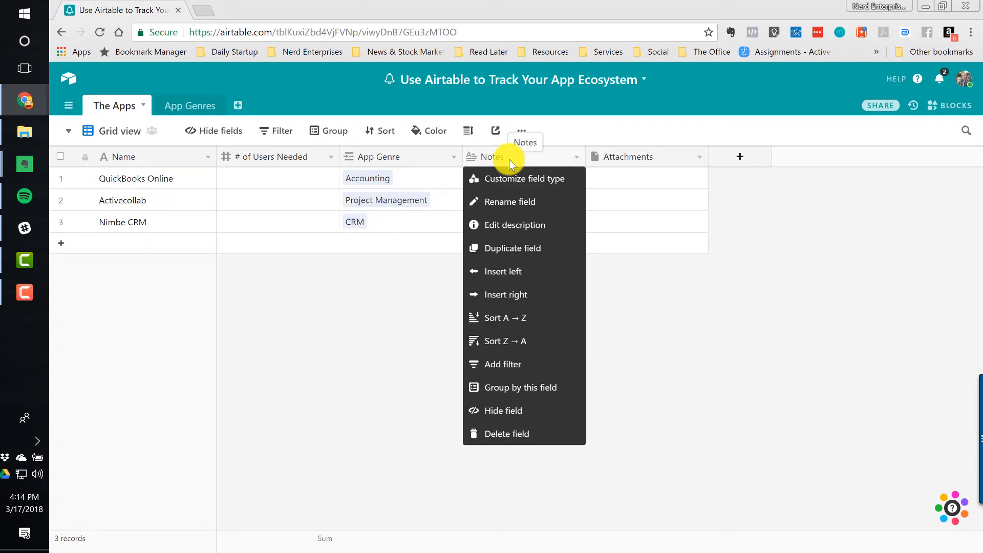
click(516, 276)
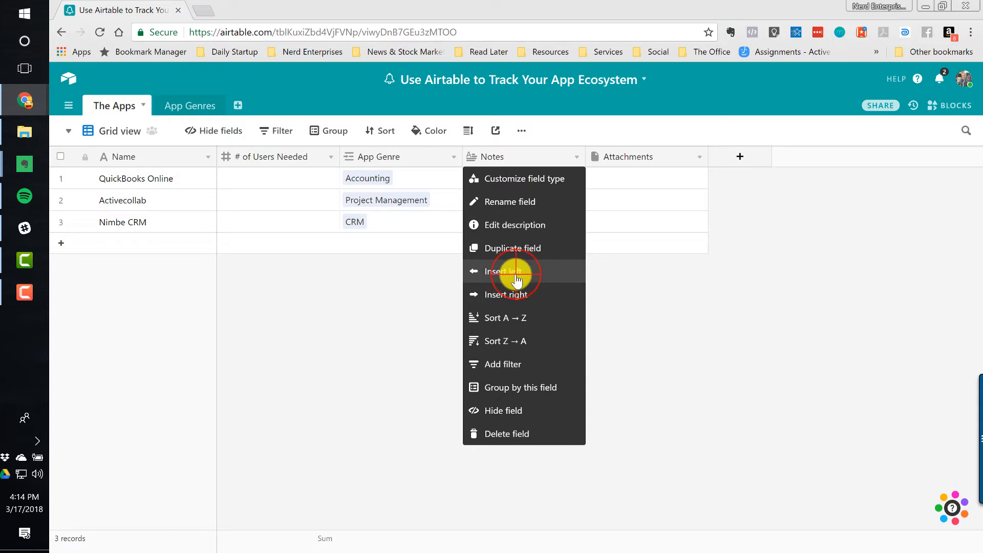
text(St)
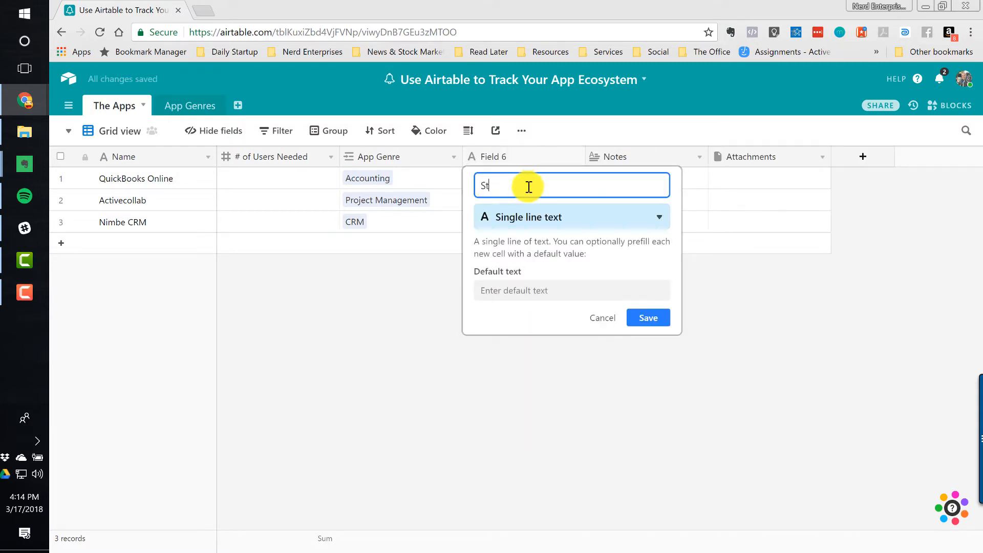
text(aT)
text(tus)
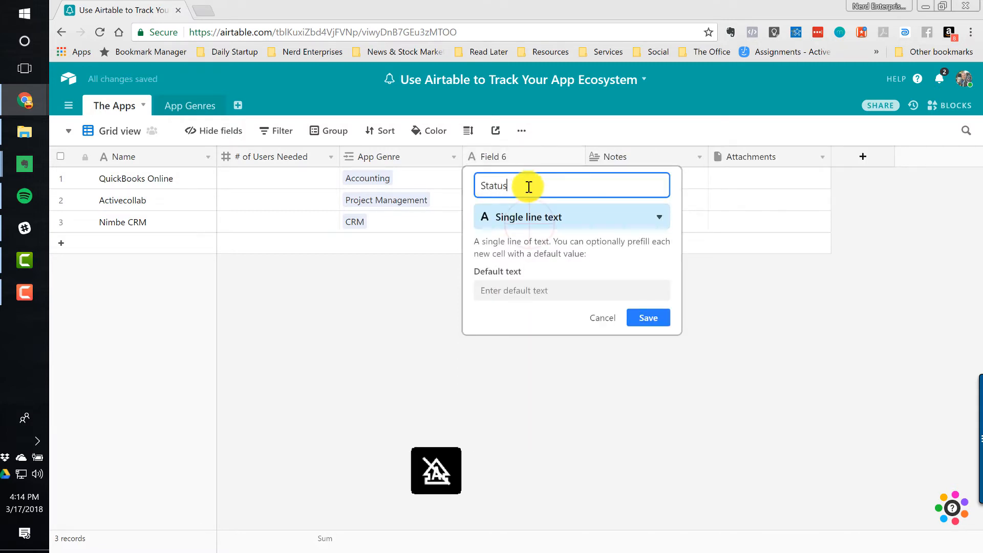
click(535, 217)
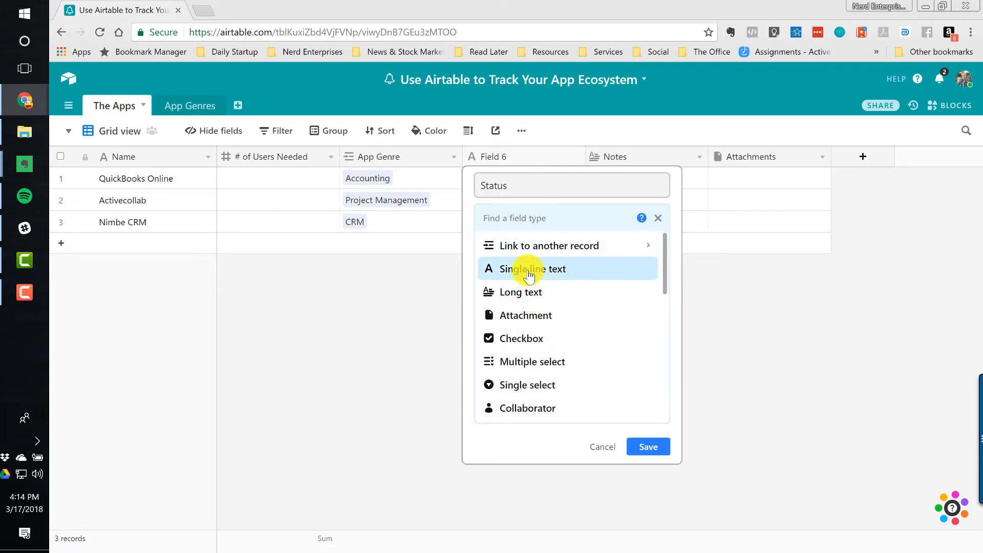
click(520, 385)
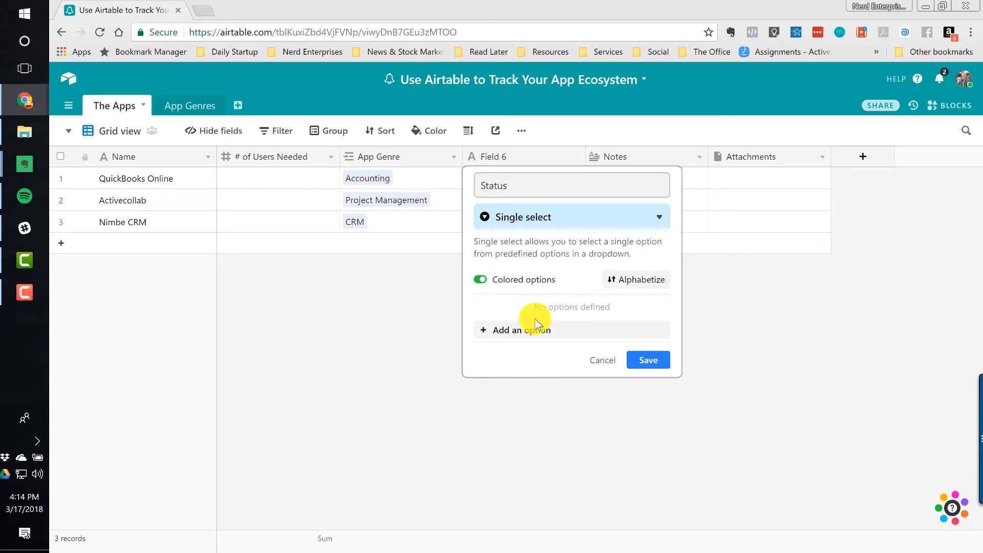
- Add the options "In Use", "Not Using", "Fun toy to play with", "Researching" and "Recommending" to the Status field
click(518, 331)
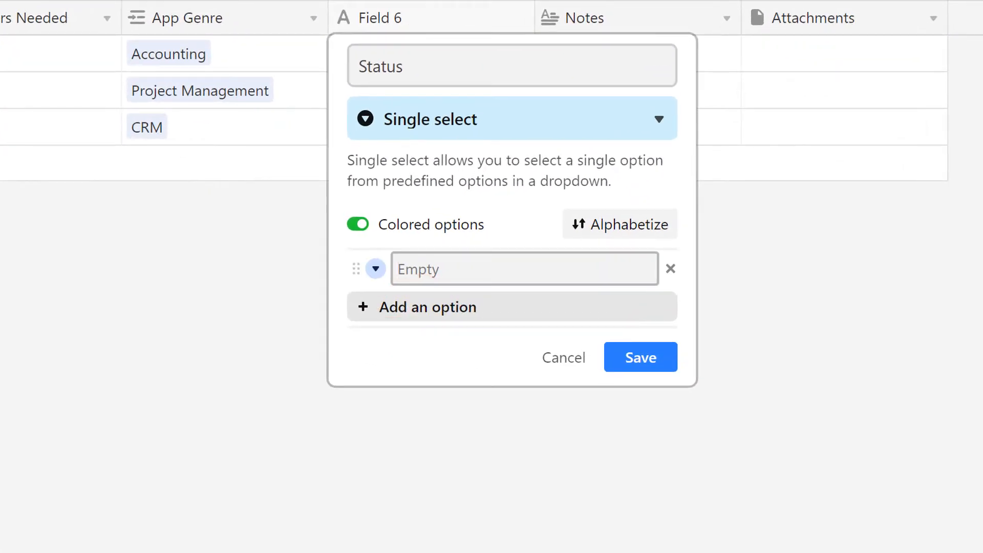
text(In Use)
key(Return)
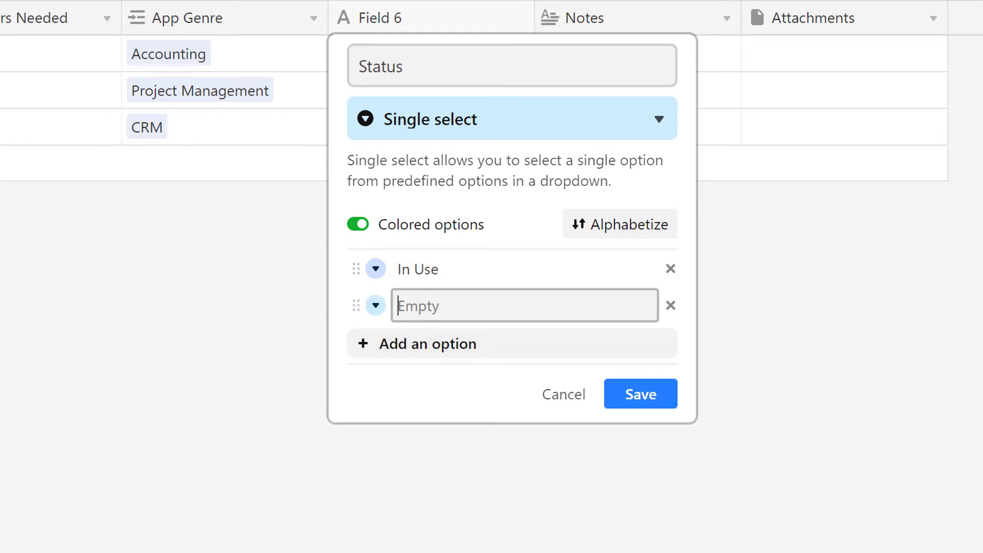
text(Not Using)
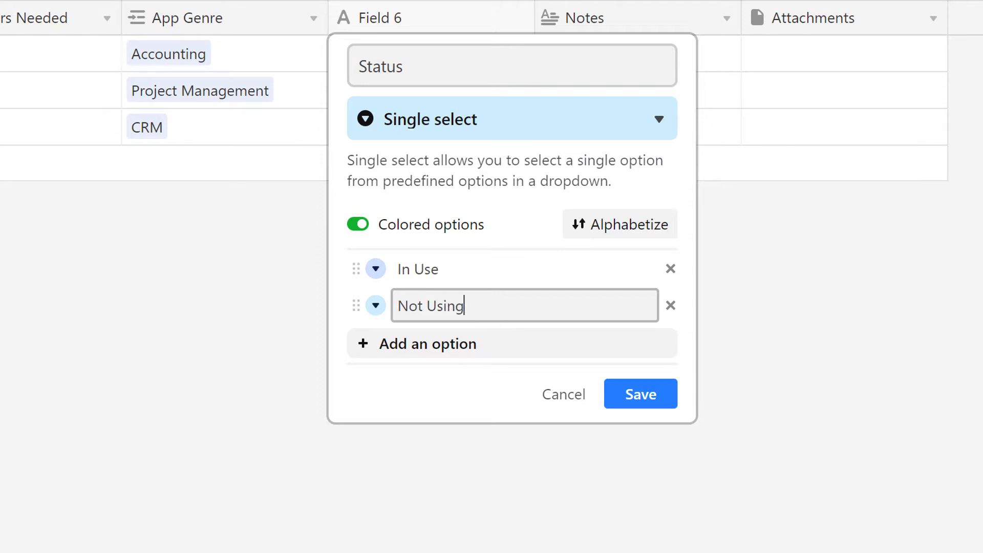
key(Return)
text(Fun)
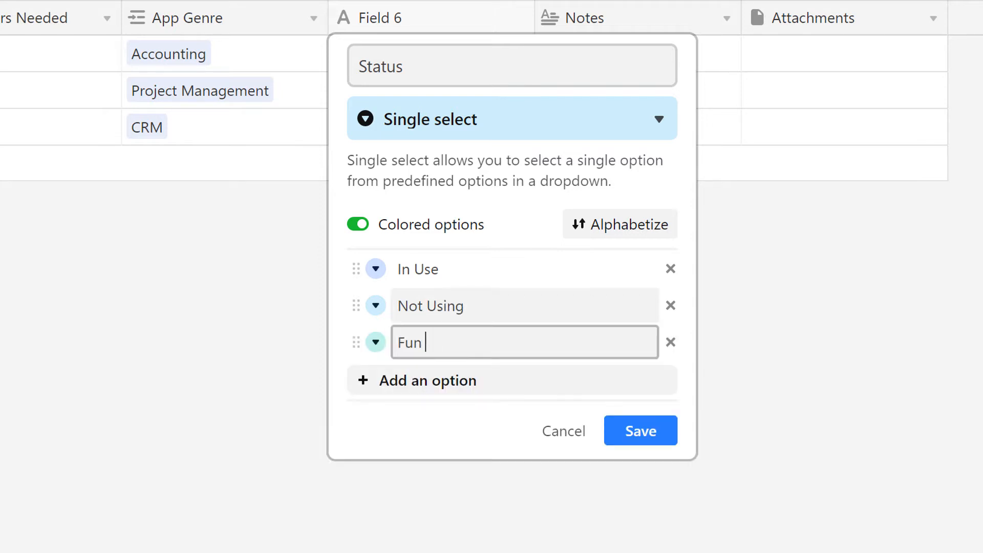
text( toy to play with)
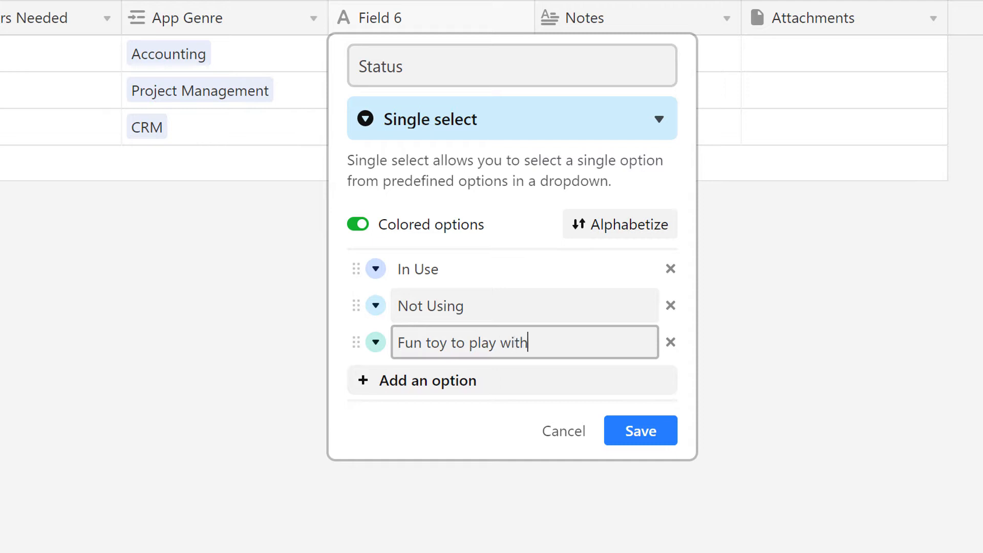
key(Return)
text(Res)
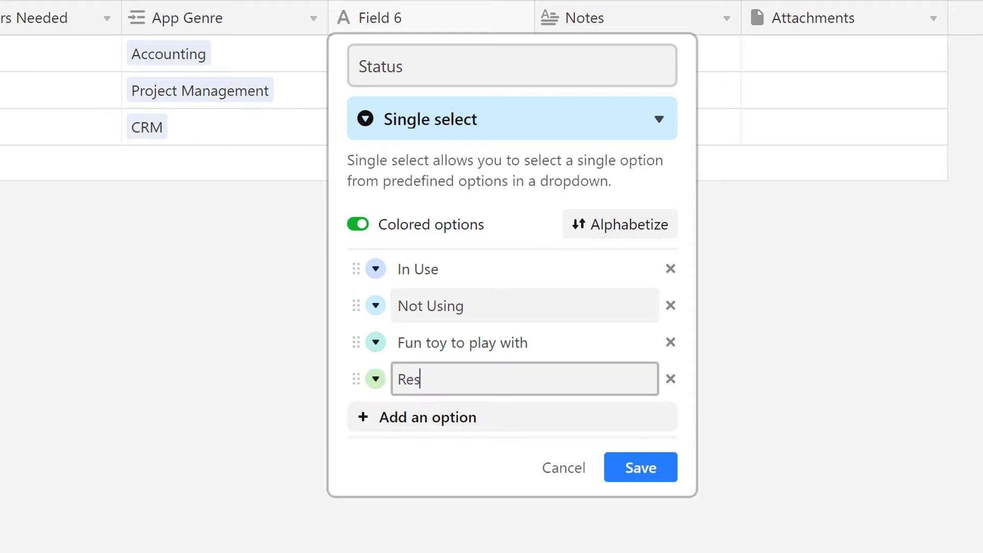
text(earcihng)
text(hing)
key(Return)
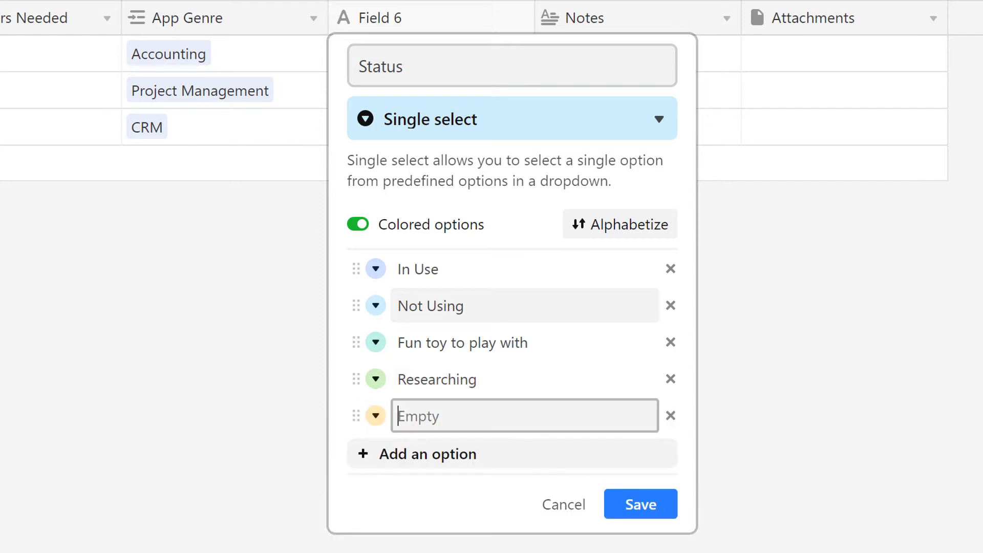
text(Recommending)
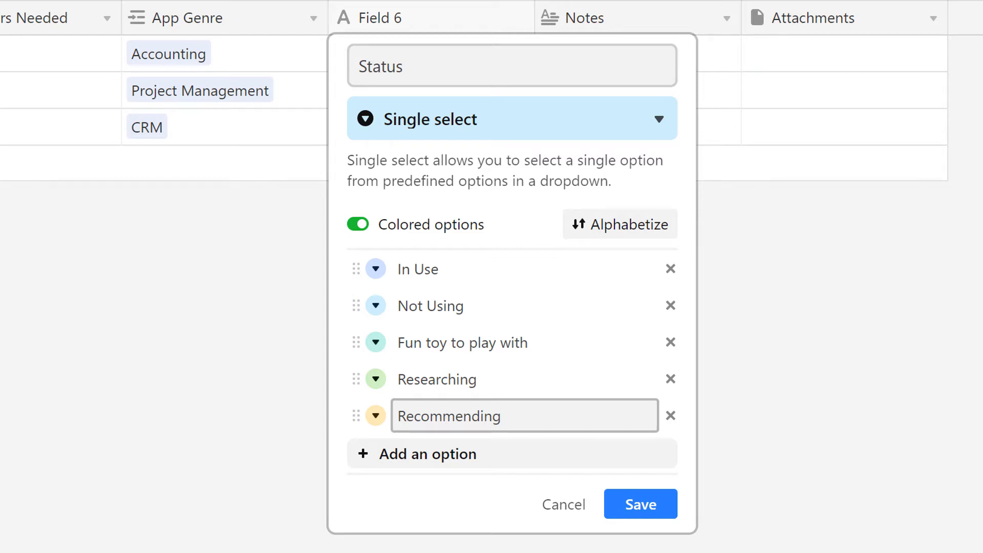
- Change the In Use option's color to a bright yellow and save the Status field
click(375, 267)
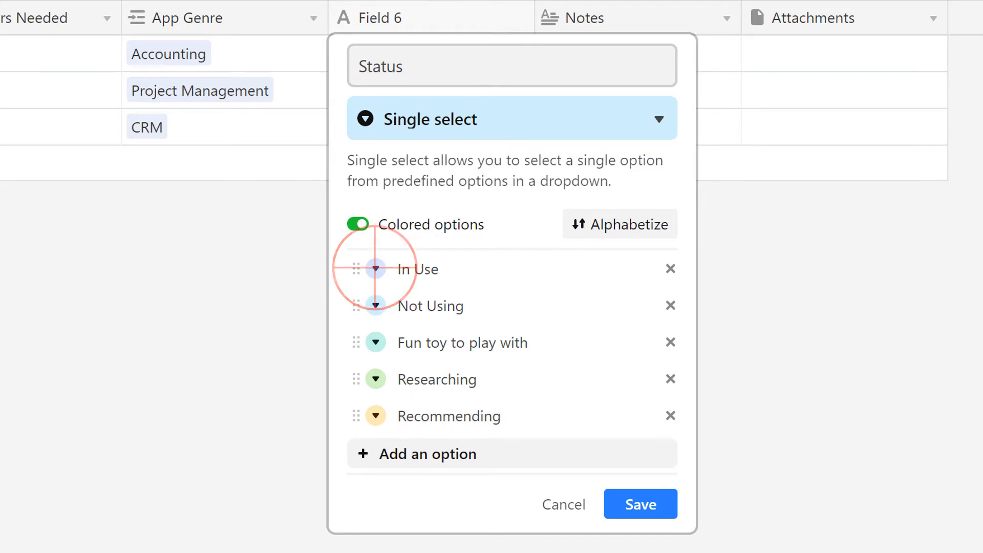
click(635, 340)
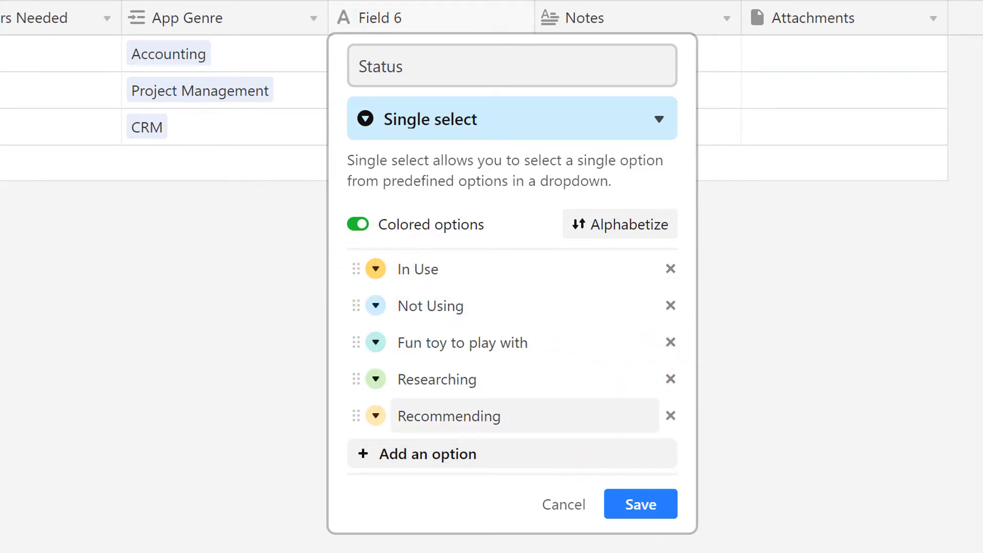
click(635, 507)
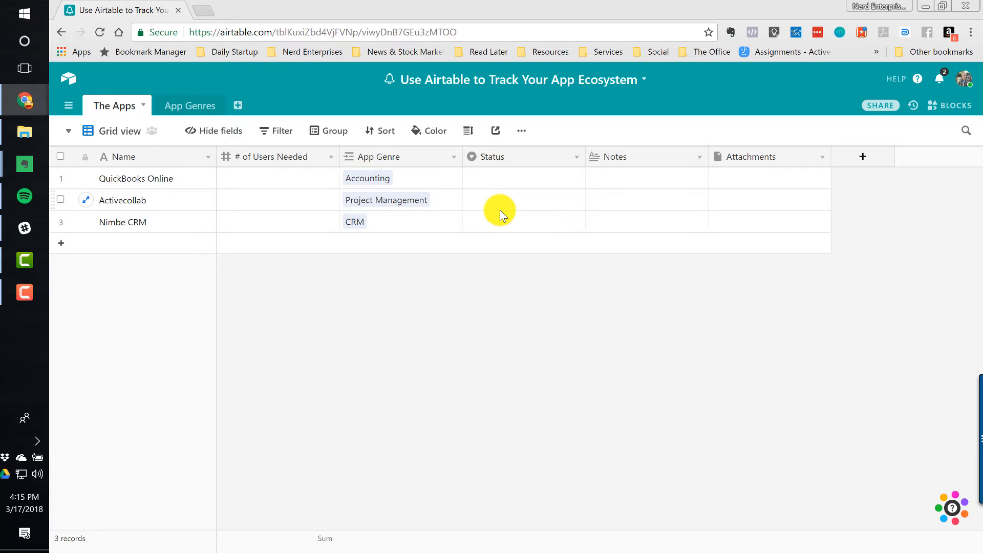
- Insert a new field before Notes, name it "Affiliate URL", set its type to URL and save it
right_click(604, 158)
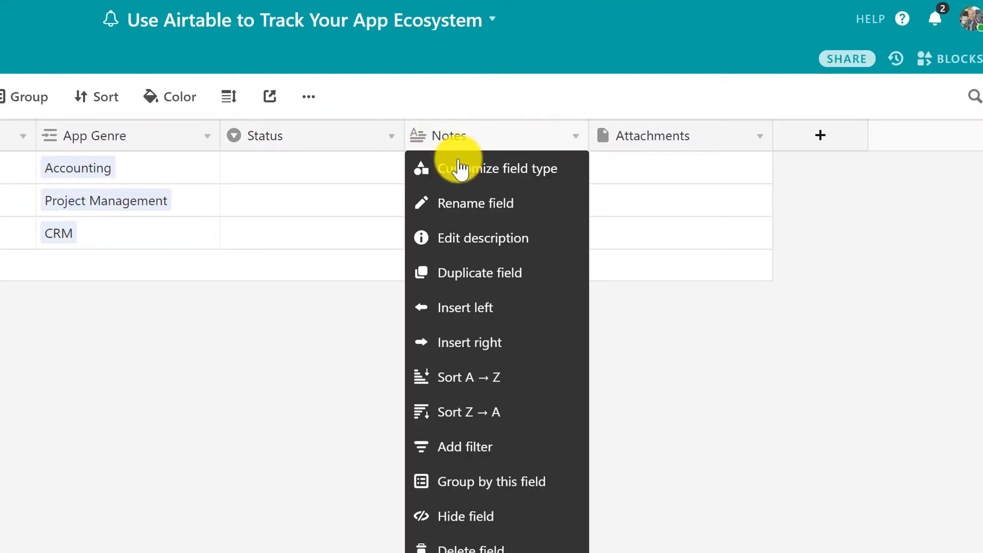
click(477, 308)
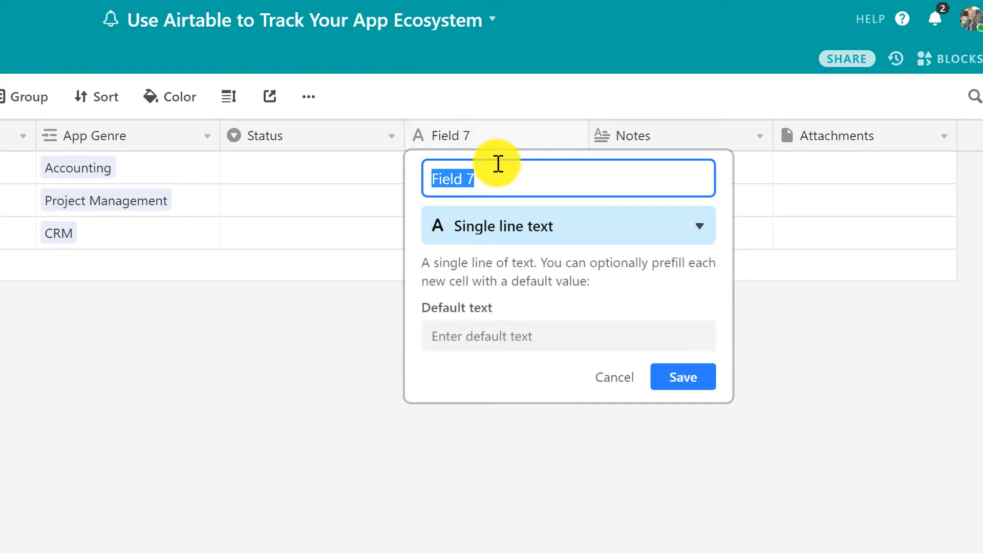
text(A)
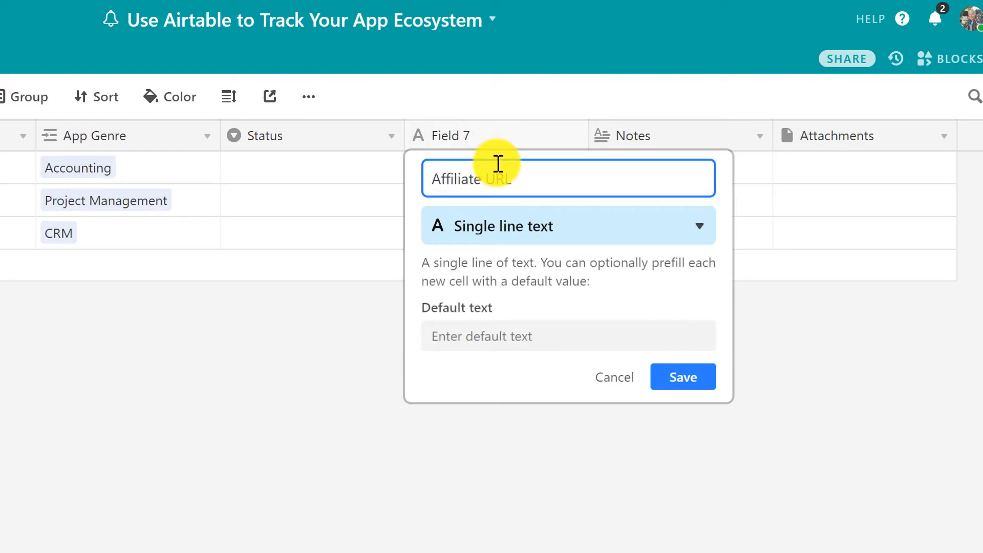
text(ffiliate URL)
click(491, 228)
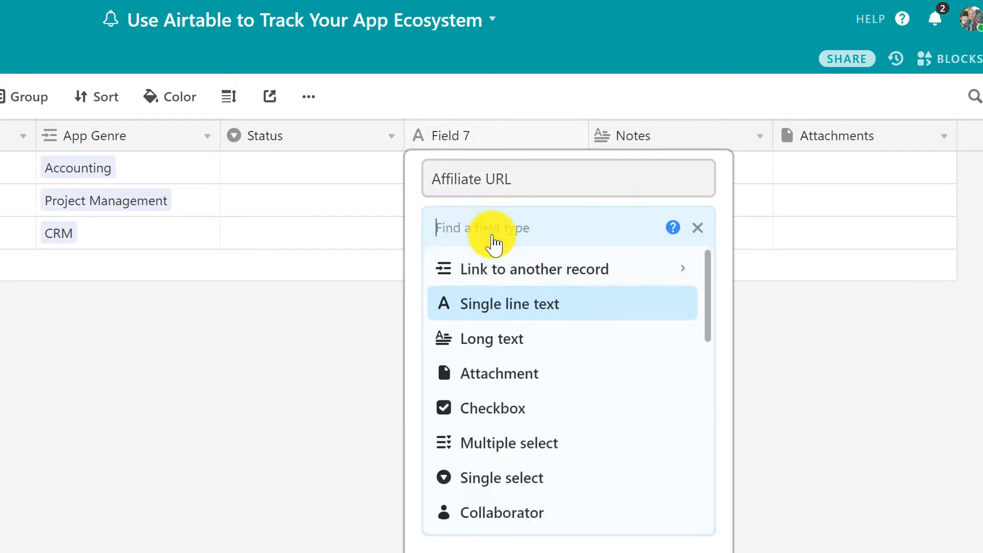
text(url)
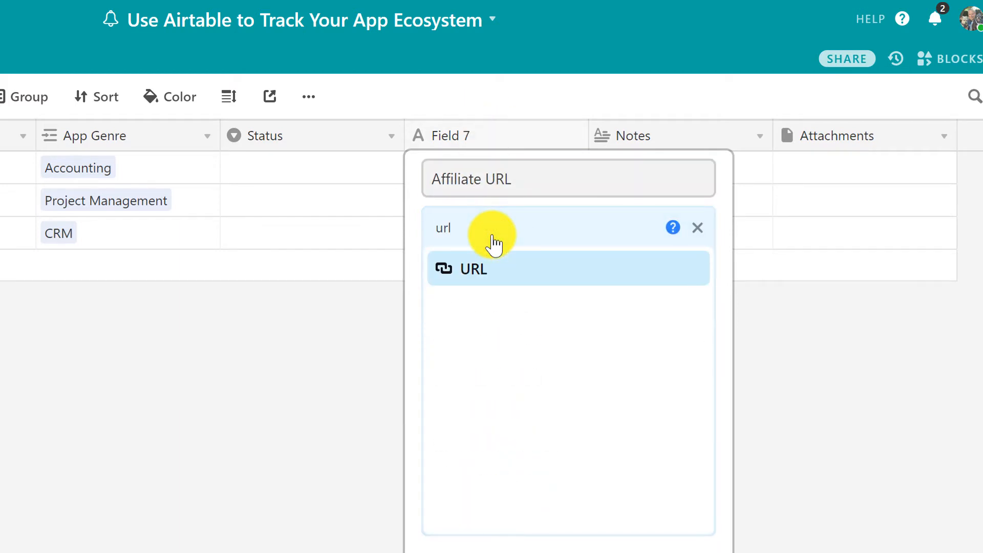
click(462, 269)
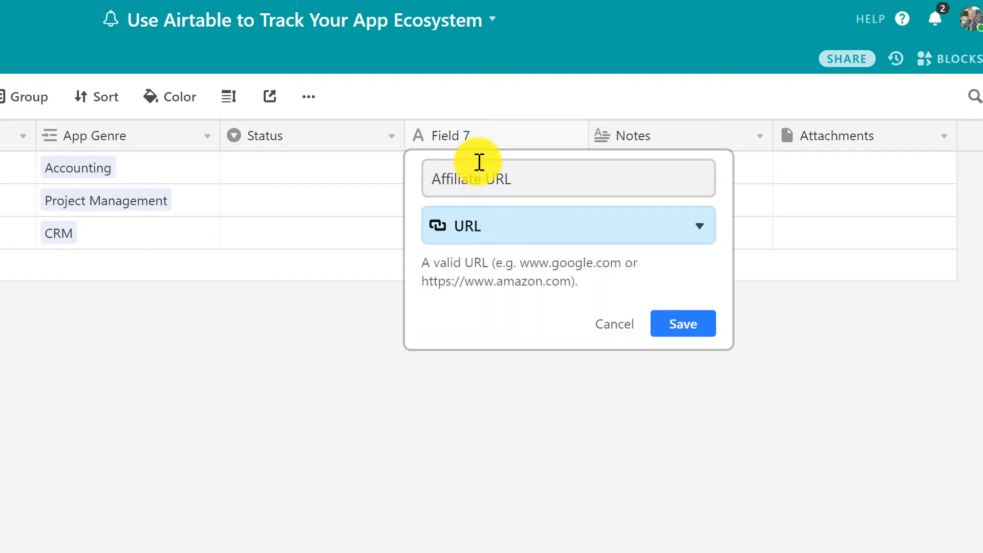
click(677, 329)
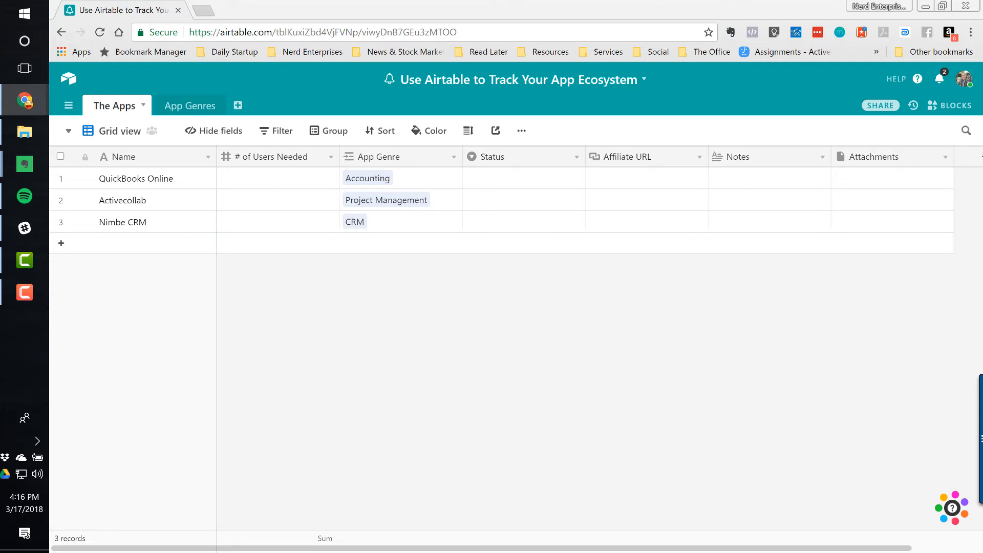
- Paste the copied Nimble partner link into the Nimbe CRM record's Affiliate URL cell and widen that column
click(507, 229)
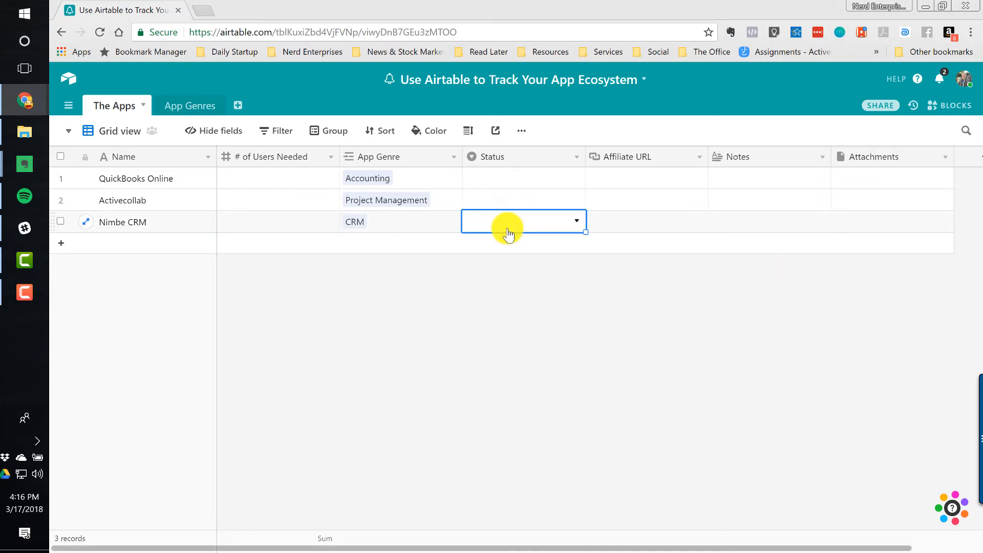
double_click(644, 220)
key(ctrl+v)
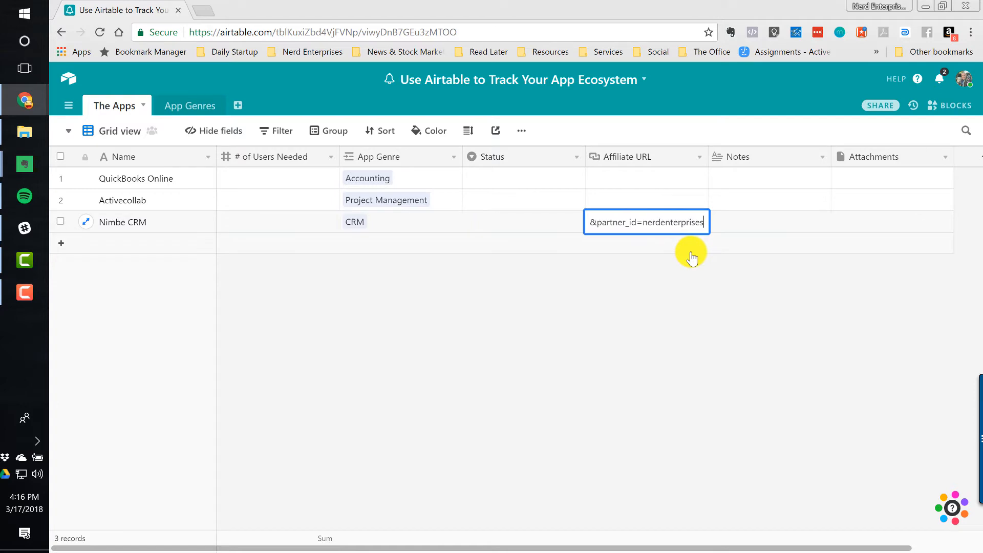
key(Return)
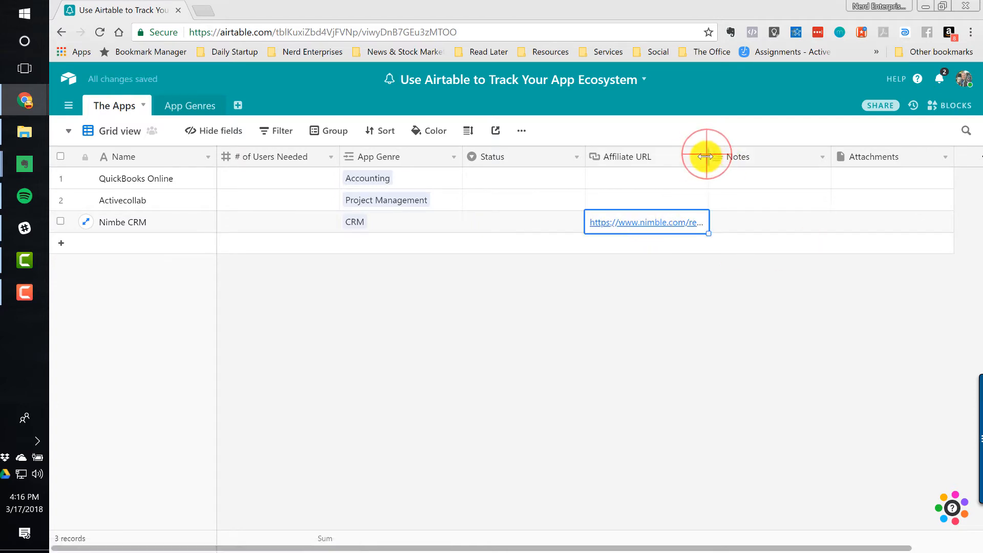
drag(706, 157, 764, 156)
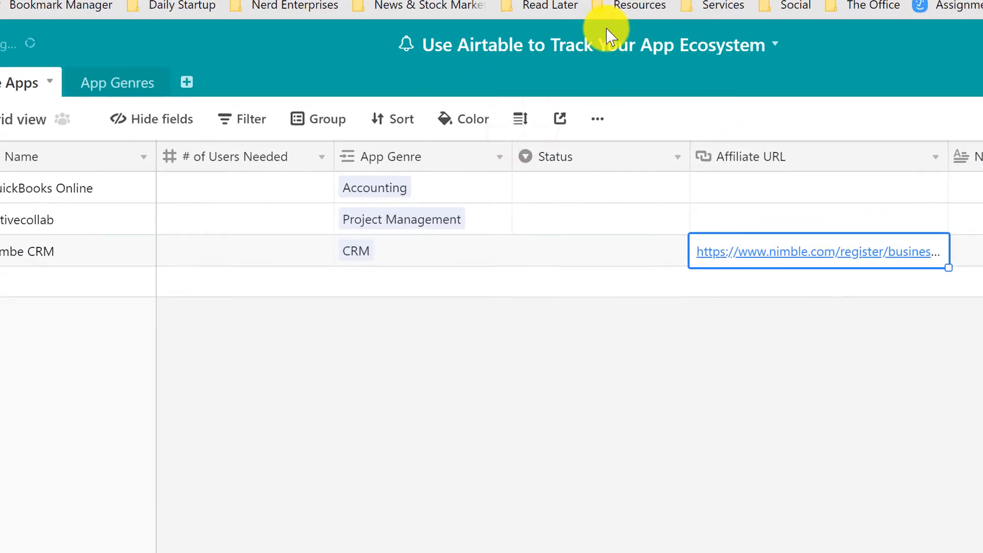
- Set the row height to Medium and widen the Affiliate URL column until the full link fits on two lines
click(521, 118)
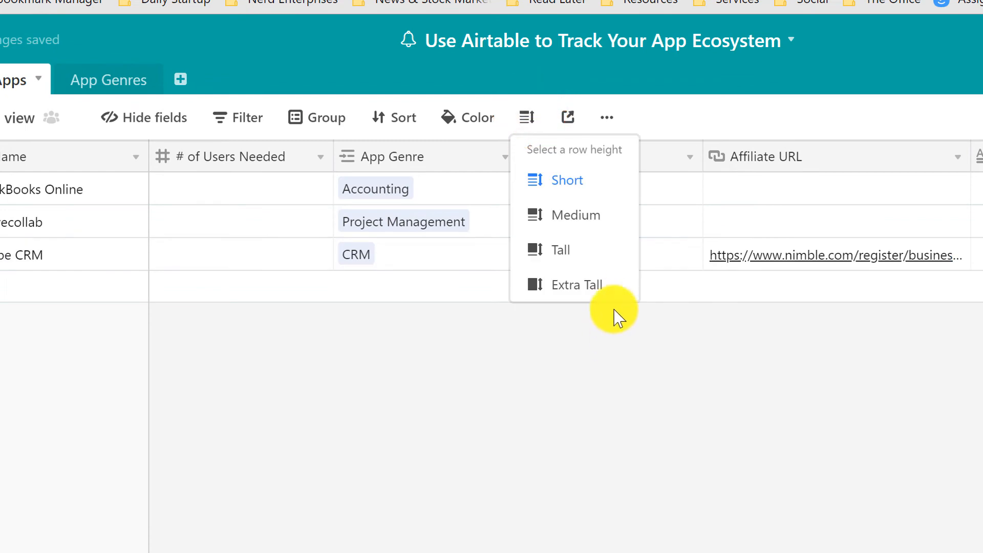
click(568, 219)
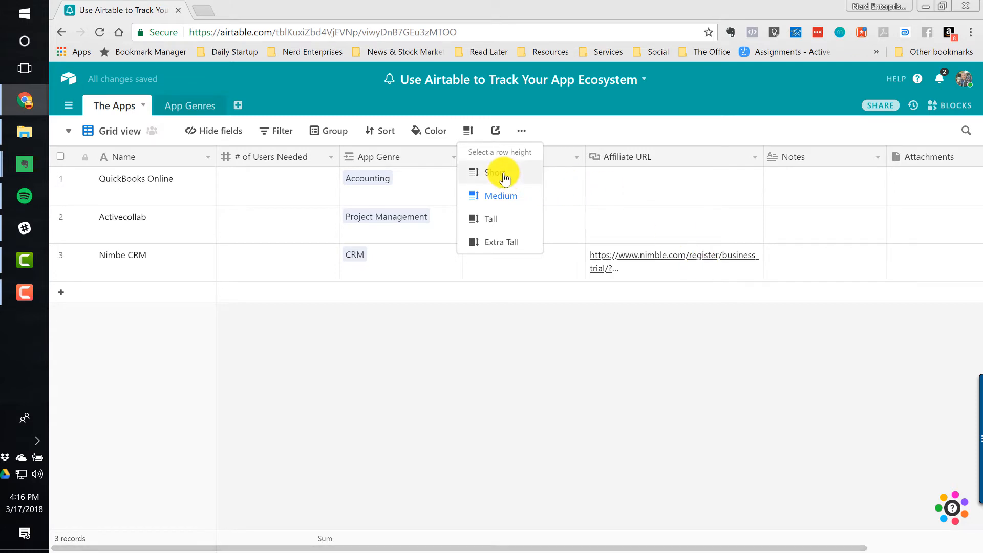
click(619, 272)
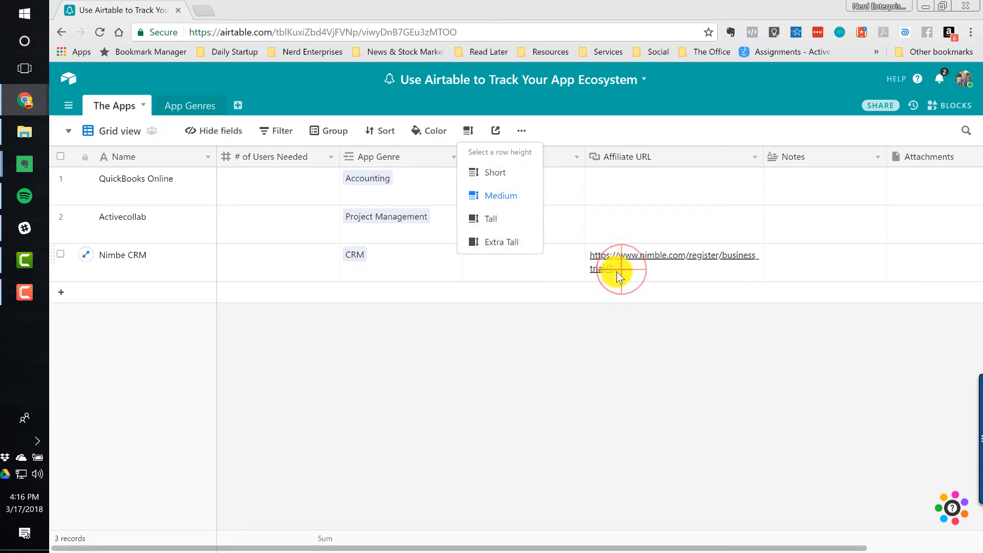
drag(764, 157, 819, 156)
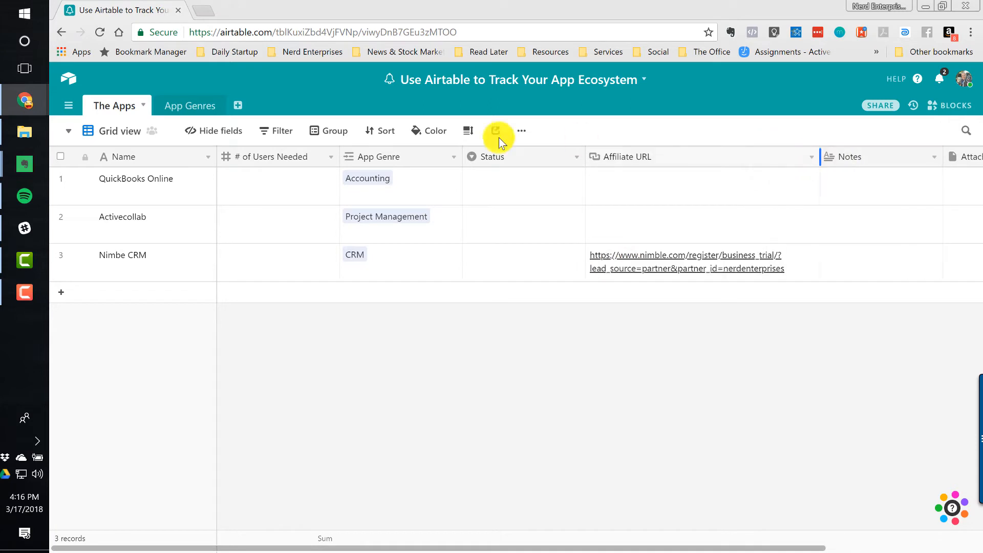
- Set the grid's row height back to Short
click(467, 130)
click(489, 172)
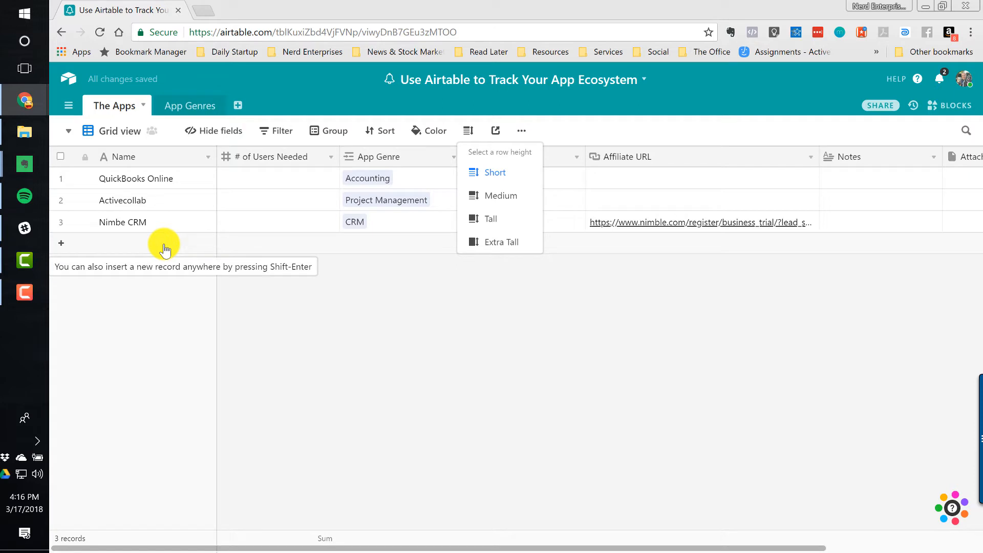
click(630, 183)
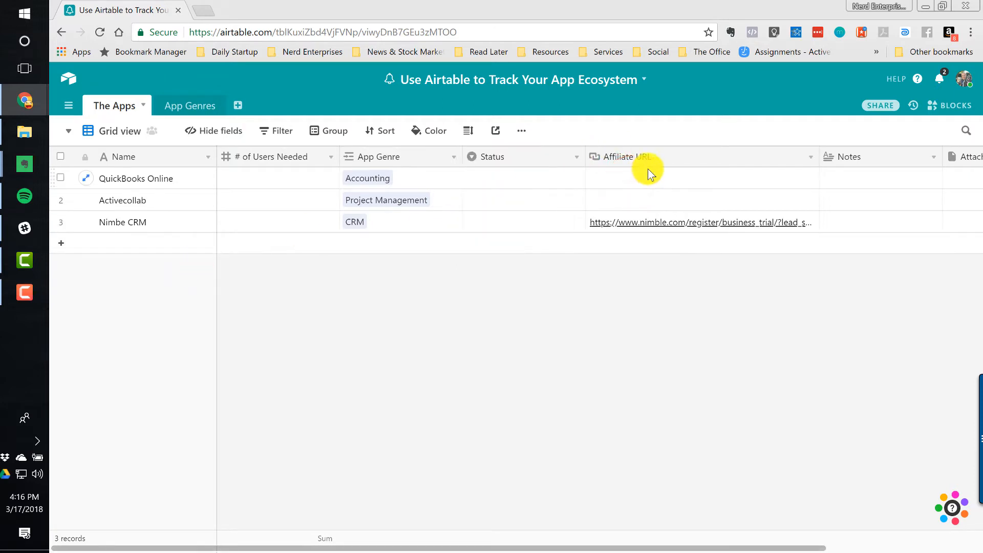
- Insert a single line text field named "Promo Code" before the Notes field
right_click(849, 159)
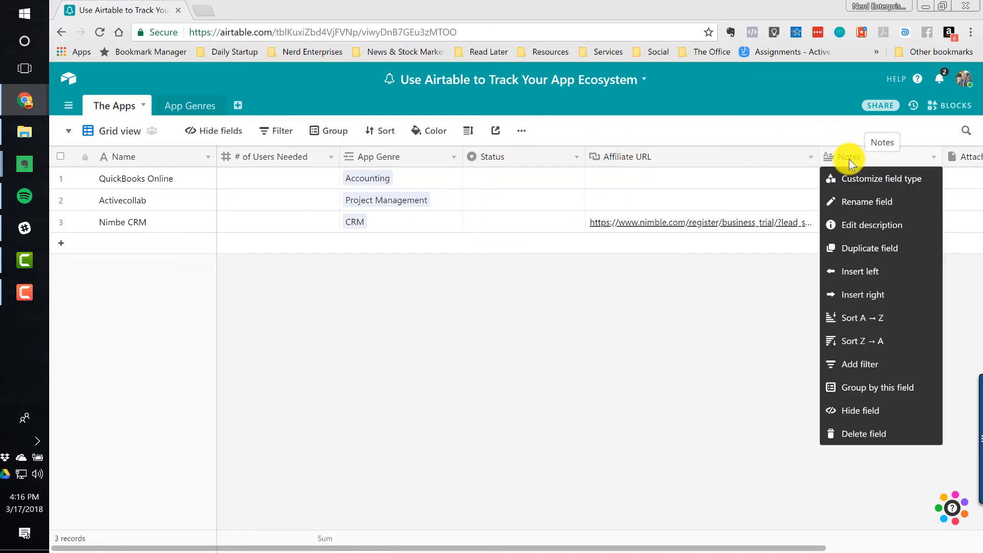
click(865, 277)
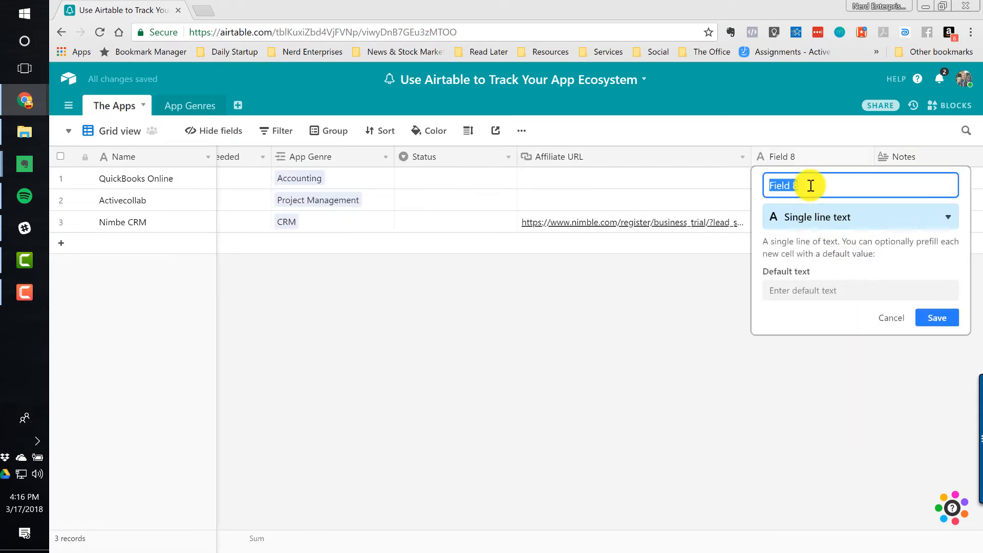
text(Promo Code)
key(Return)
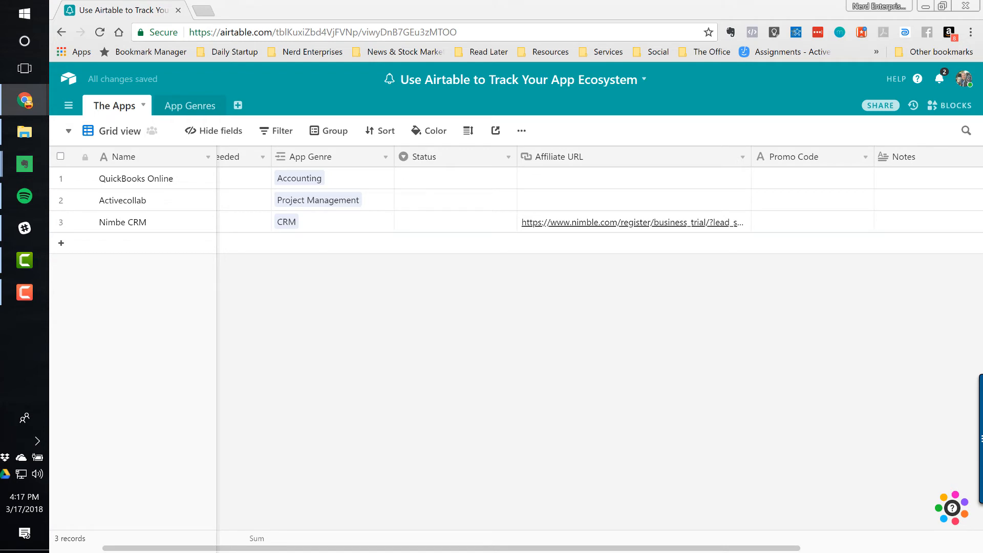
click(449, 172)
key(Right)
key(Right)
key(Right)
key(Right)
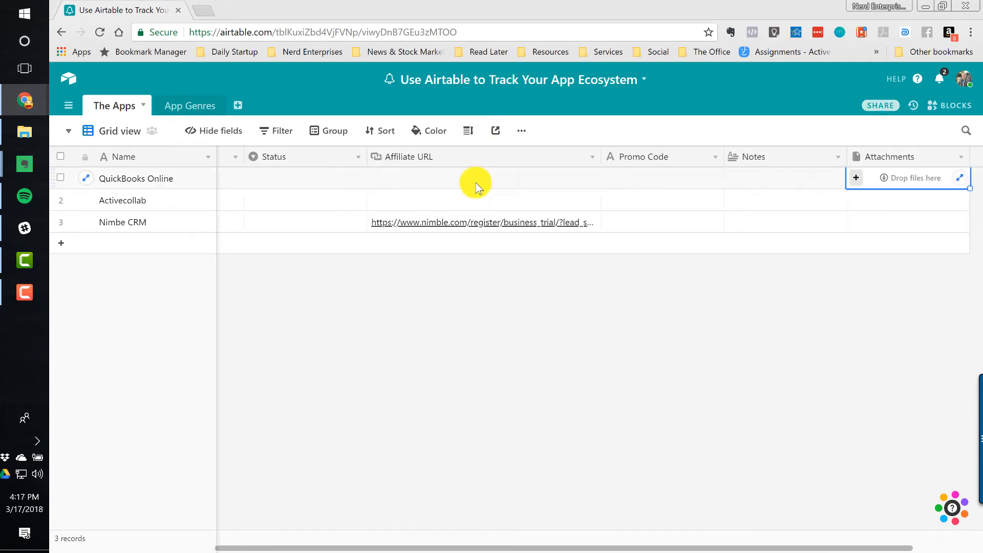
- Duplicate the Affiliate URL field without copying its cell contents
right_click(416, 163)
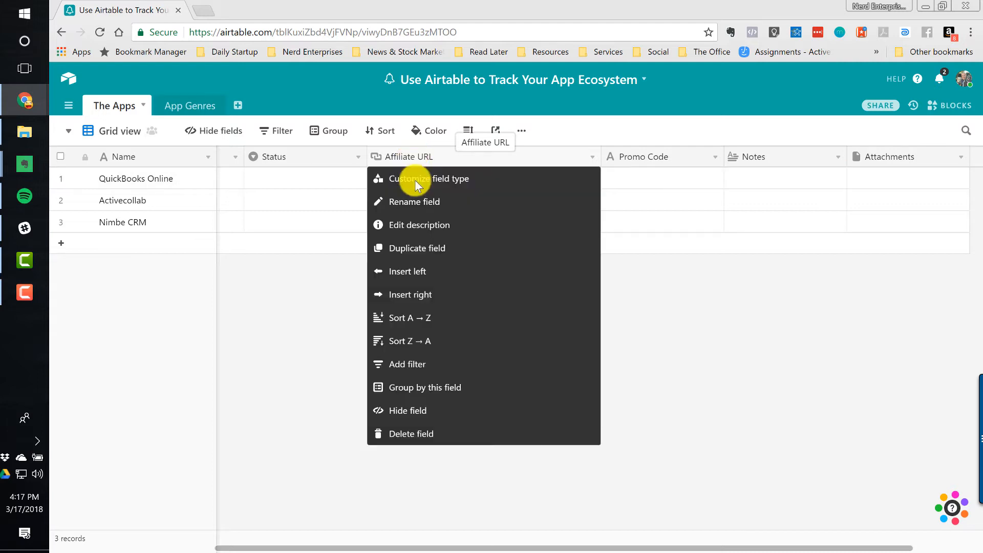
click(421, 251)
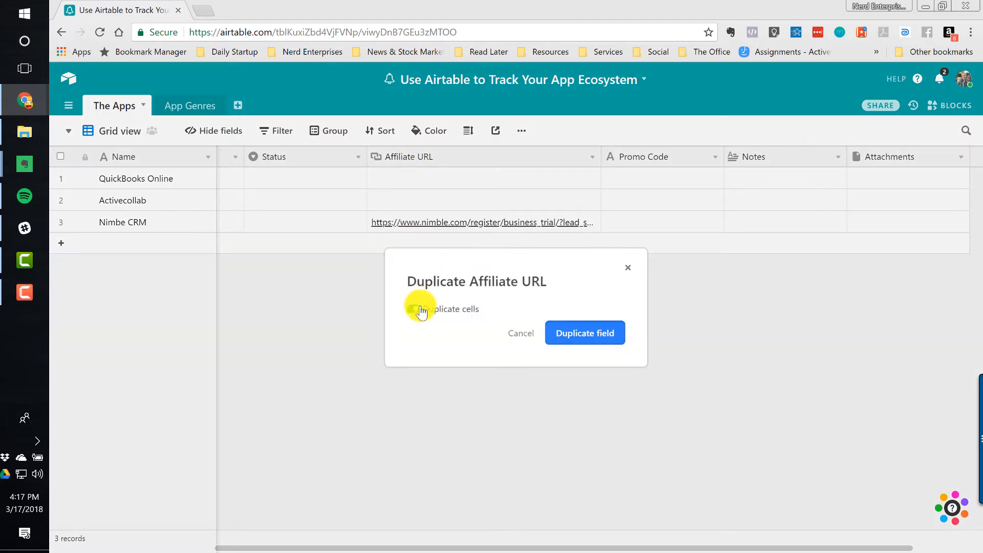
click(414, 309)
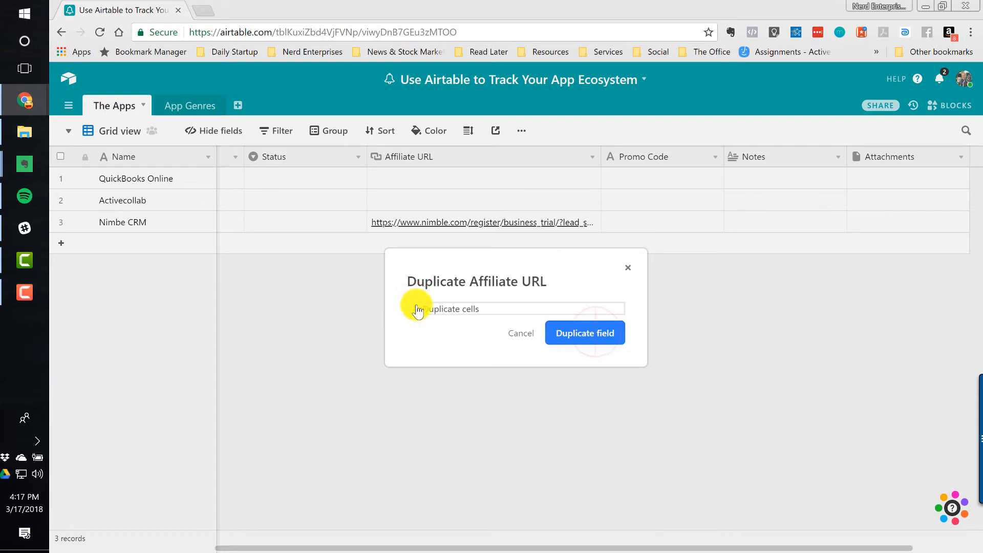
click(597, 331)
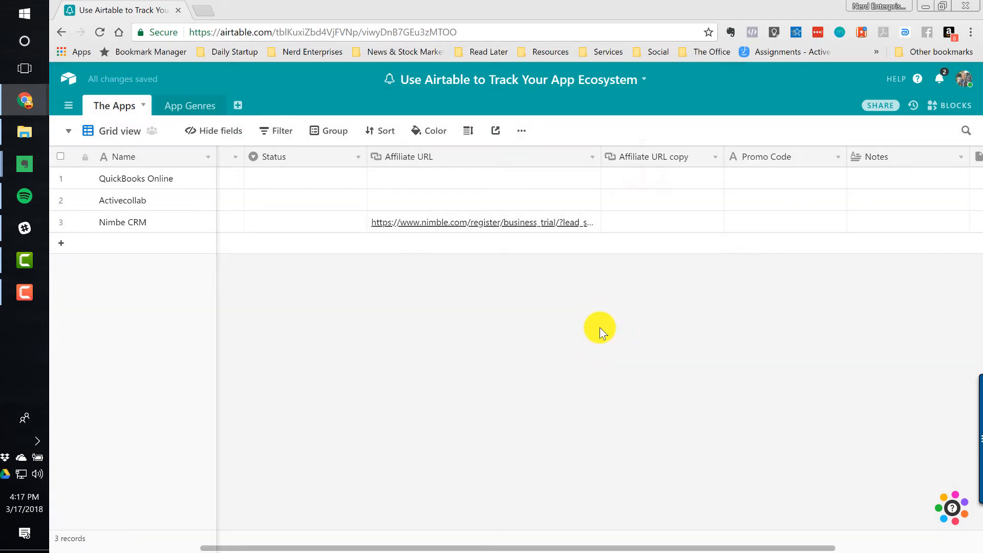
- Move the duplicated URL field directly before Affiliate URL and rename it "Login URL"
click(644, 155)
drag(645, 155, 421, 160)
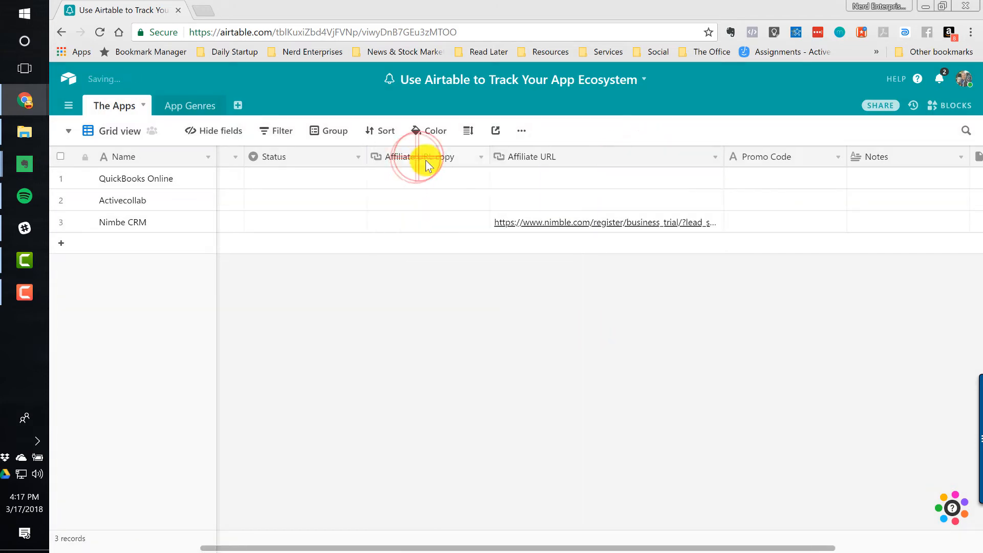
double_click(421, 159)
text(Login)
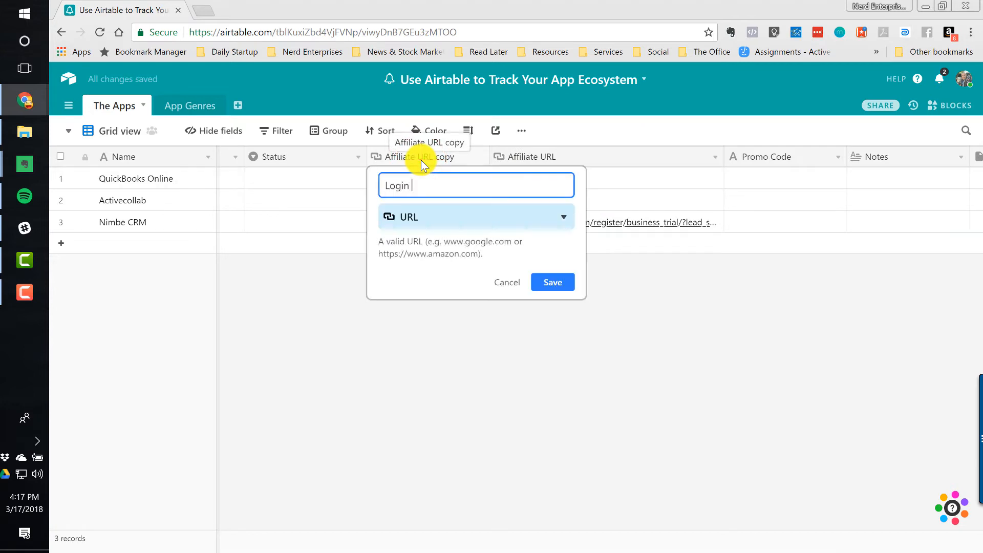
text( URL)
key(Return)
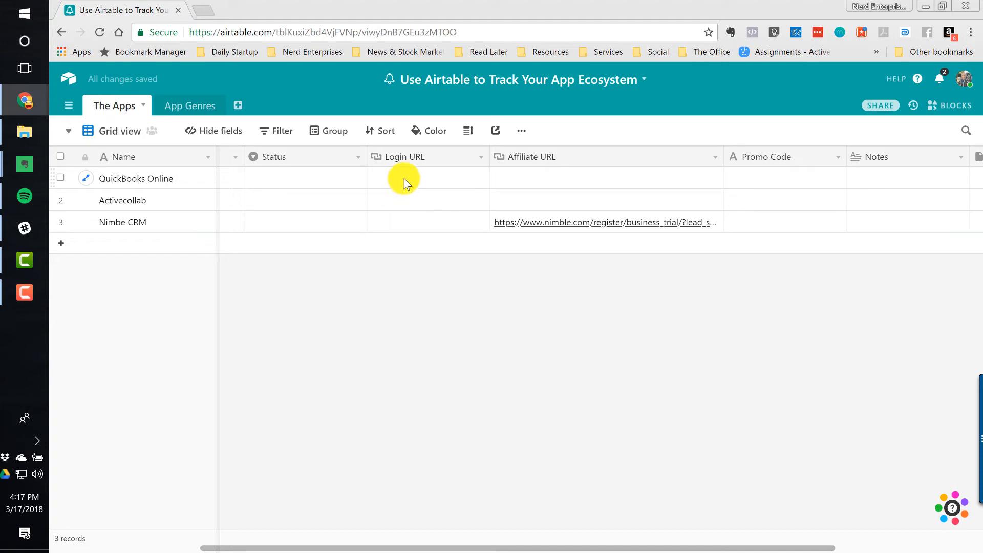
- Delete the Login URL field from The Apps table
click(428, 154)
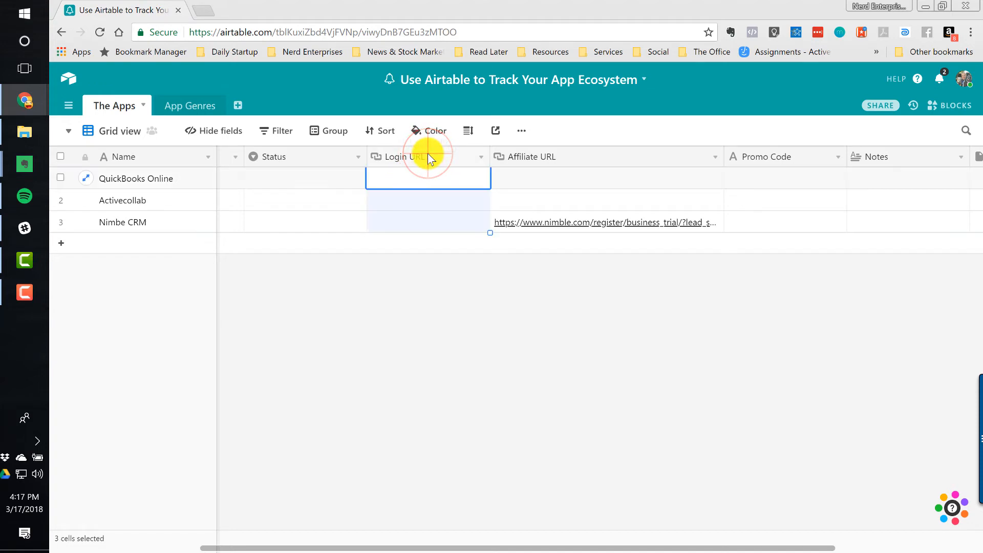
right_click(414, 156)
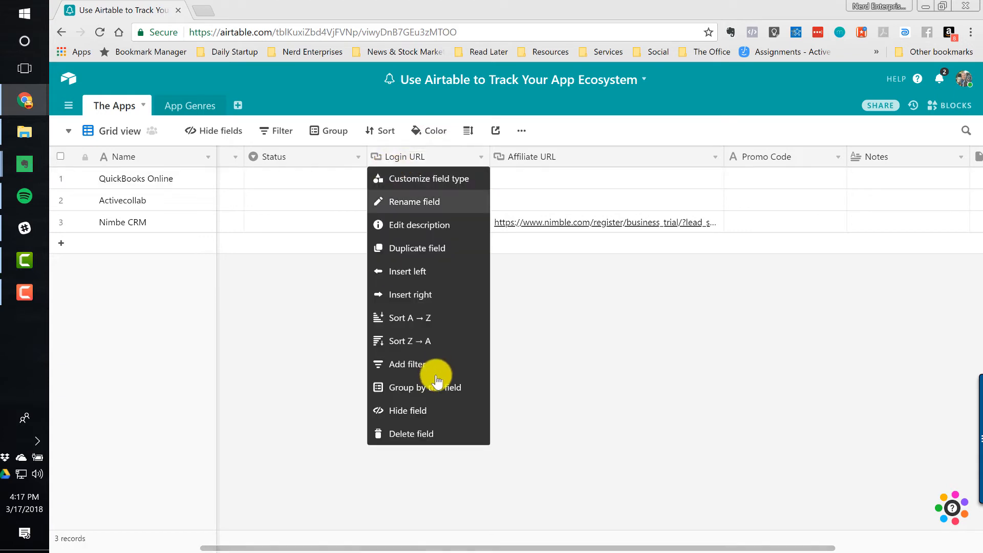
click(404, 434)
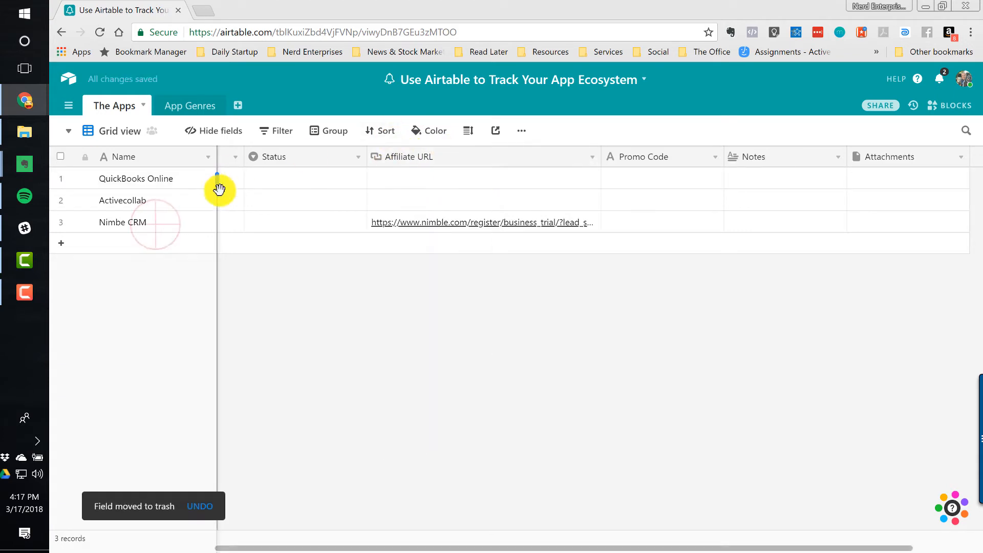
click(161, 224)
key(Right)
key(Right)
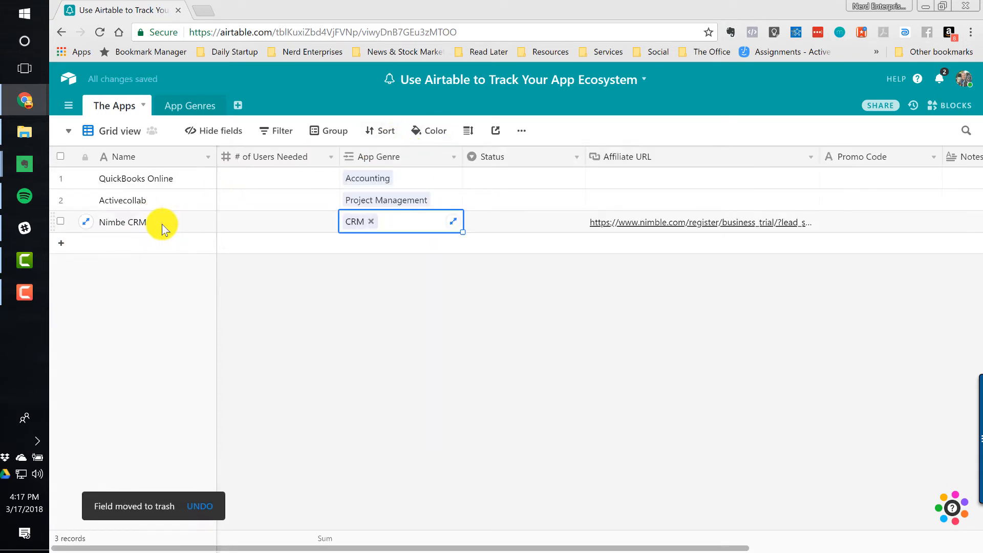
key(Right)
key(Right)
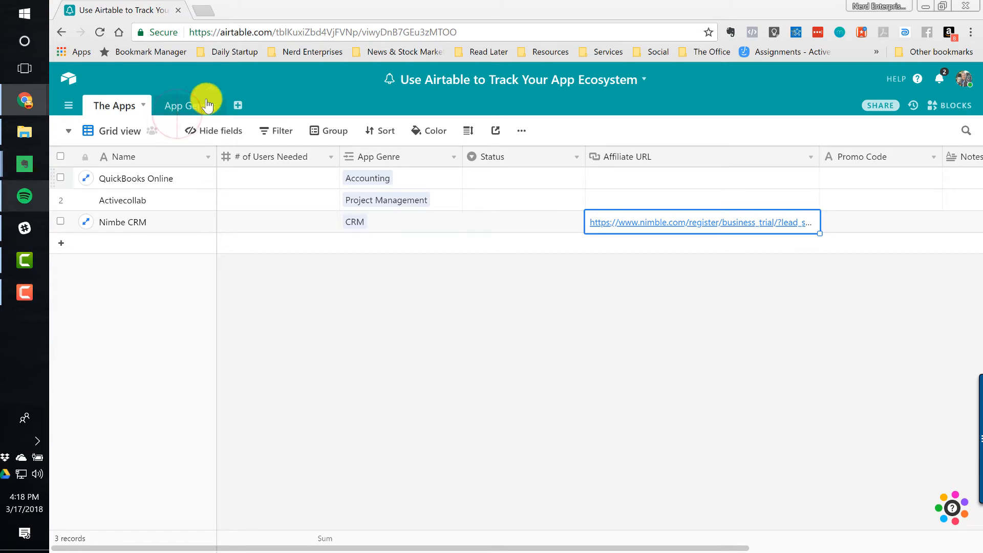
- In the App Genres table, move The Apps field directly after Genre and delete Field 4
click(185, 115)
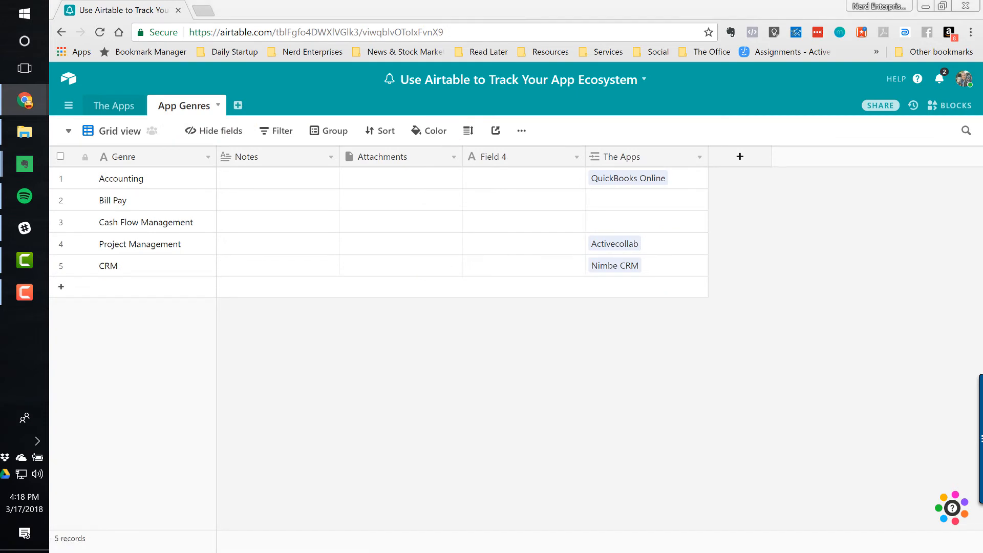
key(F10)
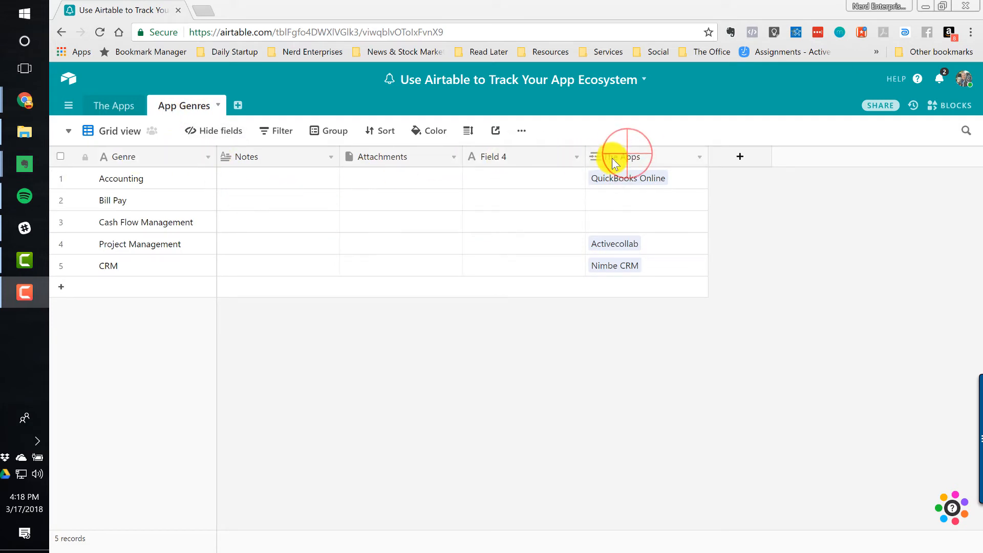
drag(611, 155, 251, 164)
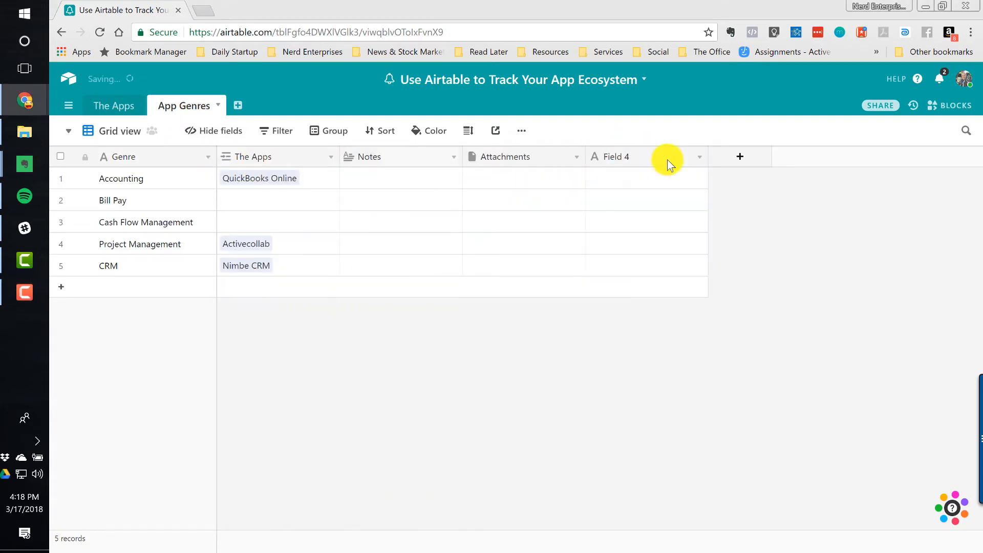
right_click(645, 158)
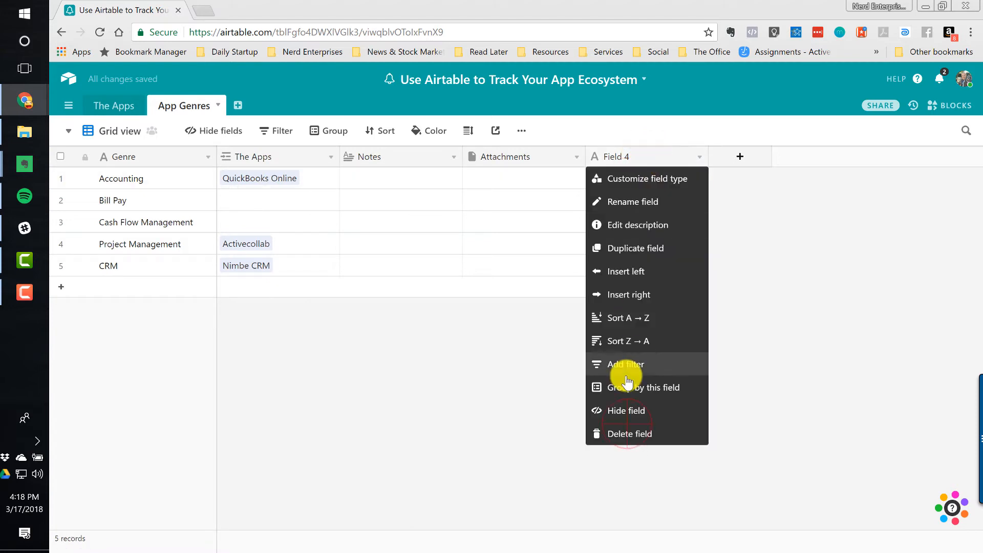
click(630, 433)
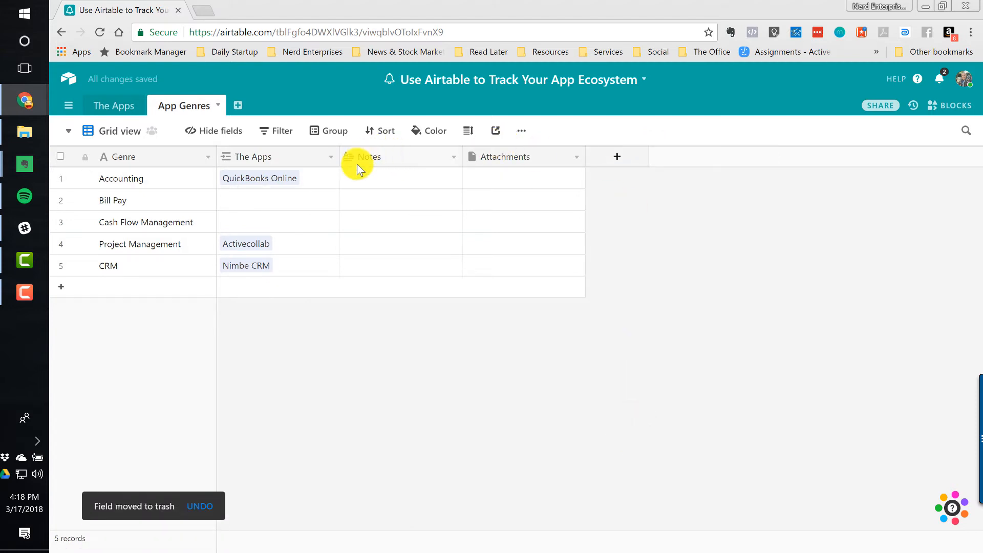
click(143, 177)
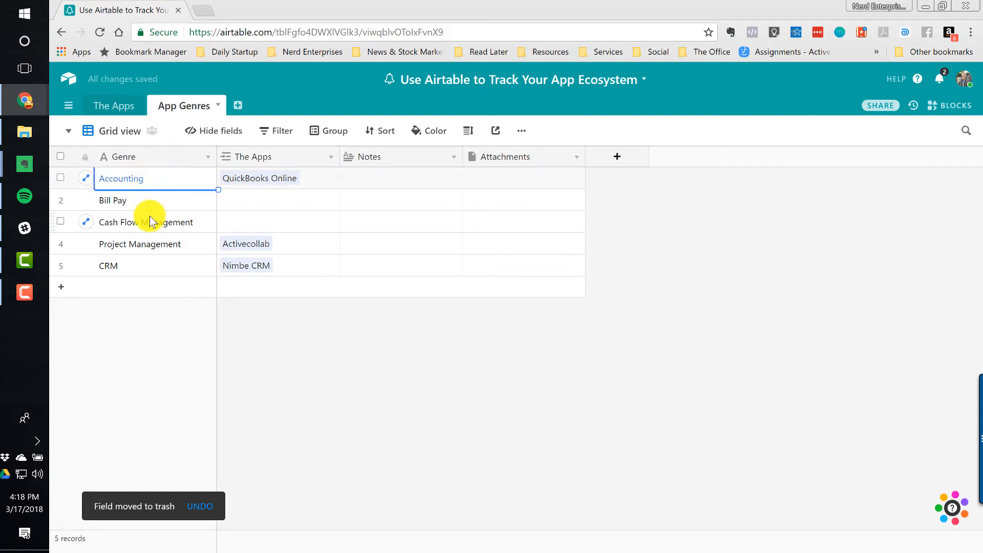
click(114, 105)
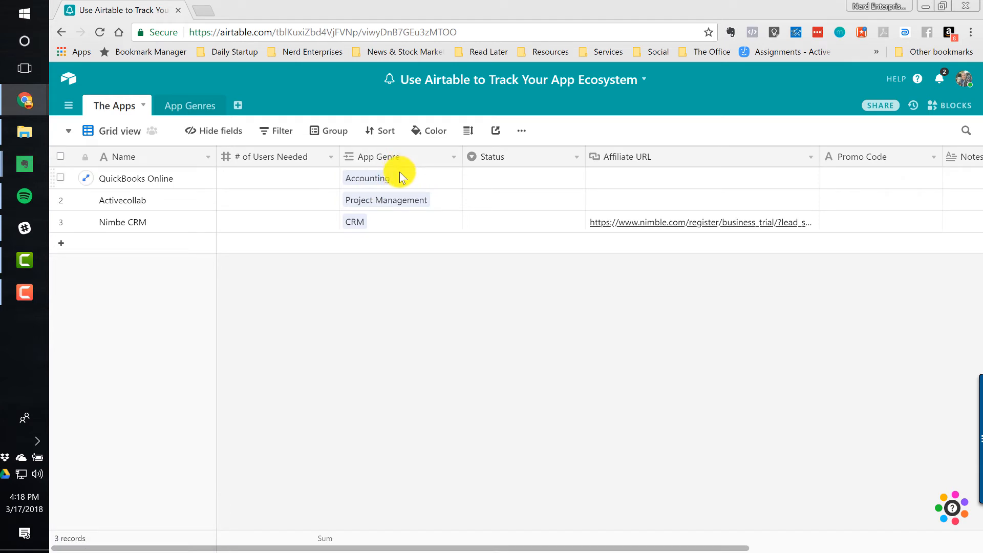
click(170, 105)
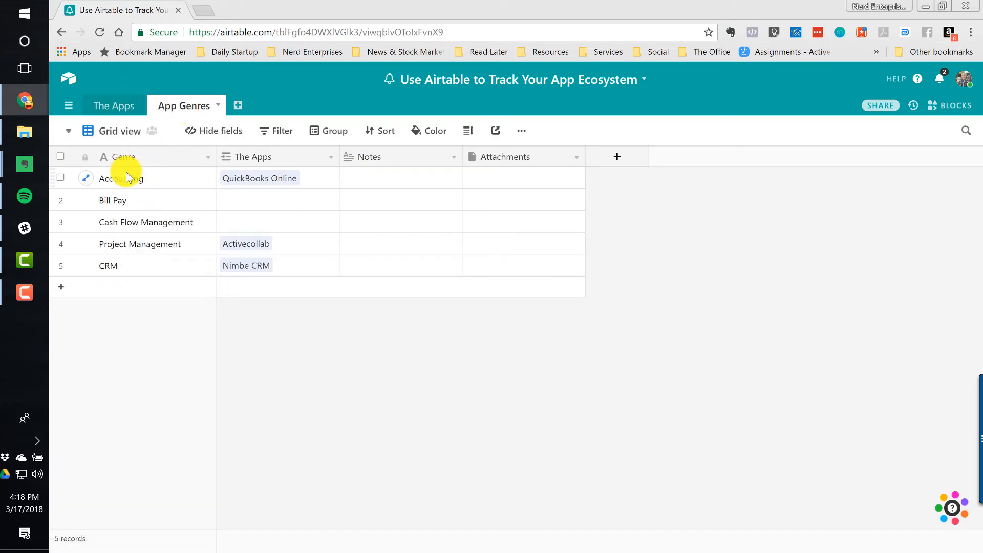
- Create an empty table named "Pricing Plans" in the base
click(237, 106)
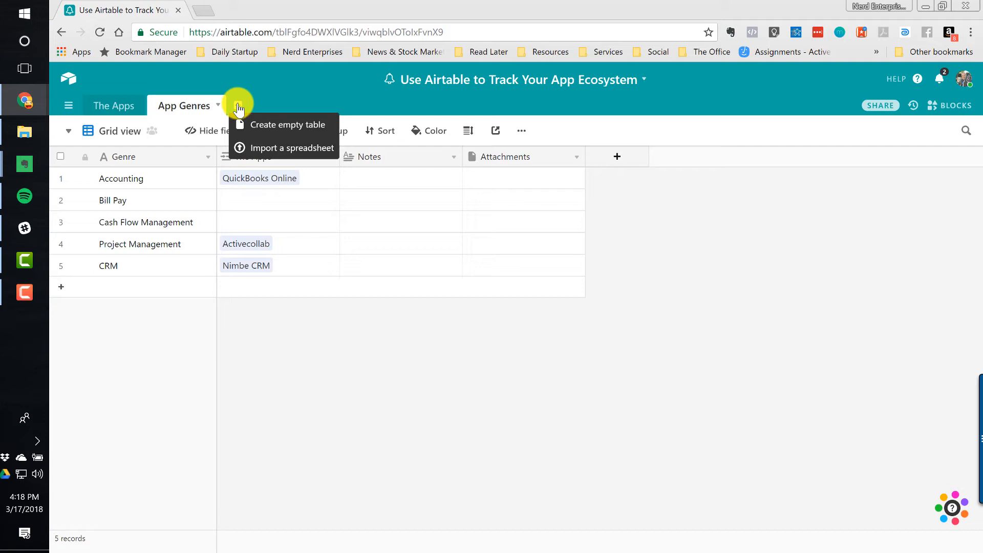
click(266, 124)
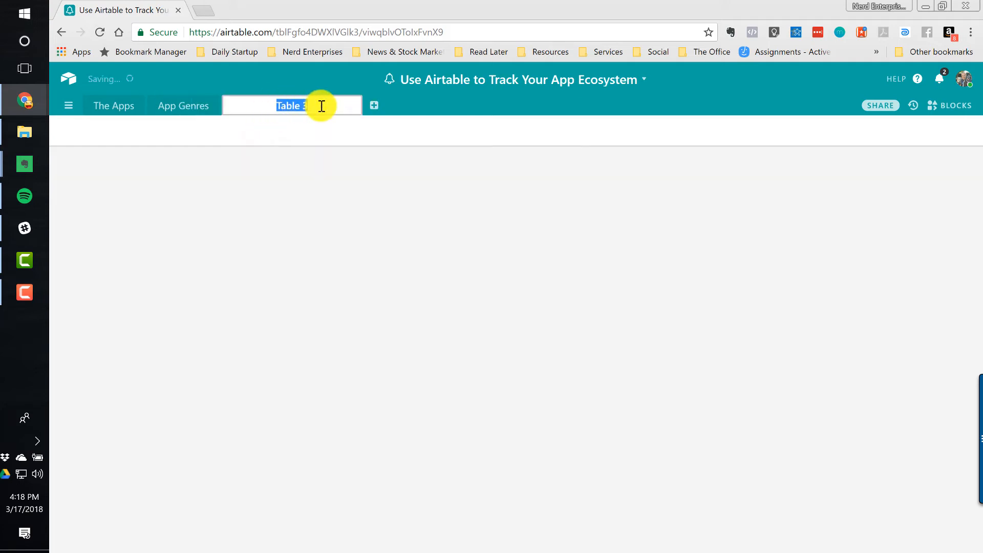
text(Pricing Plan)
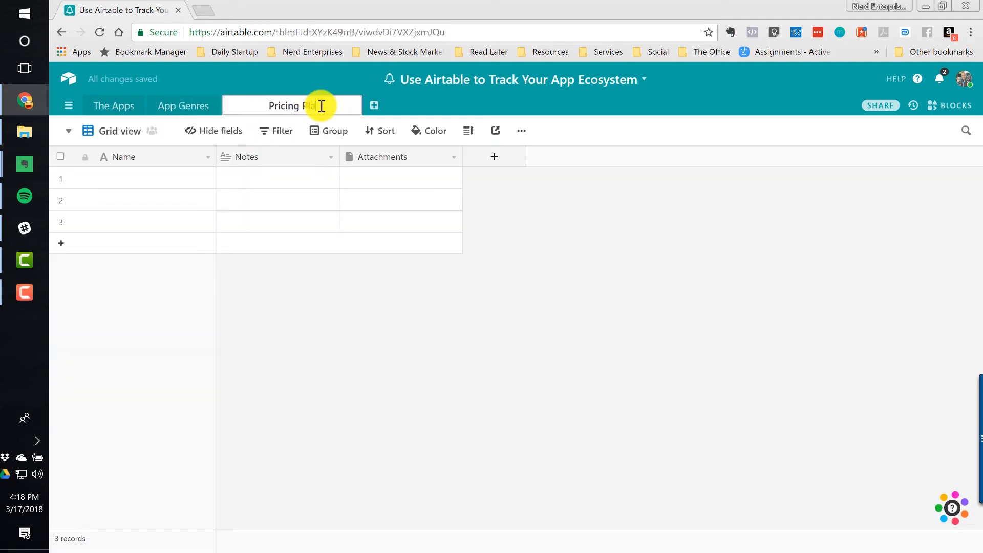
text(s)
key(Return)
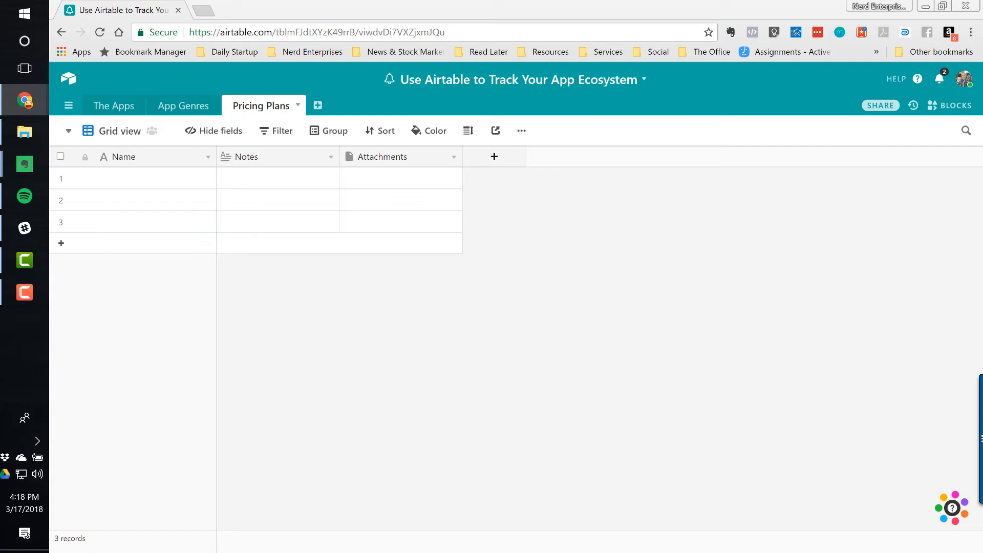
click(133, 156)
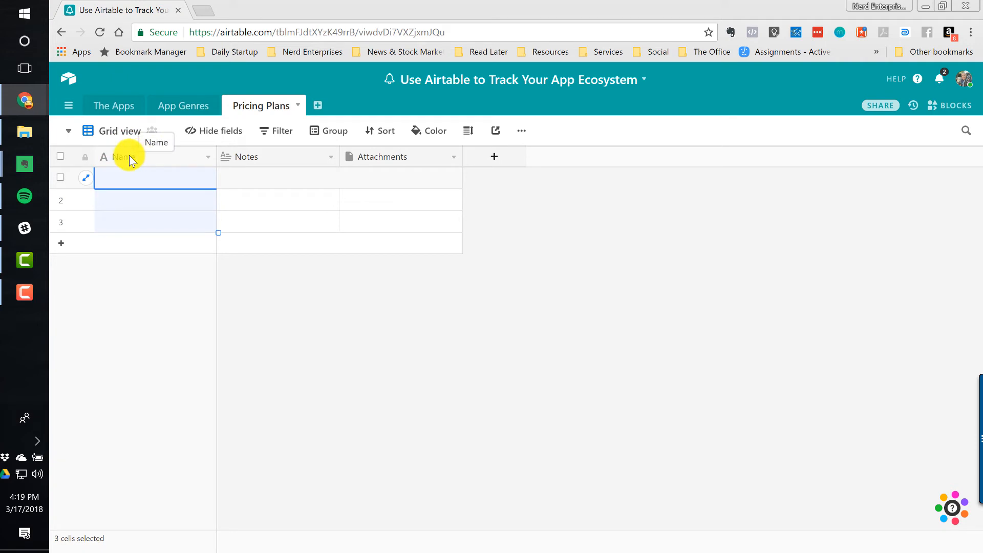
click(130, 109)
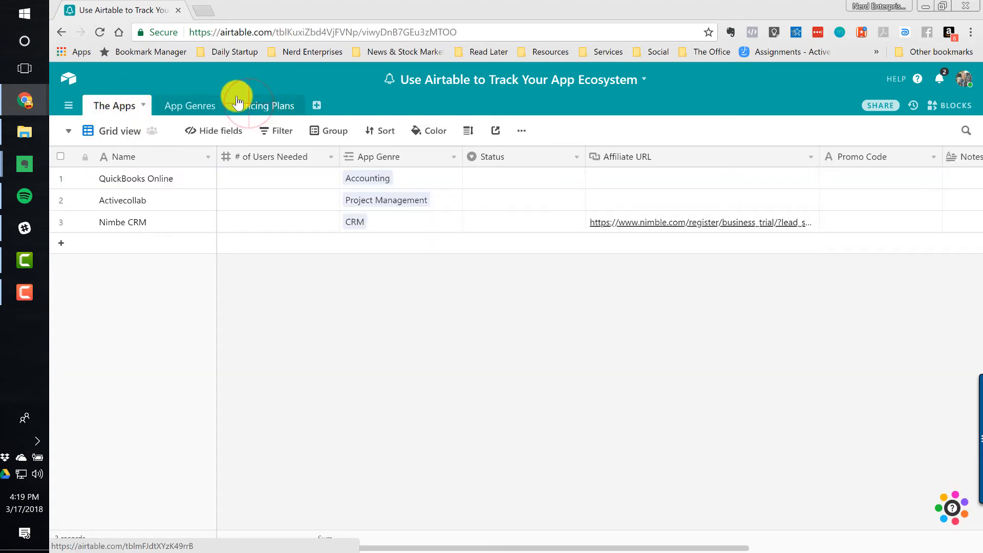
click(255, 107)
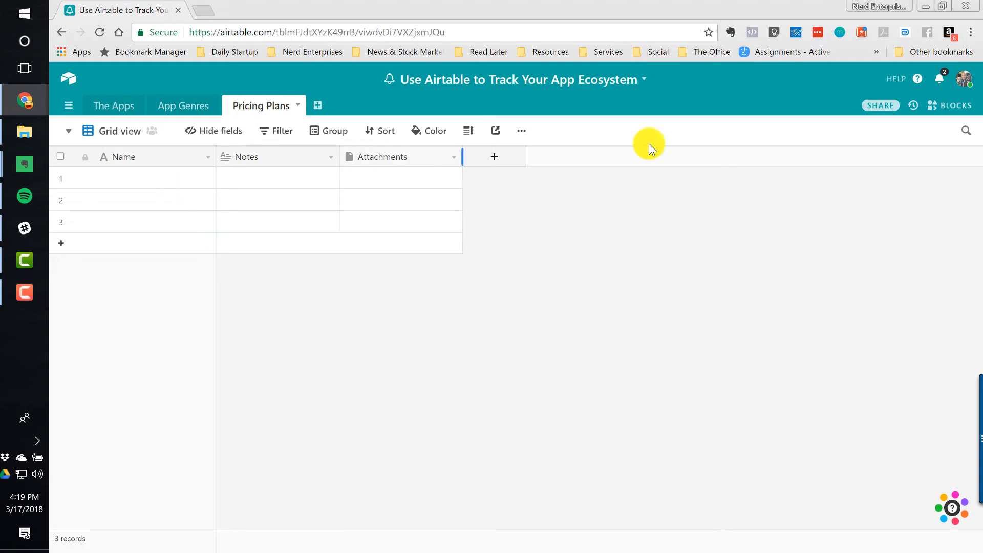
- Insert an "App" field before Notes in Pricing Plans that links to The Apps table, with linking to multiple records disallowed
right_click(288, 158)
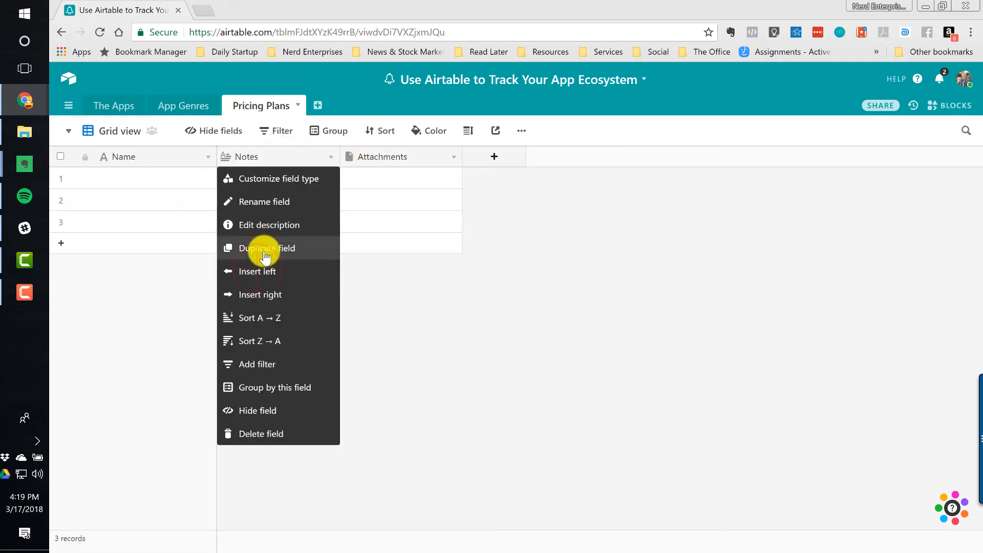
click(256, 272)
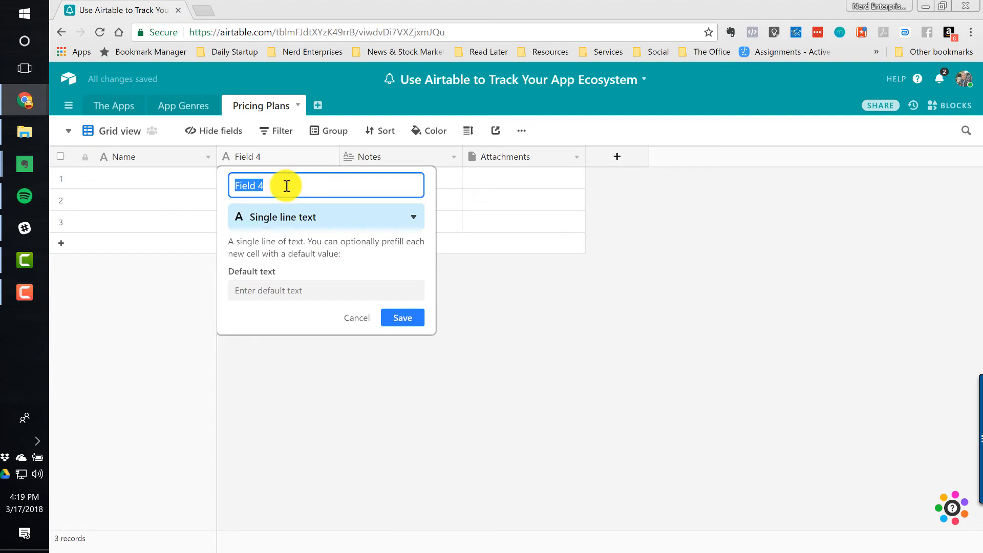
text(App)
click(271, 217)
click(296, 250)
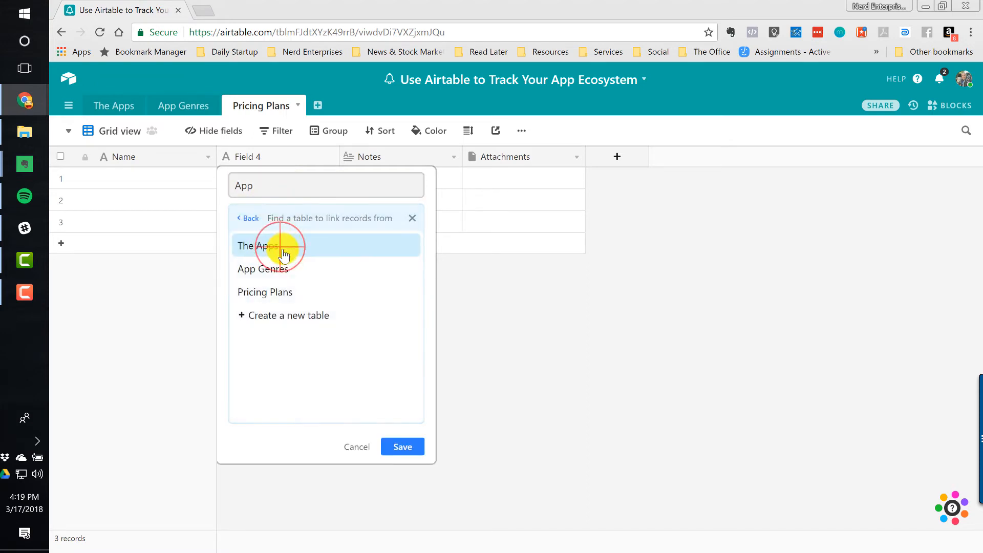
click(281, 246)
click(248, 270)
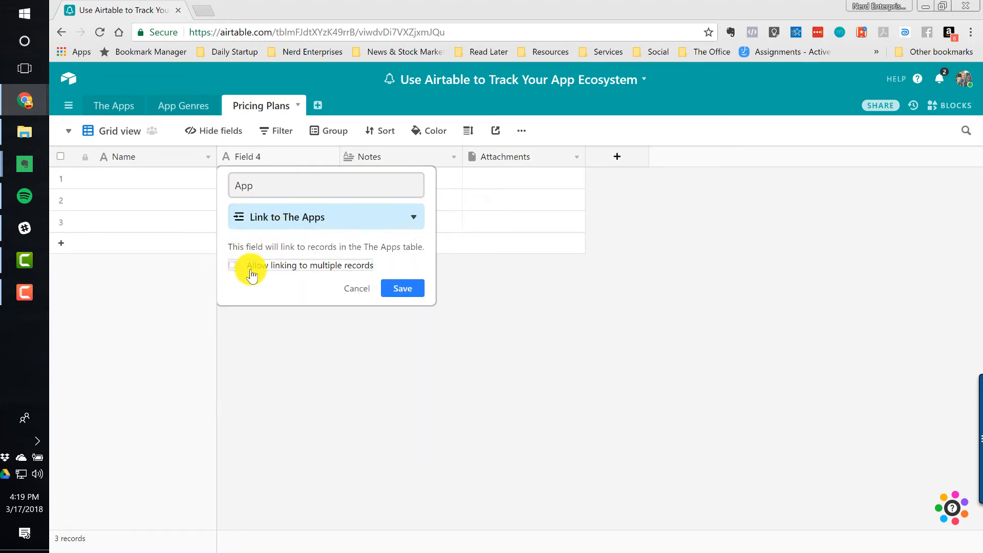
click(401, 287)
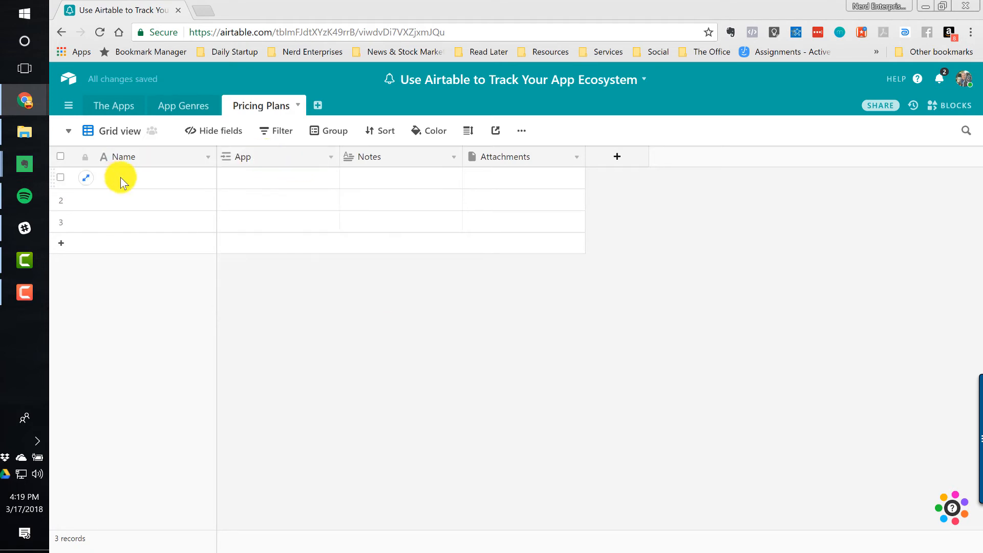
- Rename the primary field of the Pricing Plans table as "Plan Name"
double_click(141, 158)
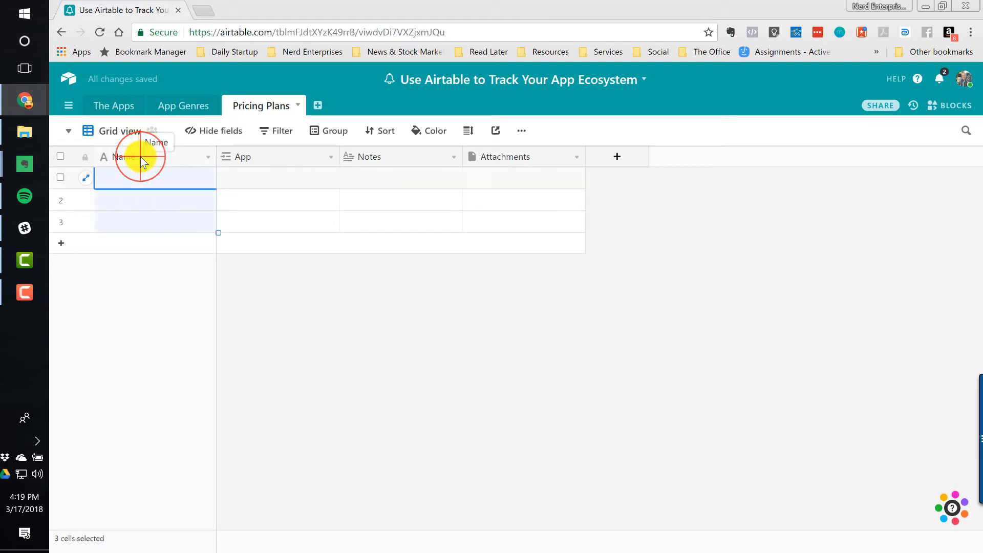
text(Plan Na)
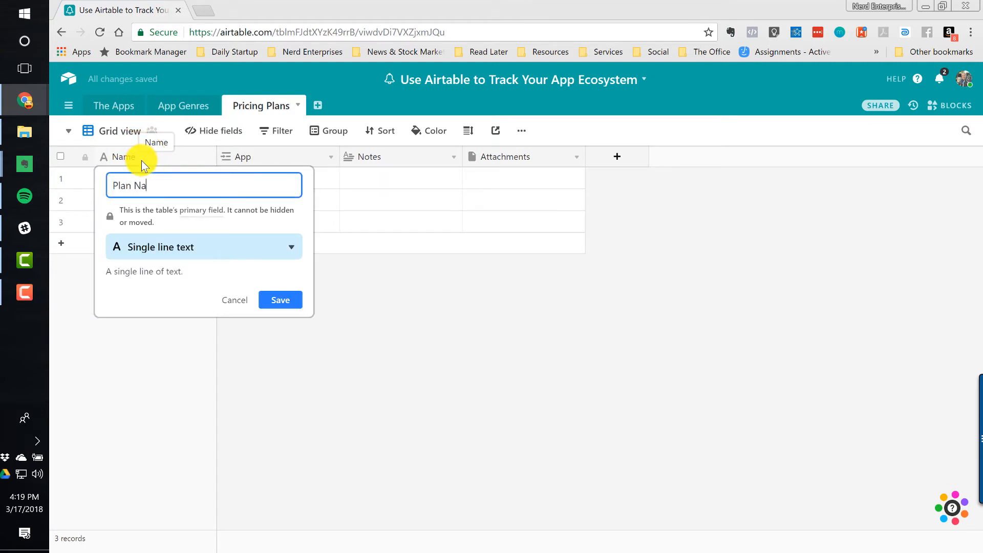
text(me)
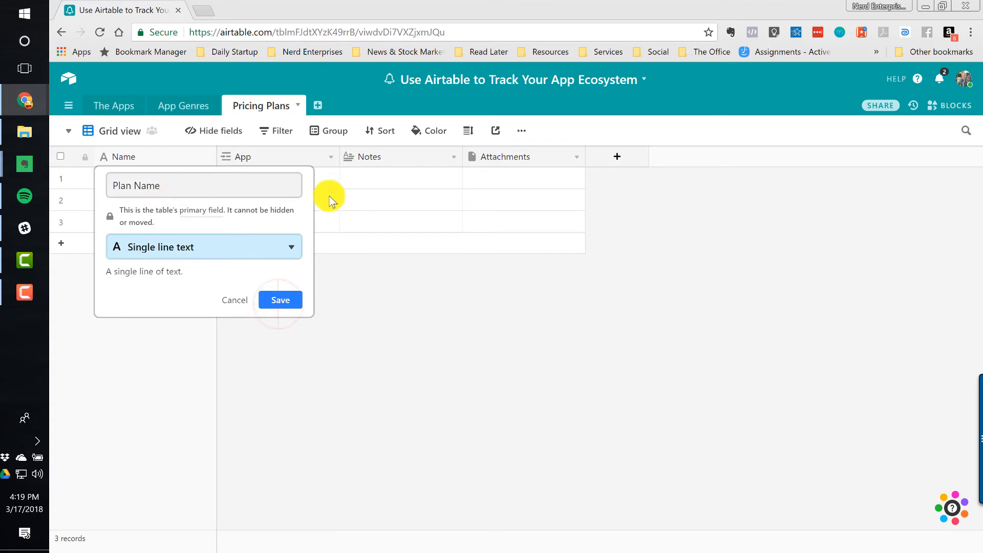
- Save the renamed primary field and insert a URL field named "Pricing Page" before Notes in the Pricing Plans table
click(281, 299)
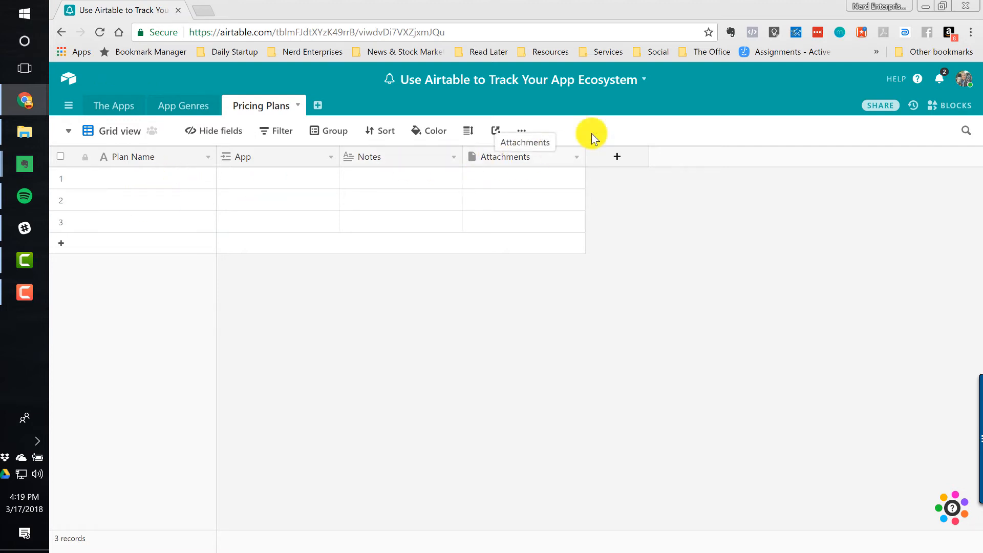
click(400, 156)
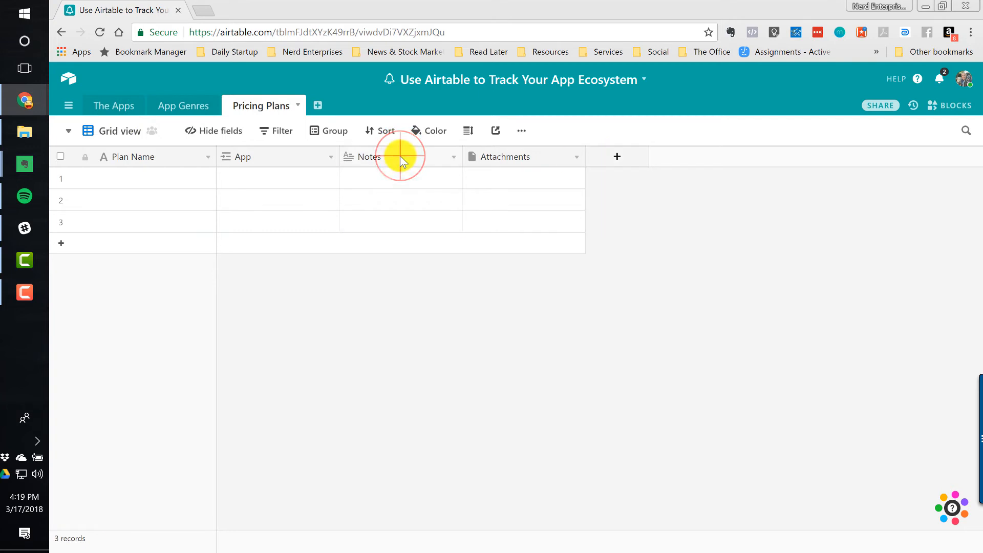
click(367, 272)
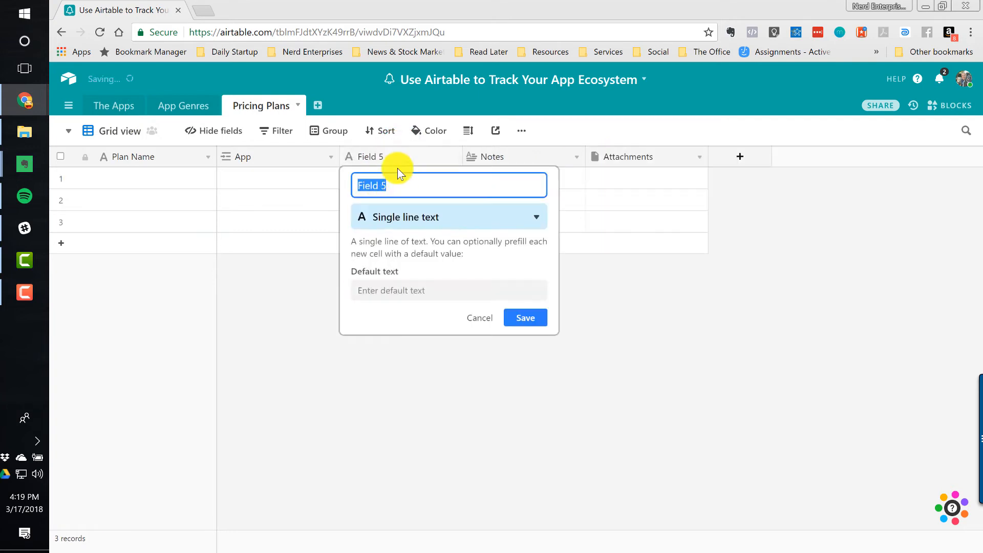
text(Pricing Pa)
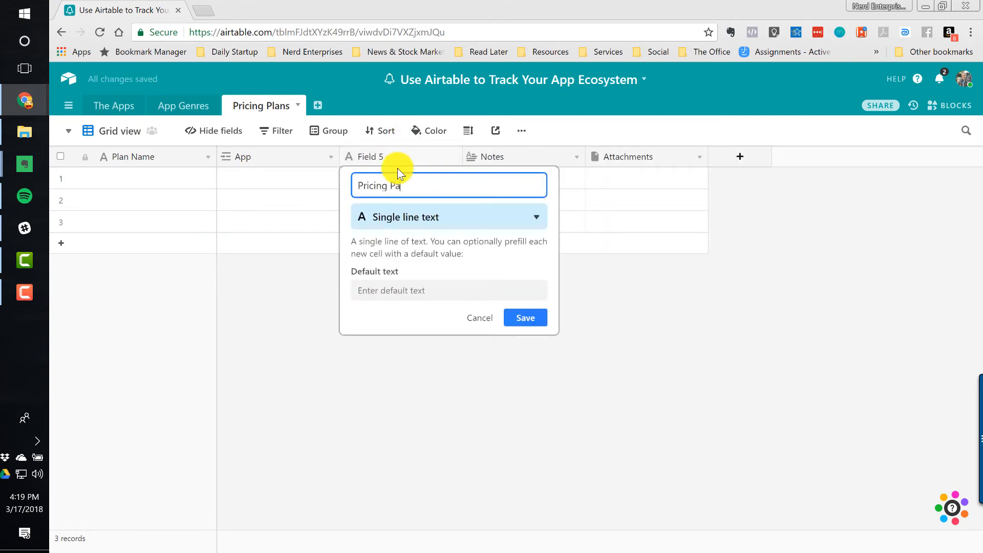
text(ge)
click(408, 217)
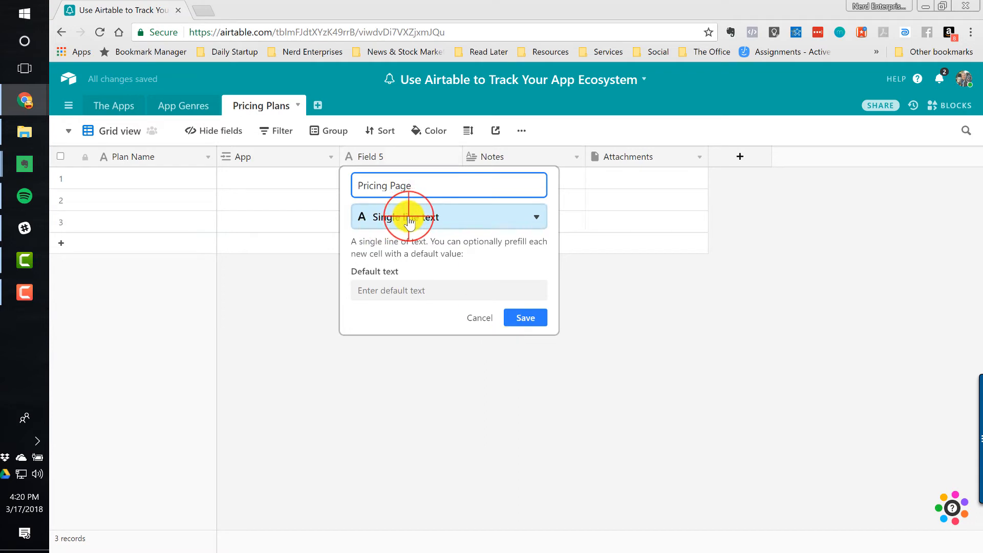
text(url)
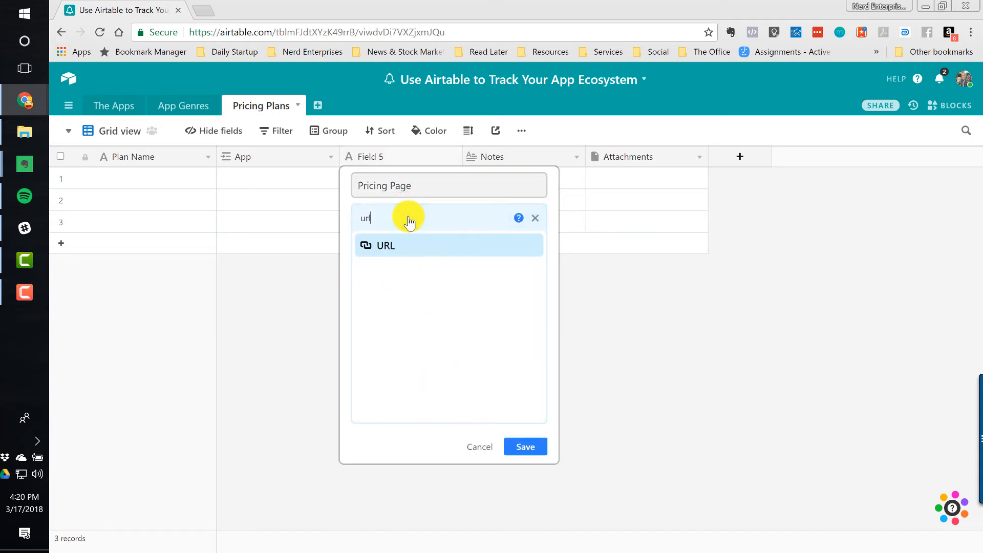
click(385, 245)
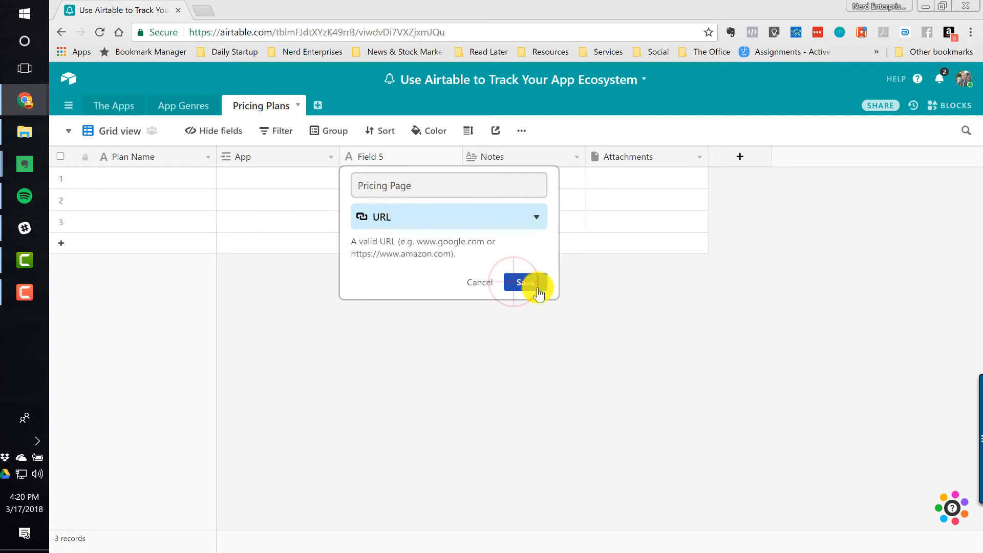
click(521, 283)
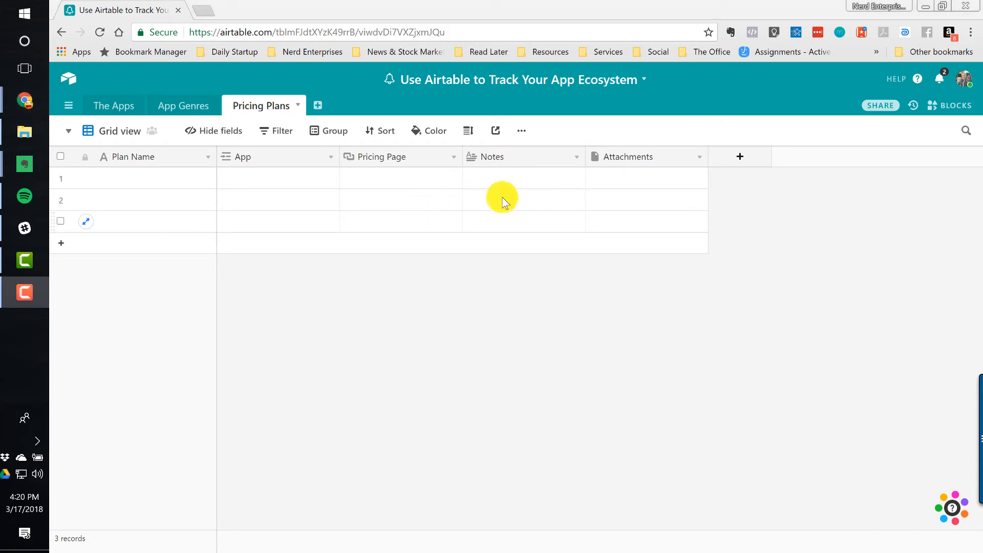
- Insert a field before Notes in Pricing Plans and name it "# of Users Included"
right_click(463, 159)
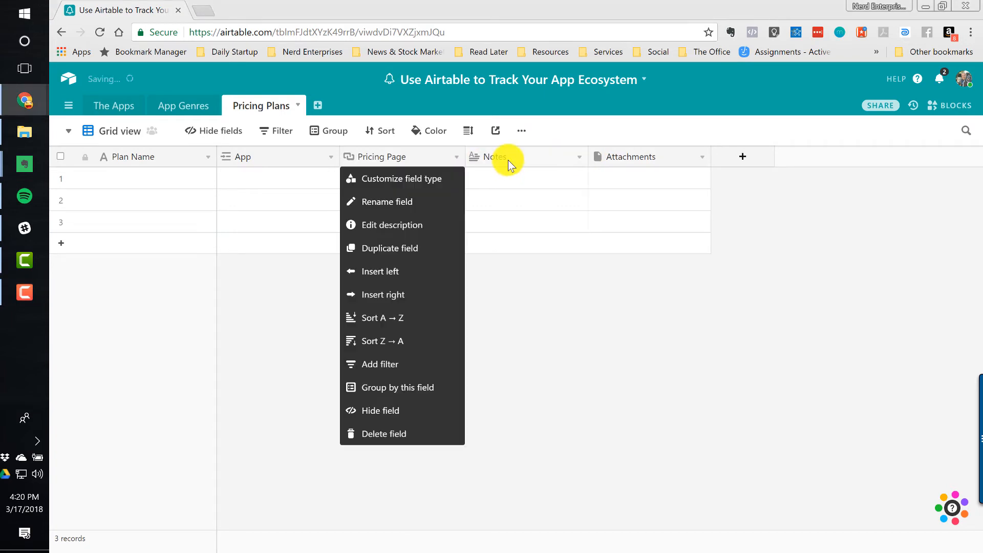
right_click(512, 157)
click(511, 271)
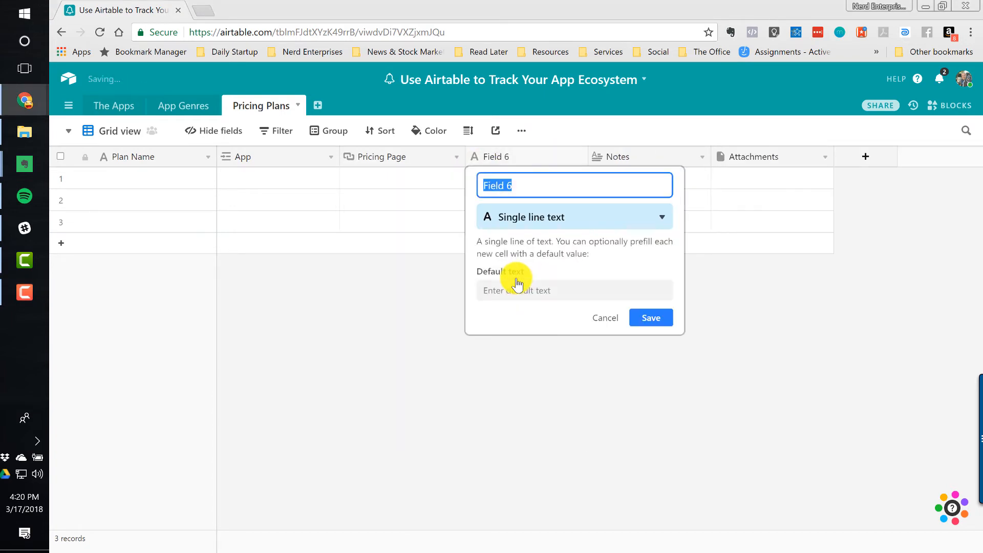
text(# of Users I)
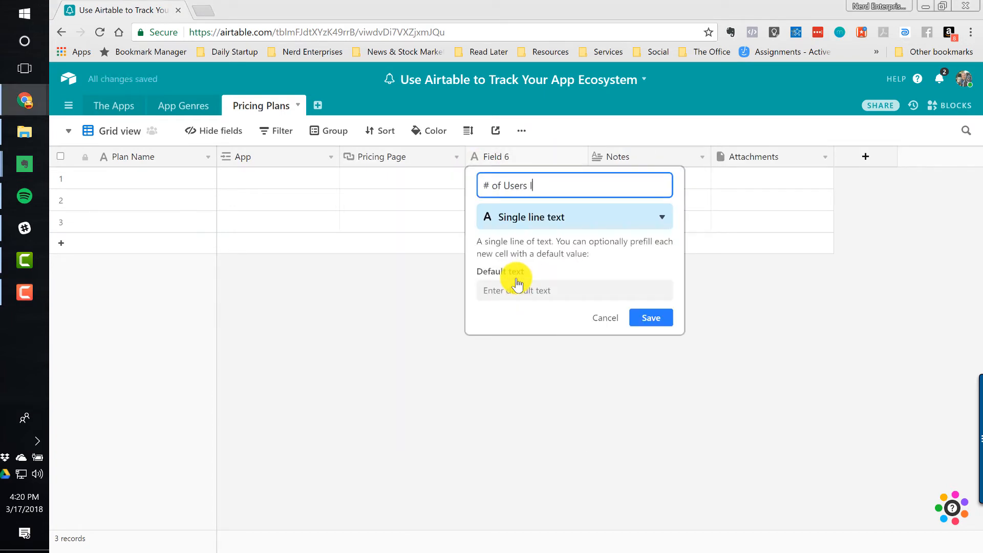
text(ncluded)
- Make "# of Users Included" a Number field with the Integer format and save it
click(563, 220)
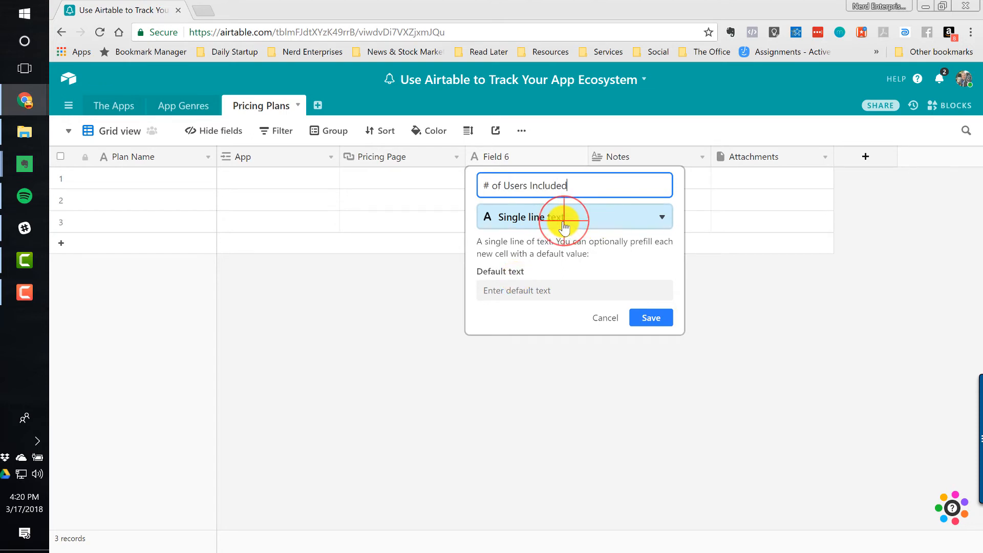
text(um)
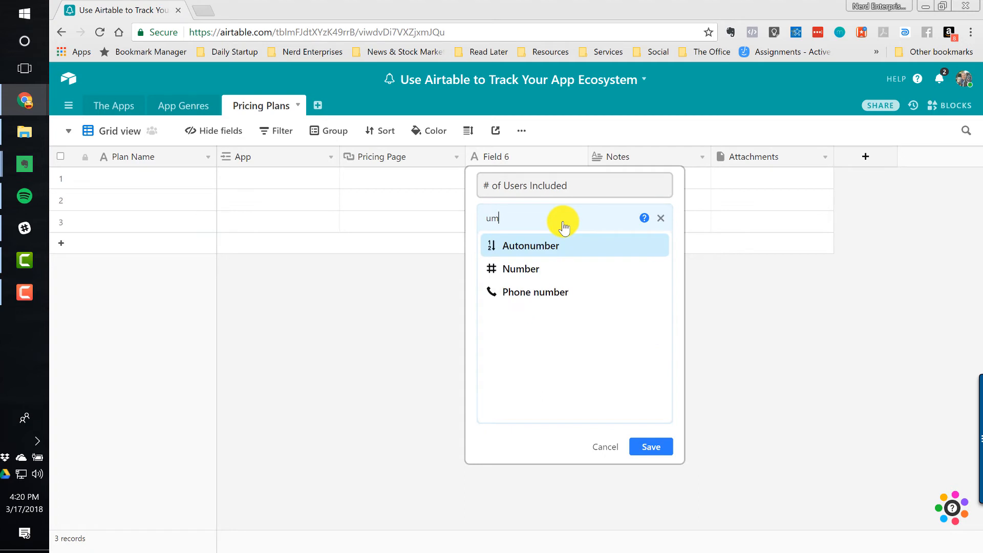
key(BackSpace)
key(BackSpace)
text(num)
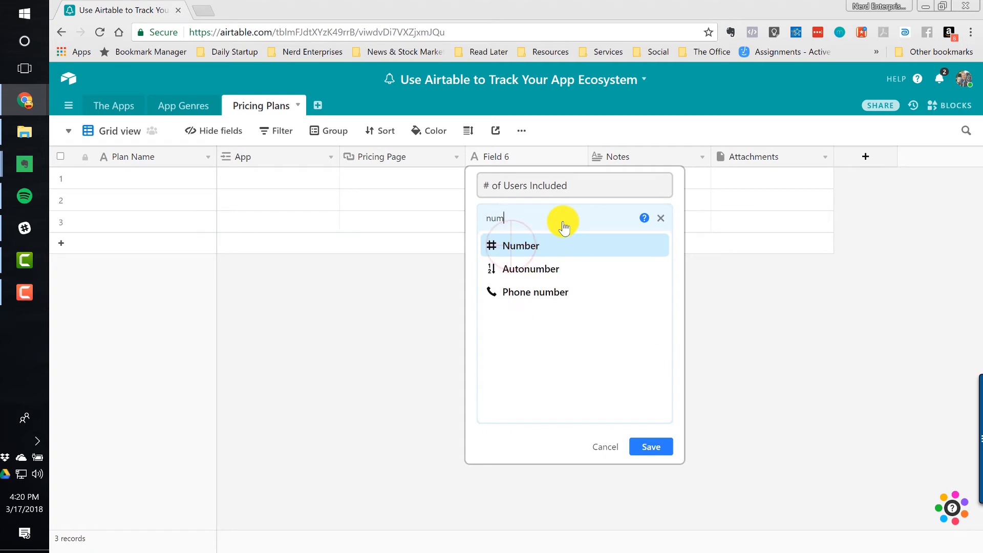
click(511, 246)
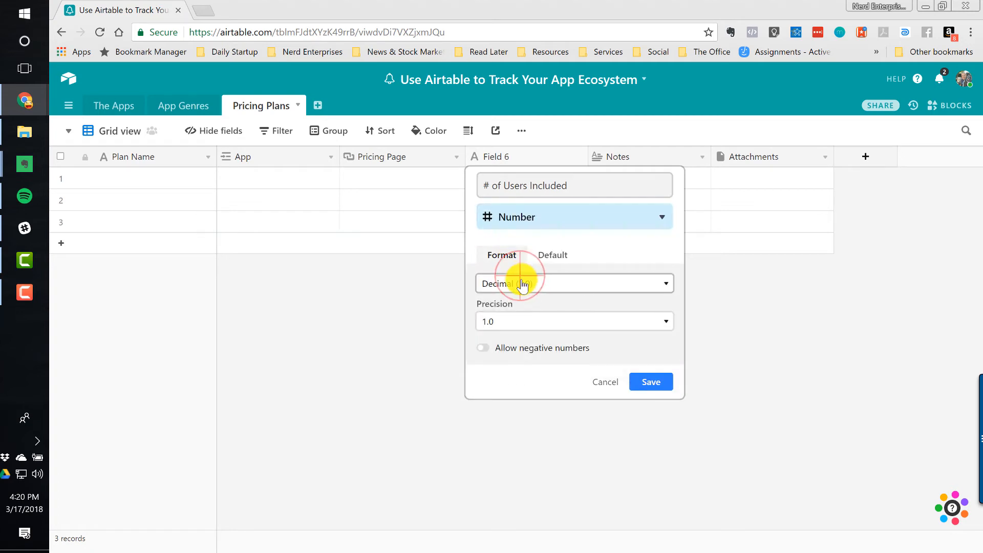
click(520, 281)
click(508, 328)
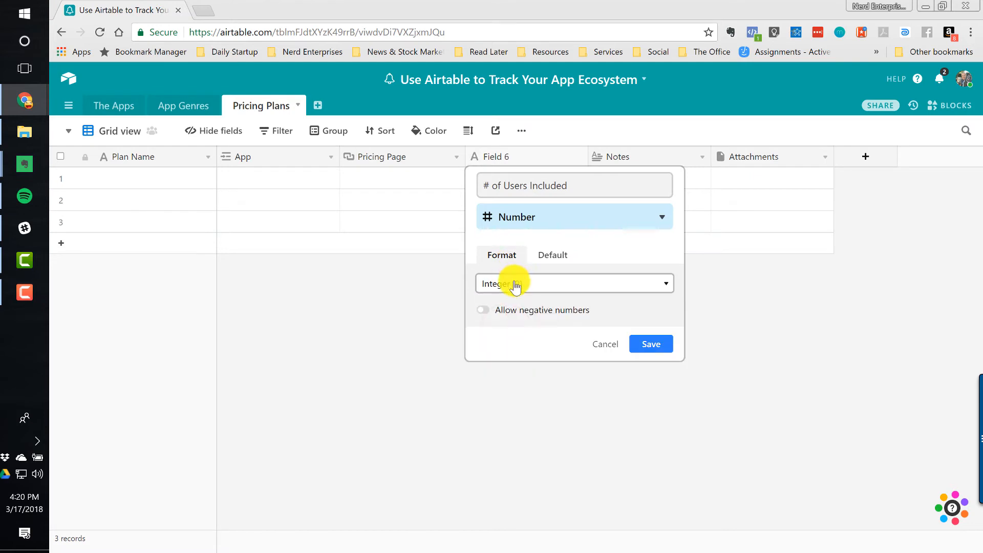
click(651, 342)
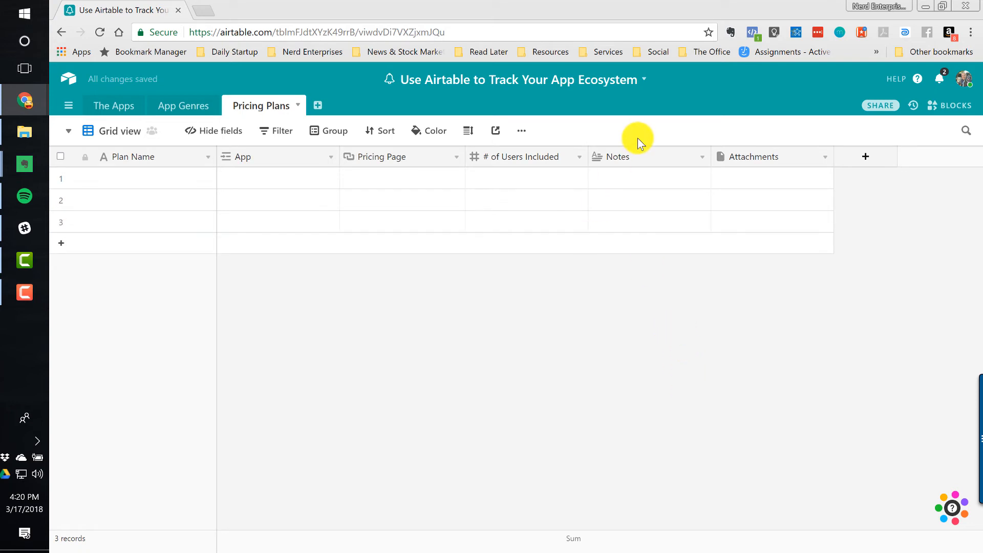
- Insert a Currency field named "Monthly Pricing Billed Annually" before Notes in the Pricing Plans table
right_click(631, 161)
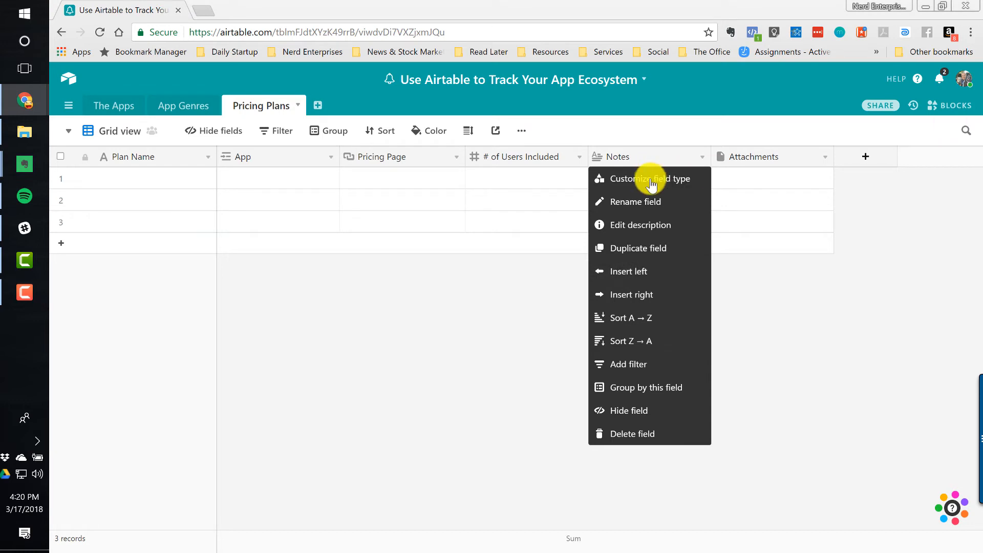
click(635, 271)
text(Monthl)
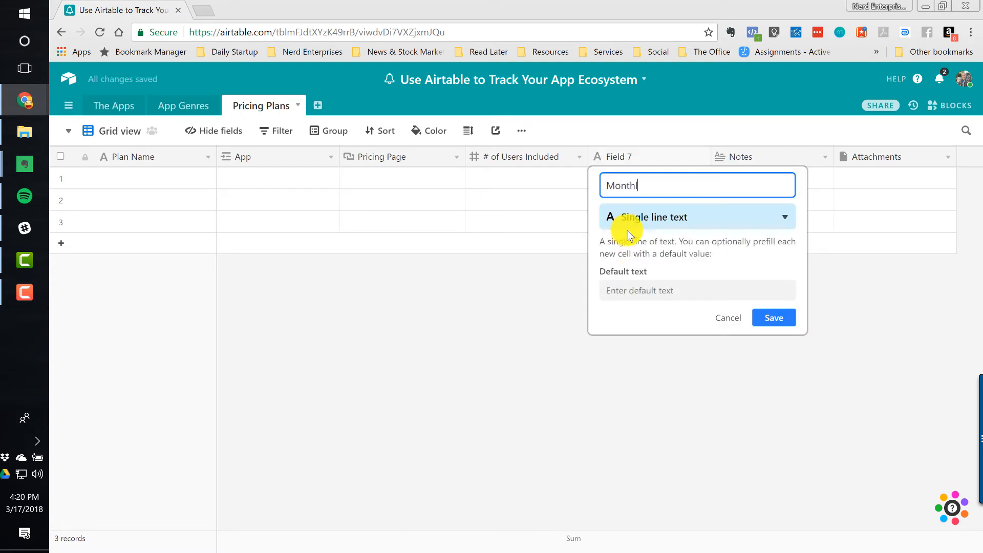
text(y Pricing Billed Annually)
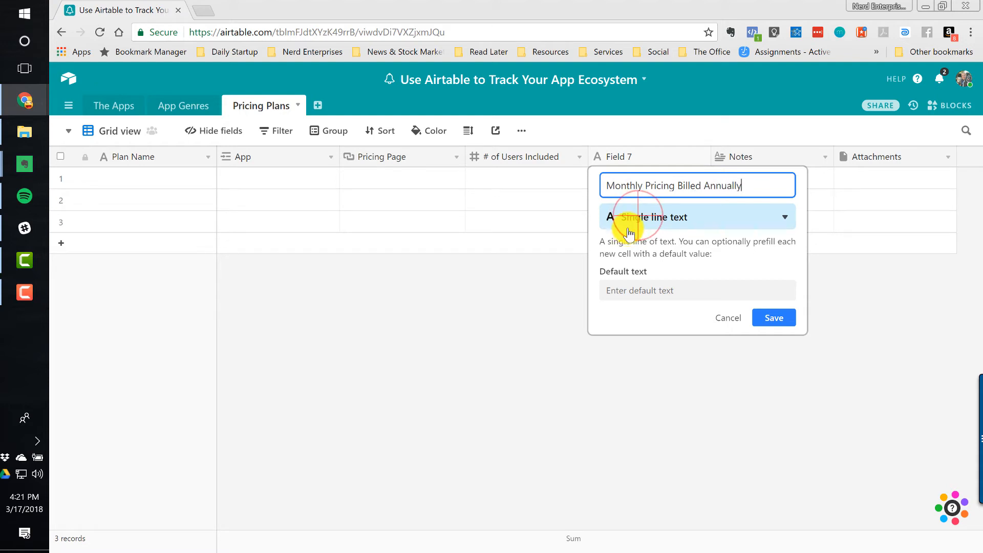
click(626, 219)
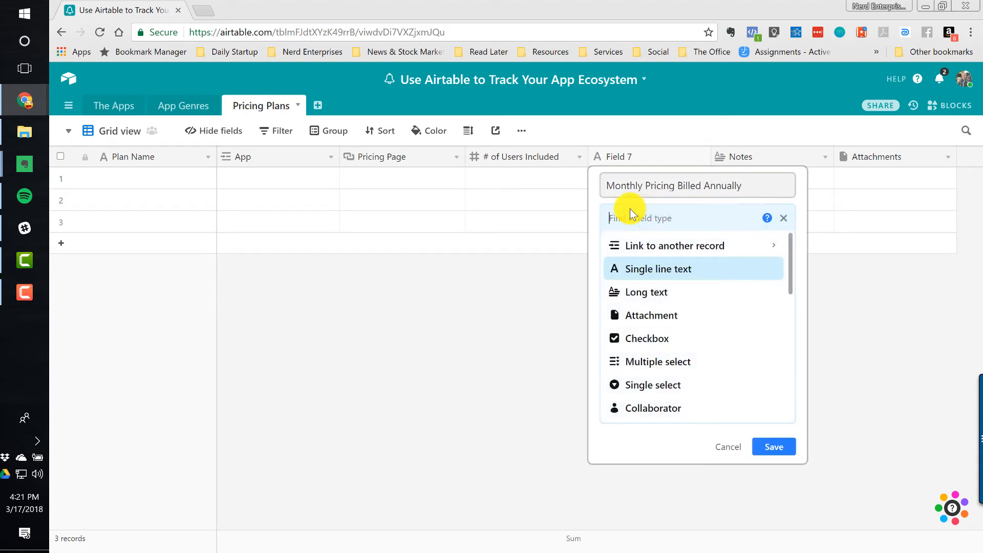
text(curr)
click(644, 251)
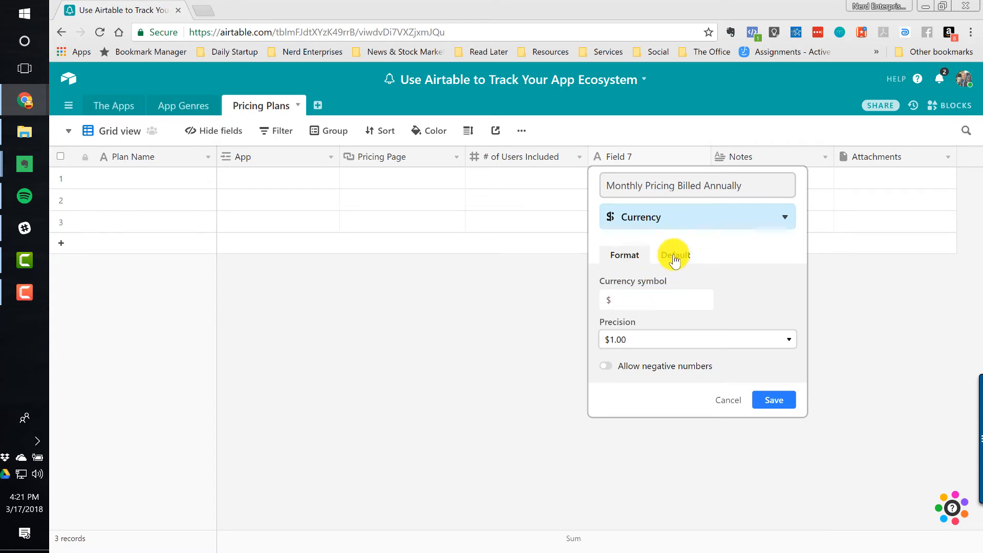
click(767, 400)
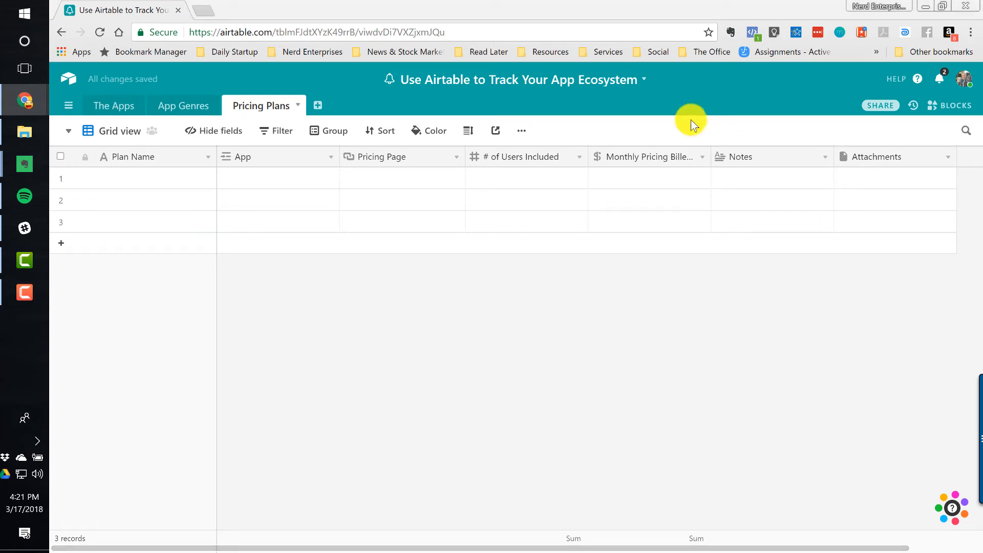
- Insert a field named "Annual Cost" before Notes in Pricing Plans and make it a Formula field
right_click(750, 160)
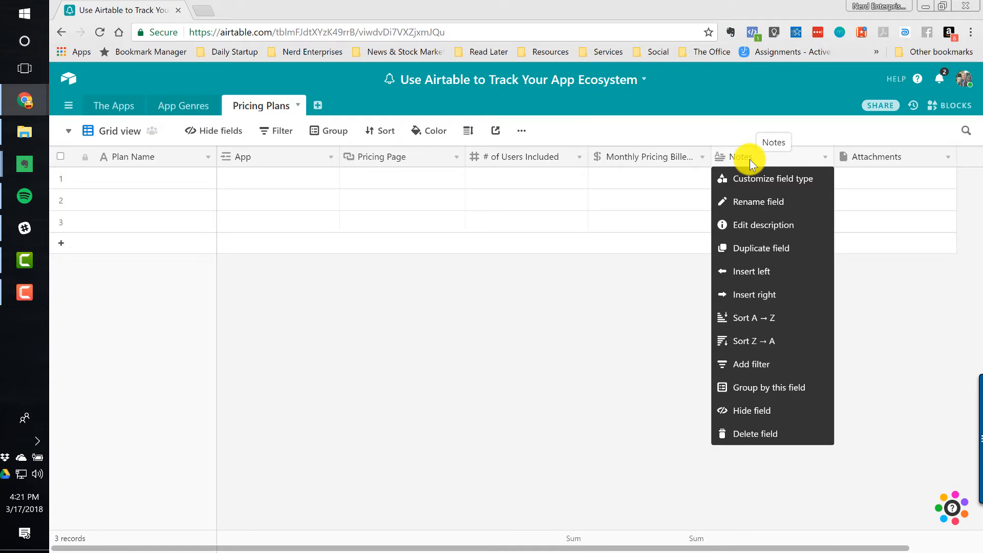
click(754, 269)
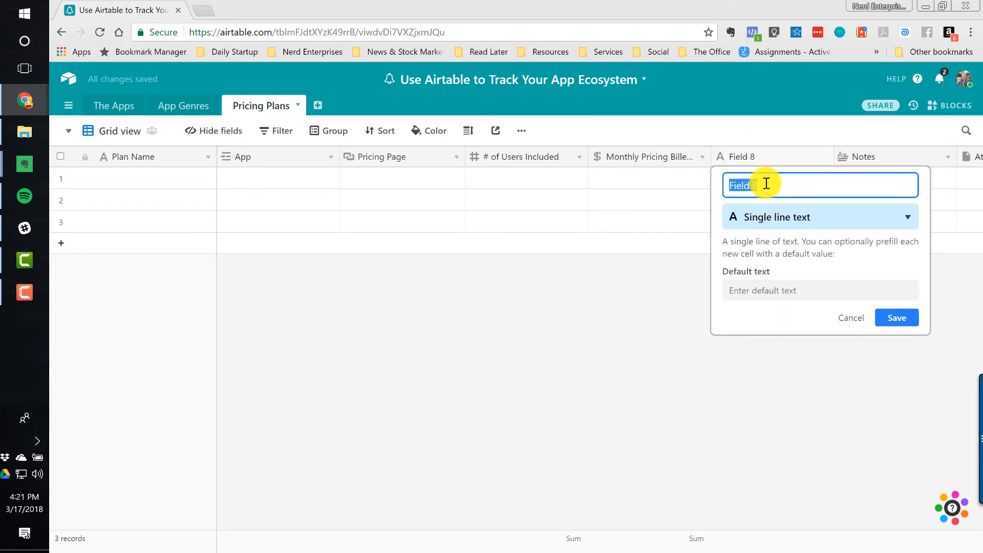
text(Annual Cost)
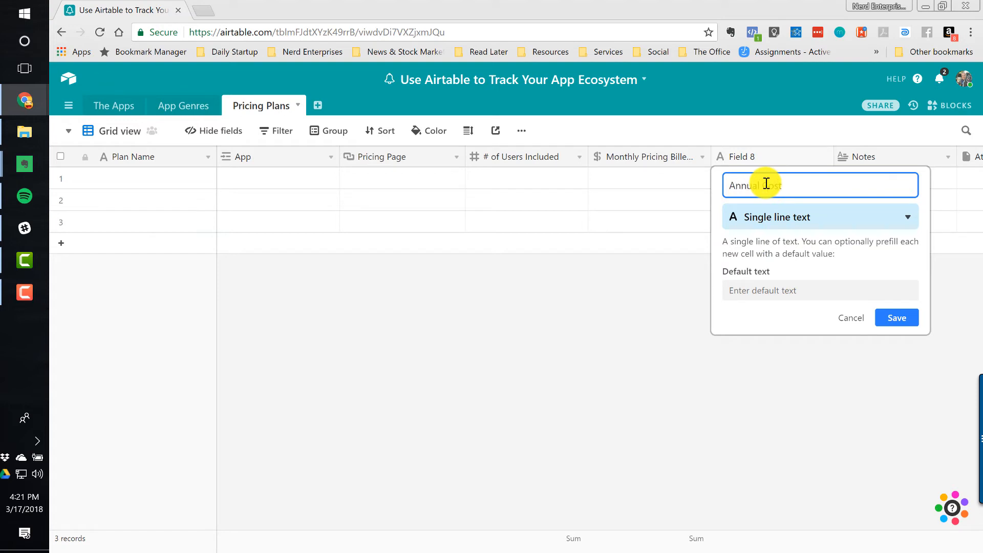
click(782, 218)
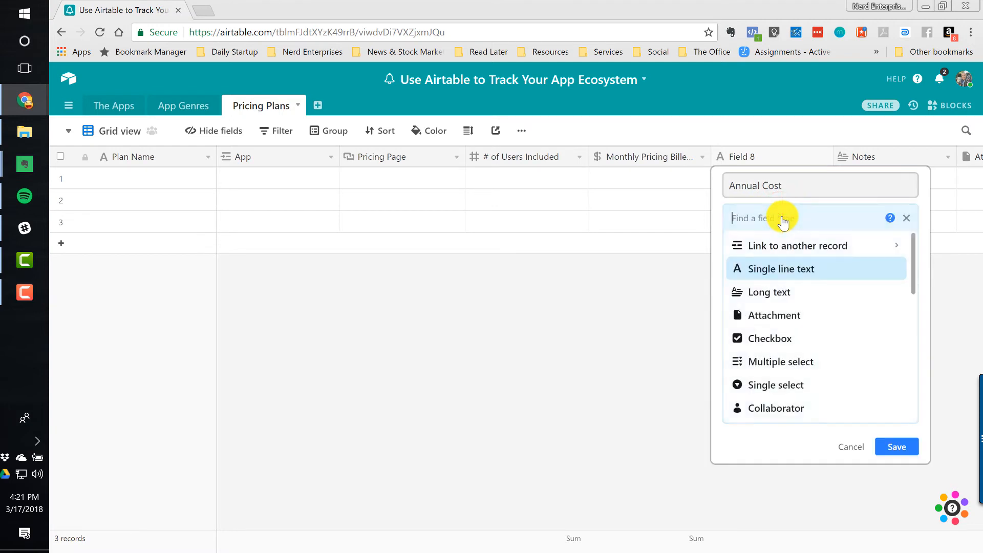
text(for)
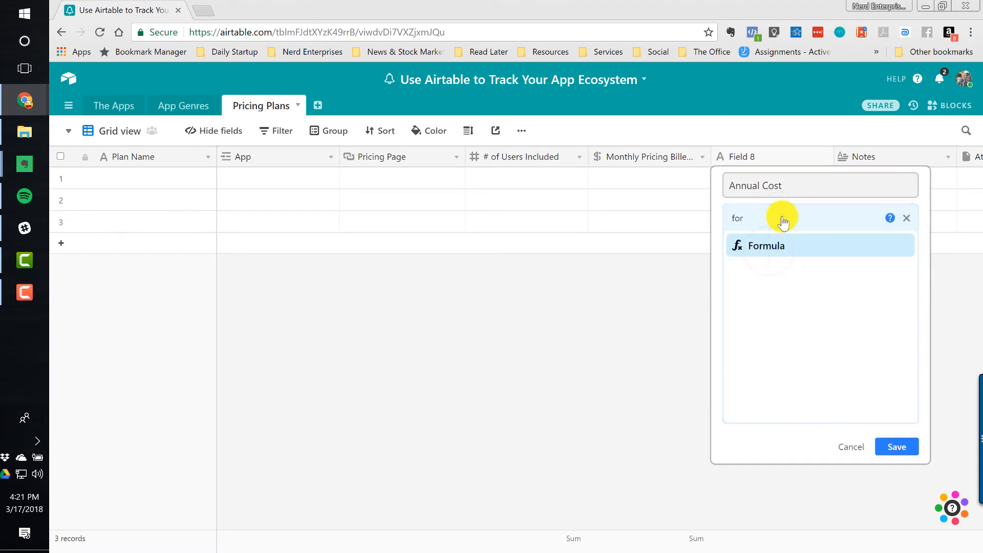
click(766, 244)
- Enter the Annual Cost formula as the Monthly Pricing Billed Annually field multiplied by 12
click(725, 336)
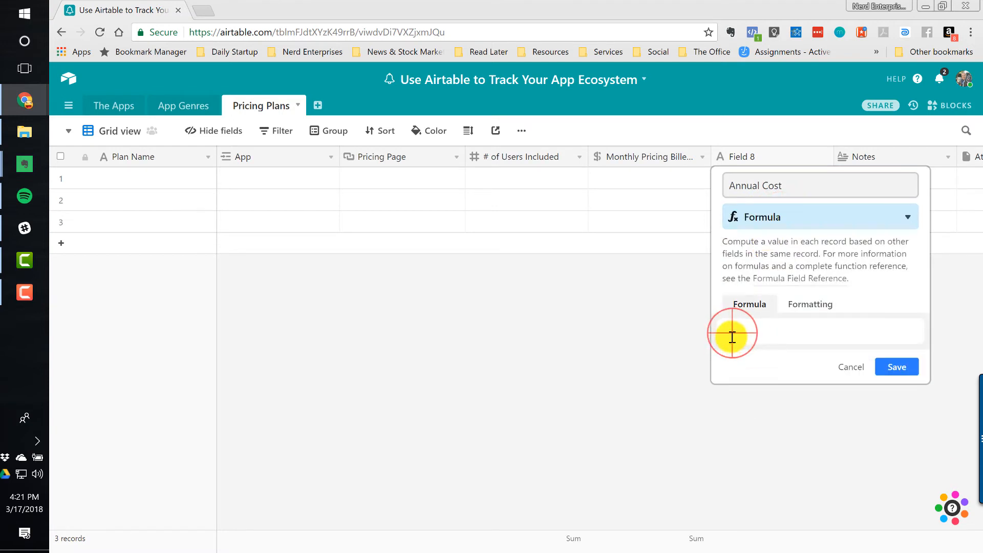
click(732, 335)
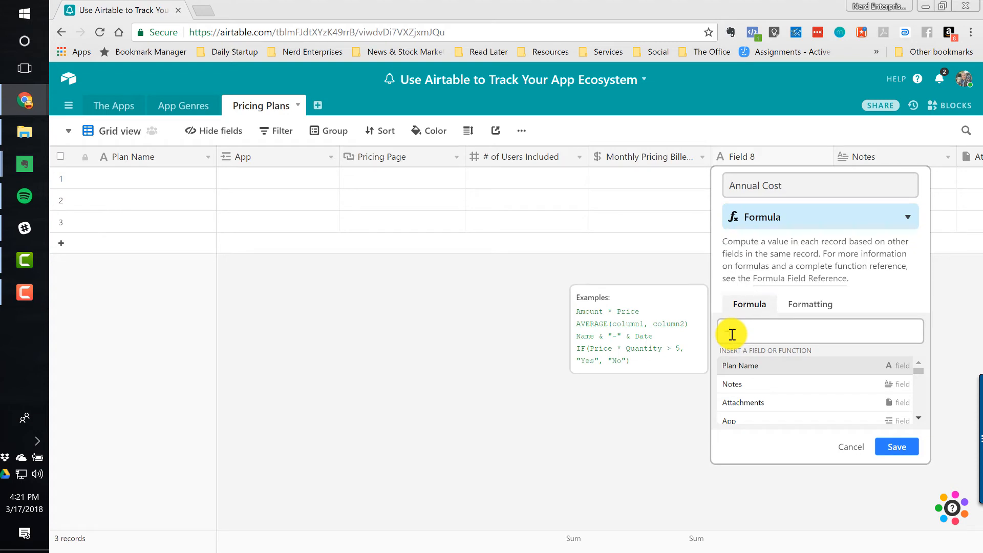
text(mont)
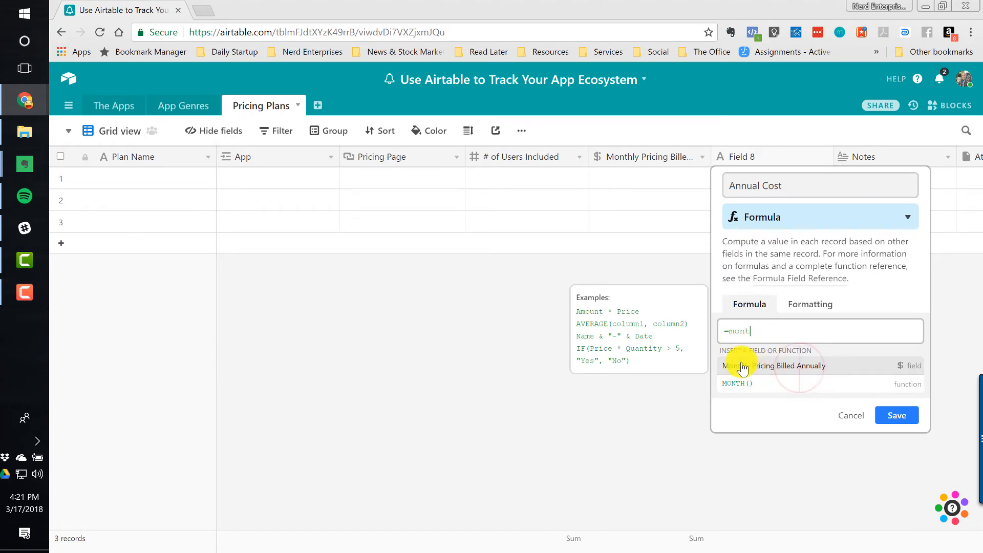
click(807, 365)
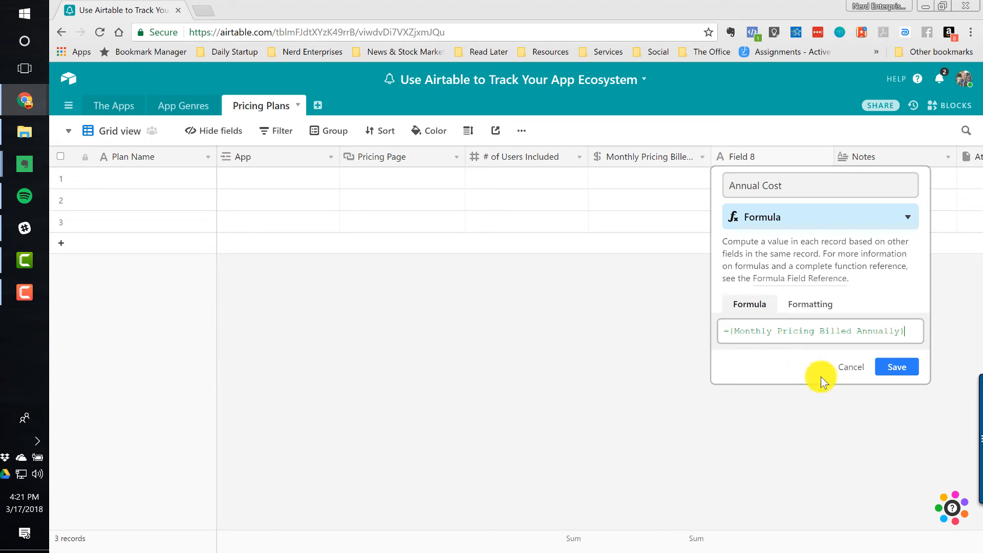
text(*12)
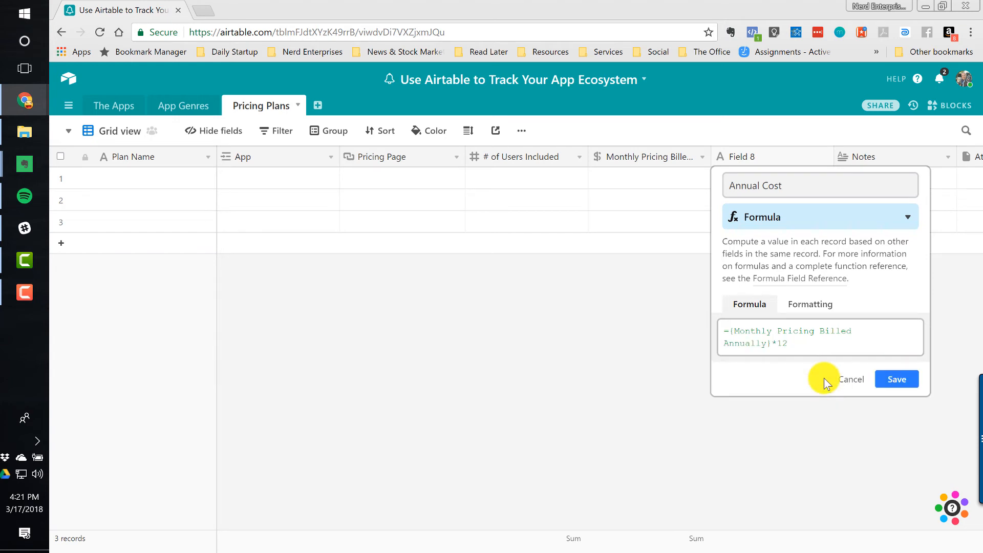
- Format the Annual Cost formula result as Currency ($5.00) and save the field
click(801, 303)
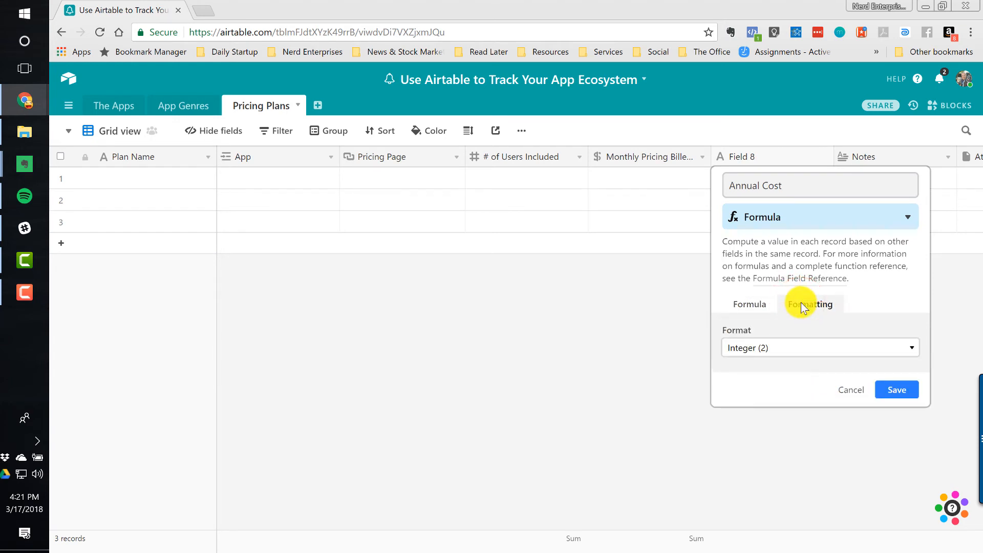
click(740, 306)
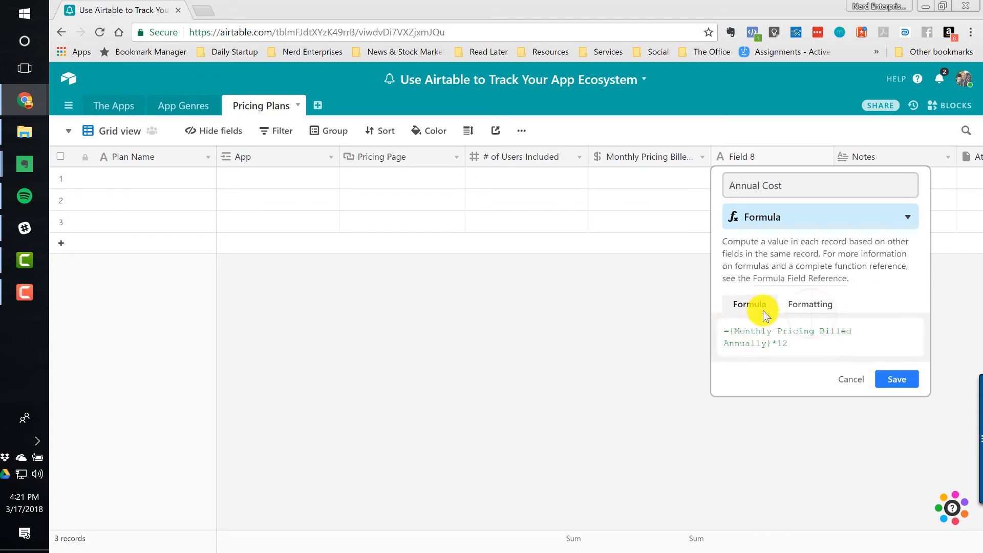
click(817, 310)
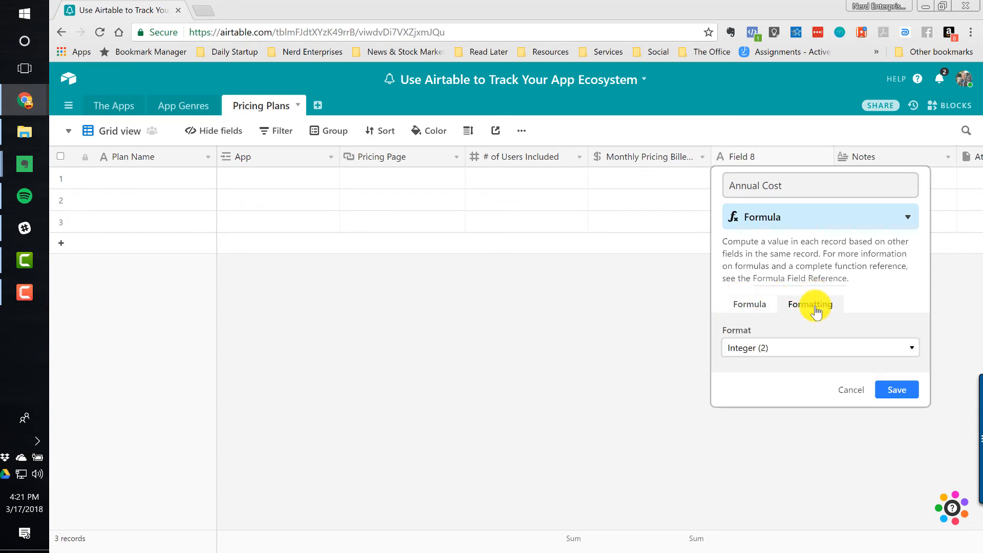
click(765, 353)
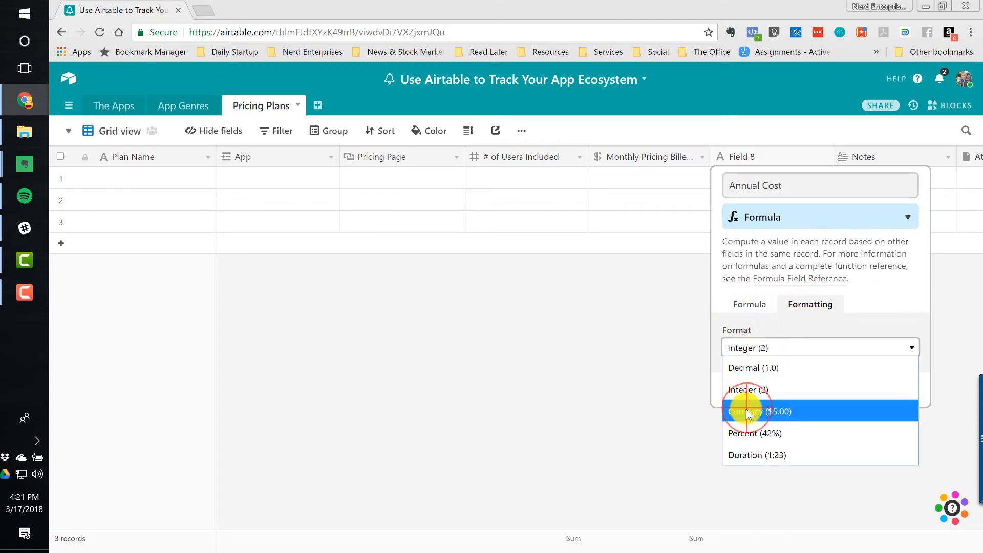
click(746, 408)
click(902, 470)
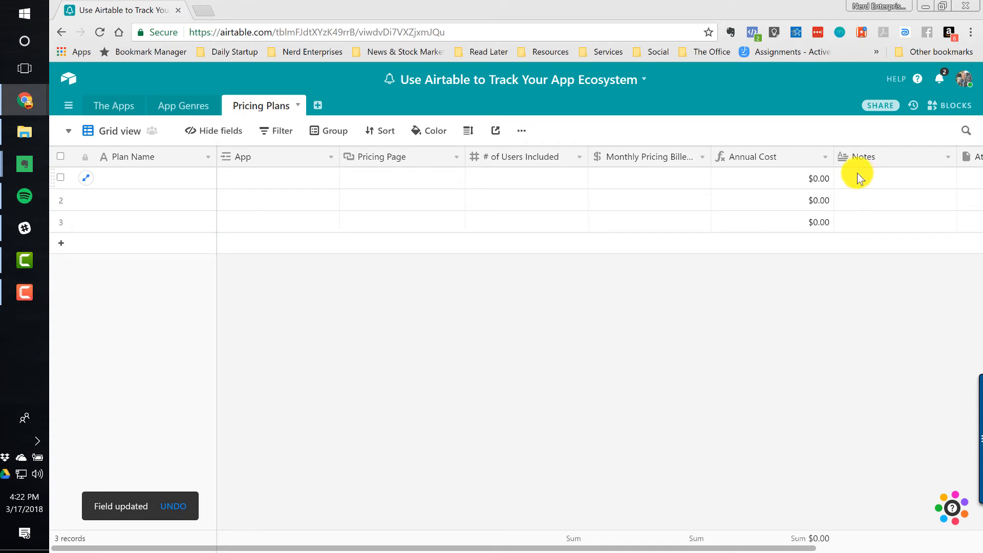
- Insert a field before Notes in Pricing Plans and name it "Monthly Pricing Billed Monthly"
right_click(868, 152)
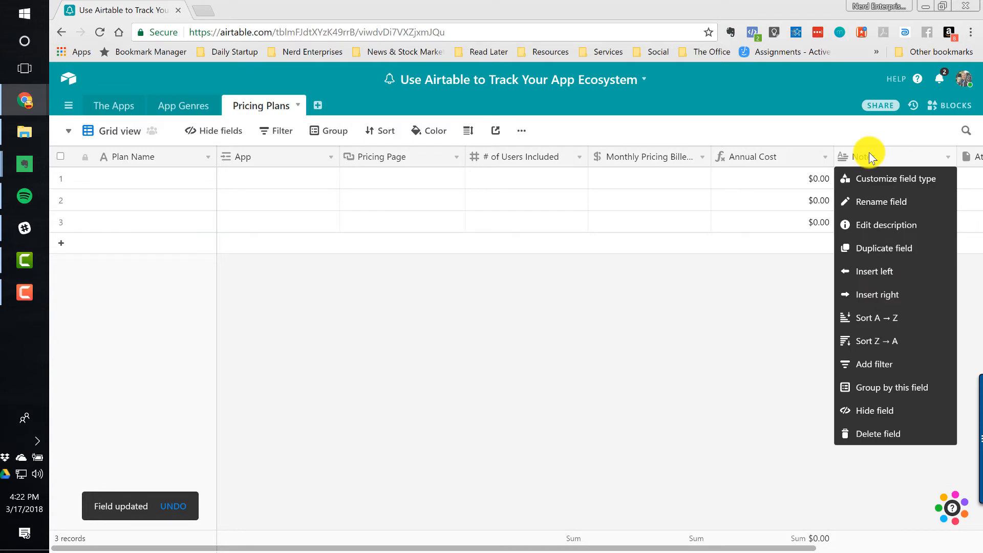
click(868, 272)
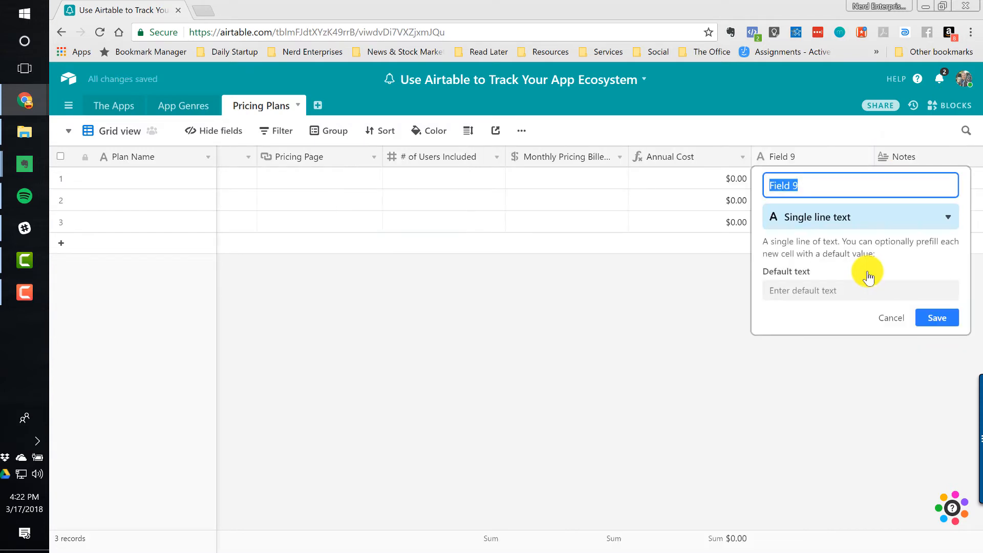
text(Monthly Prici)
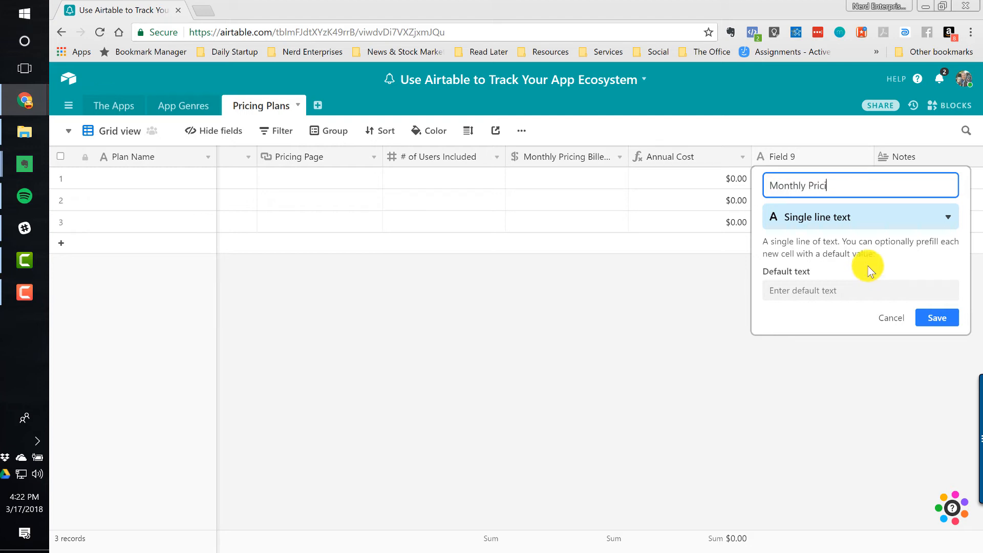
text(ng Billed Monthly)
- Make "Monthly Pricing Billed Monthly" a Currency field, save it, and widen its column to fit the full name
click(865, 218)
text(c)
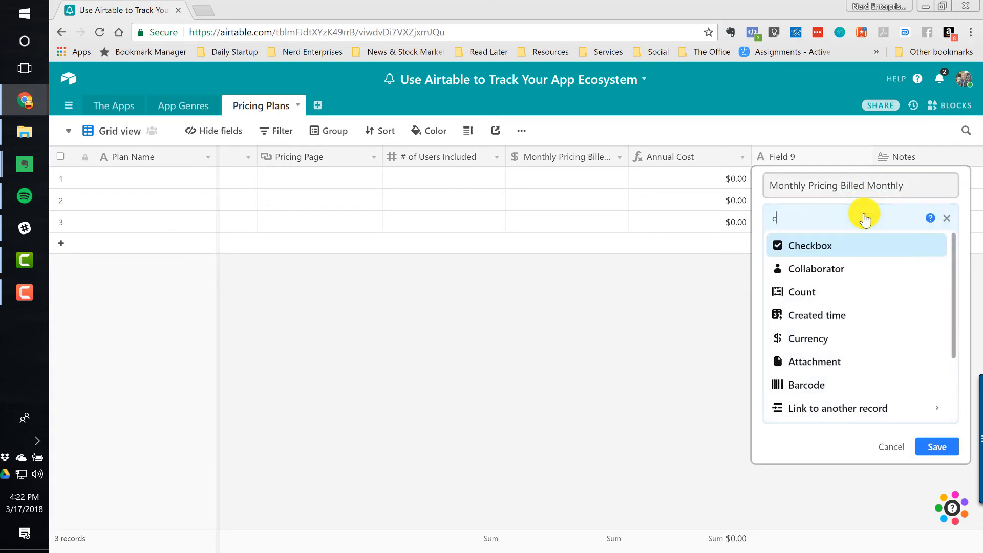
text(urr)
click(818, 245)
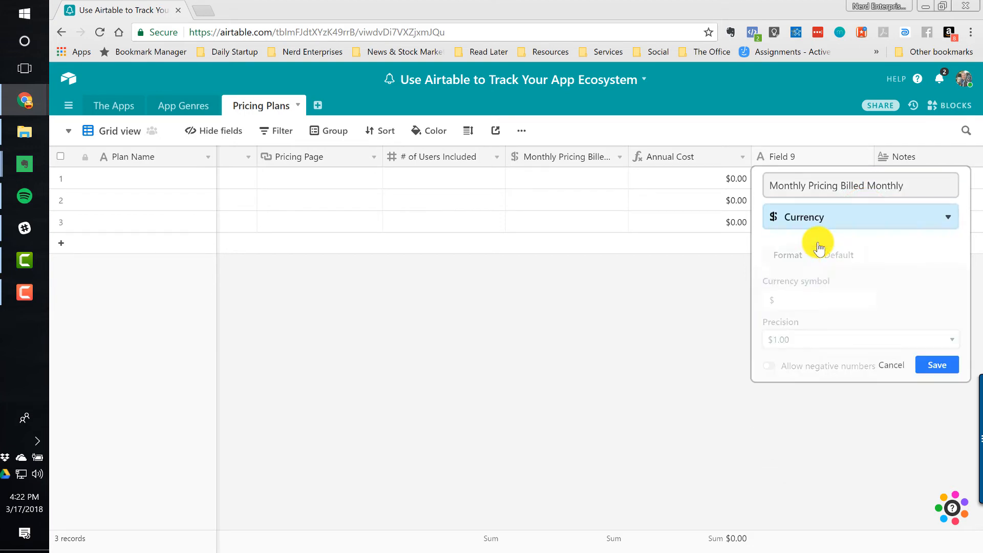
click(933, 406)
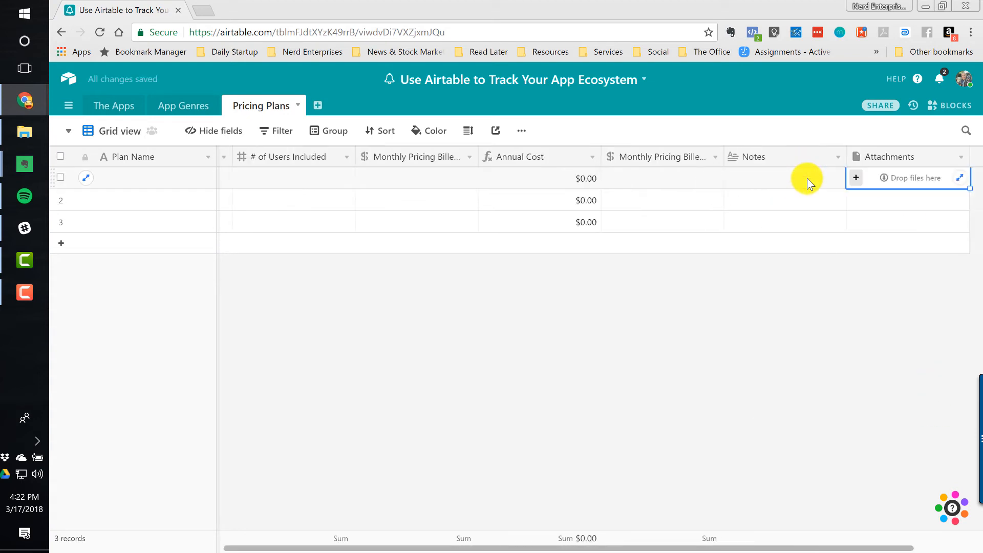
click(687, 173)
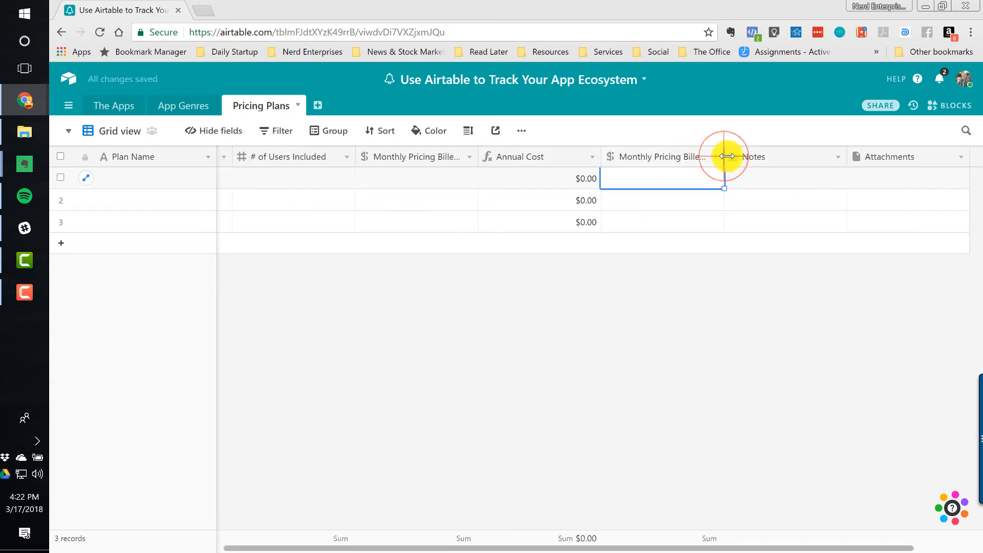
drag(724, 157, 778, 154)
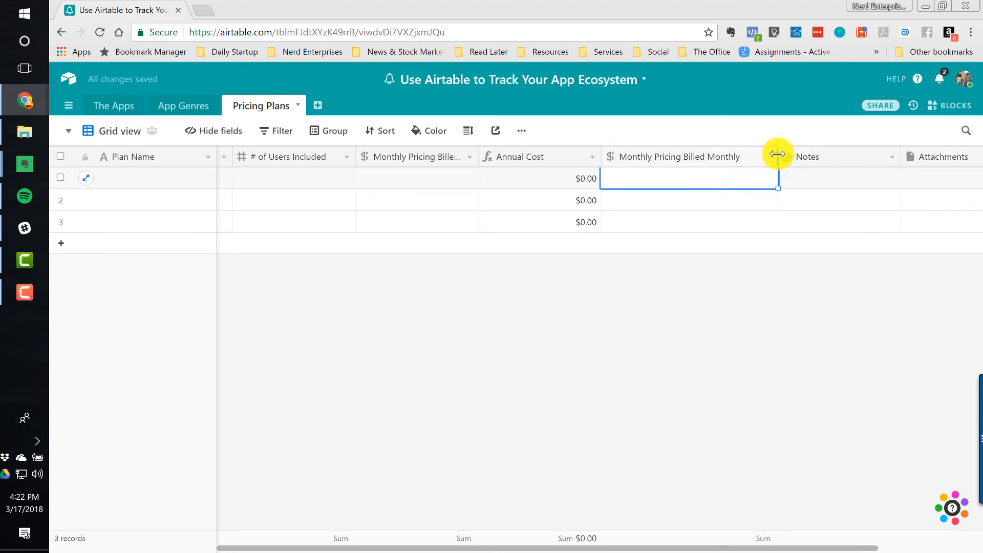
- Insert a field named "Annual Pricing for Monthly Billing" before Notes and make it a Formula field
right_click(825, 156)
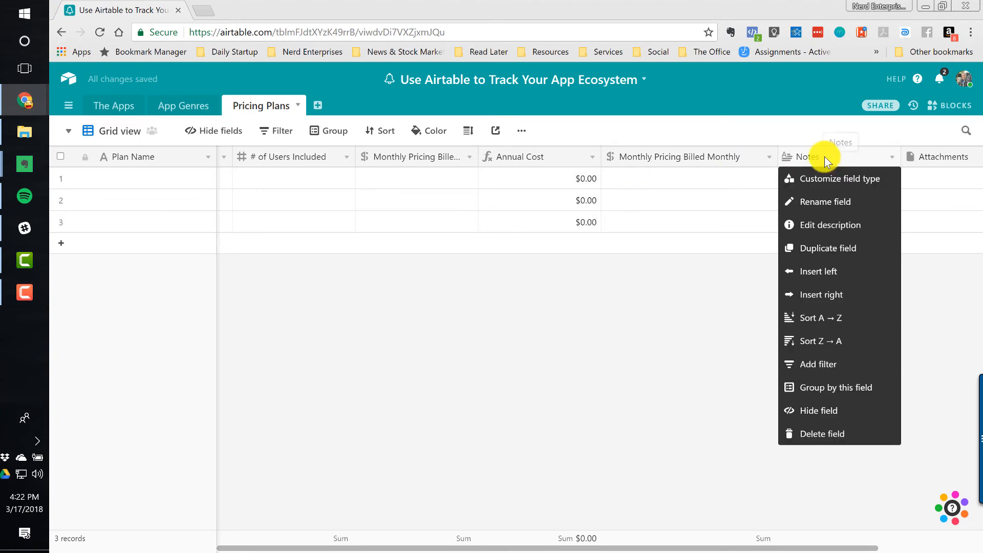
click(822, 271)
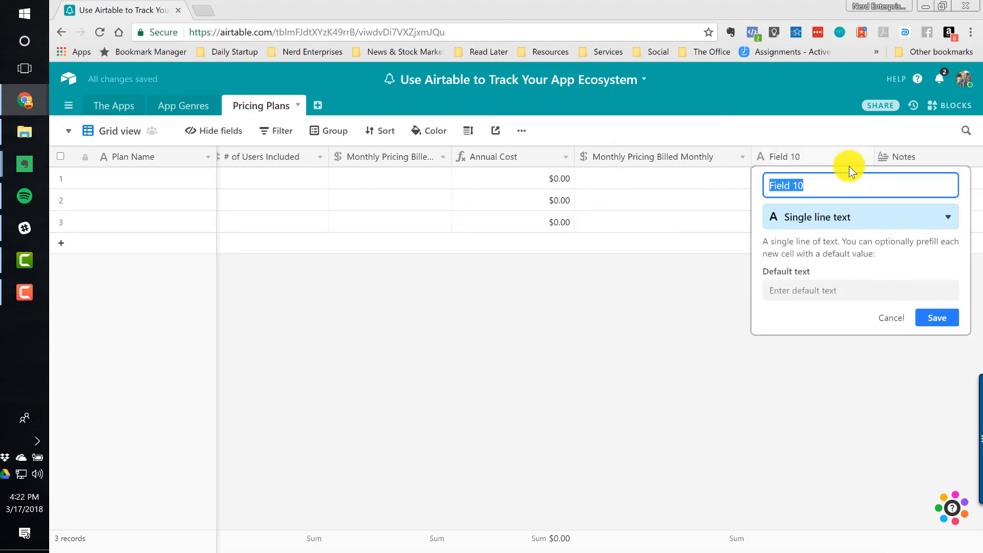
text(Annual Pric)
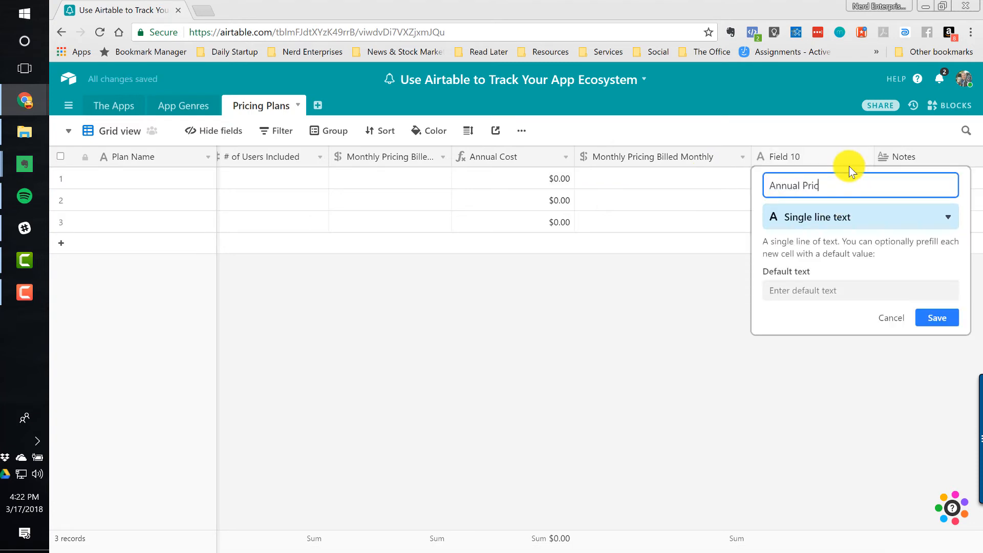
text(ing for Monthly Billing)
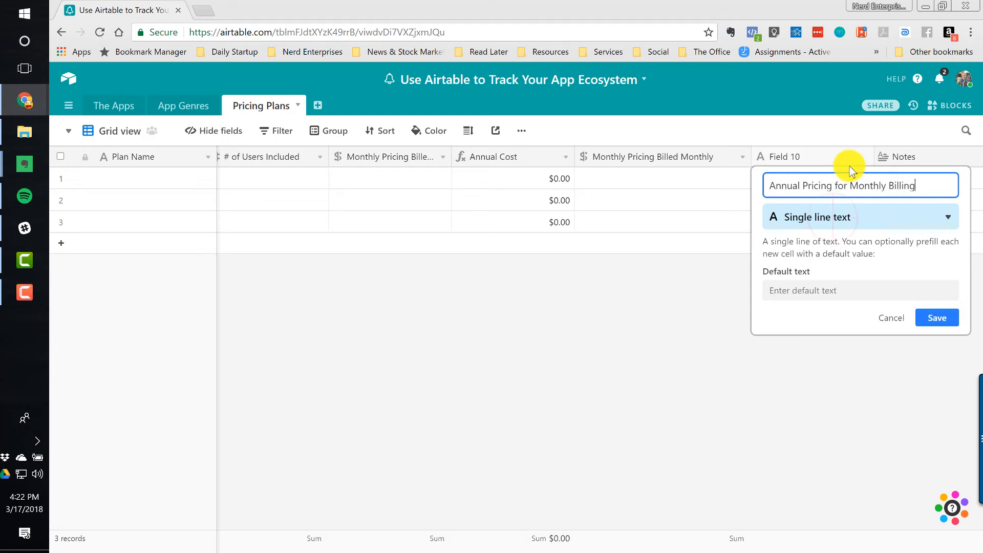
click(837, 216)
text(Formul)
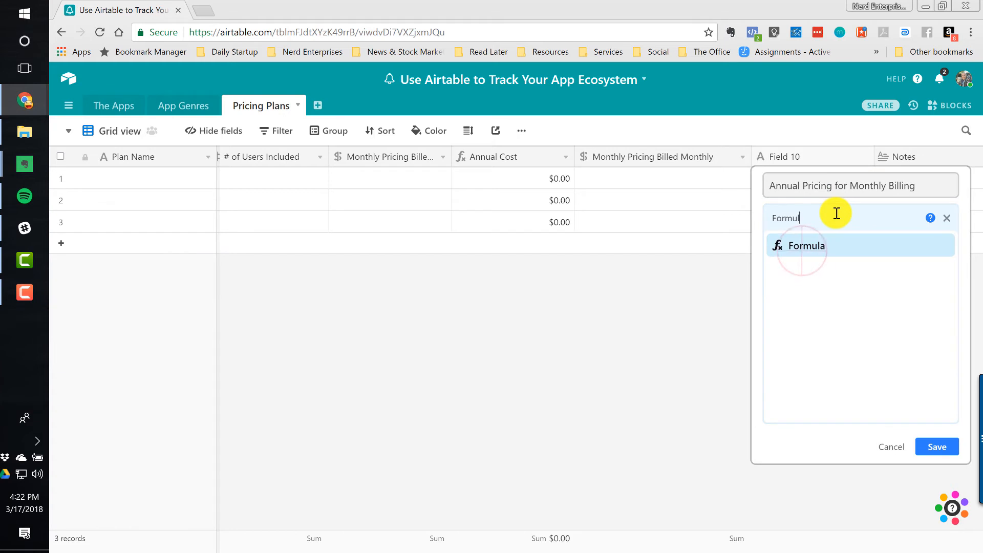
click(809, 247)
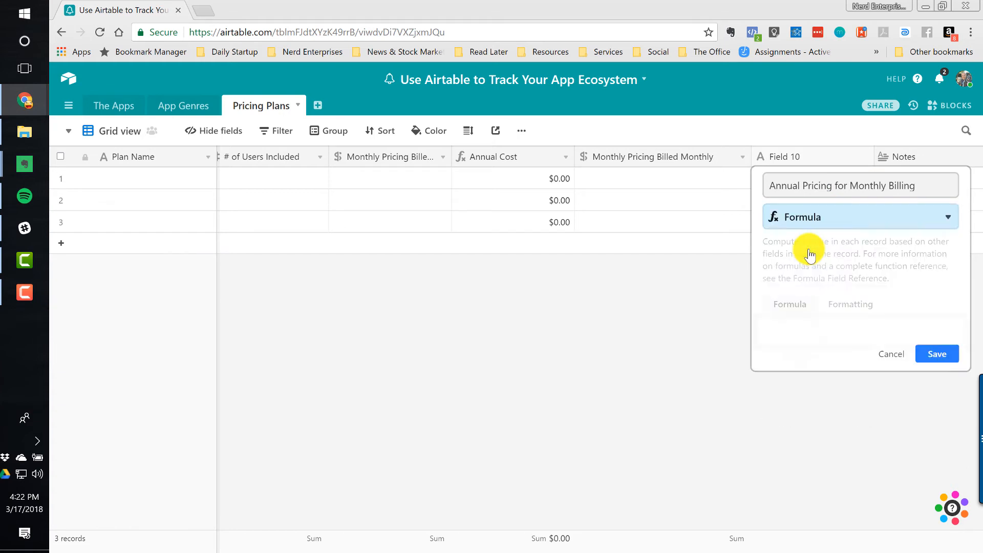
- Enter the formula multiplying the Monthly Pricing Billed Monthly field by 12 and save the field
click(797, 330)
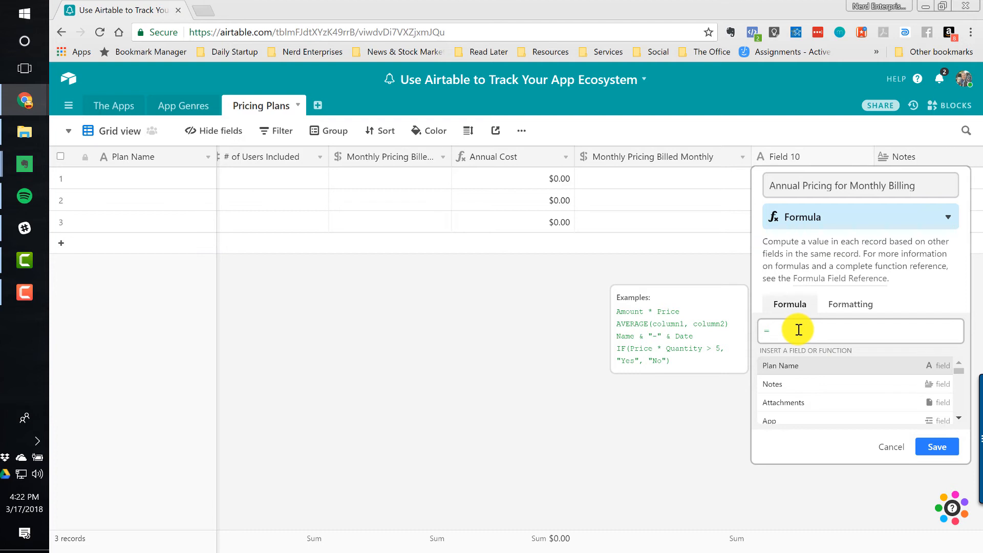
text(=mon)
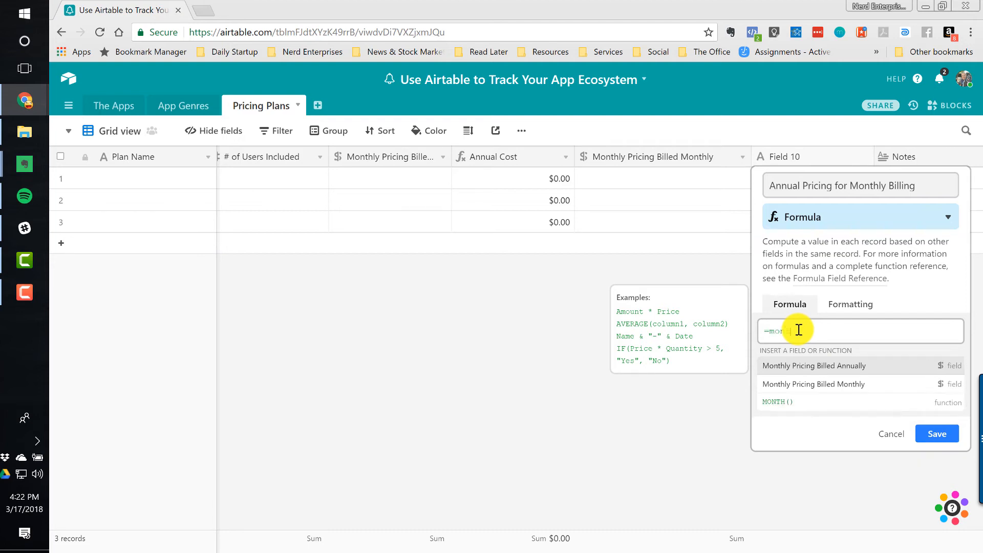
text(t)
click(810, 393)
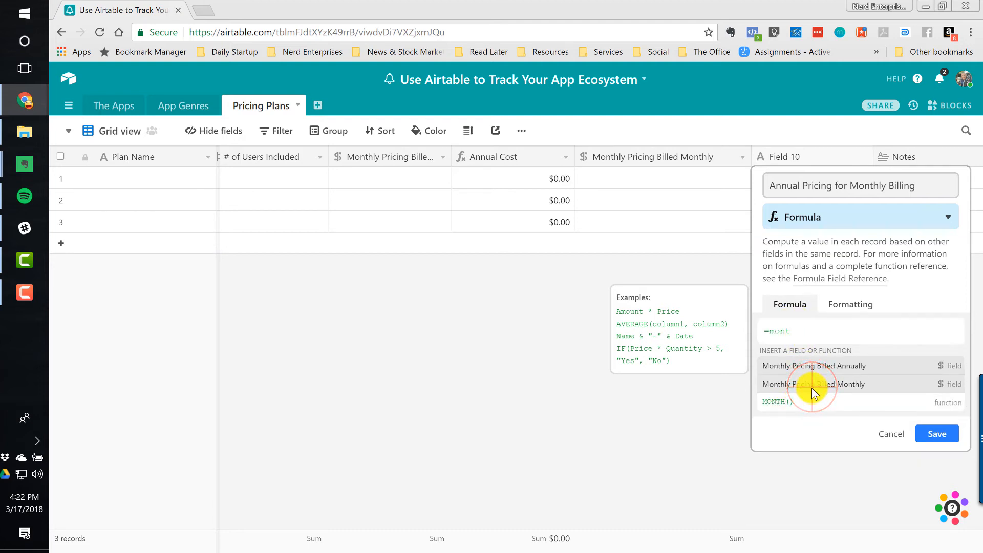
text(*12)
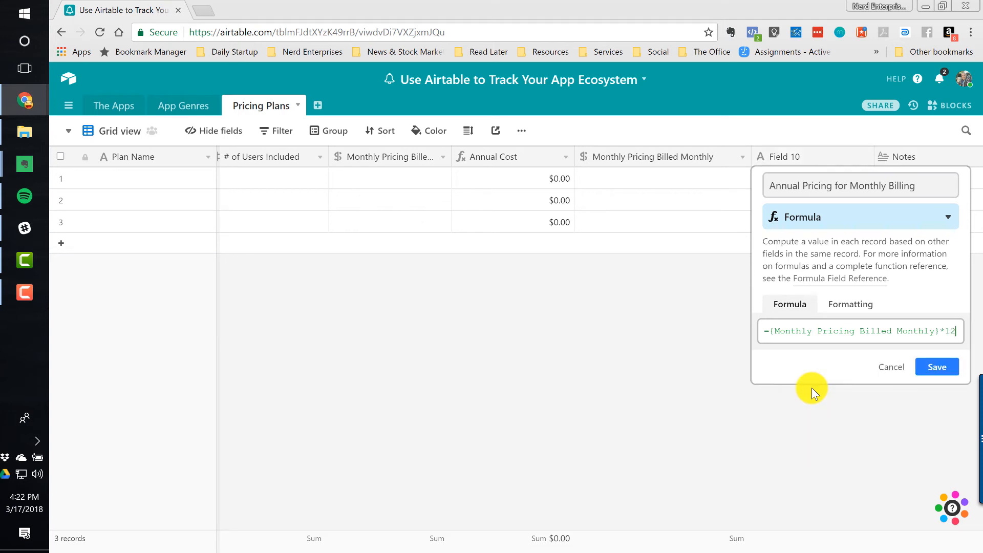
click(916, 365)
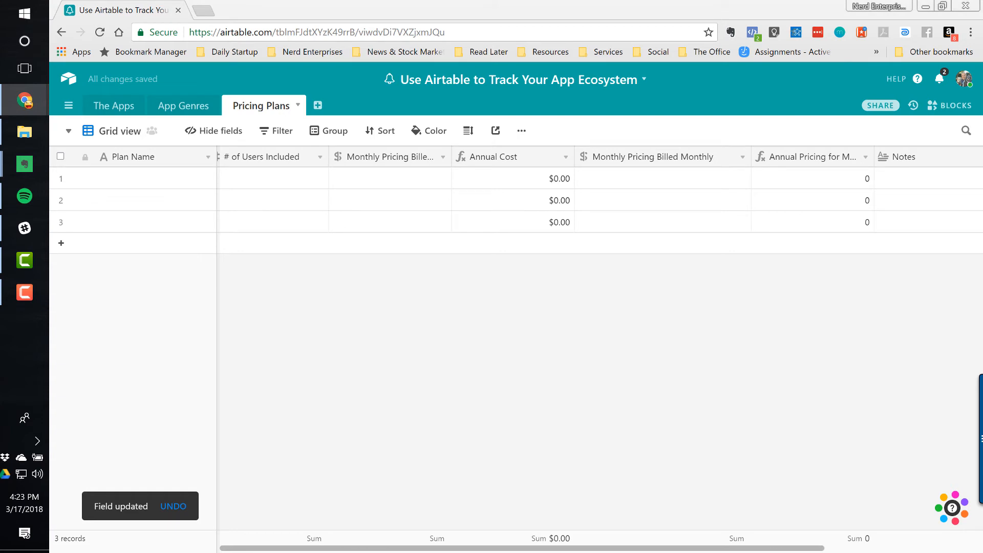
- Format the "Annual Pricing for Monthly Billing" formula result as Currency ($5.00) and save the change
click(855, 181)
key(Right)
key(Right)
double_click(657, 156)
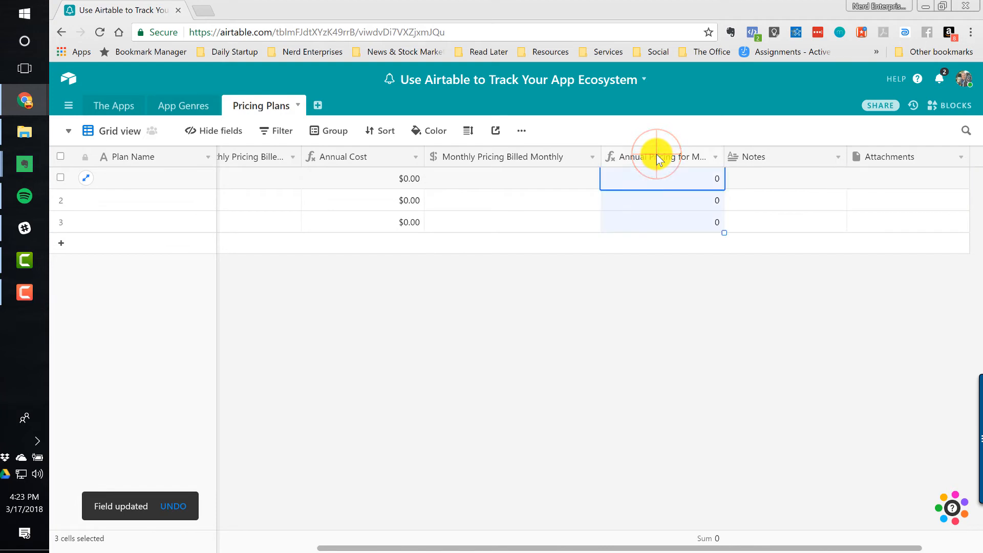
click(689, 304)
click(682, 348)
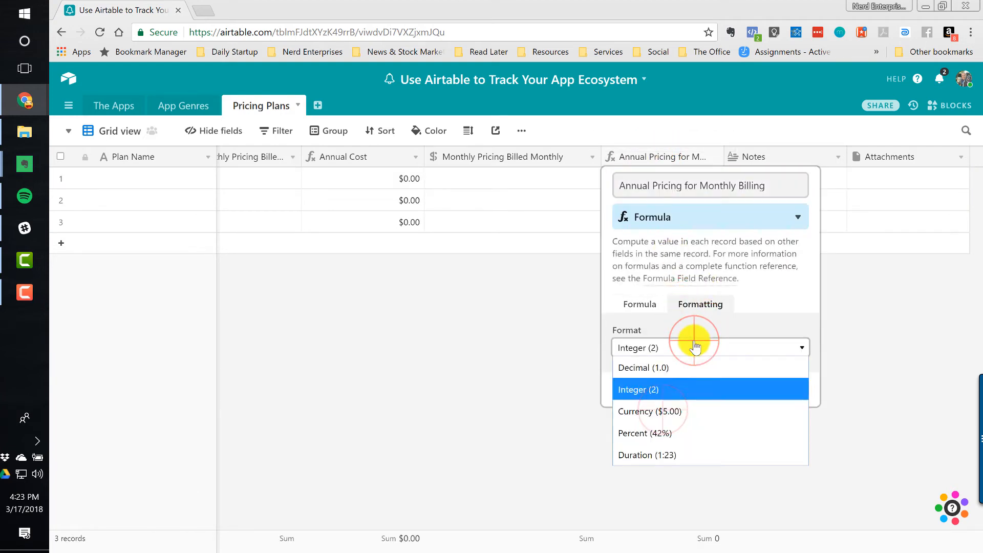
click(669, 406)
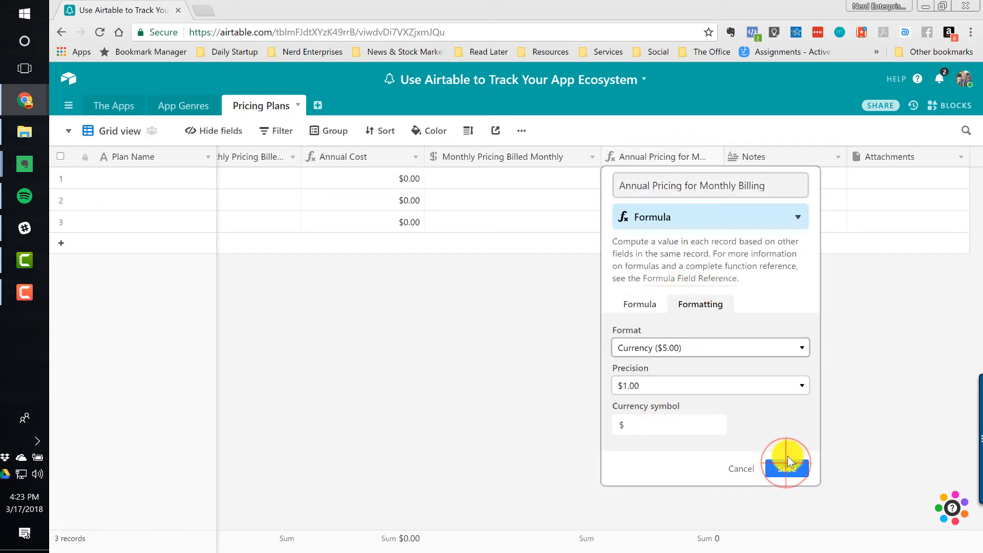
click(787, 469)
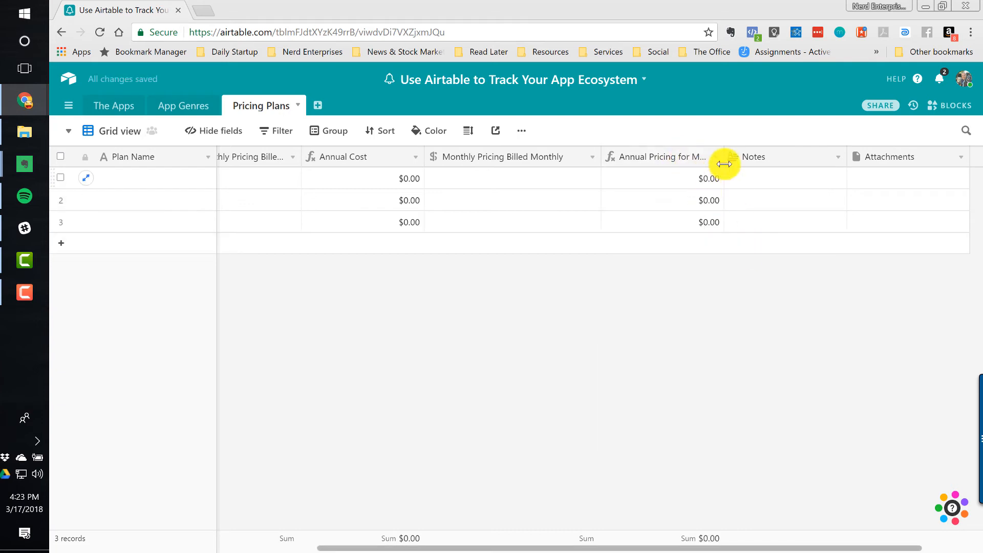
- Insert a field named "Savings for Annual Billing" before Notes and make it a Formula field
right_click(763, 153)
click(764, 270)
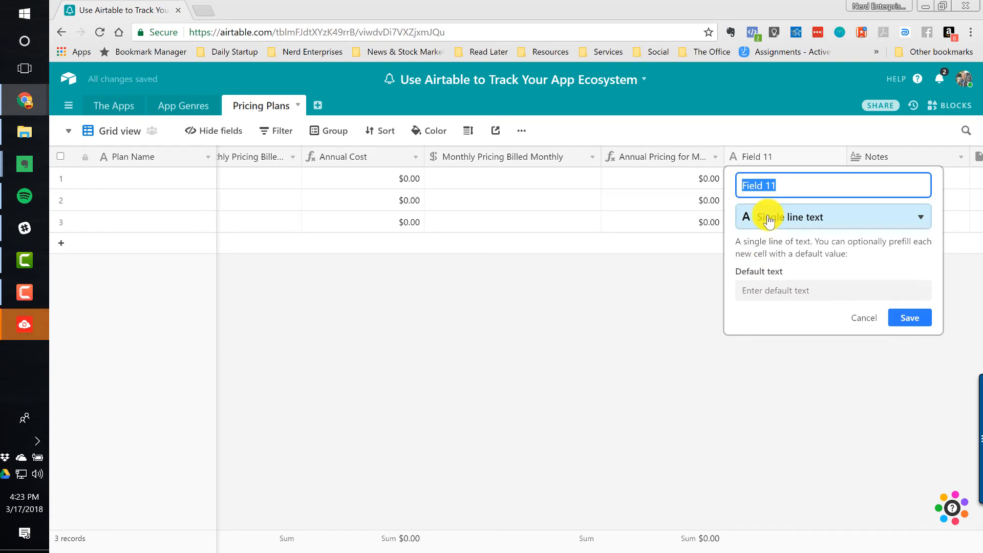
text(Savings)
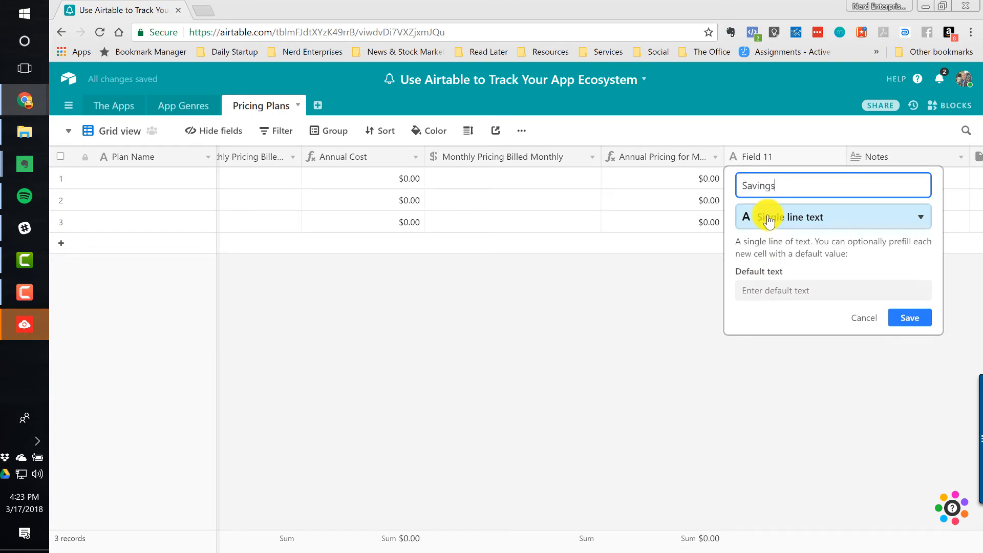
text( for )
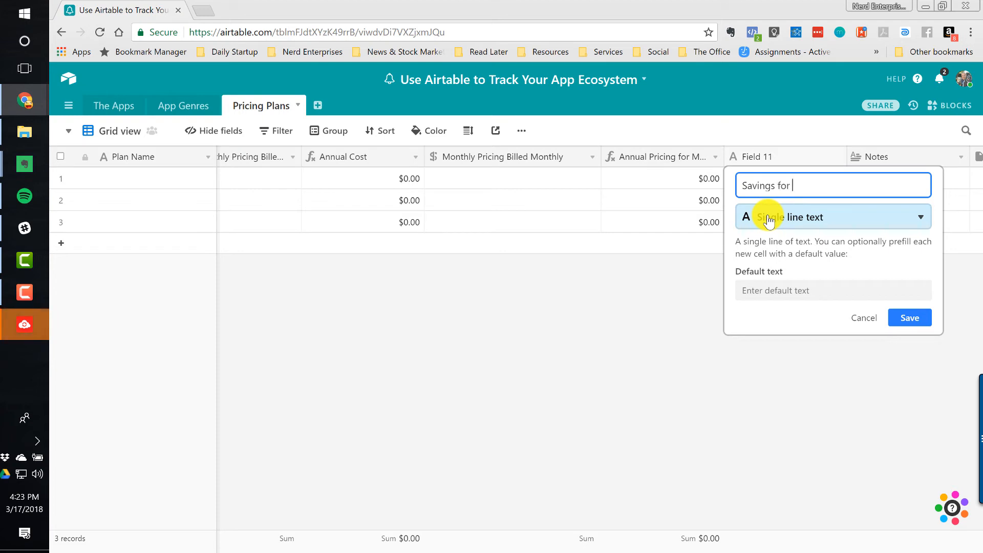
text(Annual Billing)
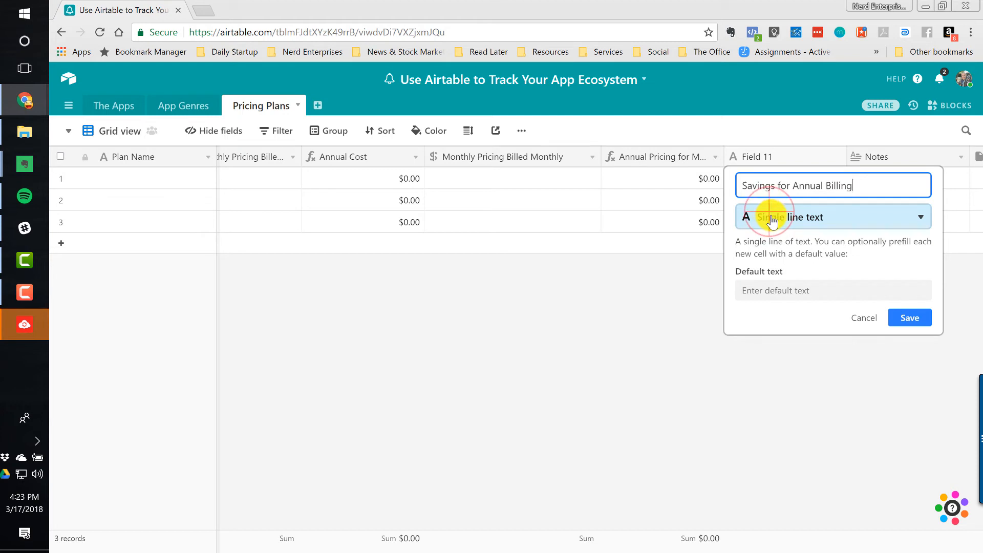
click(771, 219)
text(form)
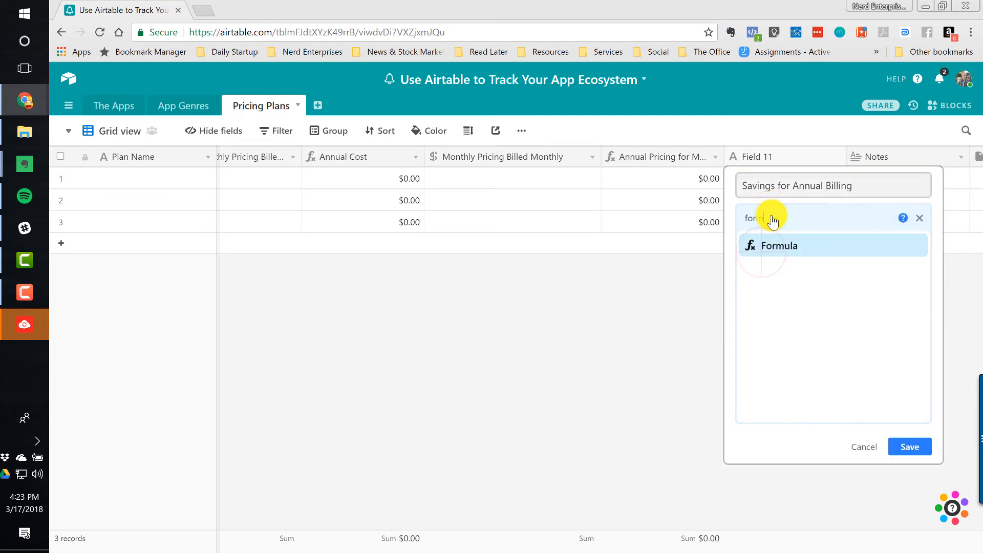
click(770, 246)
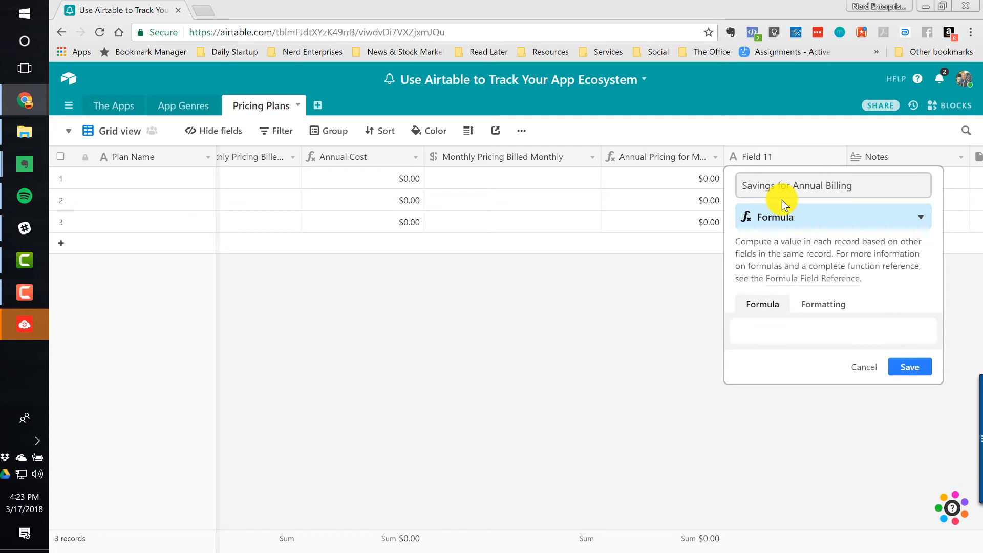
- Enter the formula {Annual Pricing for Monthly Billing}-{Annual Cost} for the savings field and save it
click(750, 333)
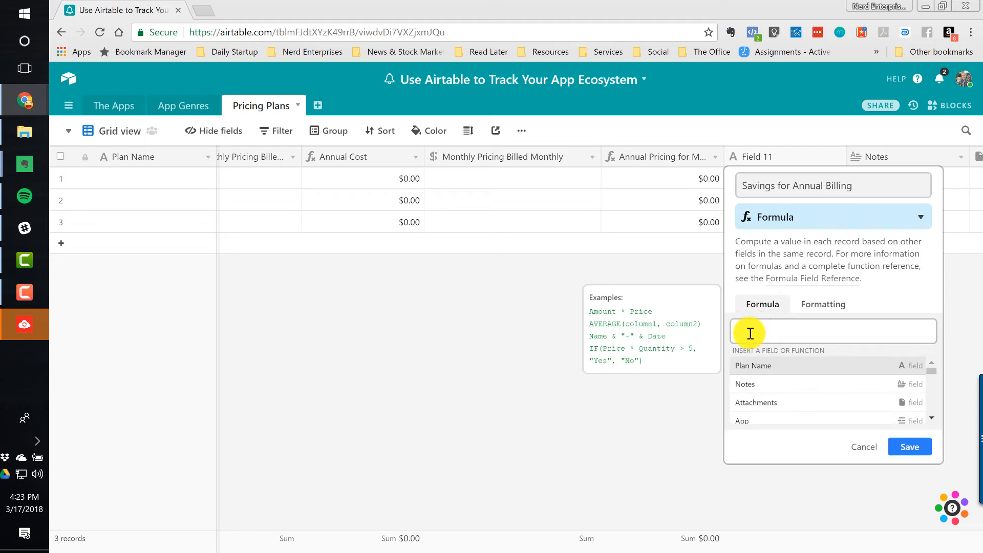
text(annu)
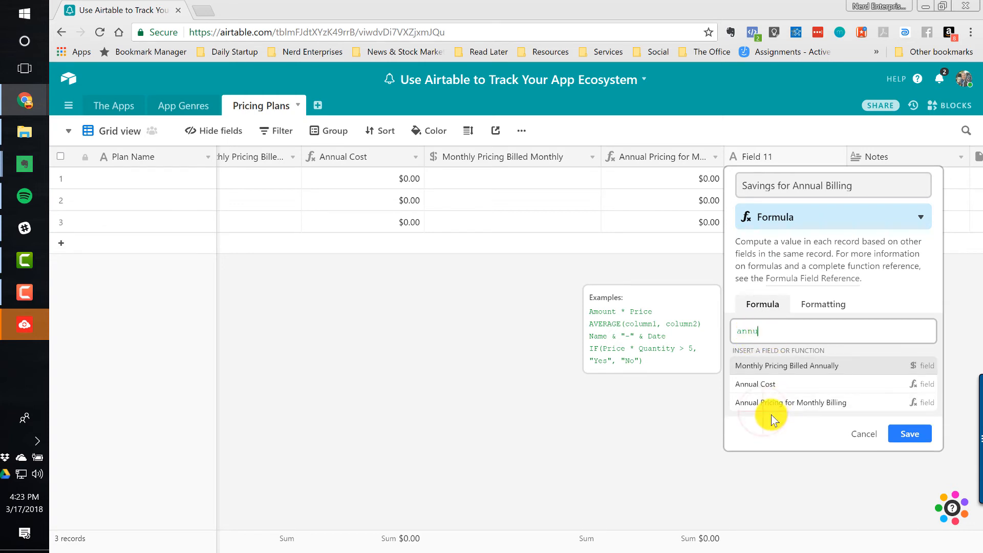
click(764, 402)
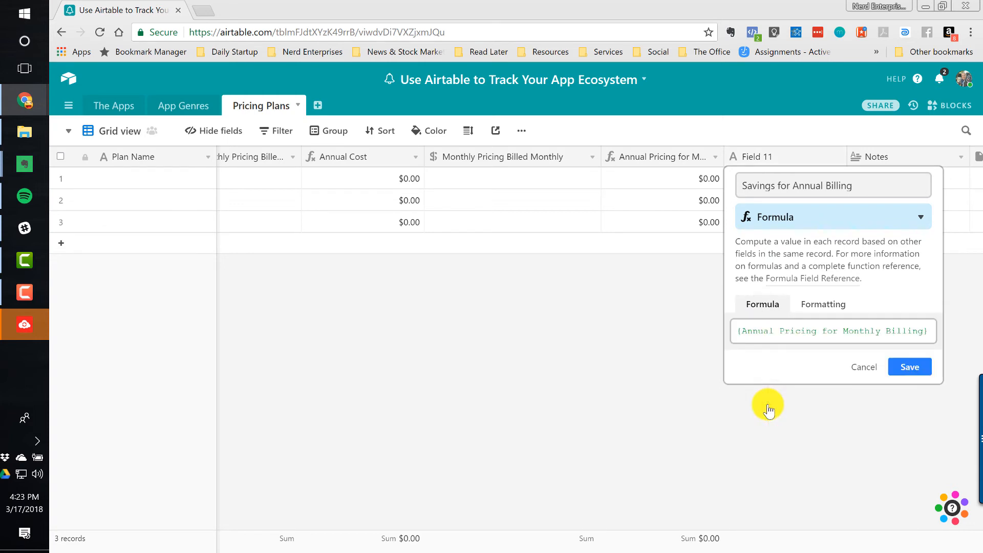
text(-a)
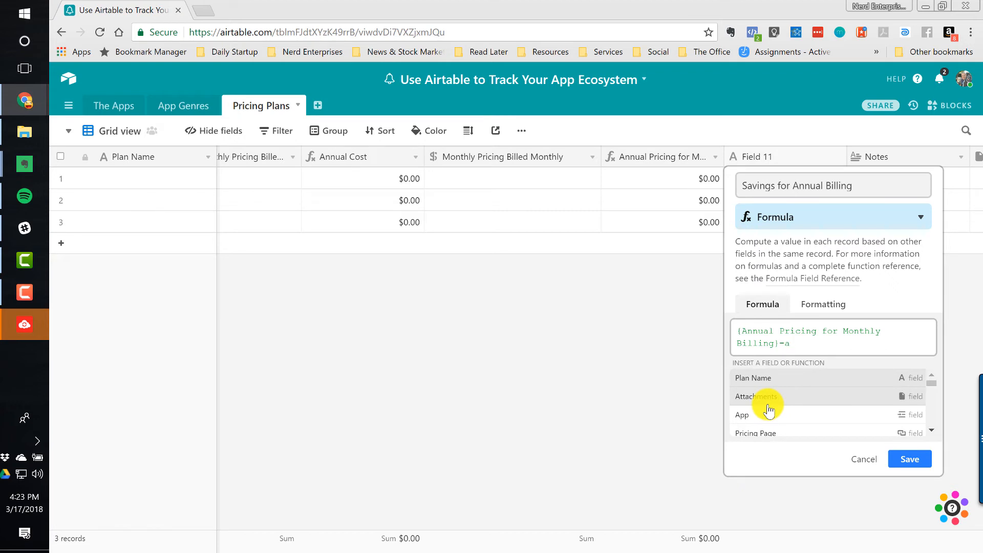
text(nnu)
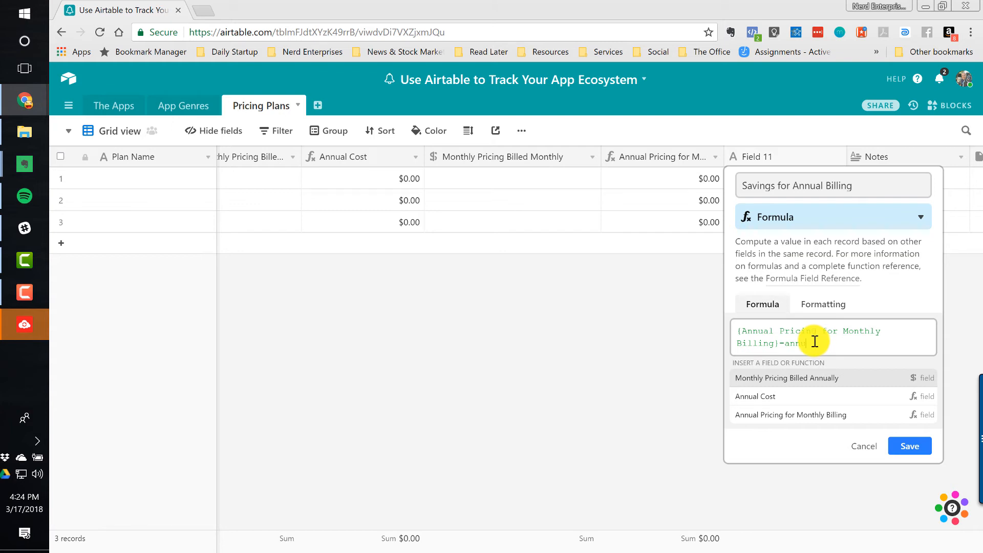
click(799, 396)
click(912, 394)
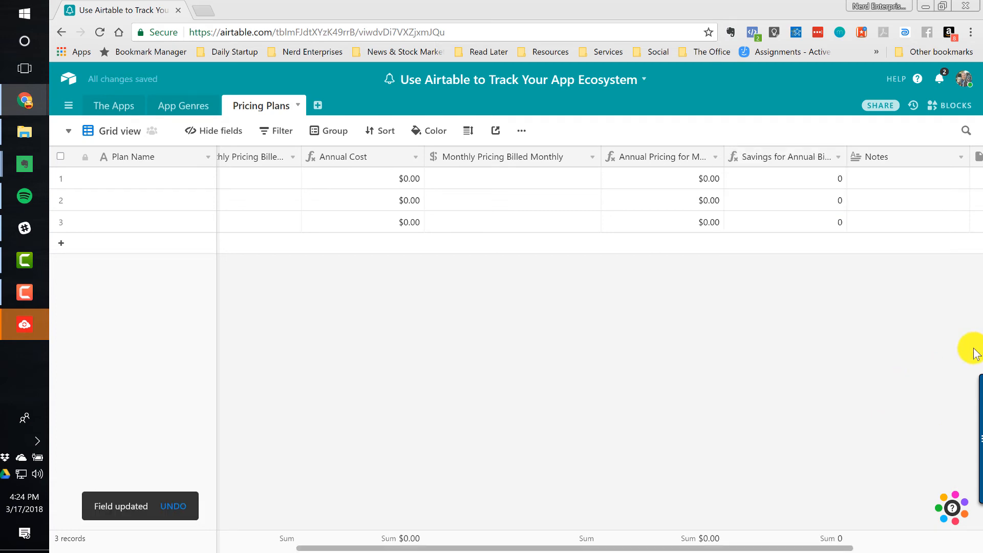
- Format the "Savings for Annual Billing" result as Currency ($5.00), save it, and widen its column to fit the full name
double_click(783, 158)
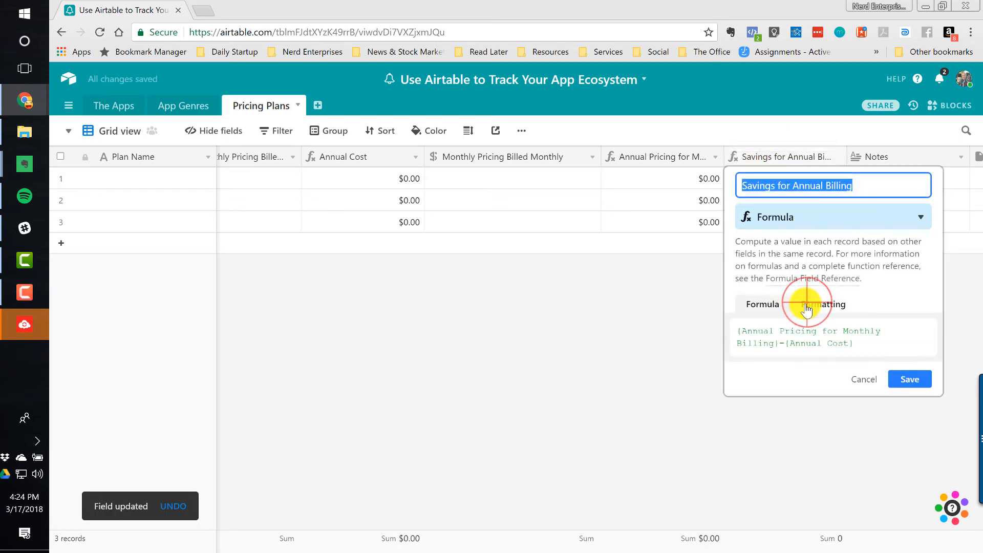
click(817, 304)
click(784, 347)
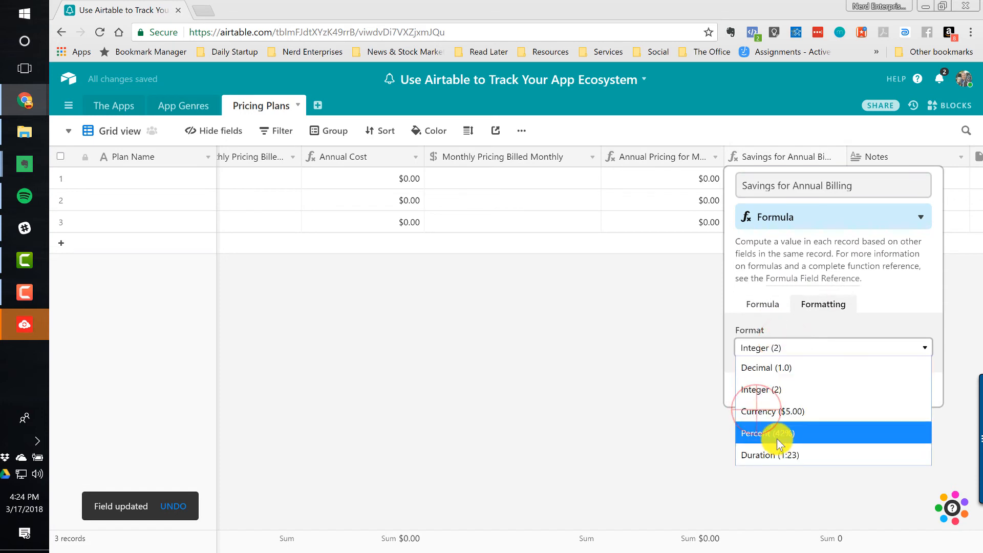
click(757, 414)
click(901, 470)
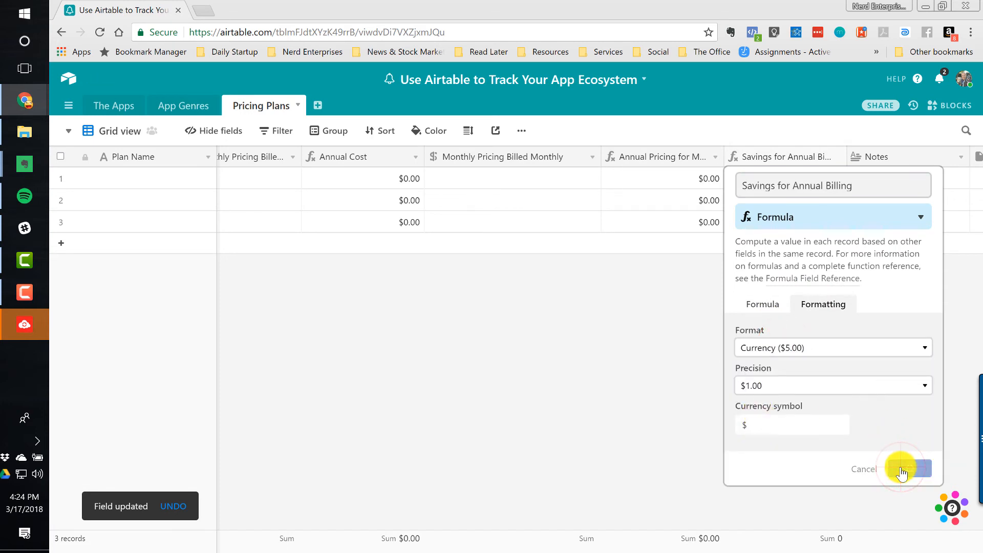
drag(844, 154, 902, 156)
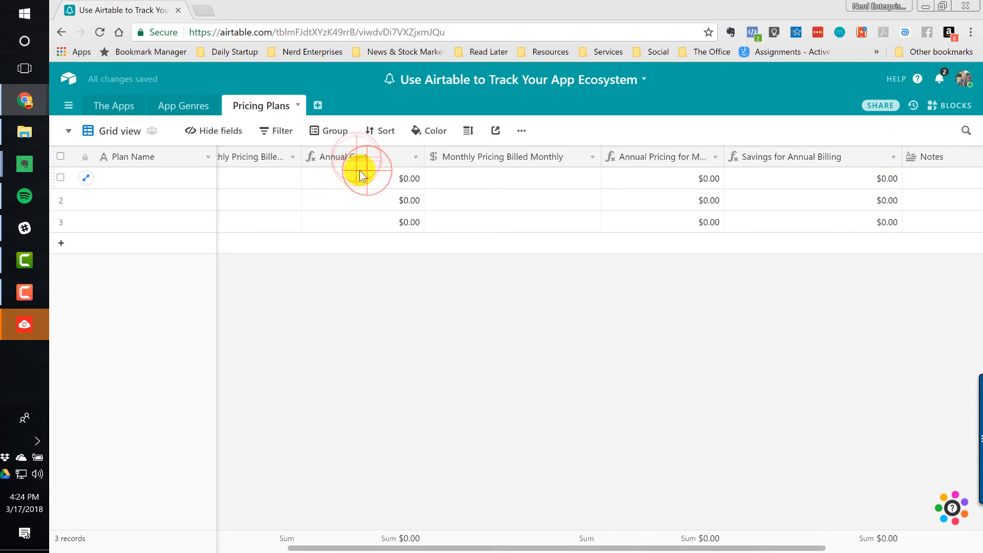
- Rename the Annual Cost field to "Annual Cost for Annual Billing" and save the change
click(361, 156)
double_click(364, 154)
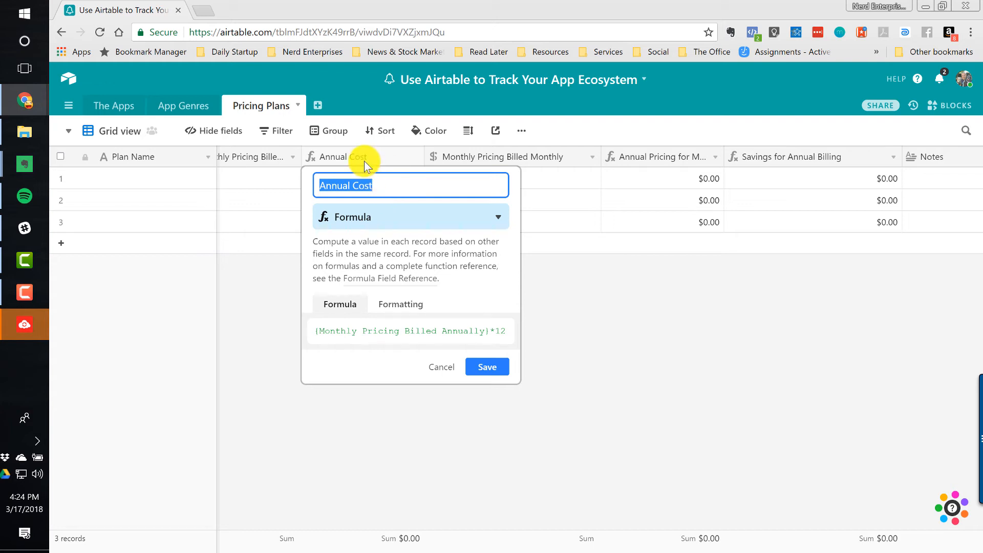
key(End)
key(ctrl+shift+Left)
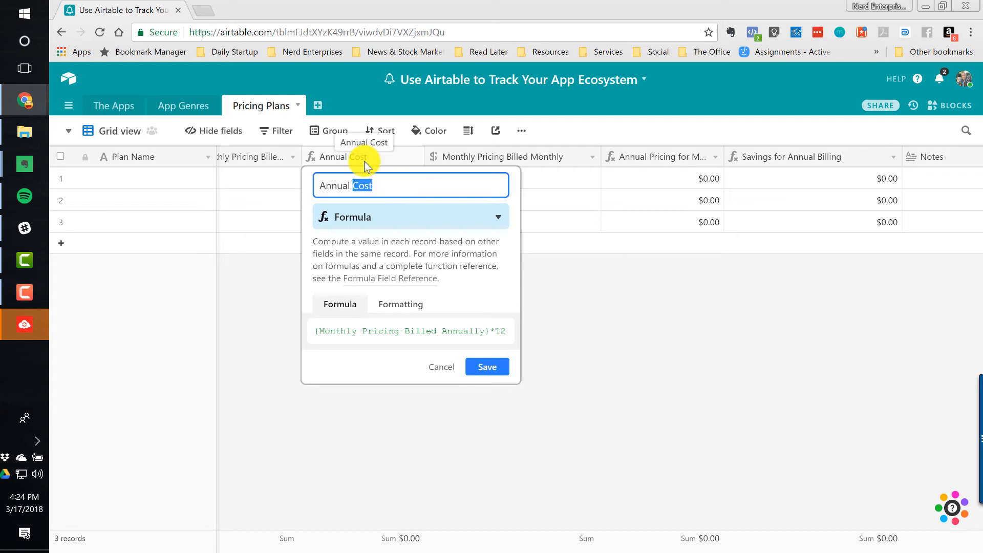
key(End)
text(for Annual Billing)
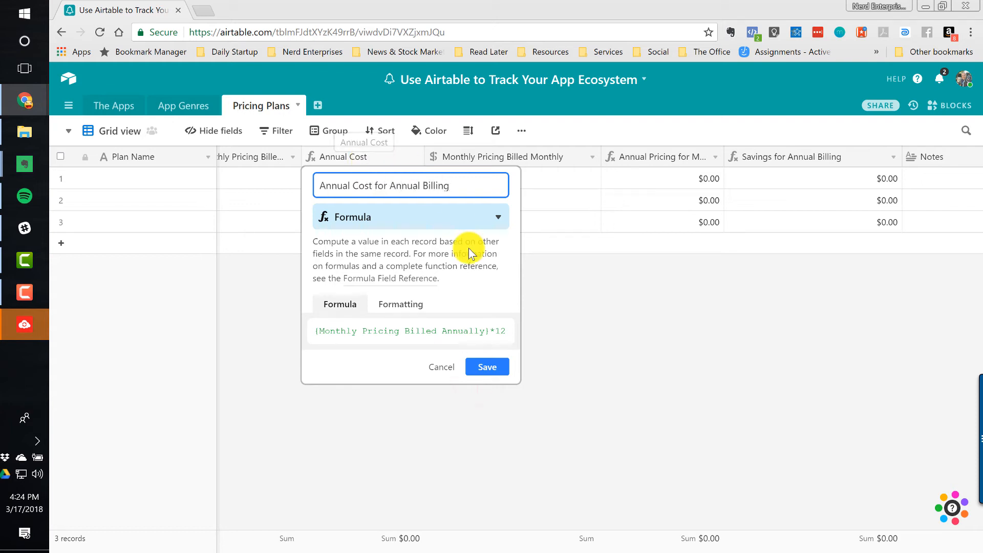
click(479, 367)
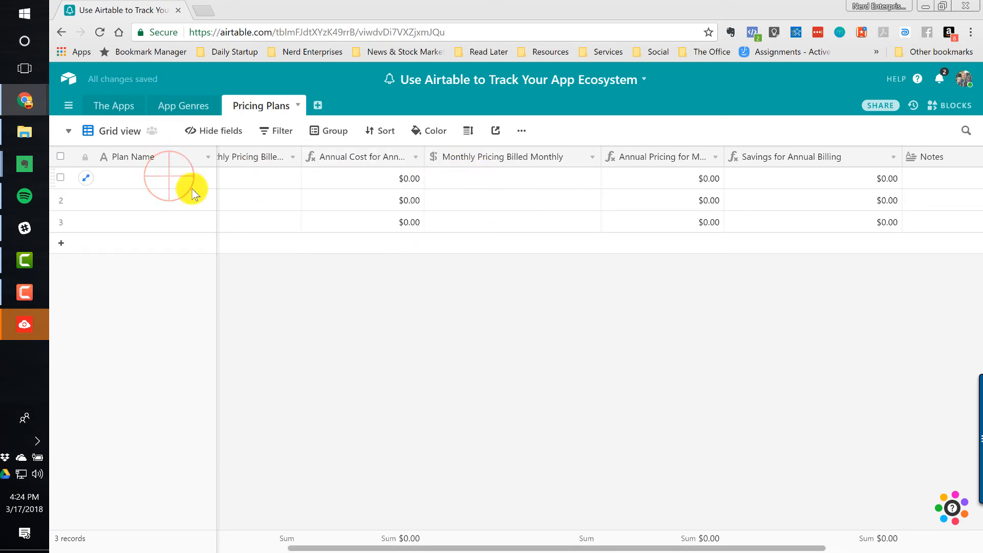
- Link the first pricing plan's App cell to a new app record named "ShareFile"
click(177, 180)
key(Tab)
key(Tab)
key(shift+Tab)
key(shift+Tab)
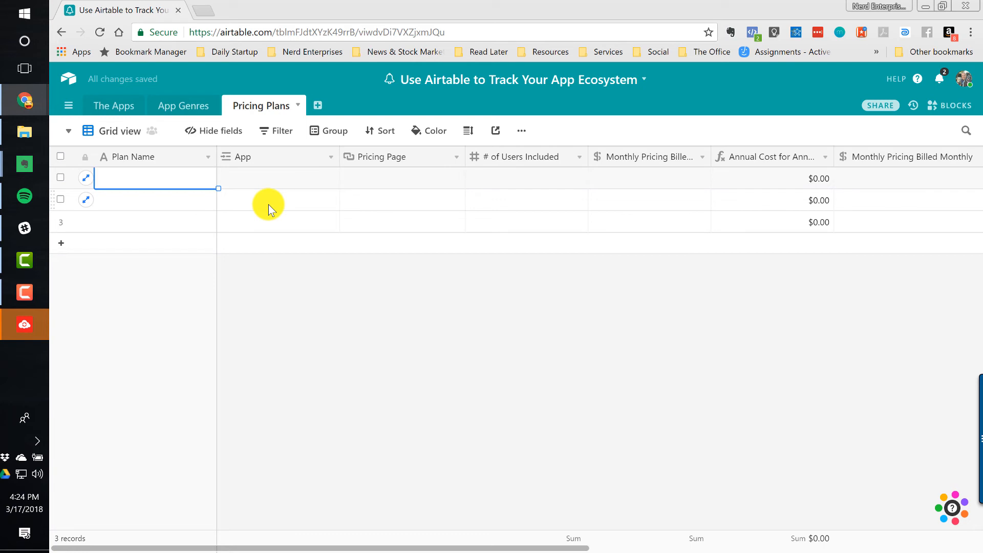
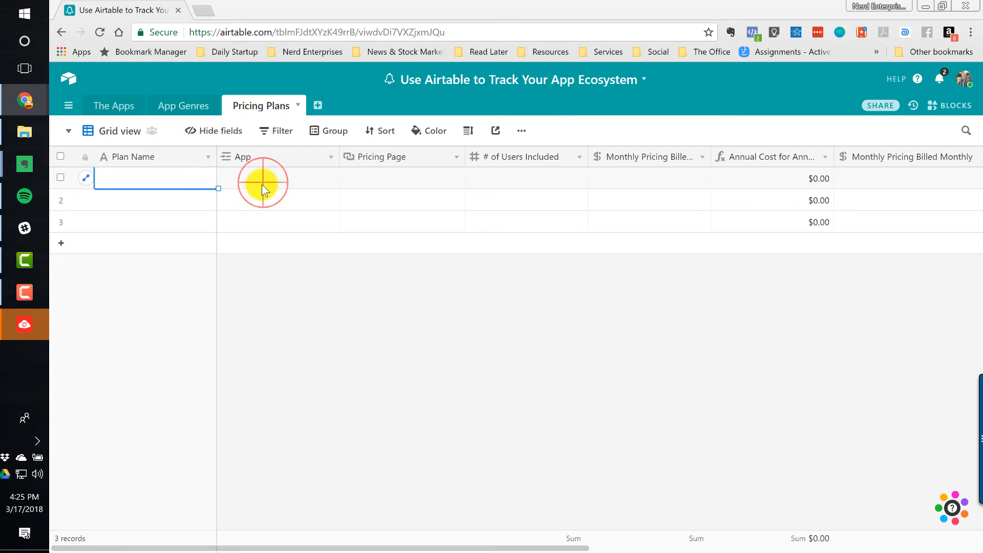
click(280, 185)
text(S)
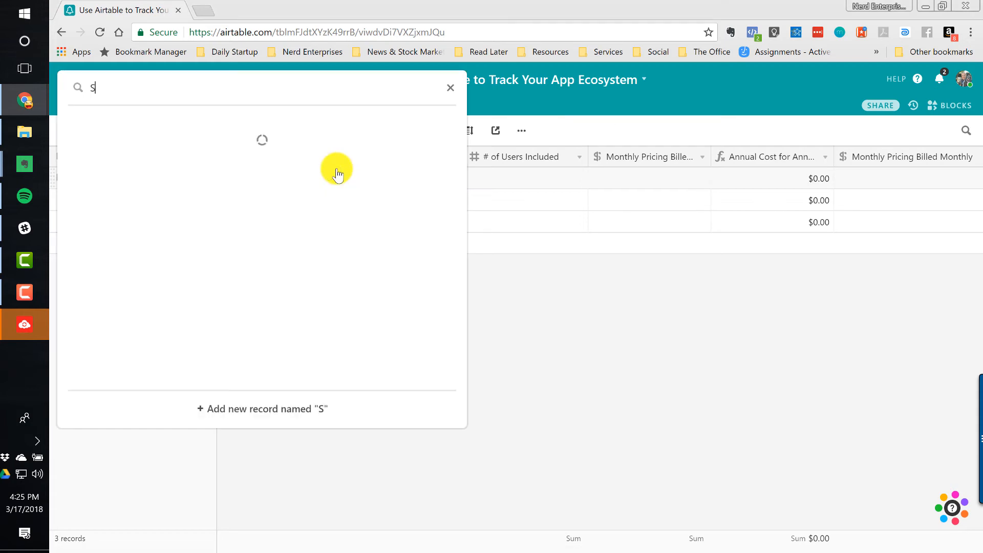
text(hareFile)
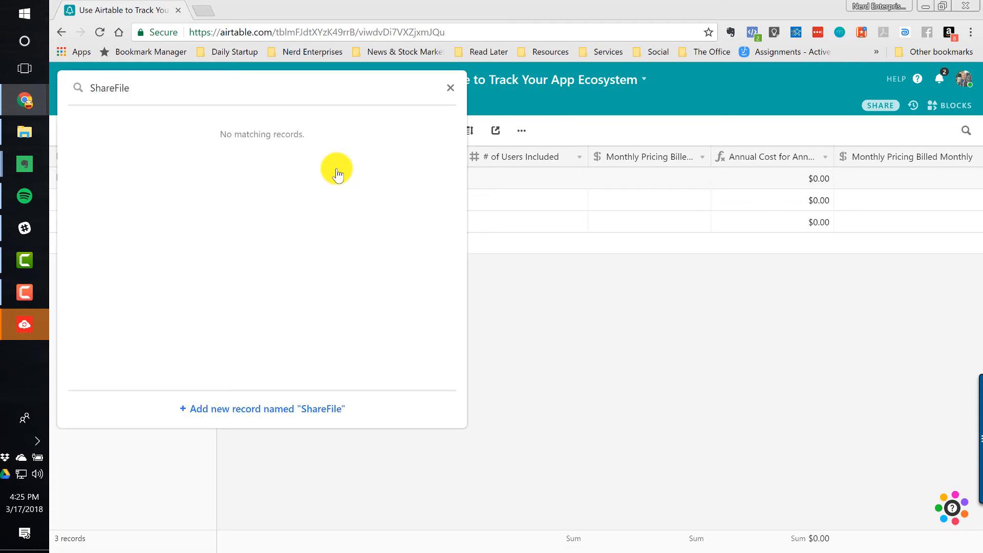
click(318, 408)
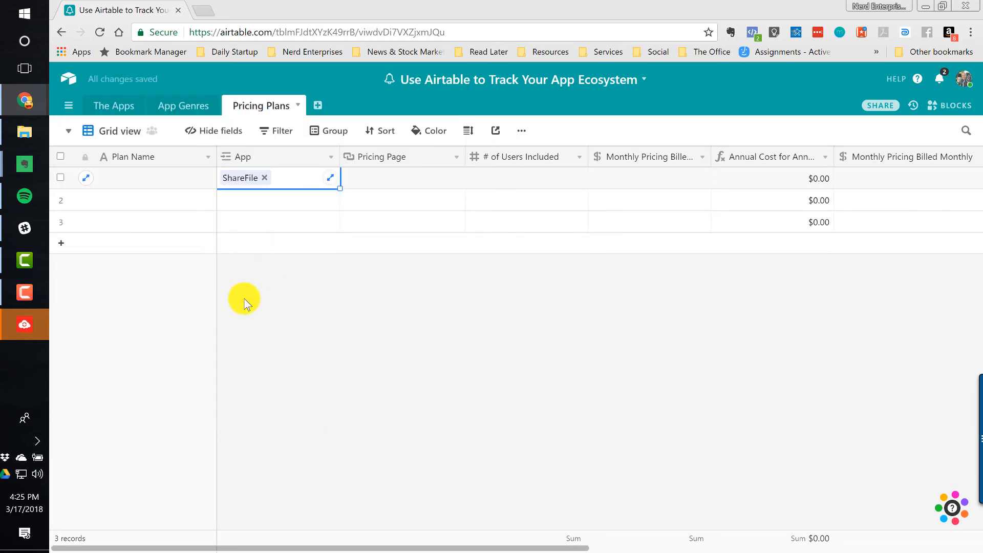
- Search the web for ShareFile pricing in a new browser tab, open its pricing page, and examine the plans
click(204, 11)
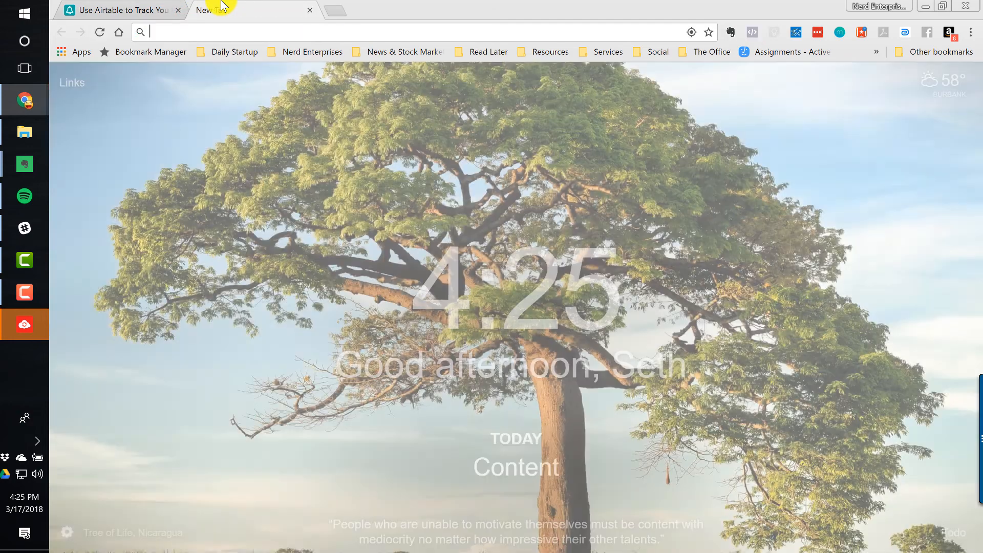
text(ShareFile Pricing)
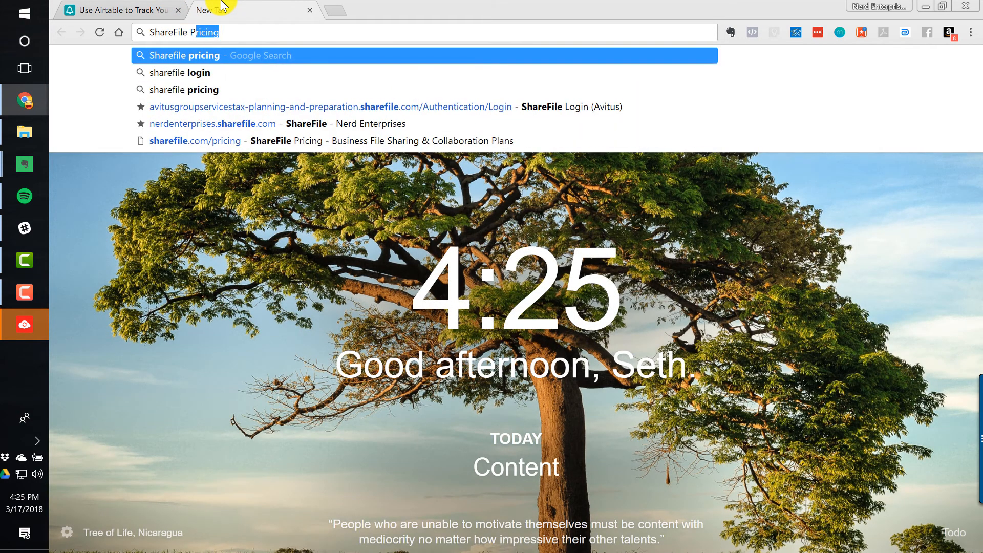
key(Return)
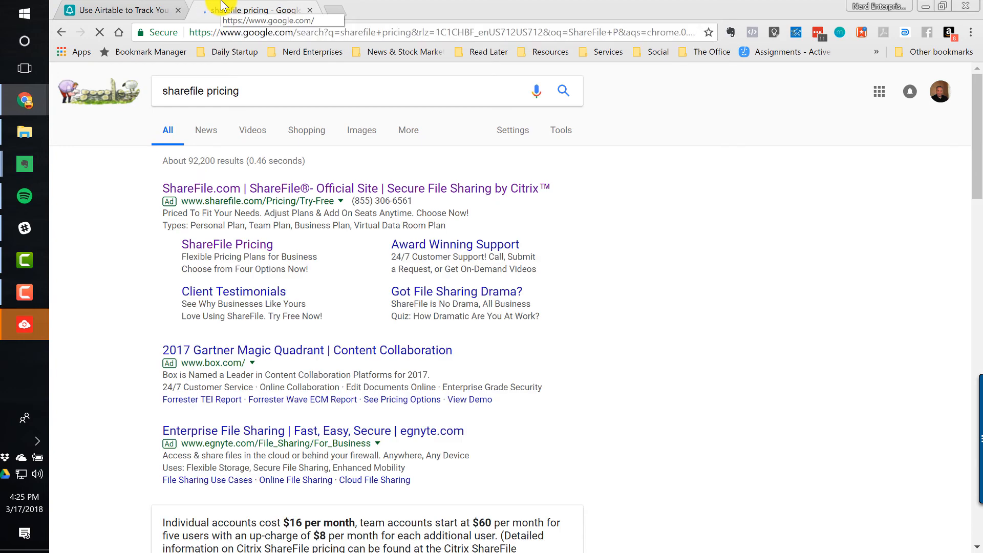
click(220, 245)
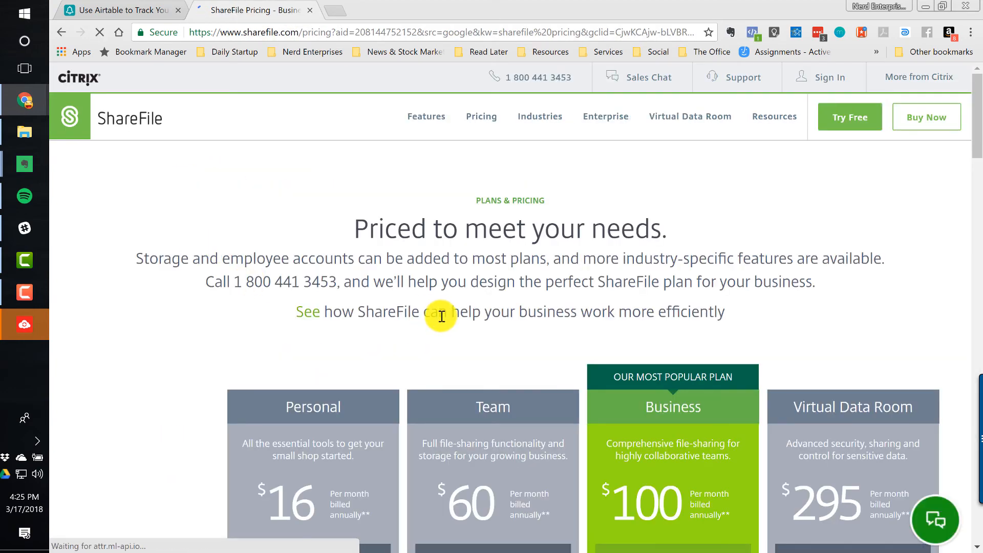
scroll(424, 314, down, 3)
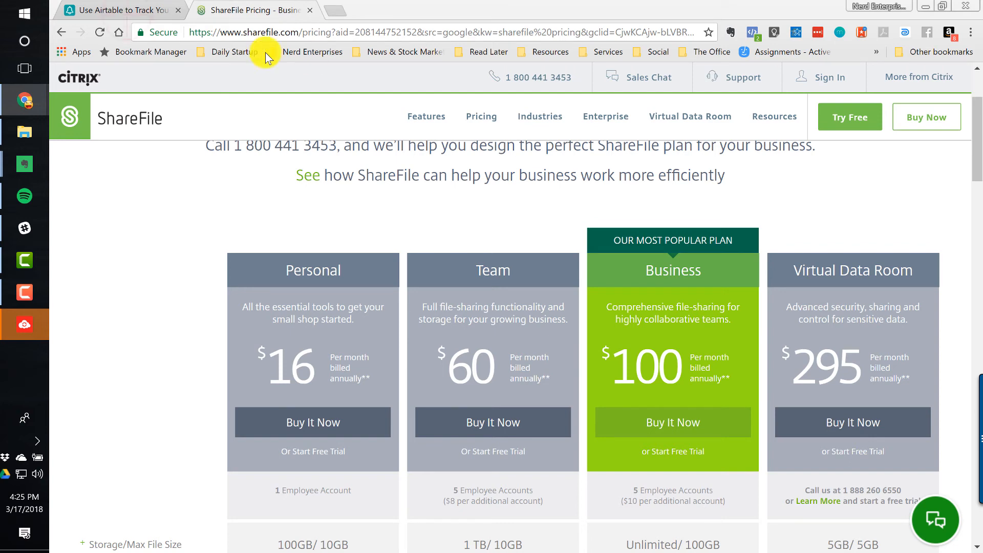
- Switch back to Airtable and paste the plan names Personal, Team, Business and Virtual Data Room into Plan Name, expanding the table
click(128, 10)
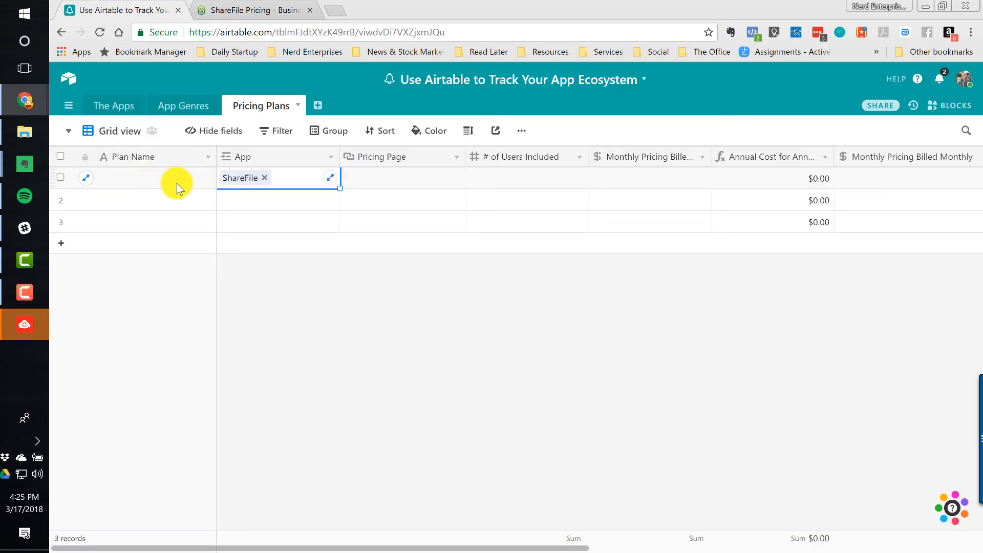
click(159, 176)
key(ctrl+v)
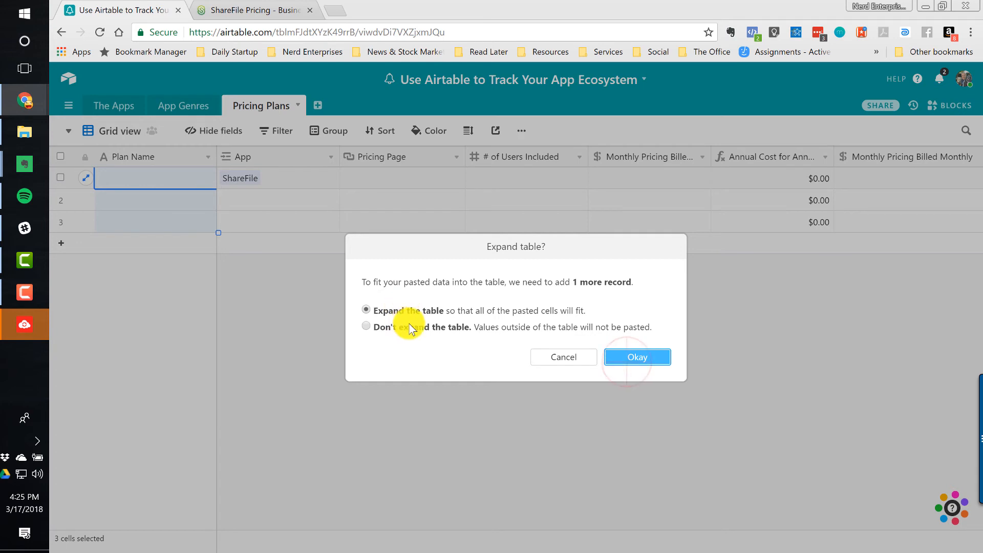
click(633, 356)
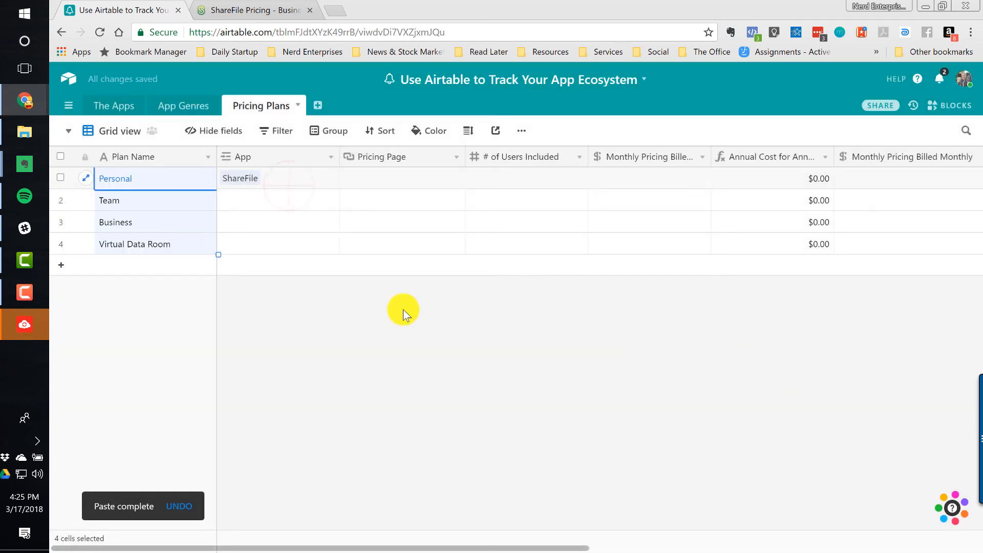
- Copy the ShareFile app link from the Personal plan to the Team, Business and Virtual Data Room plans
click(290, 178)
drag(262, 203, 256, 235)
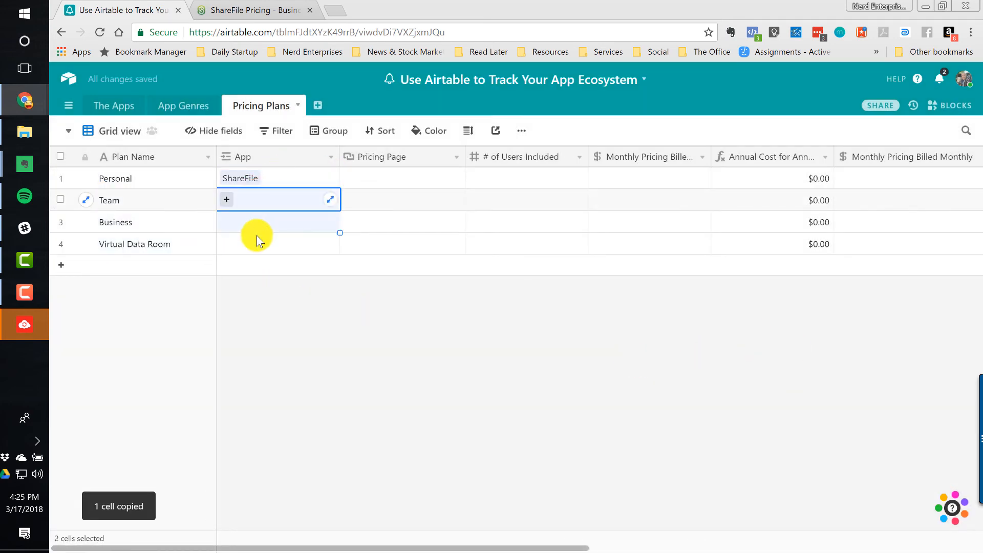
text(ShareFile ShareFile ShareFile)
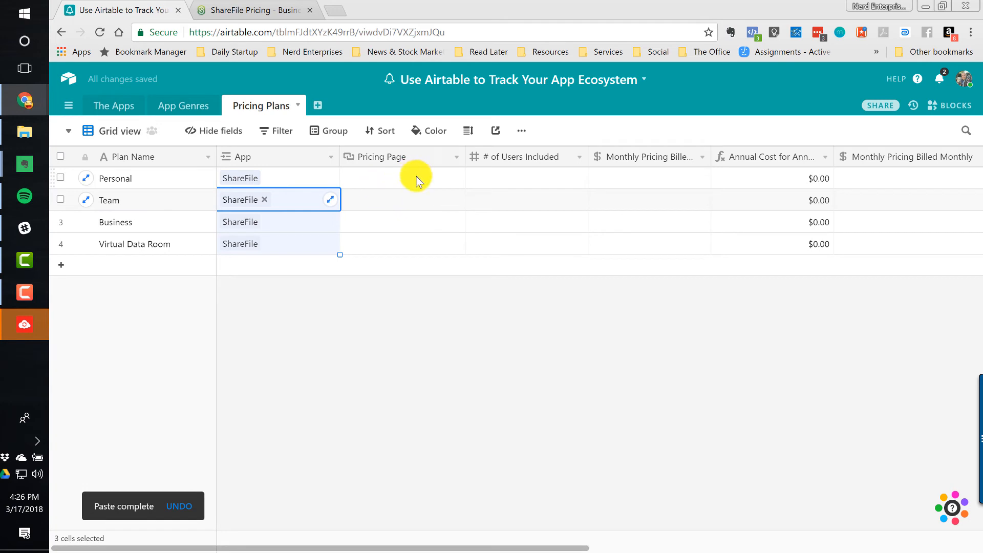
- Set # of Users Included to 1 for the Personal, Team, Business and Virtual Data Room plans
click(490, 179)
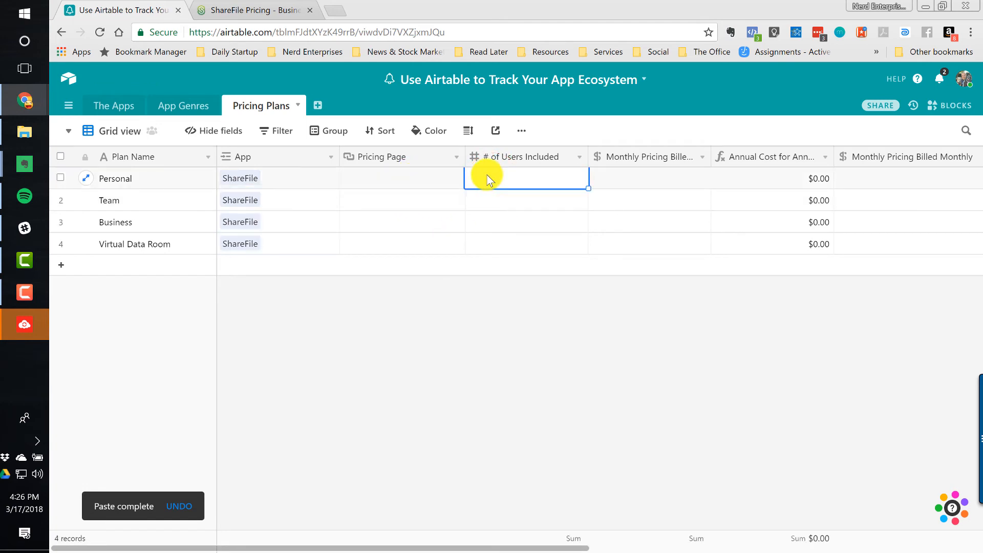
text(1)
key(Return)
text(1)
key(Return)
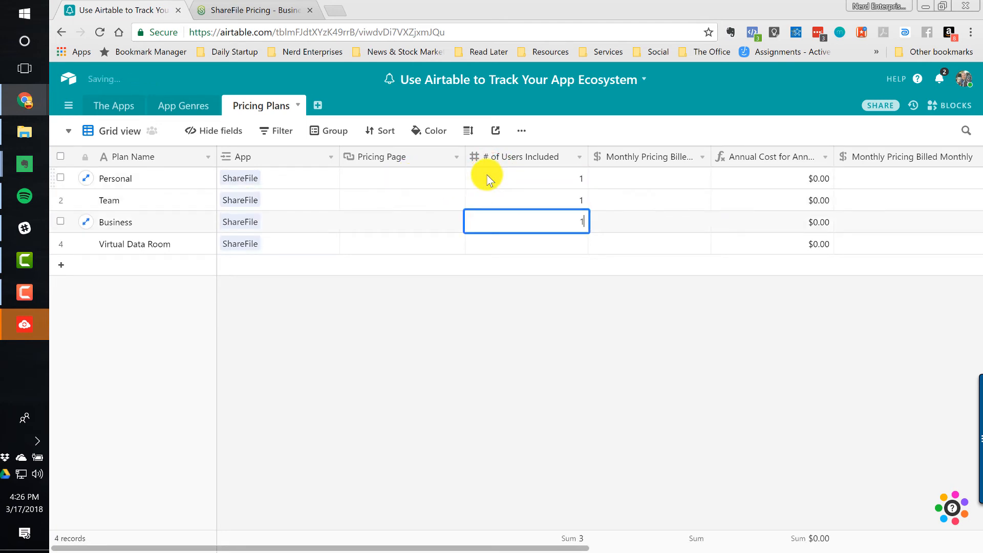
text(1)
key(Return)
text(1)
key(Tab)
- Check ShareFile's annually billed prices and fill the plans' Monthly Pricing Billed Annually values with $16, $60, $100 and $295
key(Up)
key(Up)
key(Up)
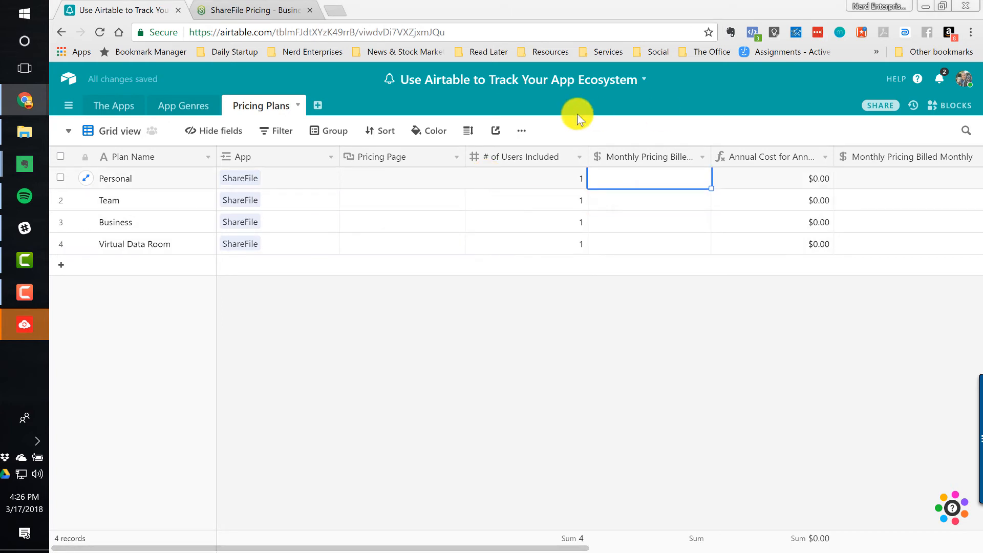
click(247, 13)
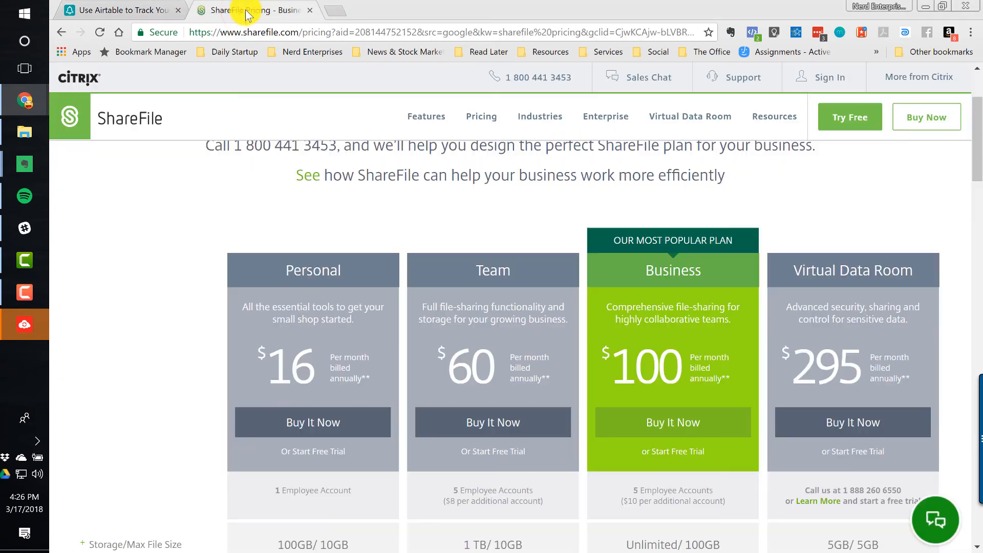
scroll(527, 417, down, 1)
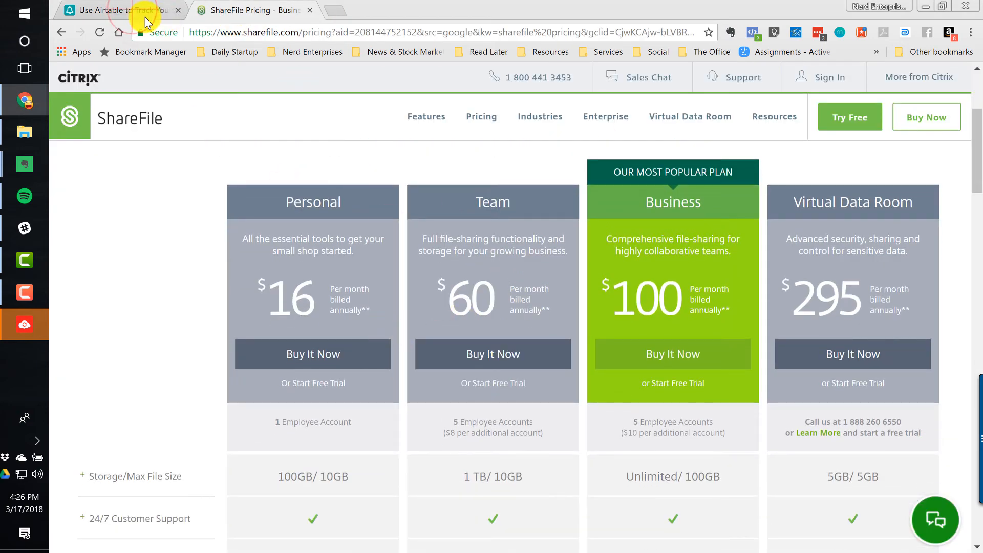
click(143, 14)
click(638, 179)
drag(641, 180, 643, 183)
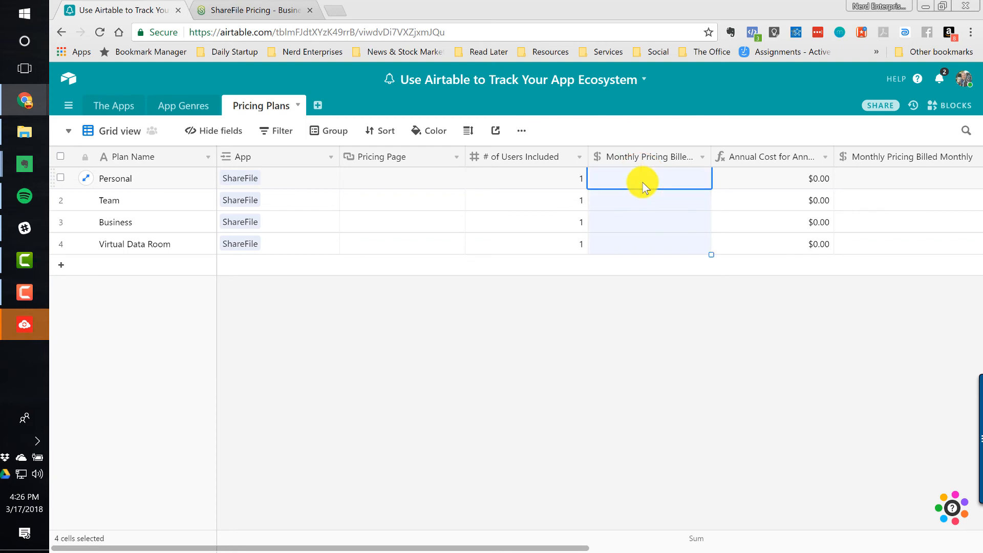
text($16.00 $60.00 $100.00 $295.00)
- Look up ShareFile's month-to-month prices in the pricing page footnote and fill Monthly Pricing Billed Monthly with $20, $75, $125 and $395
click(752, 178)
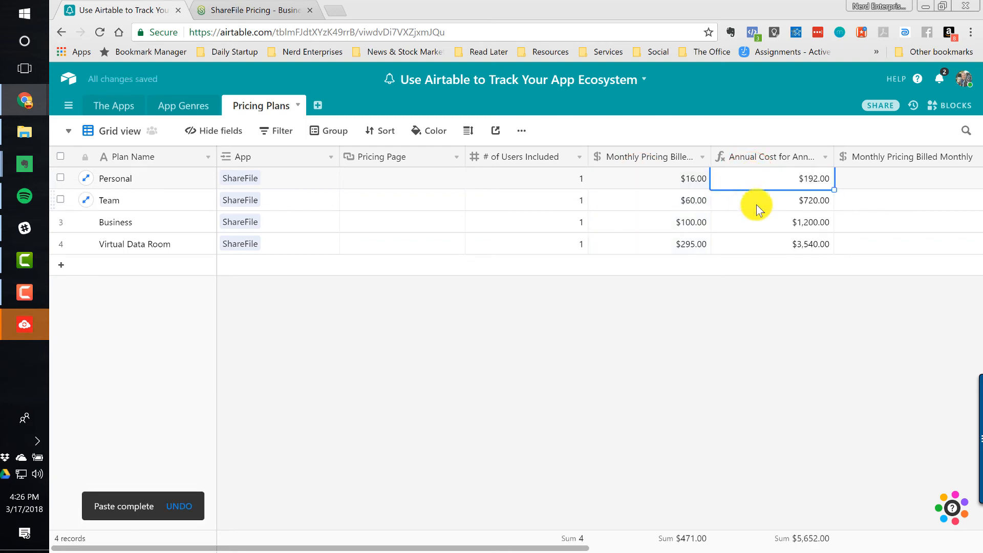
key(Right)
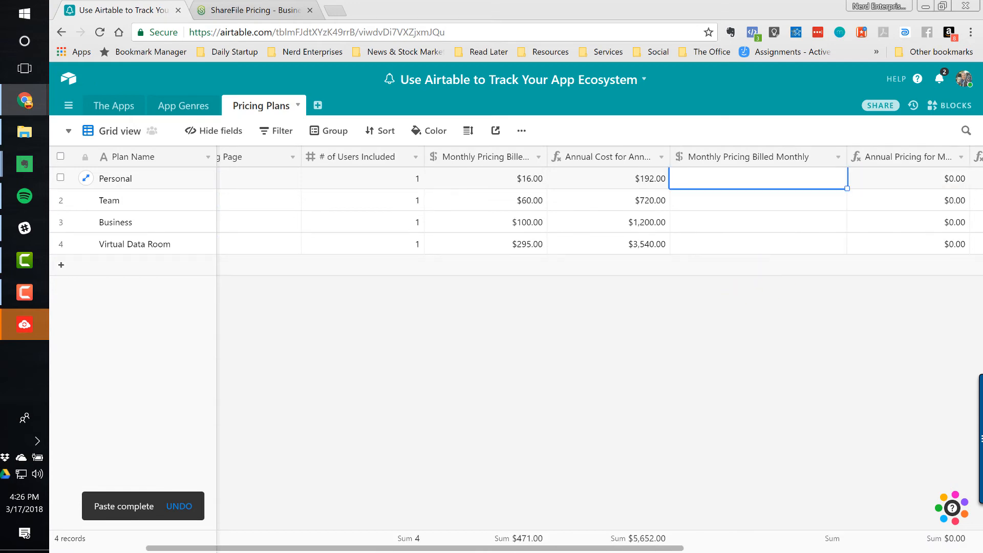
click(267, 8)
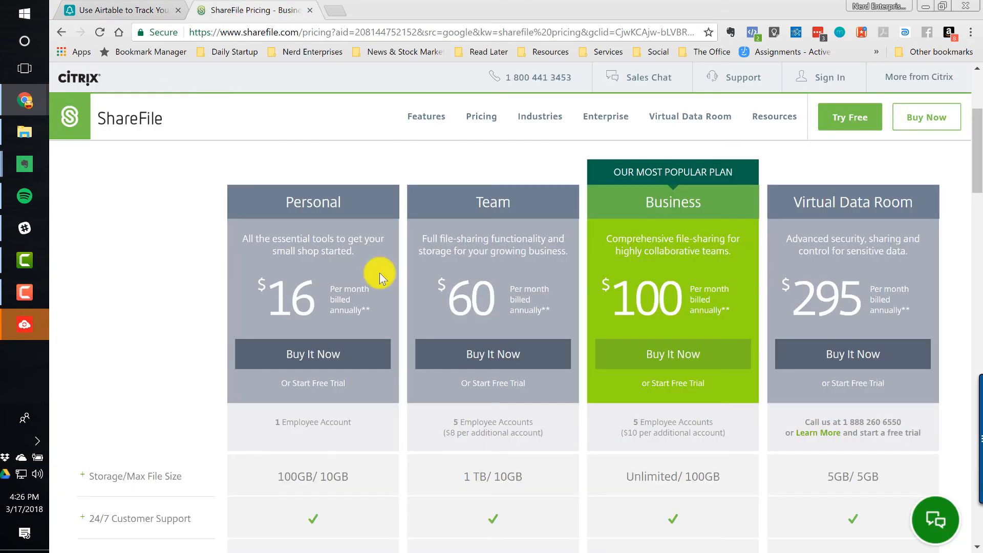
scroll(481, 317, down, 20)
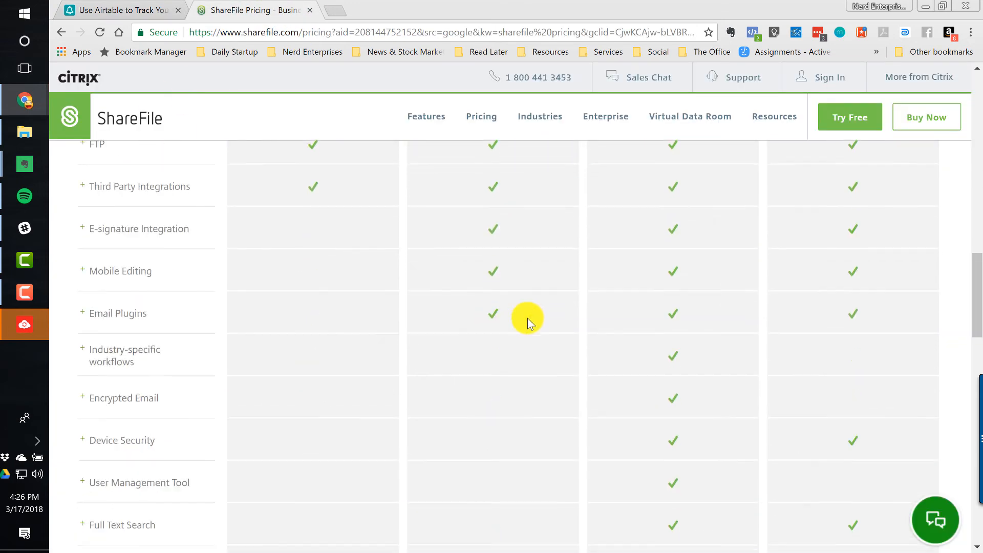
scroll(567, 321, down, 12)
click(182, 216)
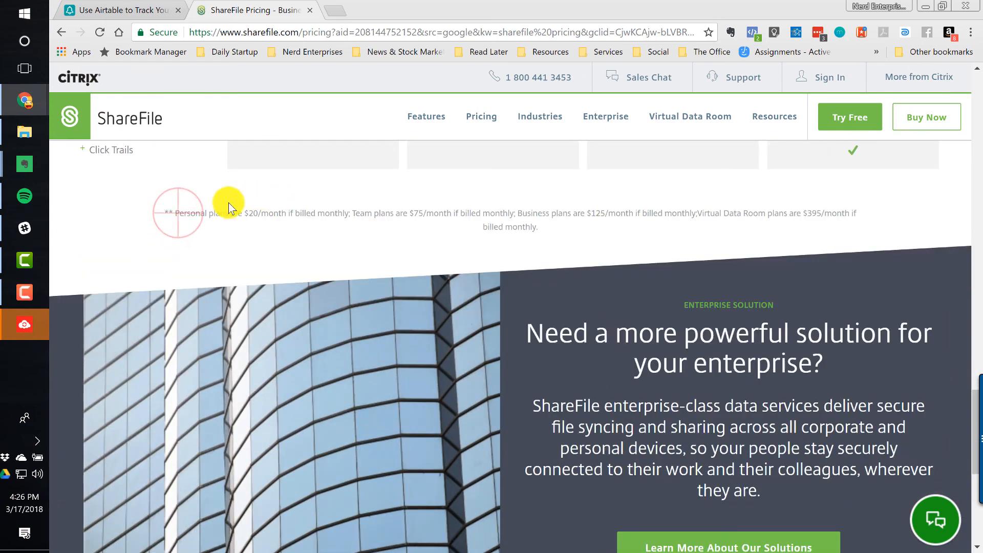
drag(188, 216, 456, 213)
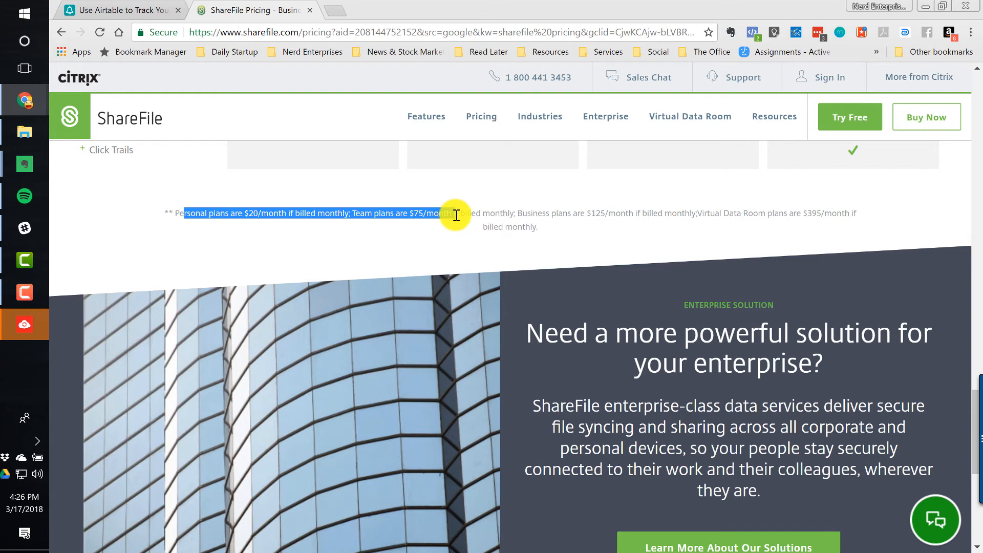
click(141, 10)
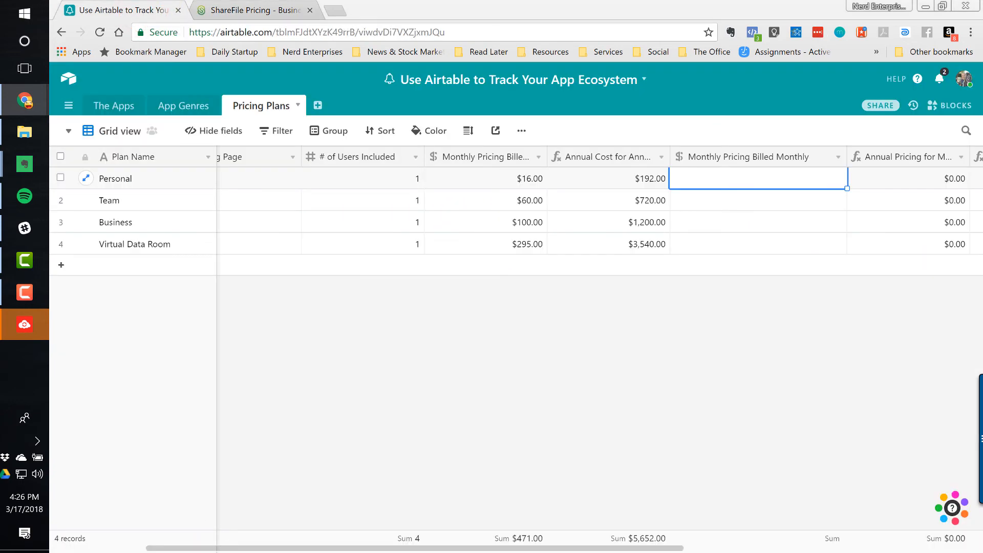
click(718, 186)
text($20.00 $75.00 $125.00 $395.00)
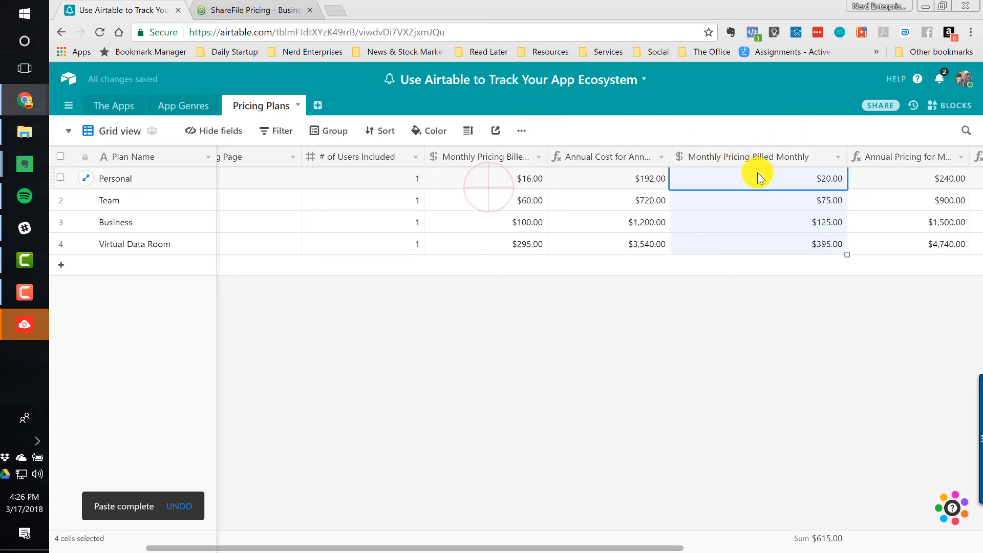
- Examine the calculated annual costs and the Savings for Annual Billing of the ShareFile plans
click(496, 185)
key(Right)
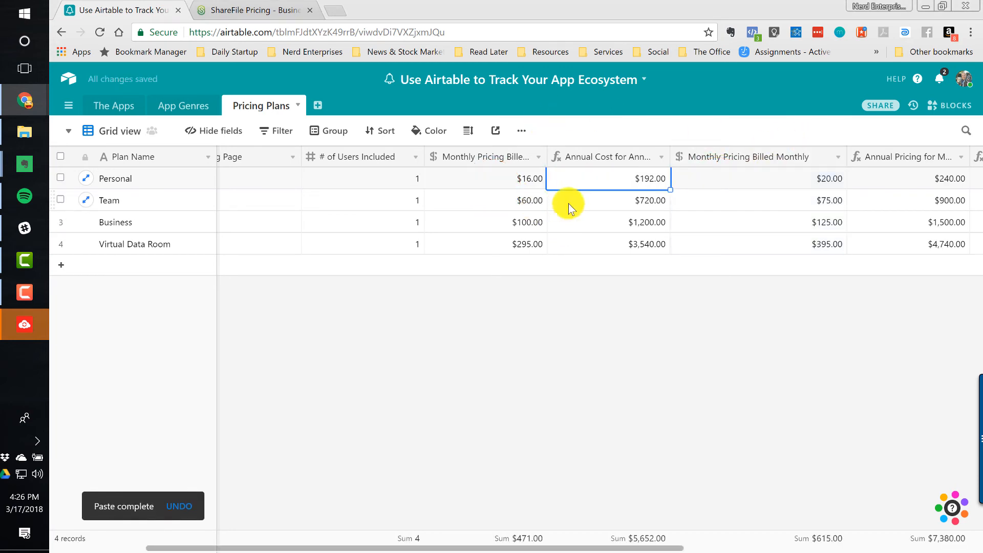
key(Right)
key(Right)
key(Right)
key(Right)
key(Right)
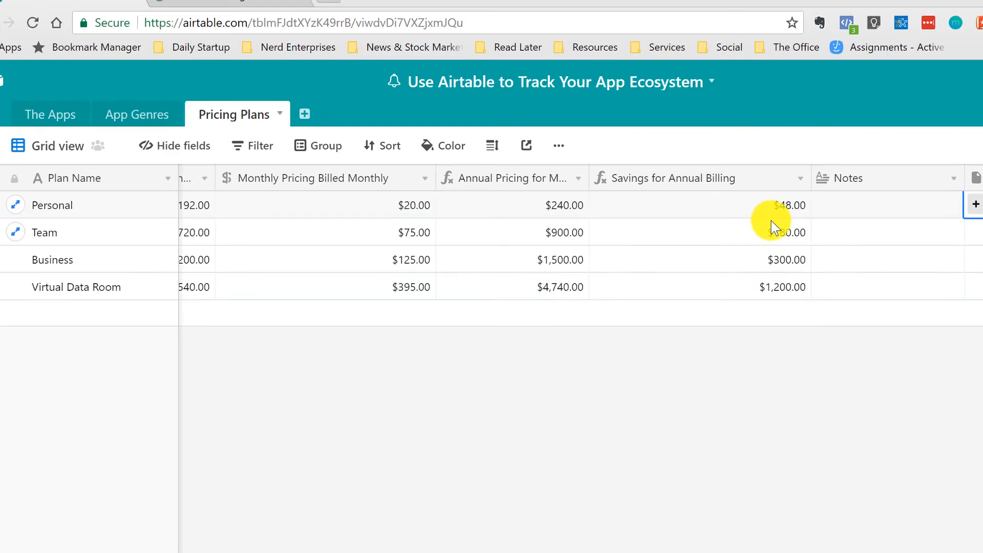
key(Left)
click(751, 209)
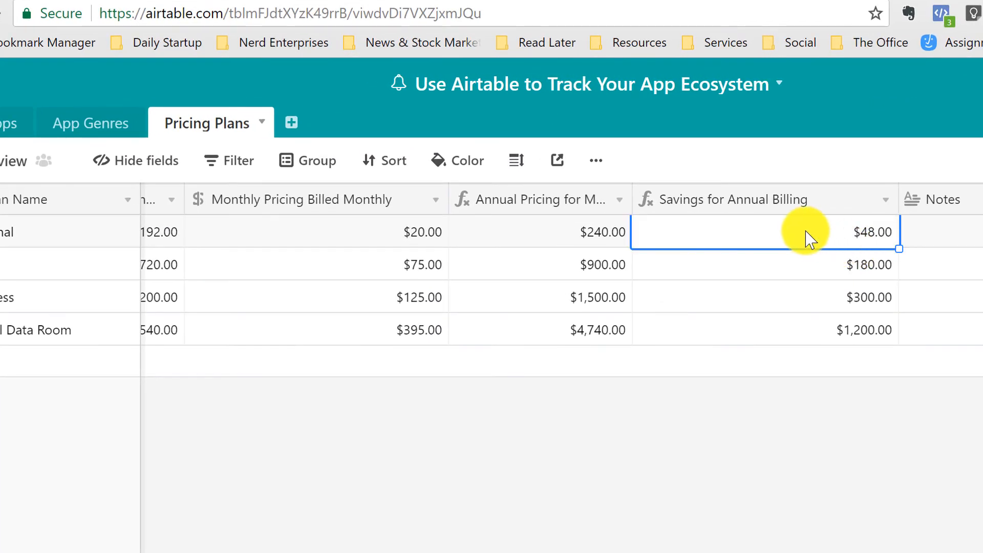
- Review the Personal plan's record field by field, comparing its annual and monthly billing figures
key(Left)
key(Left)
key(Left)
key(Left)
key(Left)
key(Left)
key(Left)
key(Left)
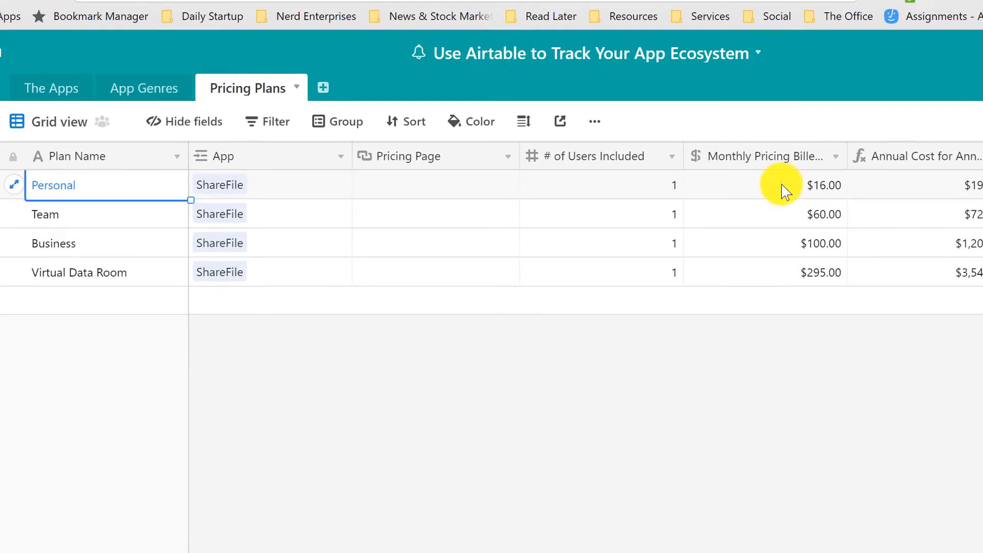
key(Right)
key(Right)
key(Right)
key(Right)
key(Right)
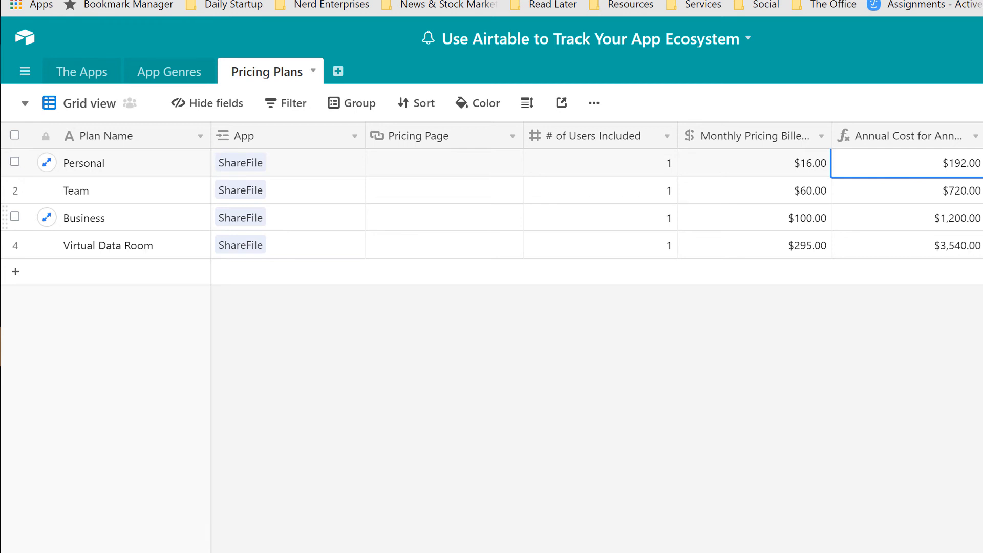
key(Right)
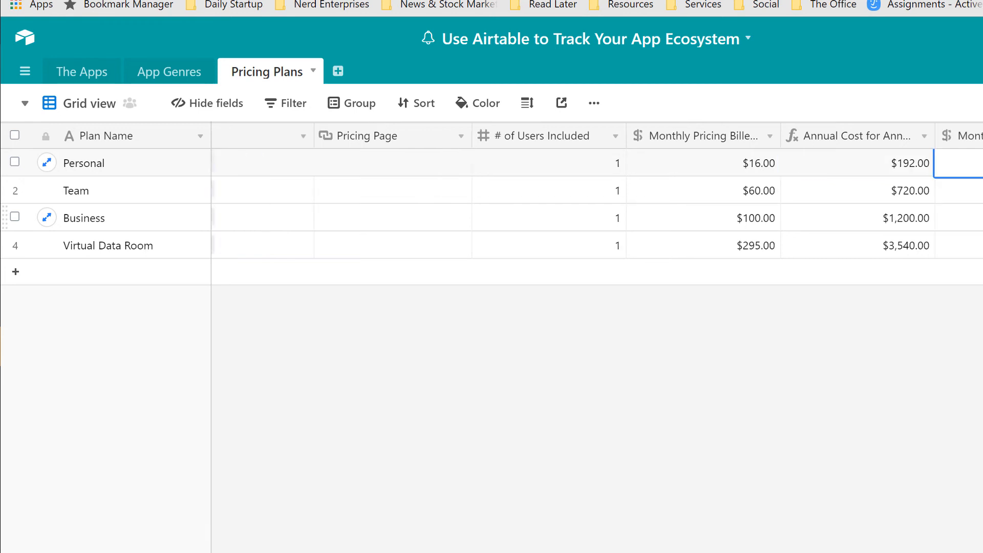
key(Left)
key(Left)
key(Left)
key(Left)
key(Left)
key(Left)
key(Left)
key(Left)
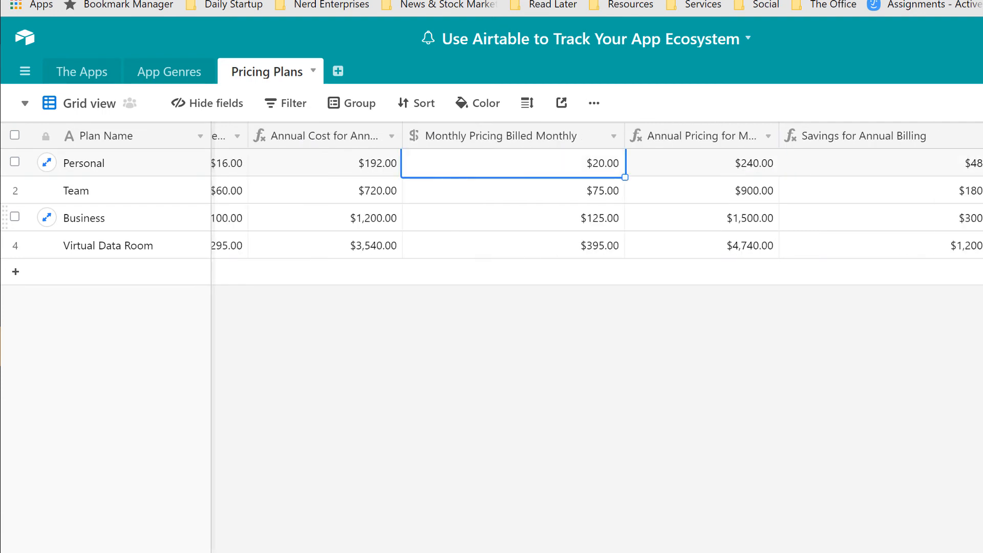
key(Right)
key(Right)
key(Right)
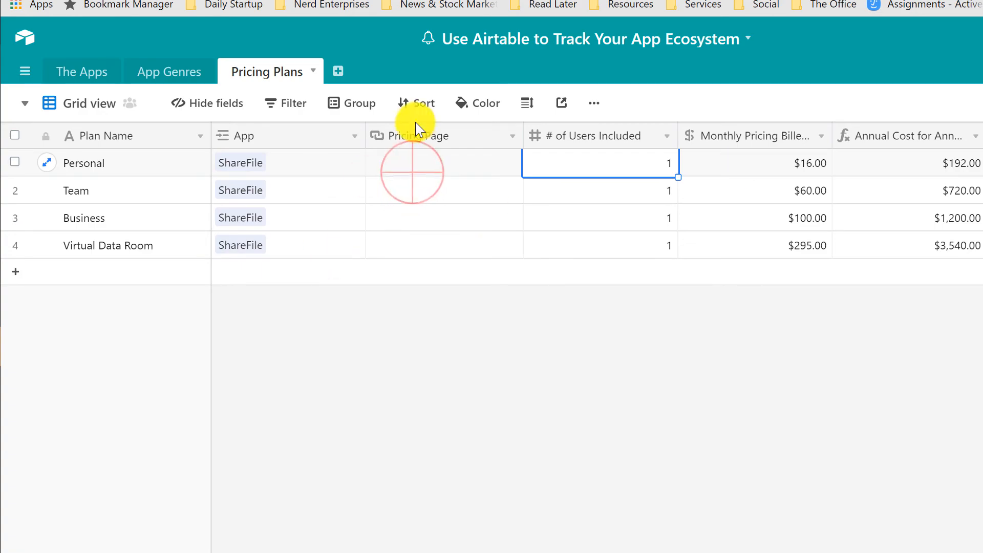
click(410, 180)
click(406, 159)
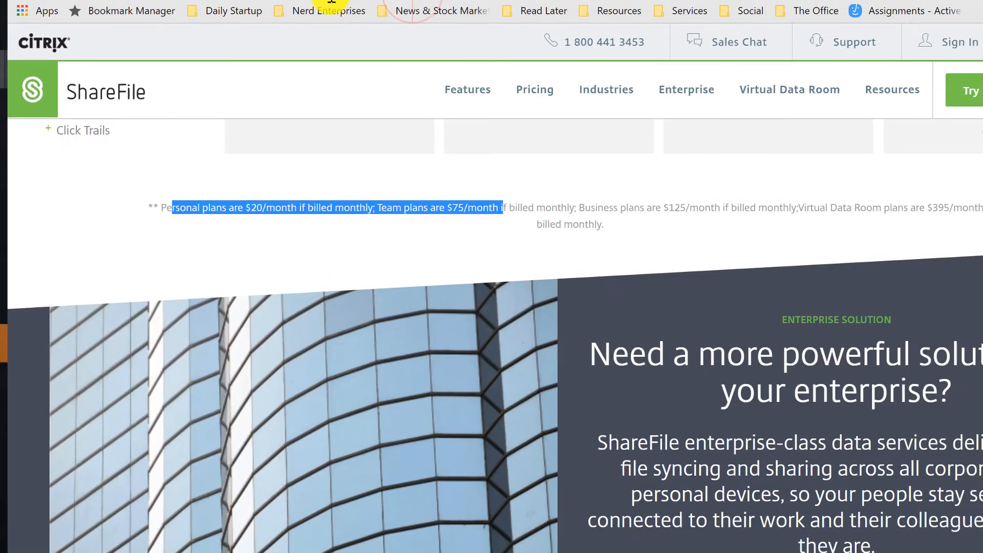
click(386, 29)
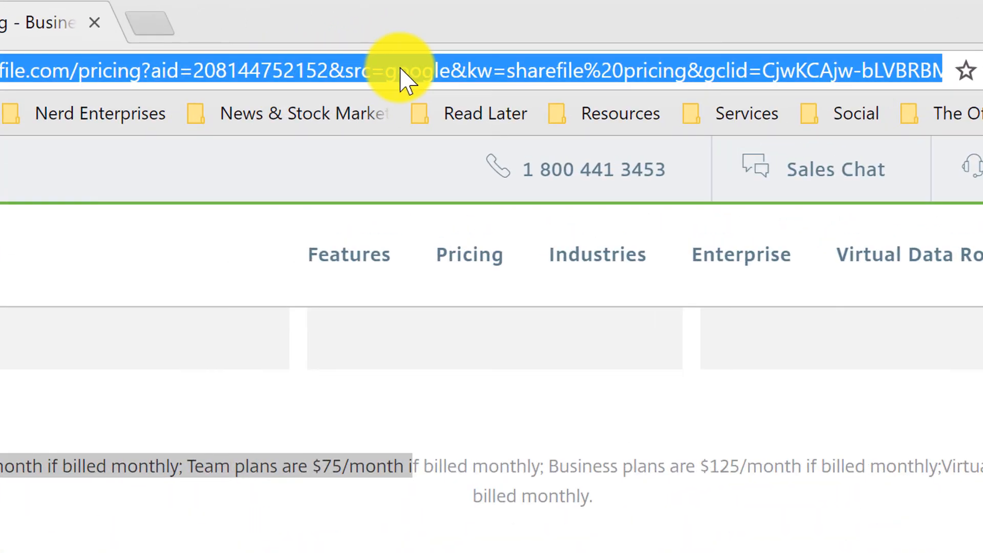
click(257, 78)
click(275, 58)
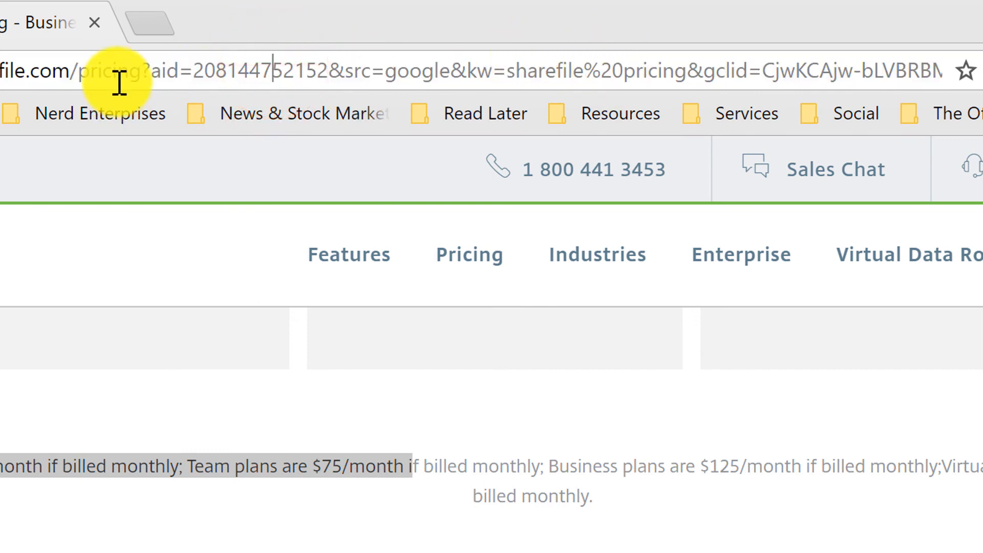
click(146, 70)
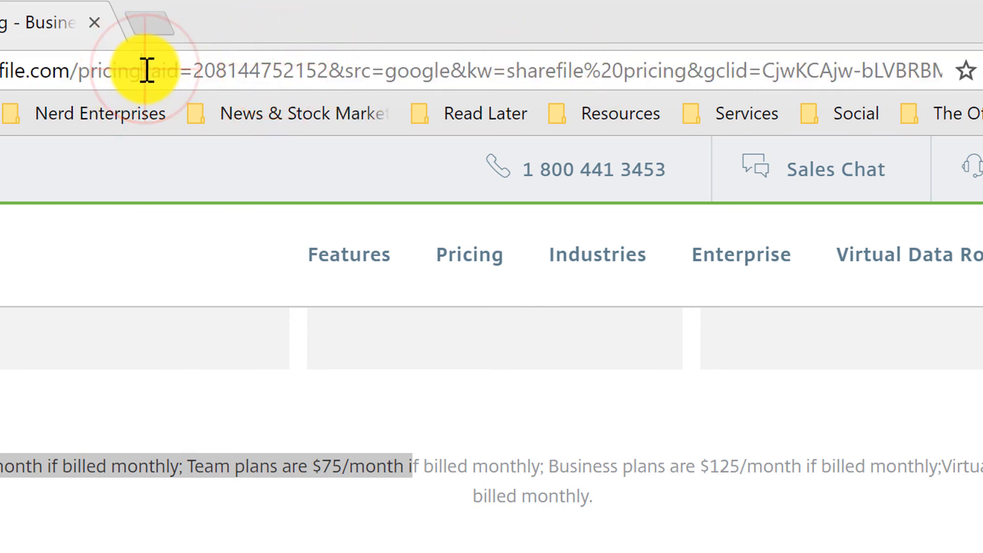
drag(146, 70, 957, 72)
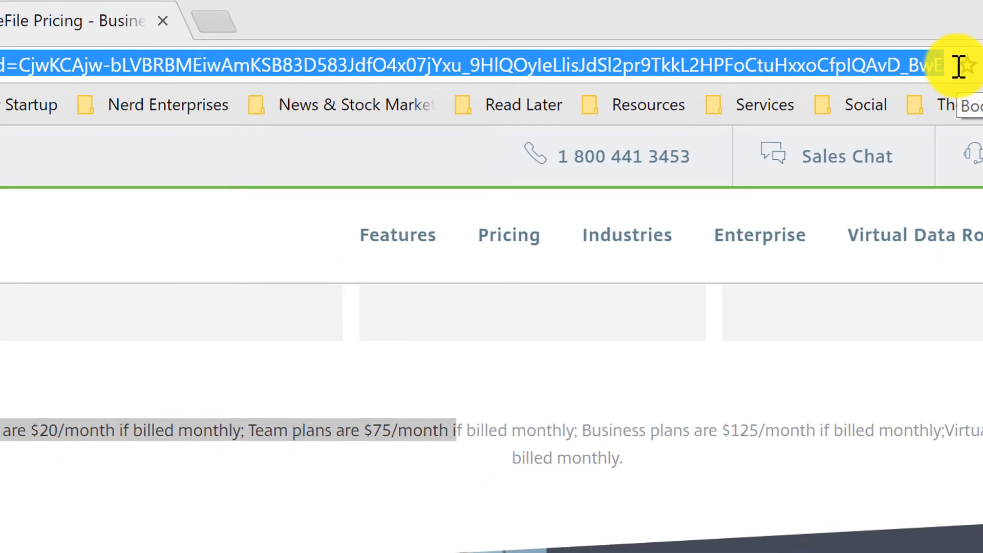
key(BackSpace)
drag(290, 54, 1, 51)
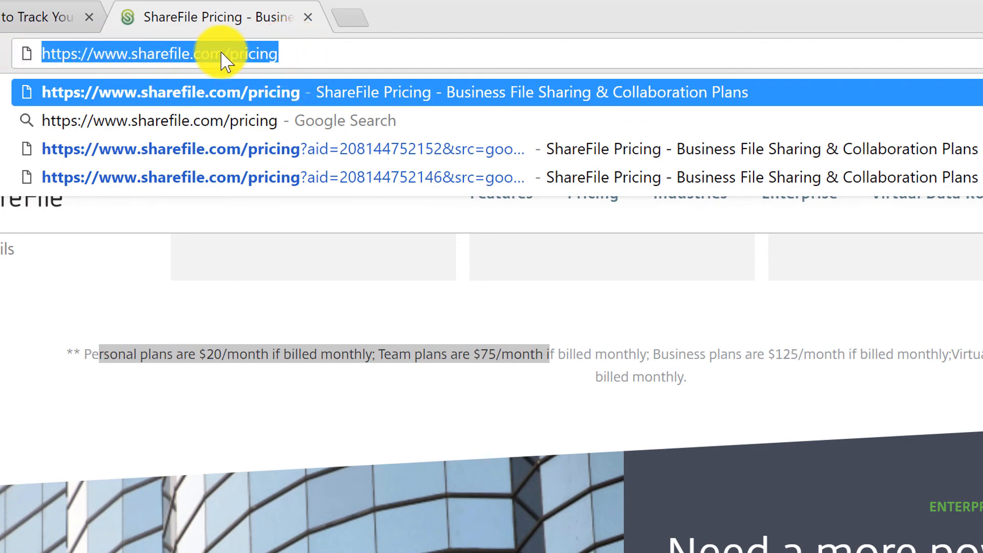
key(Return)
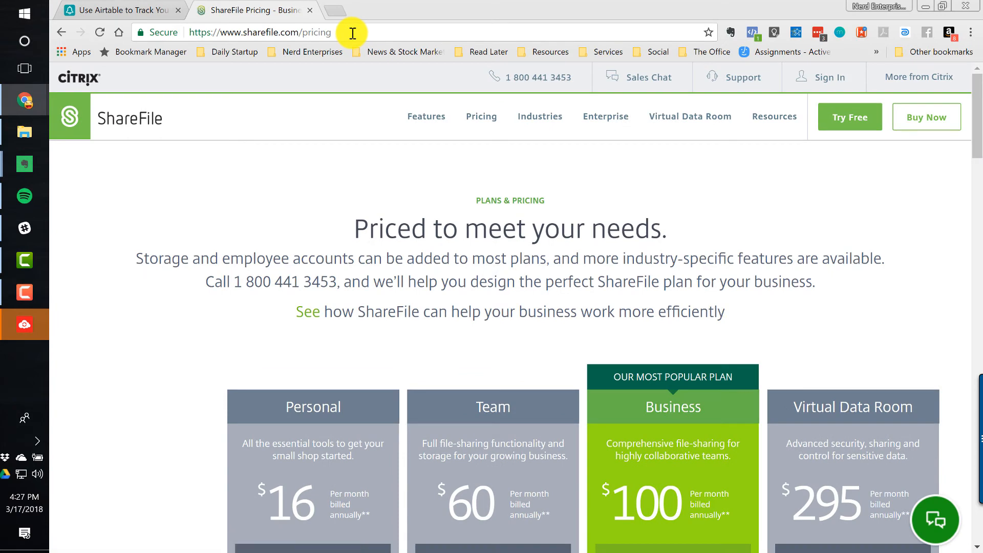
- Paste the copied address into the Personal plan's Pricing Page in Airtable and copy it to Team, Business and Virtual Data Room
click(129, 10)
click(397, 177)
key(ctrl+v)
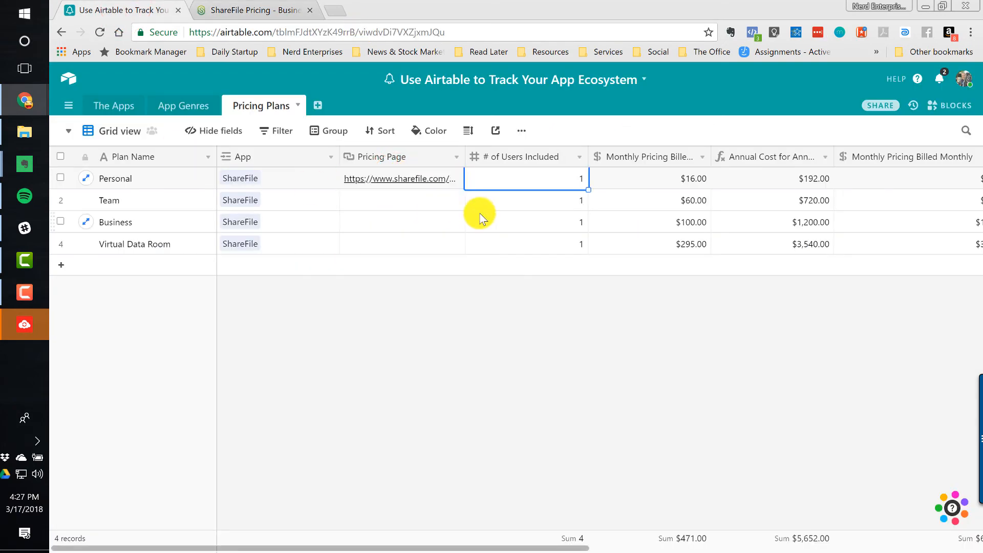
key(ctrl+c)
key(Down)
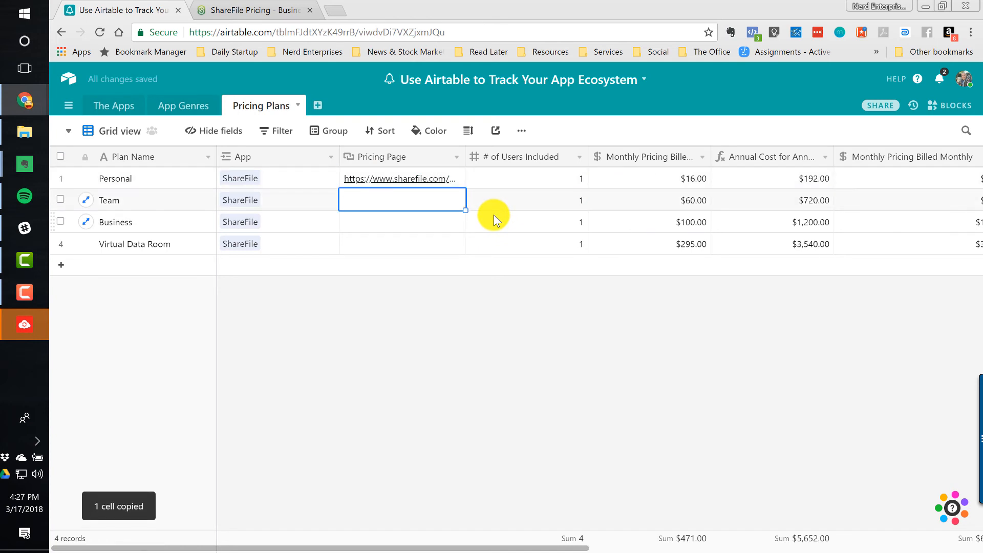
key(shift+Down)
key(shift+Down)
key(ctrl+v)
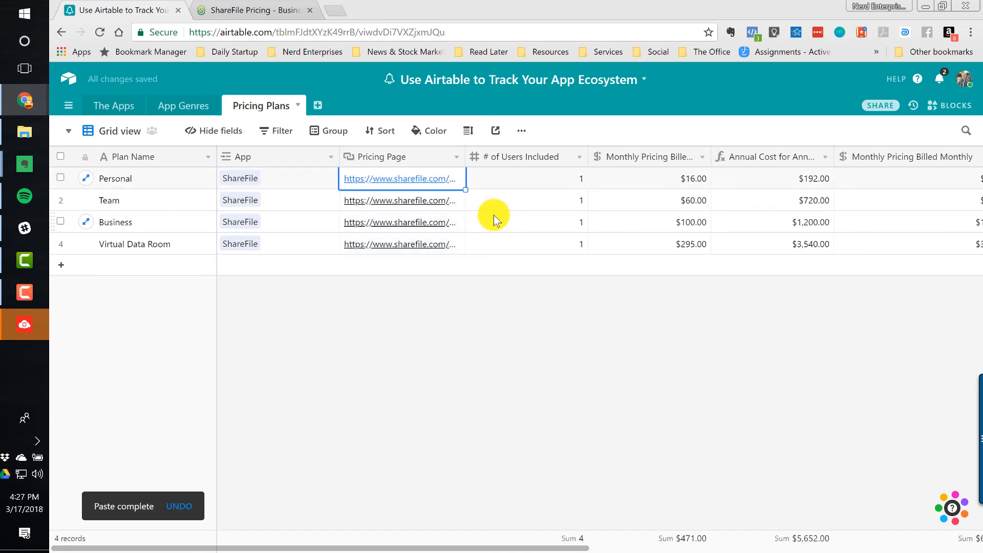
key(Down)
key(Down)
key(Up)
key(Down)
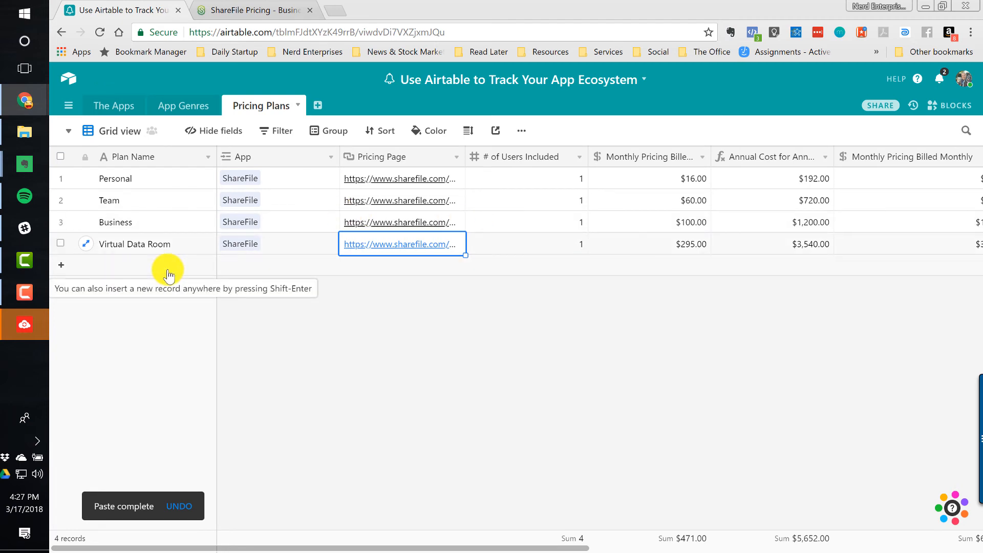
- View the App Genres table and return to The Apps table
click(128, 105)
click(193, 106)
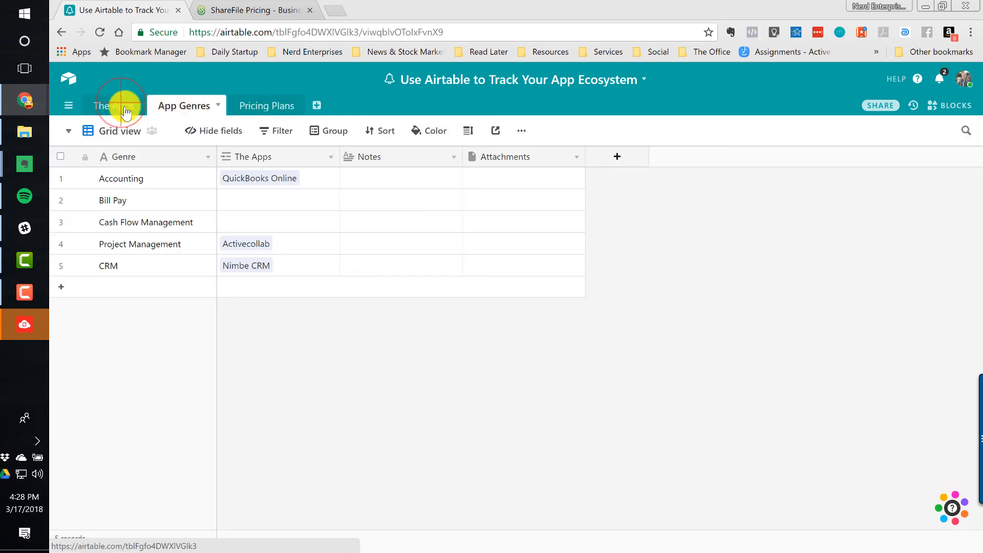
click(121, 109)
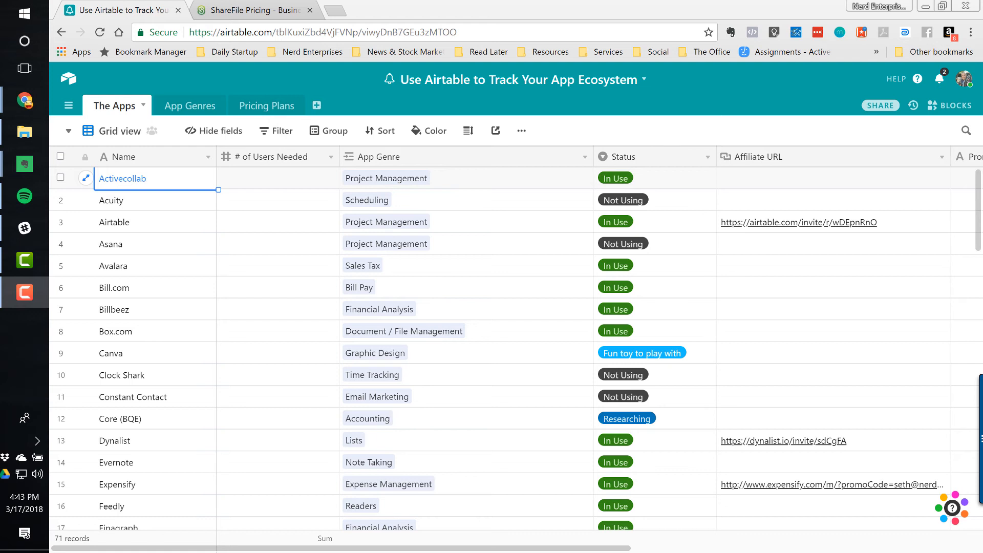
- Look over the Airtable record's fields in The Apps table and return to its name
click(134, 221)
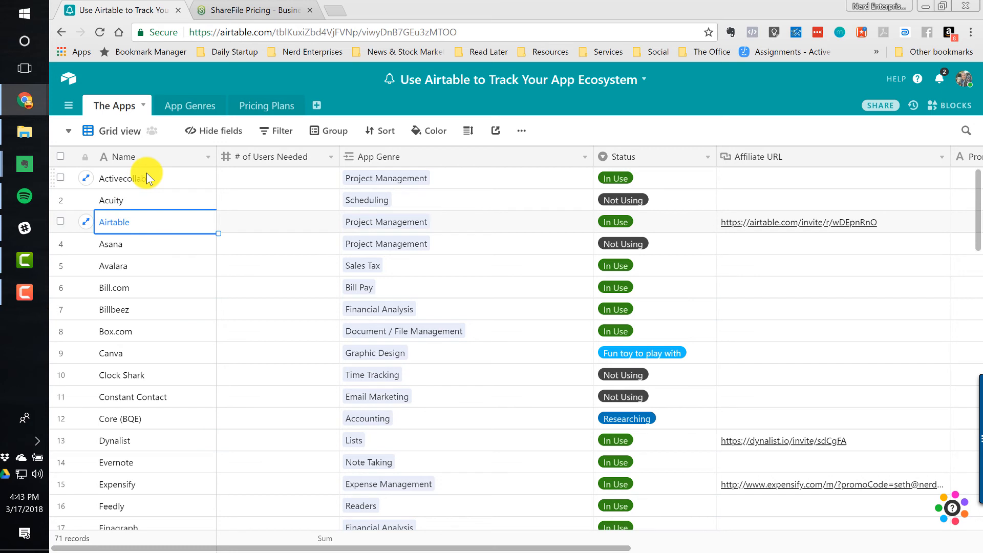
key(Right)
key(Right)
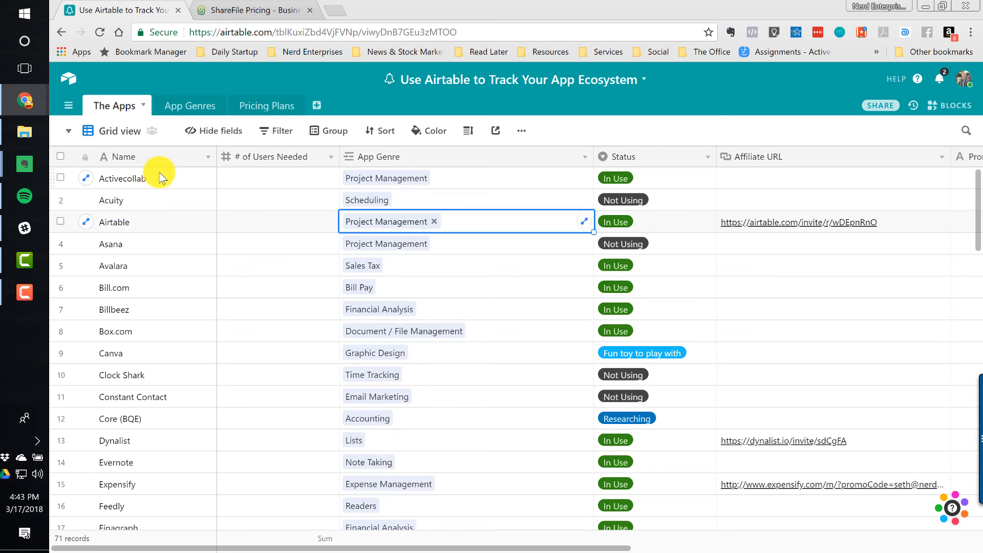
key(Left)
key(Left)
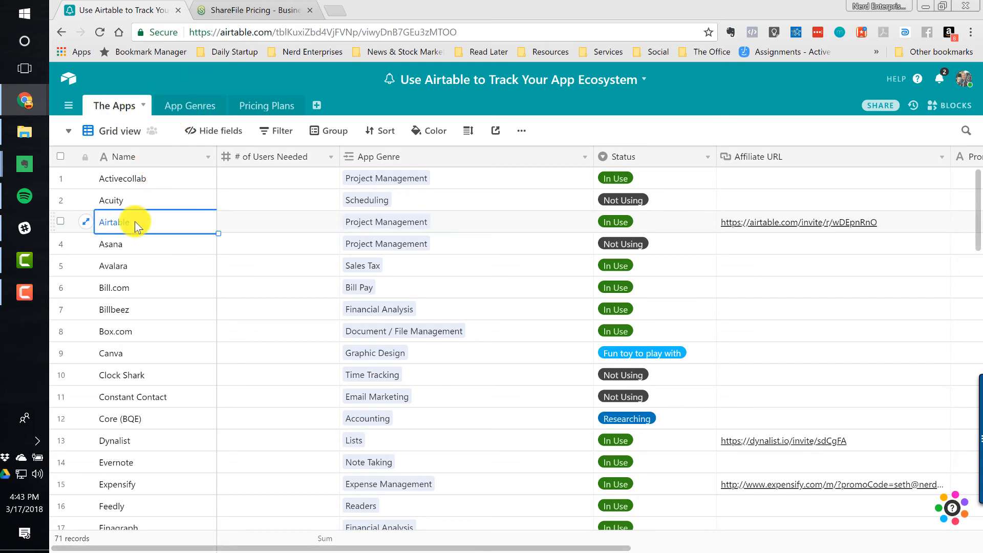
- View the App Genres and Pricing Plans tables, return to The Apps, and close the ShareFile pricing page
click(182, 108)
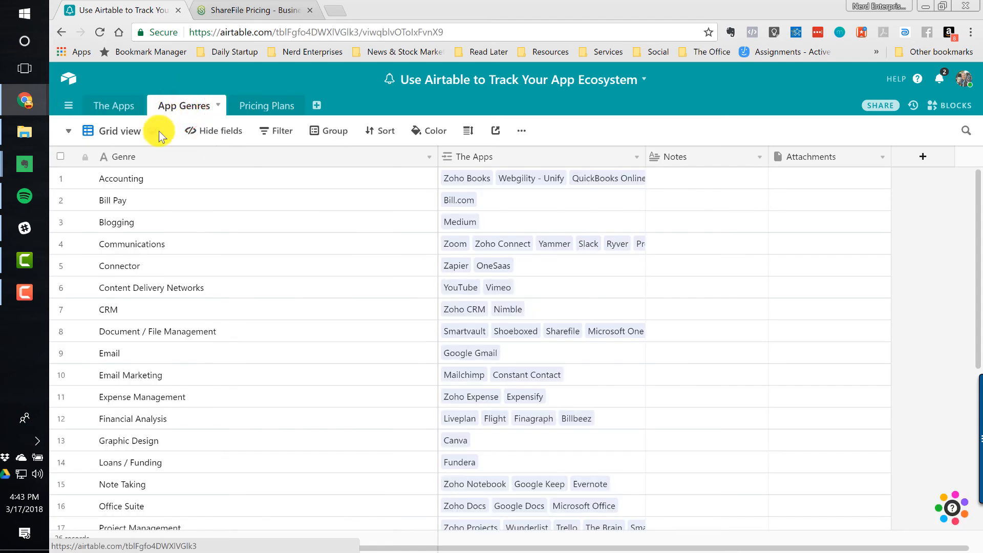
click(261, 109)
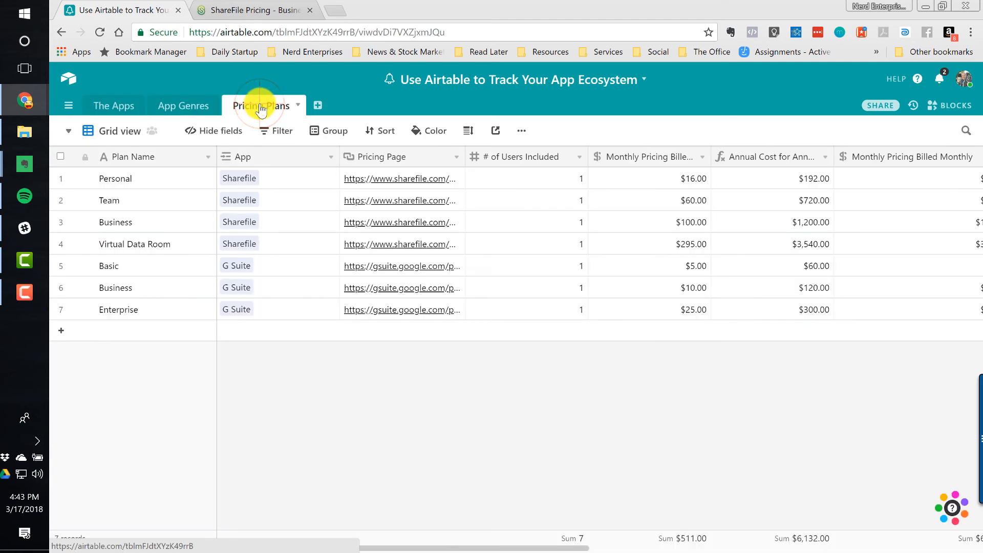
click(112, 107)
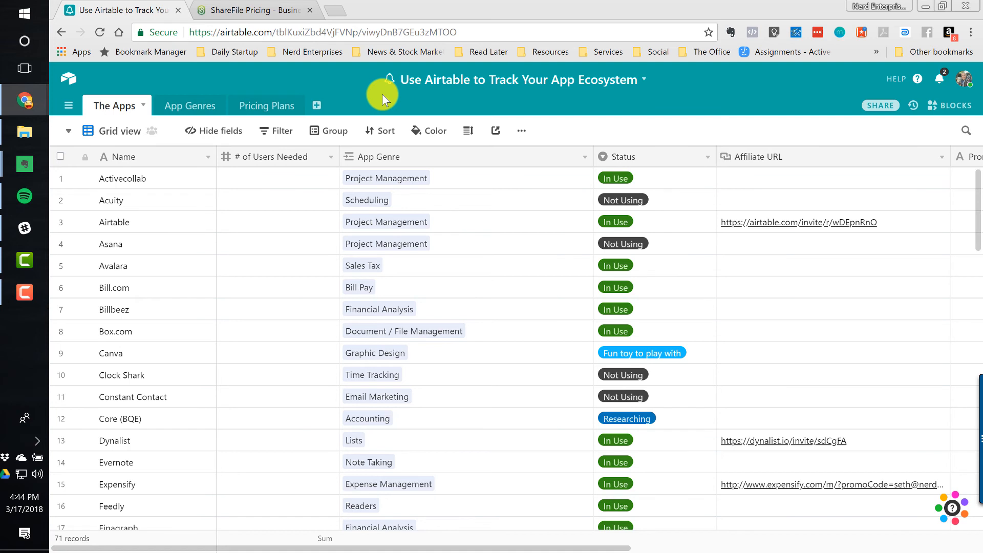
click(310, 11)
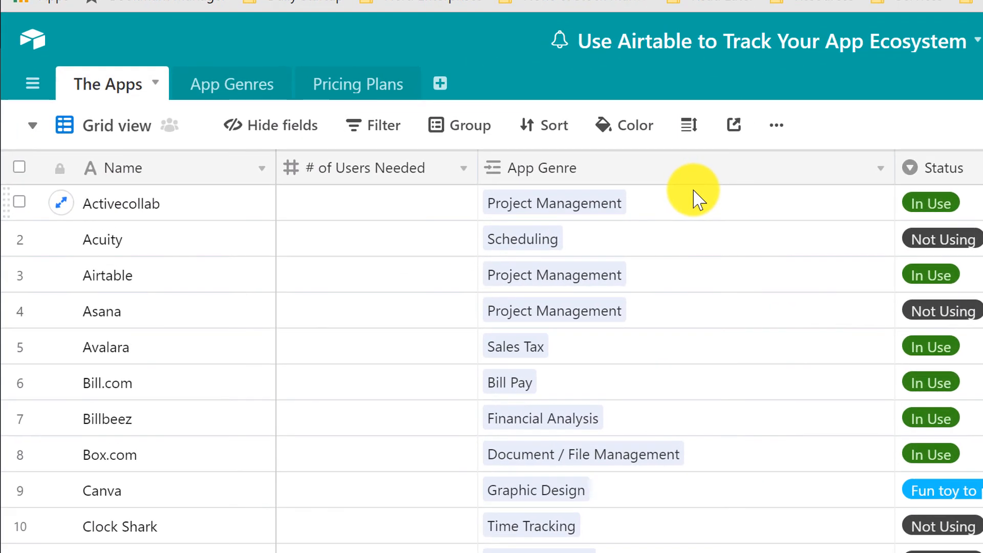
- Group the records in The Apps by App Genre
click(453, 137)
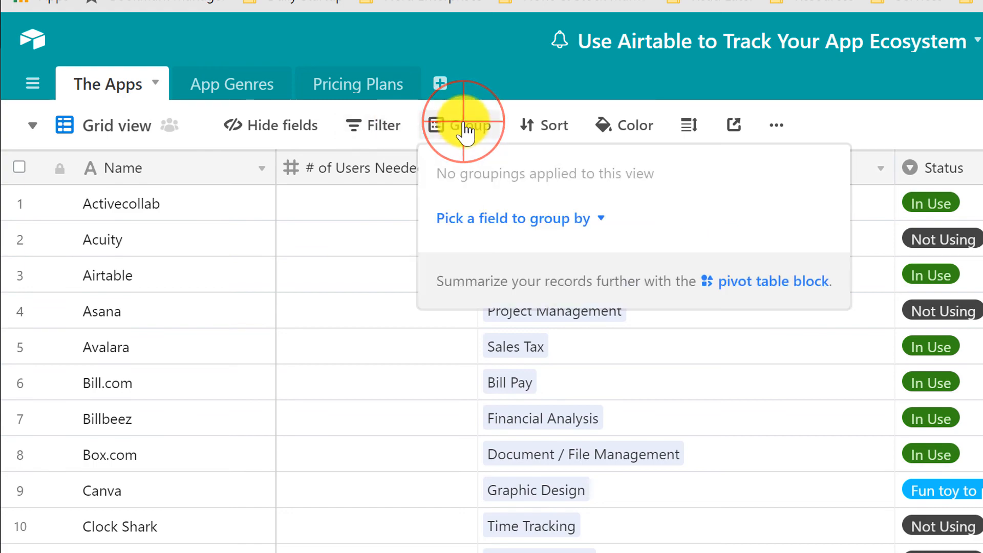
click(500, 220)
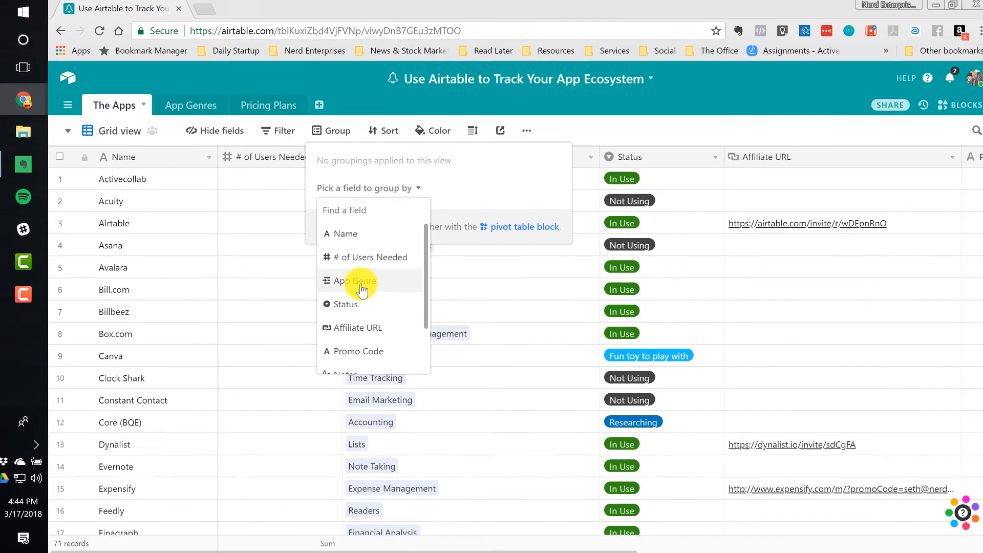
click(362, 290)
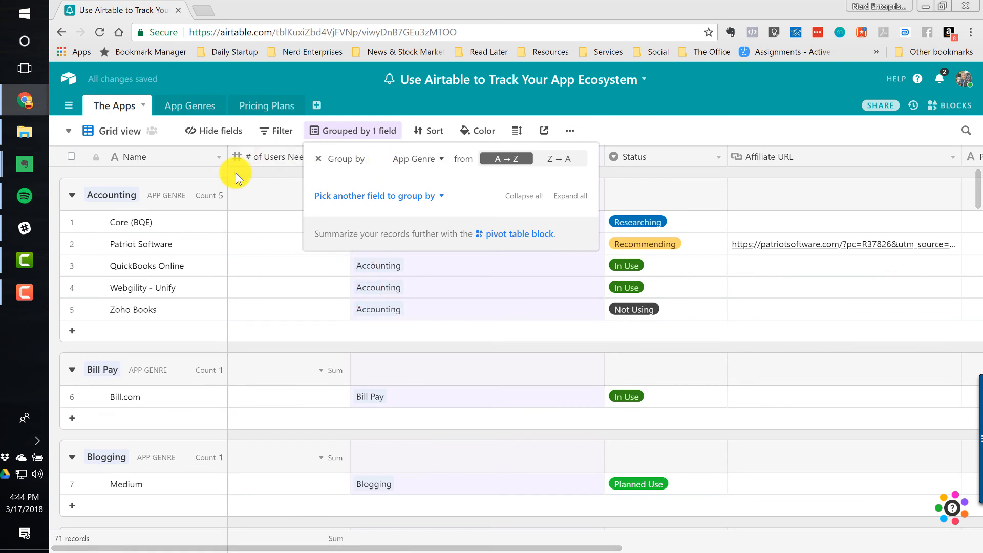
click(235, 173)
click(149, 220)
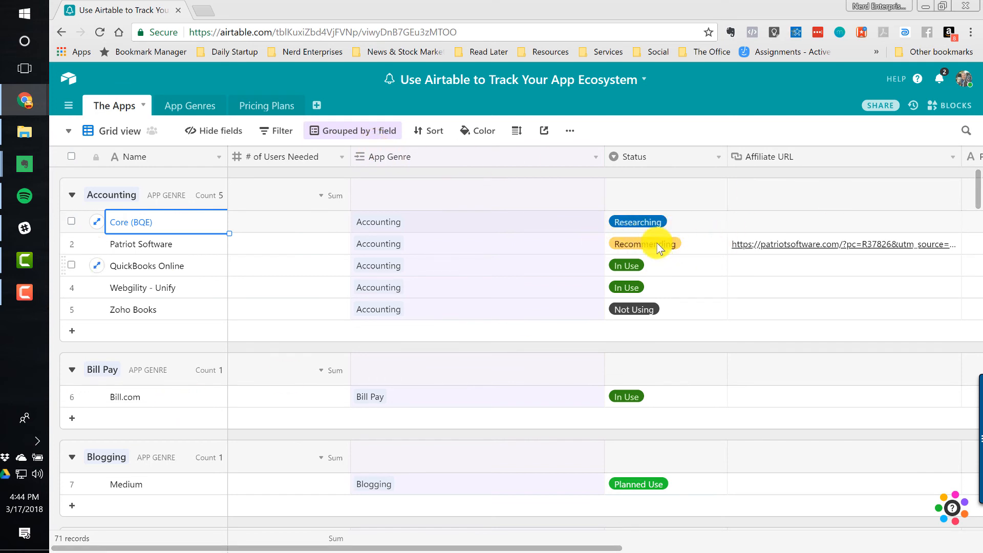
- Sort The Apps records by Status in First-Last order and apply the sort
click(427, 132)
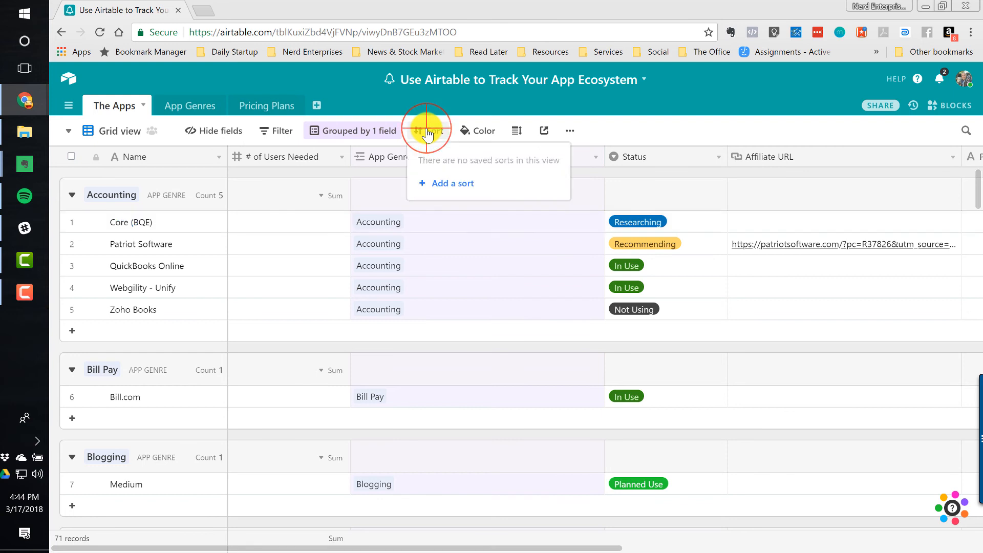
click(449, 183)
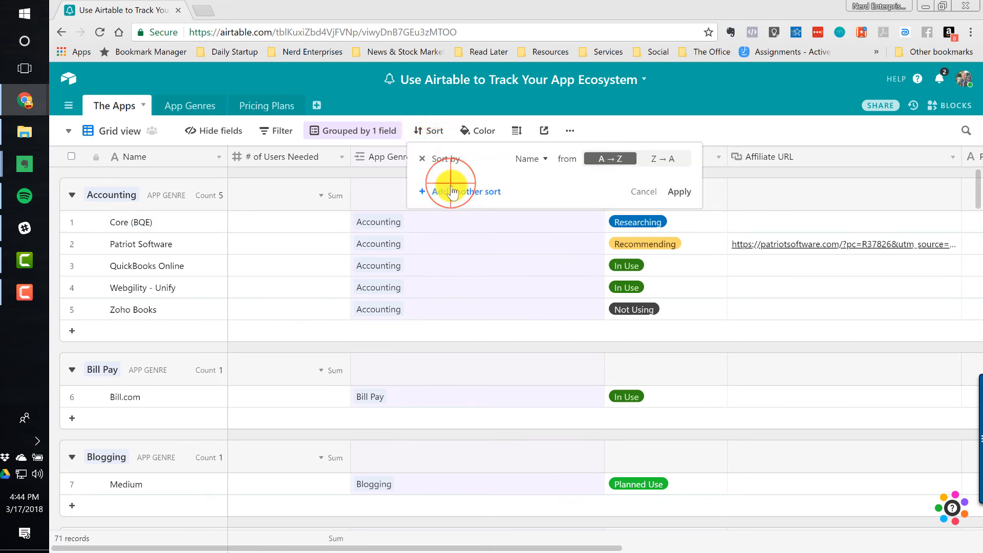
click(549, 162)
click(491, 248)
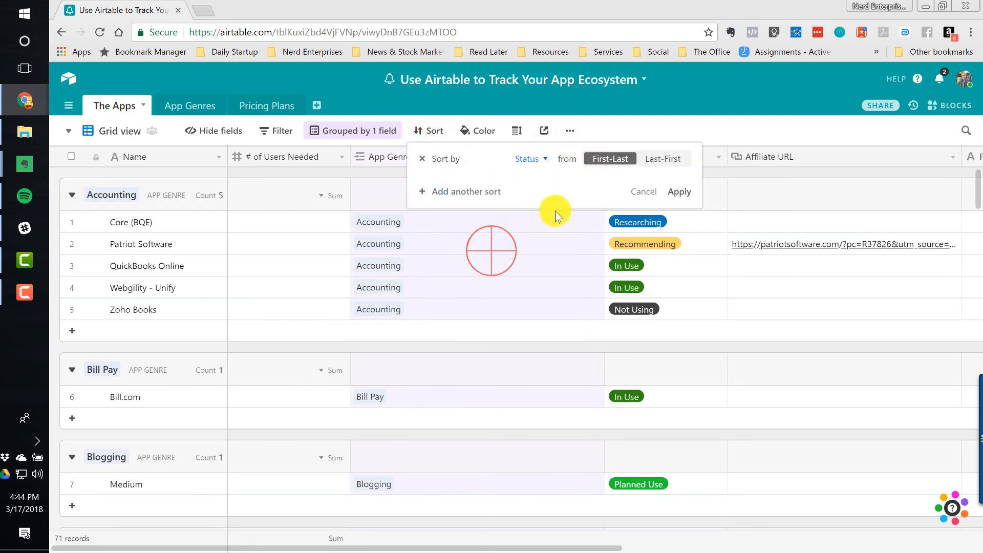
click(688, 198)
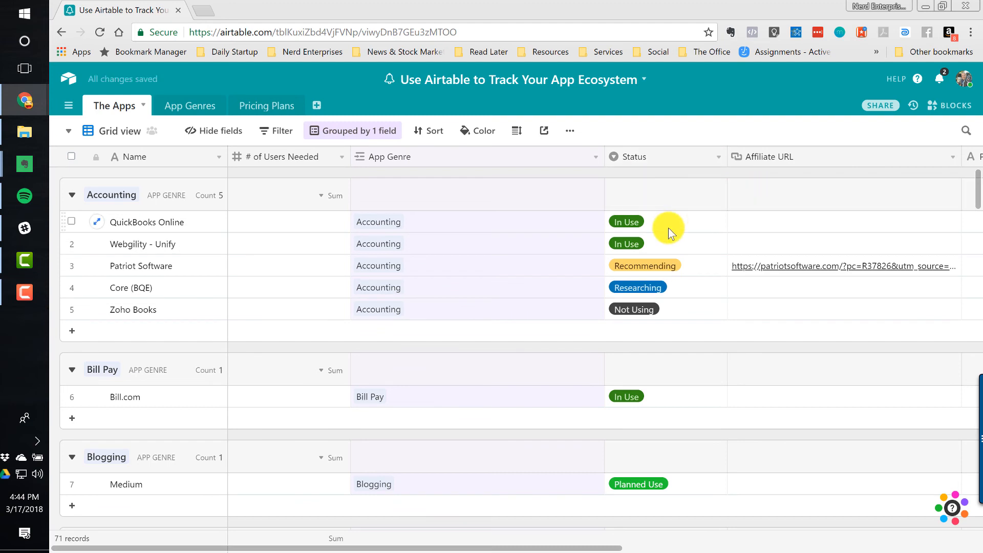
- Examine the order of the Status field's single-select options and save the field settings
click(657, 158)
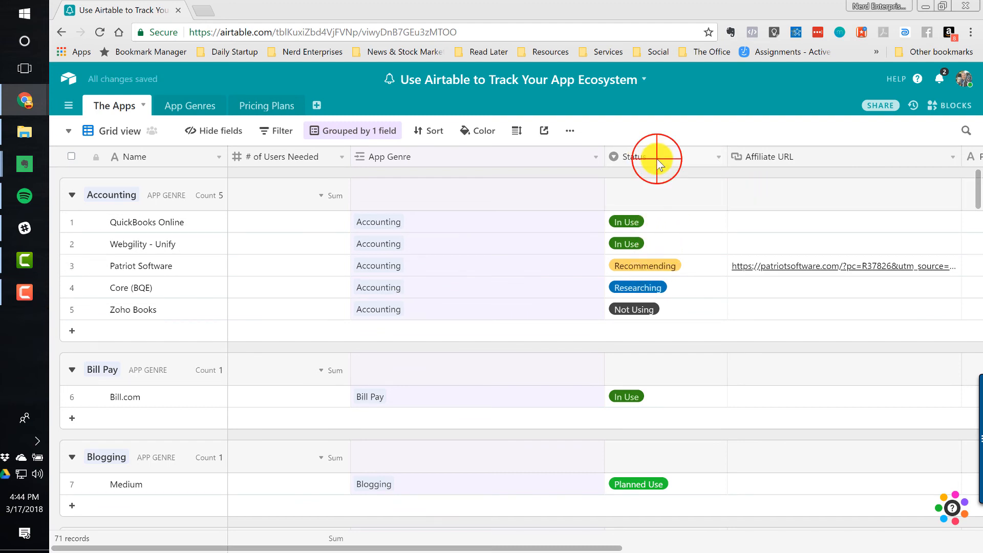
double_click(657, 159)
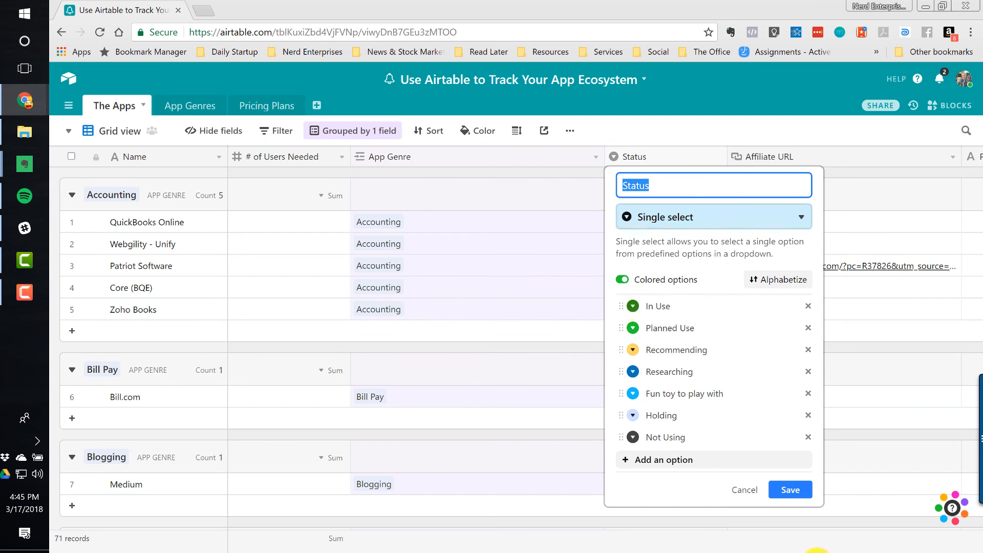
drag(621, 412, 621, 414)
click(802, 489)
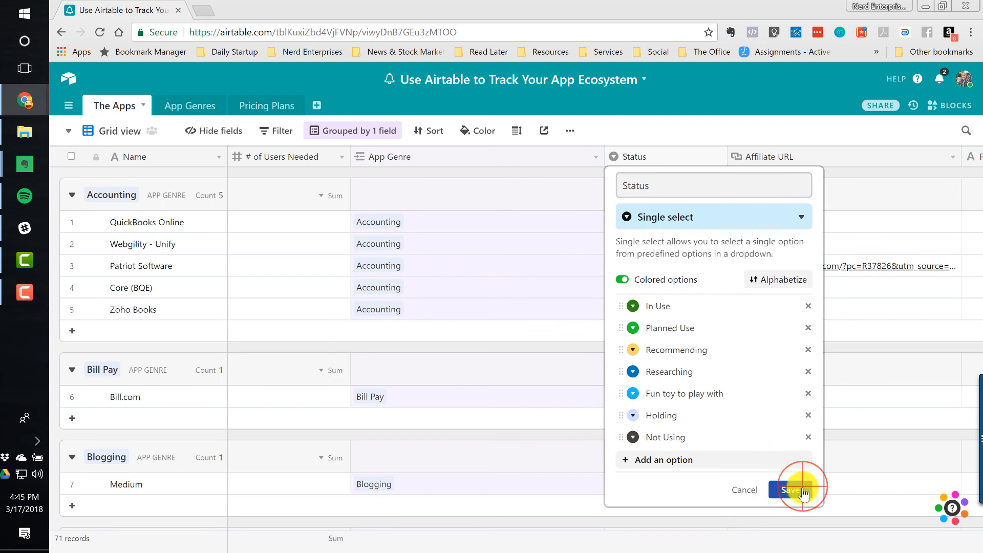
- Collapse the Accounting group and expand it again
click(71, 196)
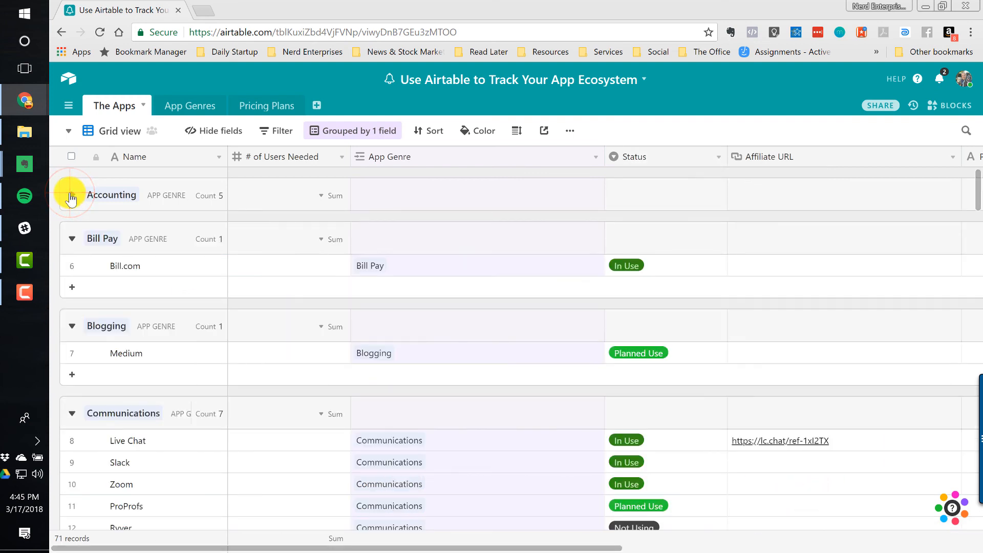
click(71, 195)
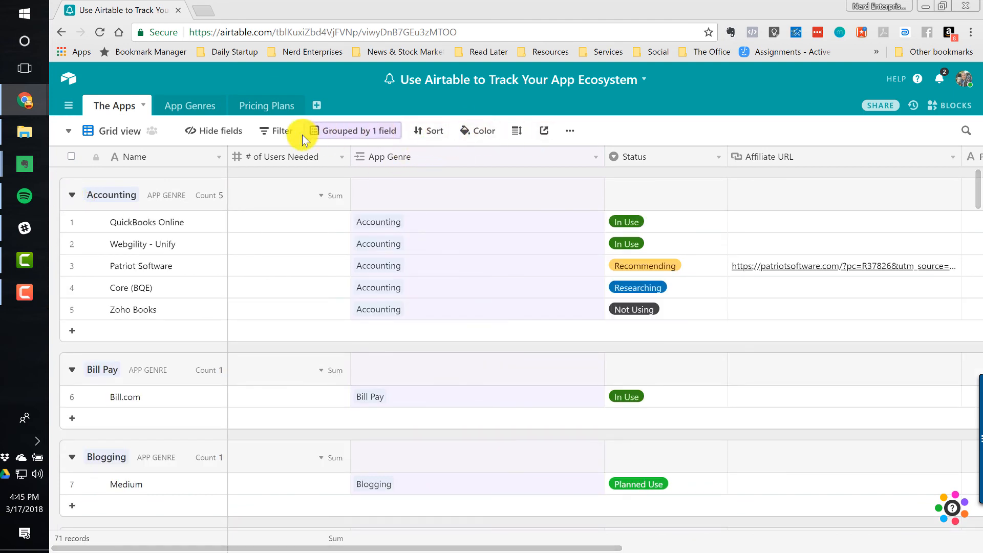
- Filter The Apps to records whose App Genre contains Communications
click(278, 132)
click(287, 182)
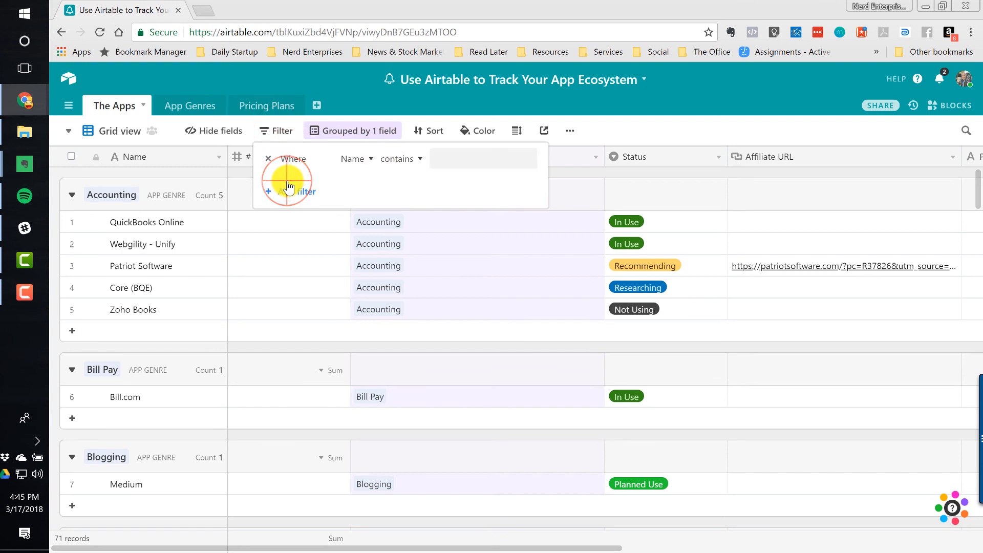
click(365, 160)
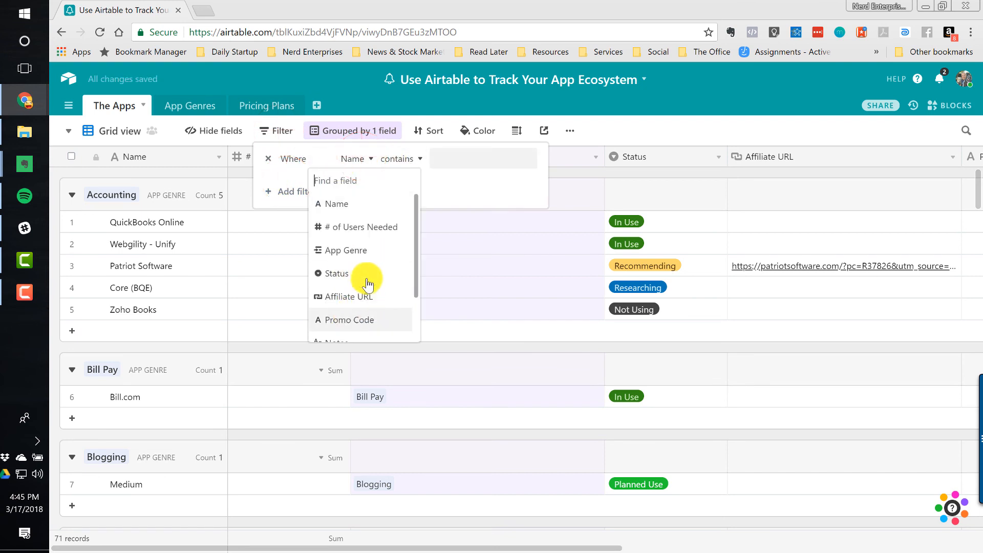
scroll(364, 276, down, 2)
scroll(362, 258, up, 2)
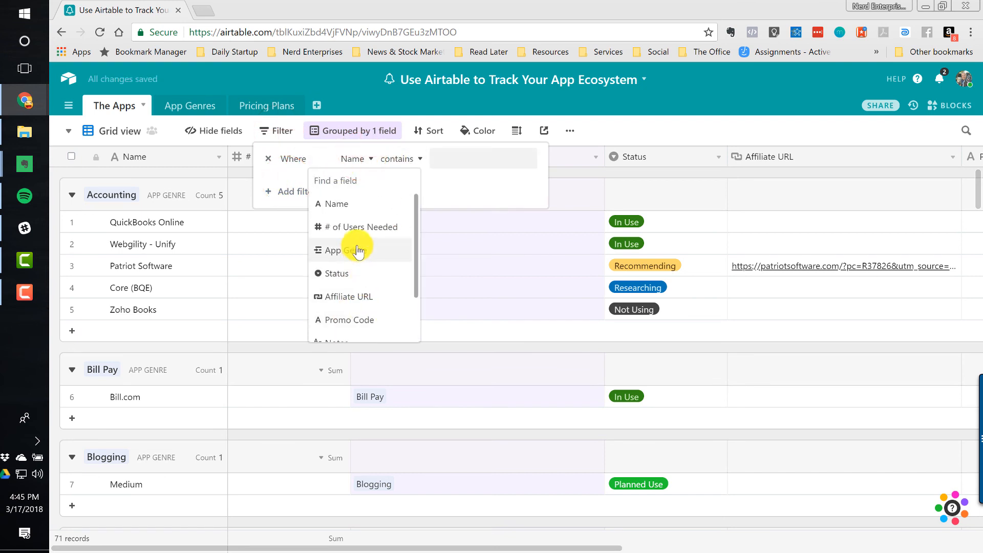
click(357, 247)
click(468, 157)
text(Co)
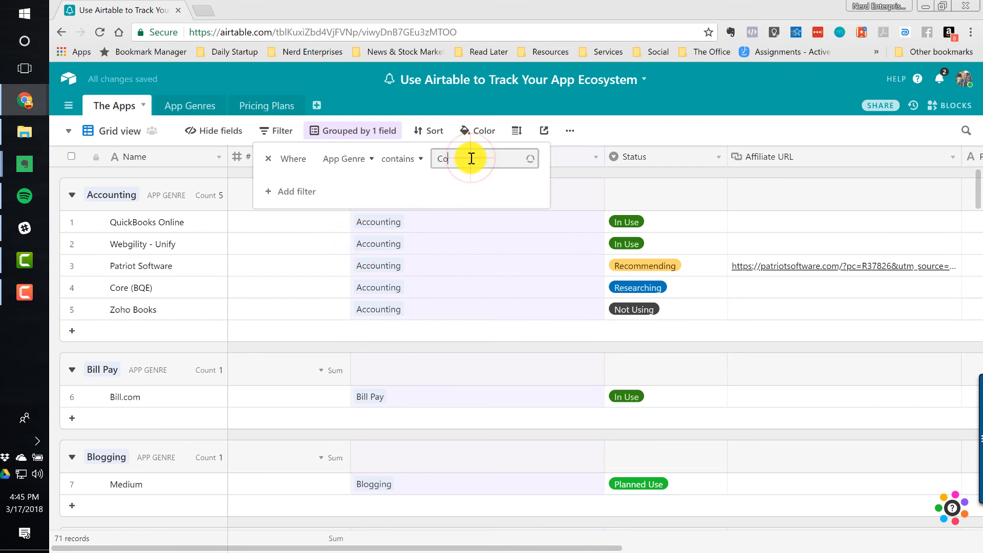
text(mmu)
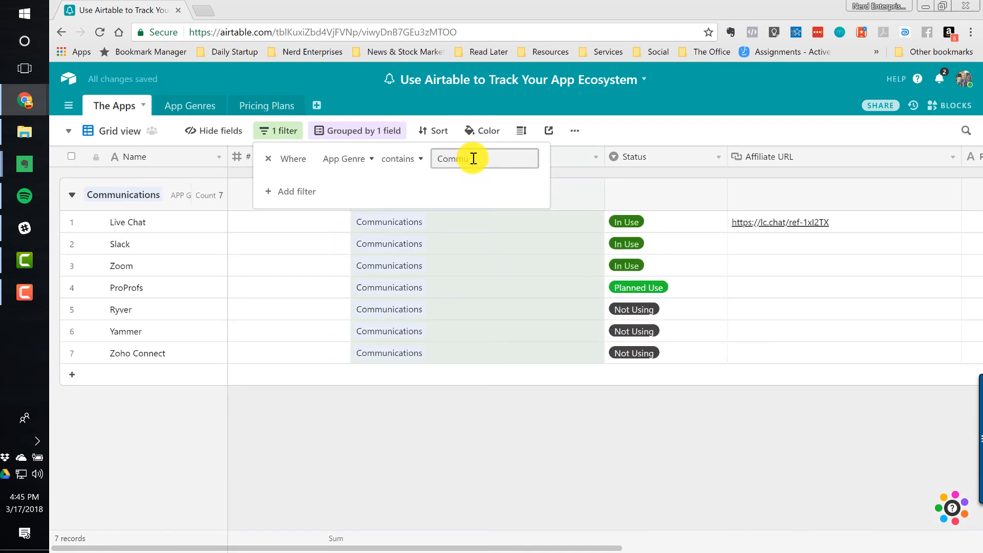
text(nications)
click(239, 220)
click(186, 229)
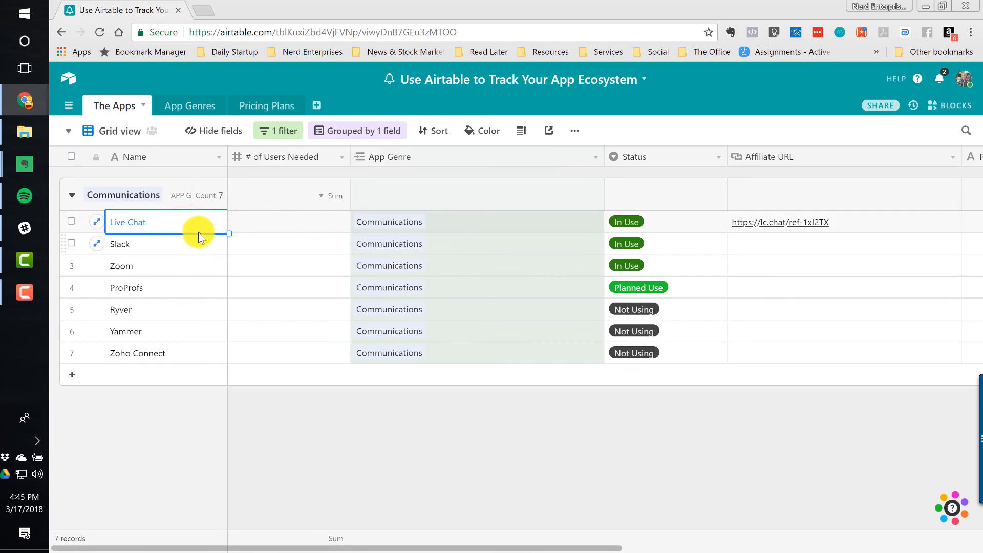
- Remove the App Genre filter from The Apps
click(285, 131)
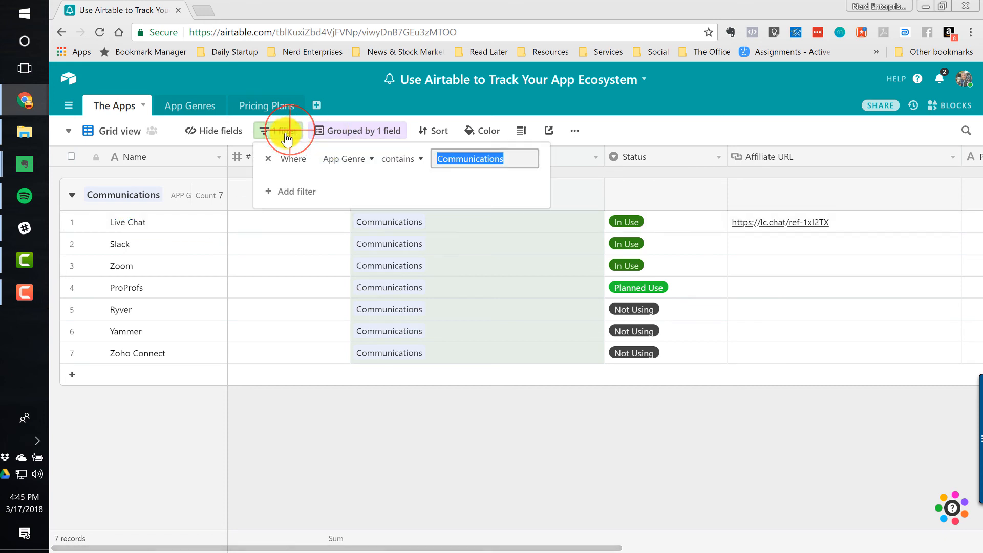
click(268, 153)
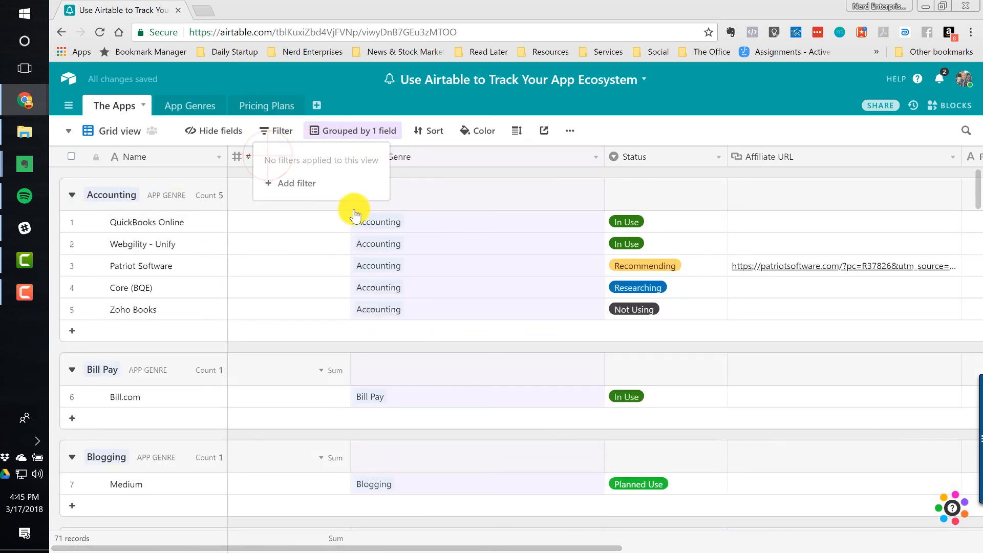
click(430, 172)
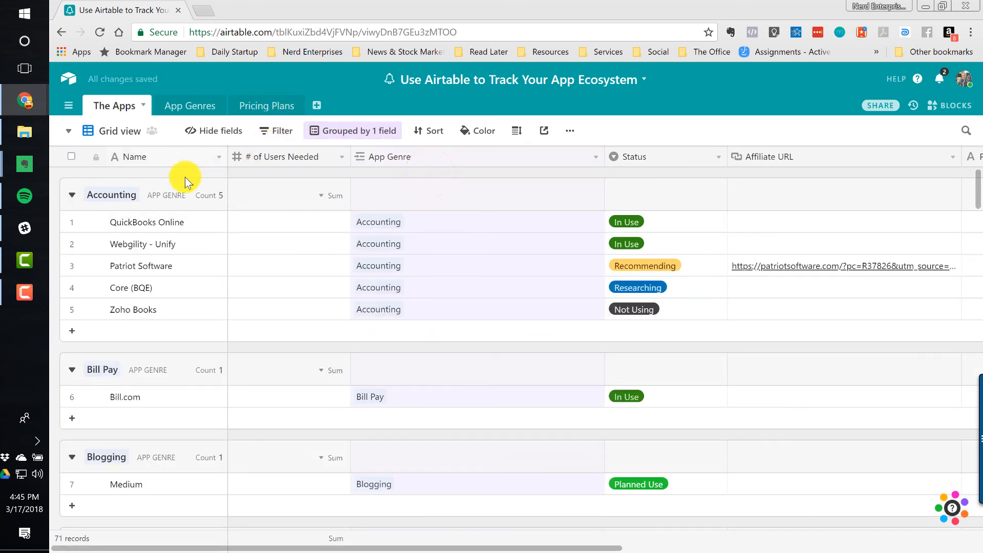
click(70, 131)
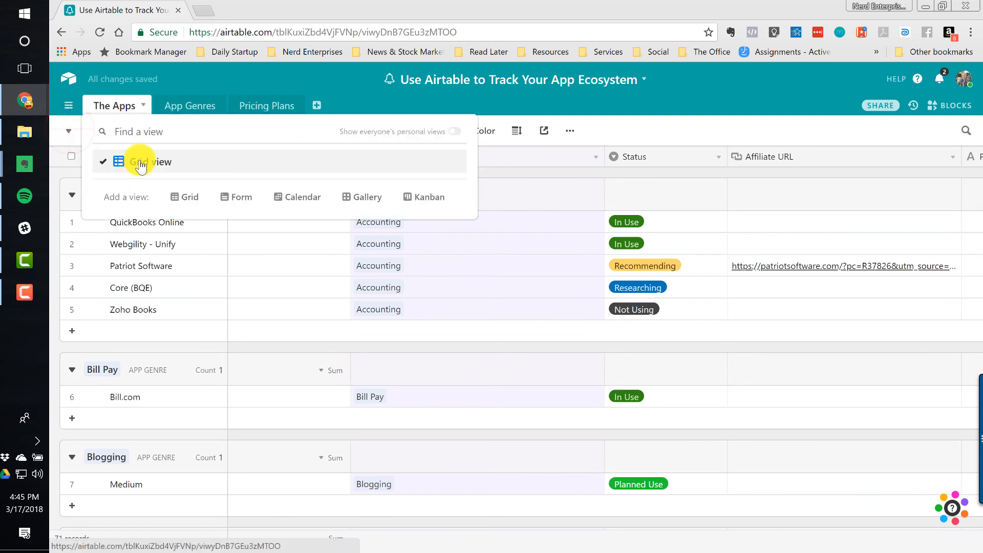
click(554, 172)
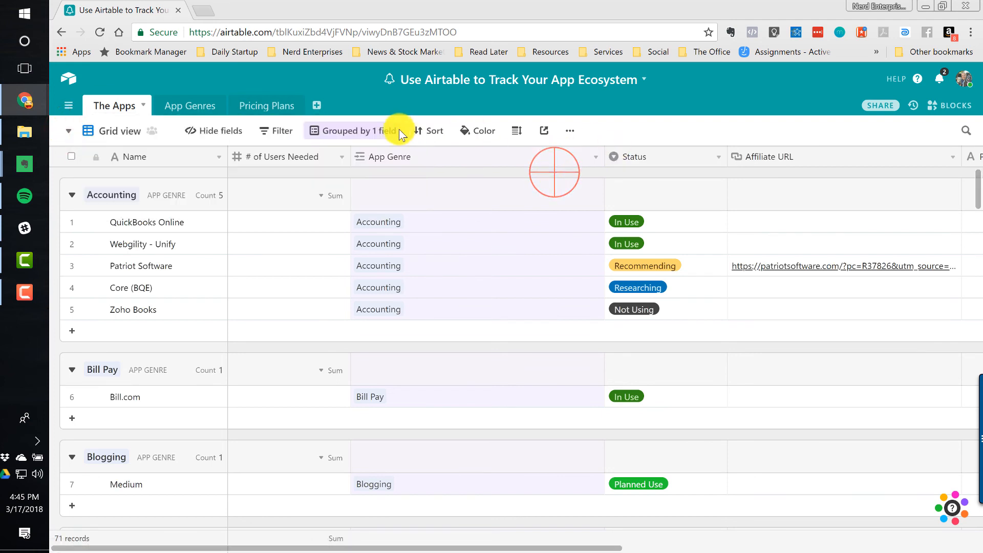
- Remove the App Genre grouping from The Apps and go to the first record's name
click(346, 135)
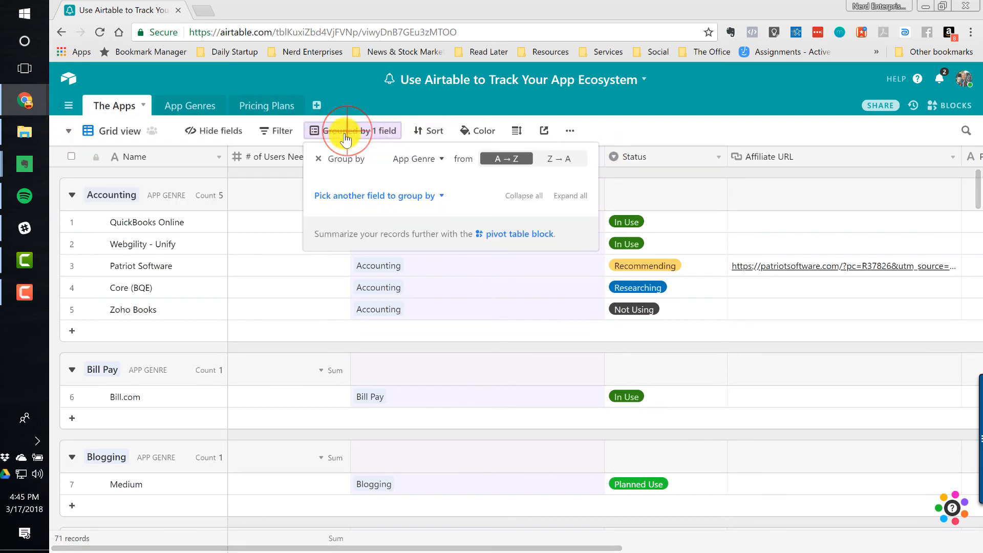
click(319, 158)
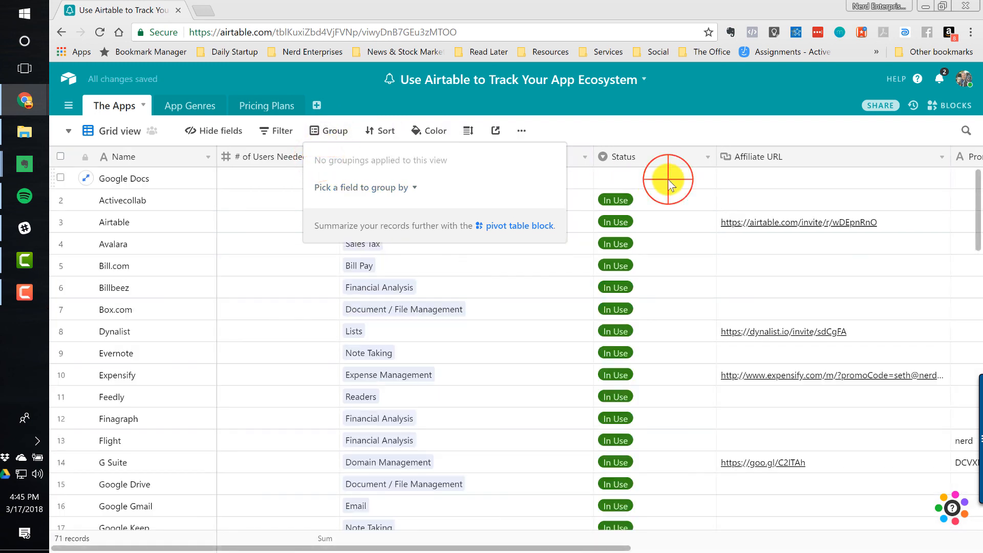
click(668, 179)
click(162, 266)
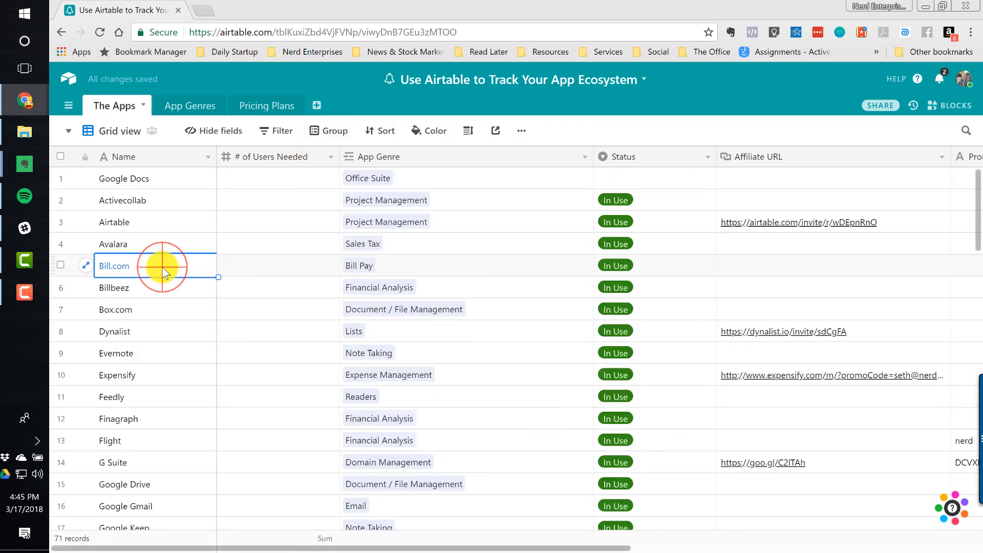
key(ctrl+Up)
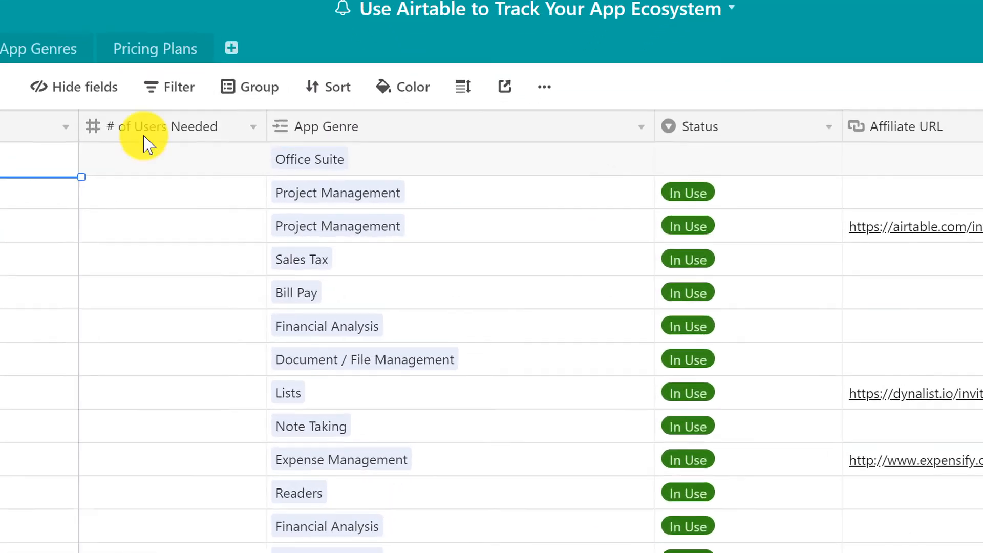
- Sort The Apps records by Name from A → Z instead of by Status
click(331, 87)
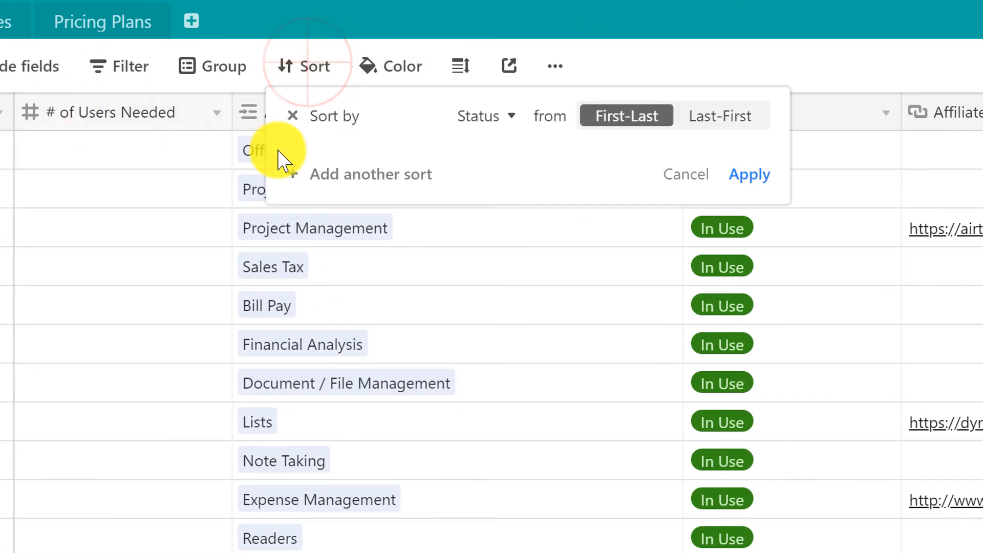
click(504, 110)
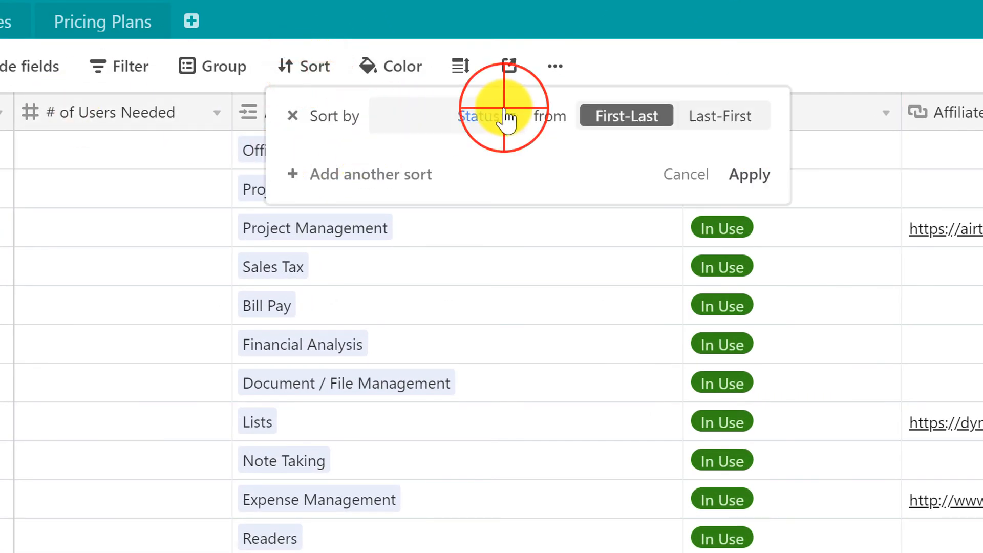
click(419, 197)
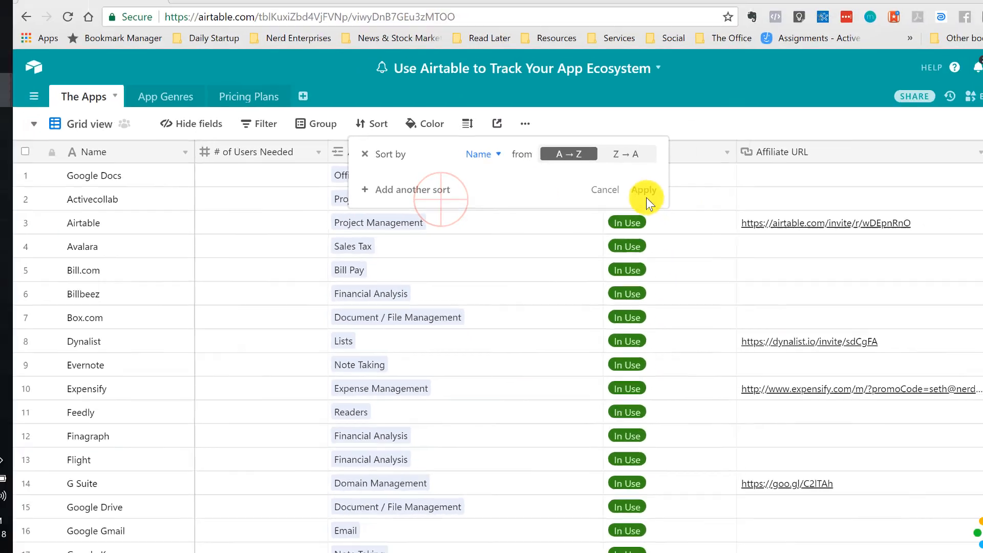
click(749, 175)
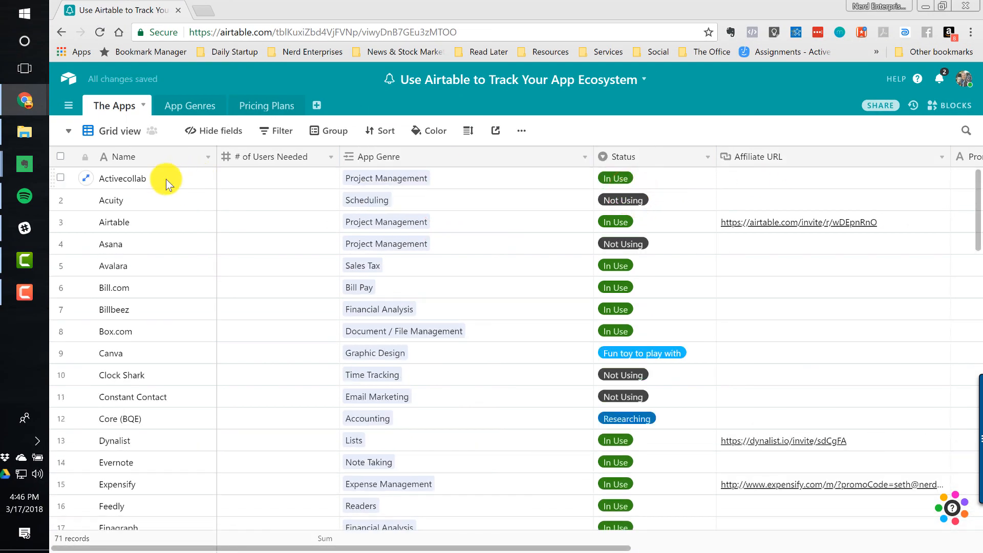
click(166, 179)
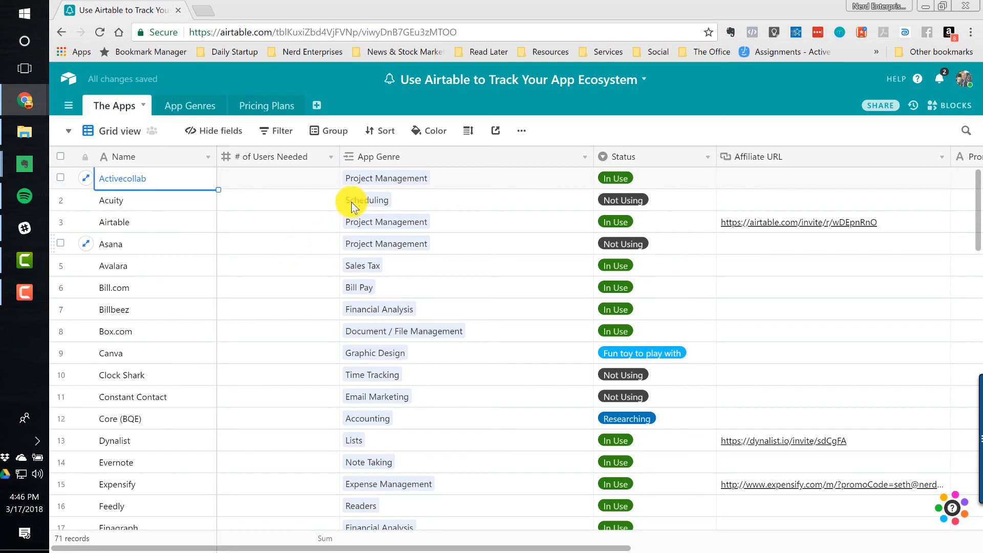
click(381, 131)
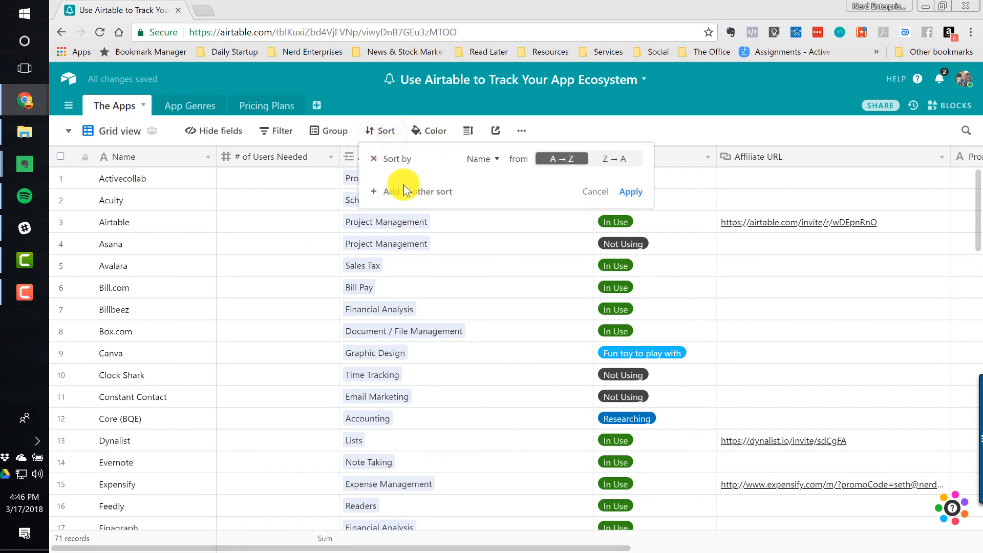
click(184, 181)
click(178, 181)
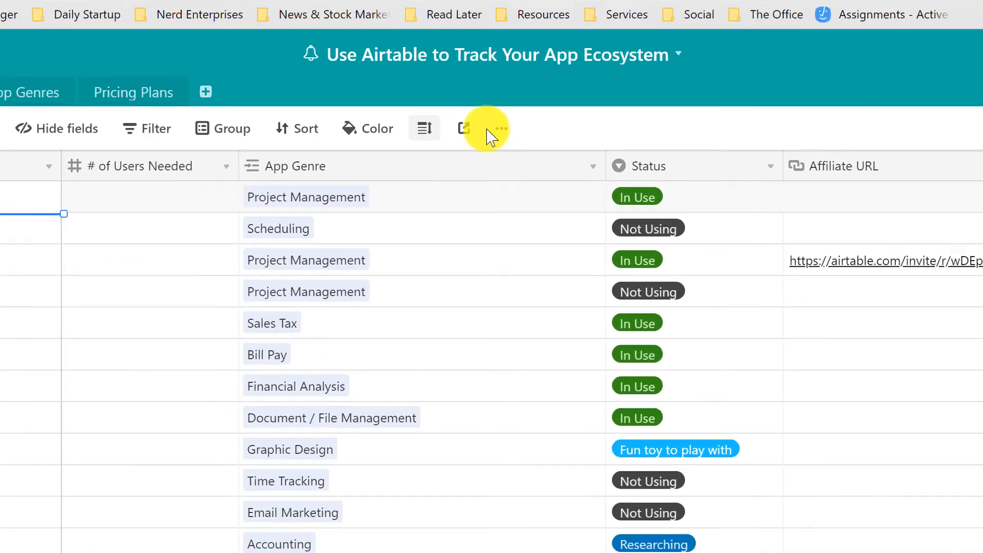
- Duplicate the Grid view of The Apps and name the copy "Apps by Genre"
click(521, 131)
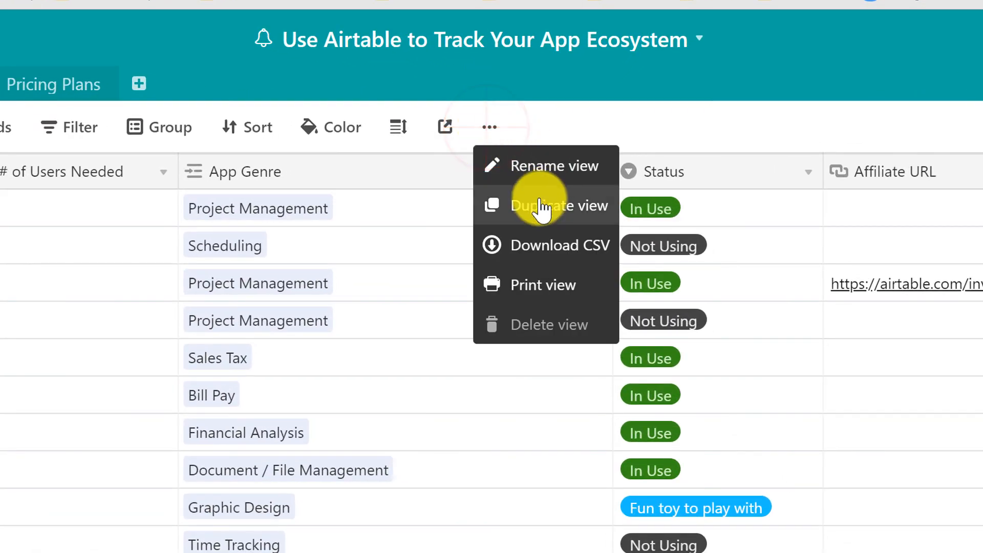
click(542, 207)
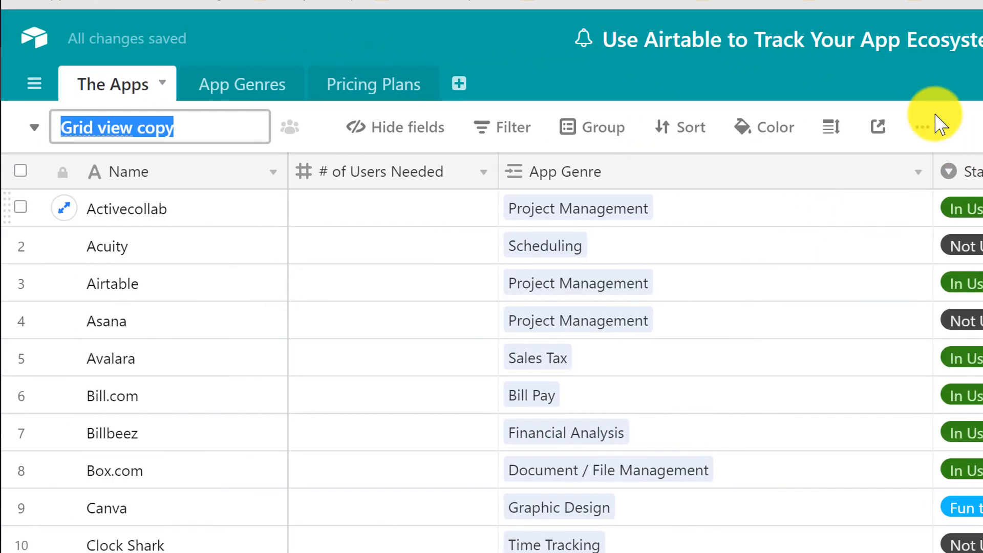
click(193, 128)
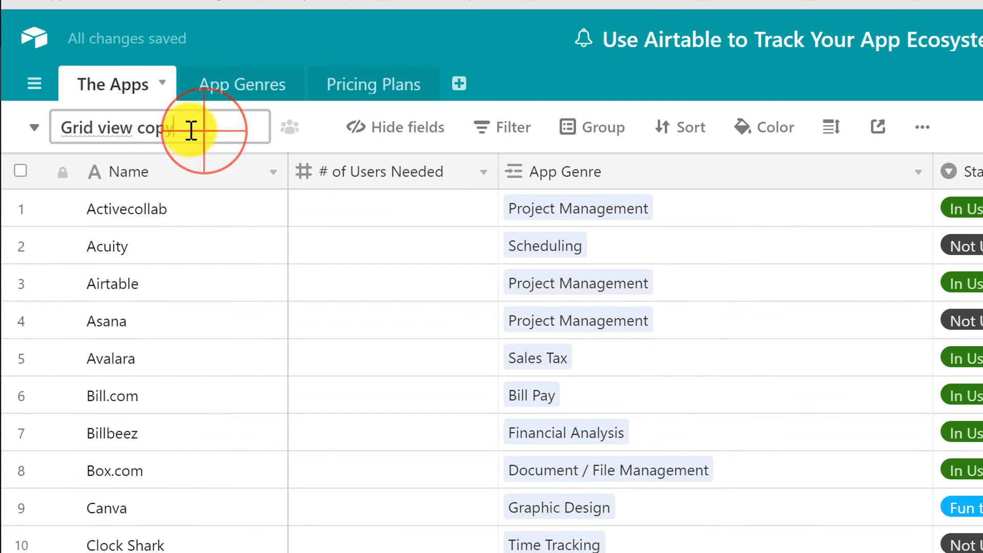
double_click(194, 126)
text(Apps)
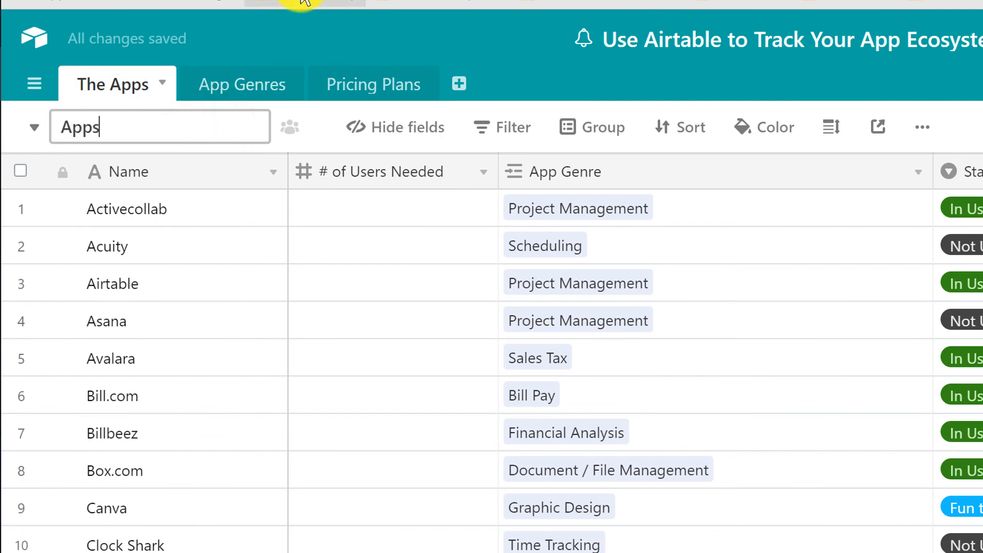
text( by Genre)
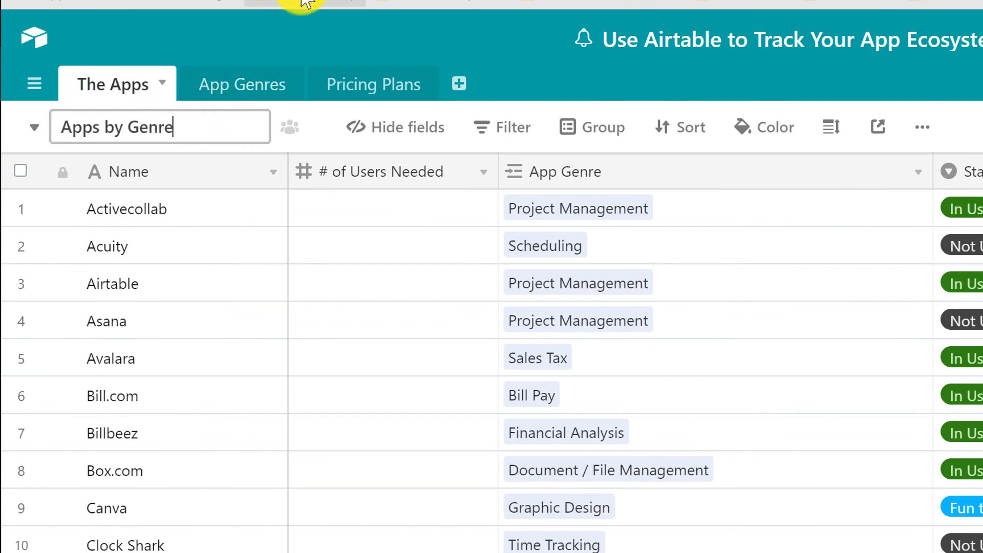
key(Return)
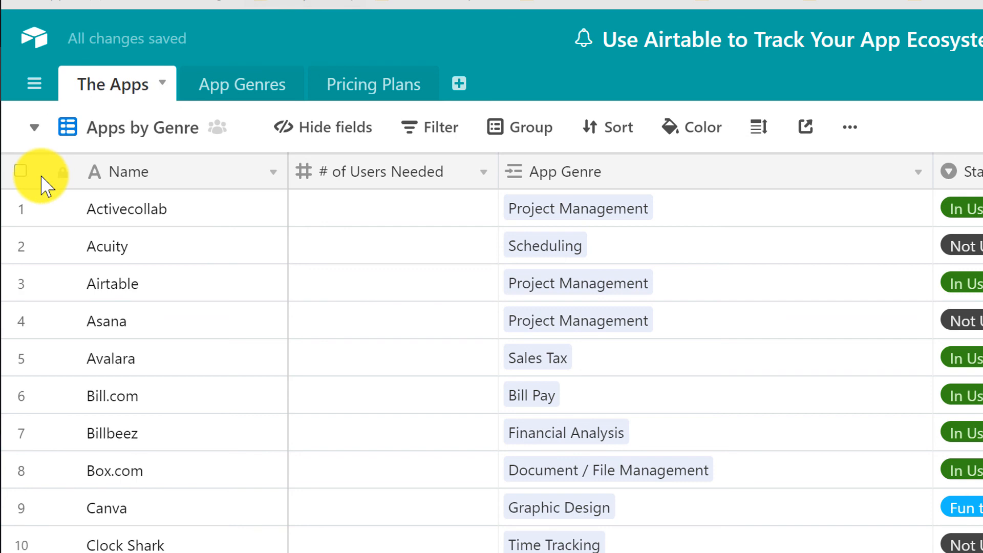
- Switch The Apps to Grid view and back to the Apps by Genre view
click(35, 127)
click(171, 180)
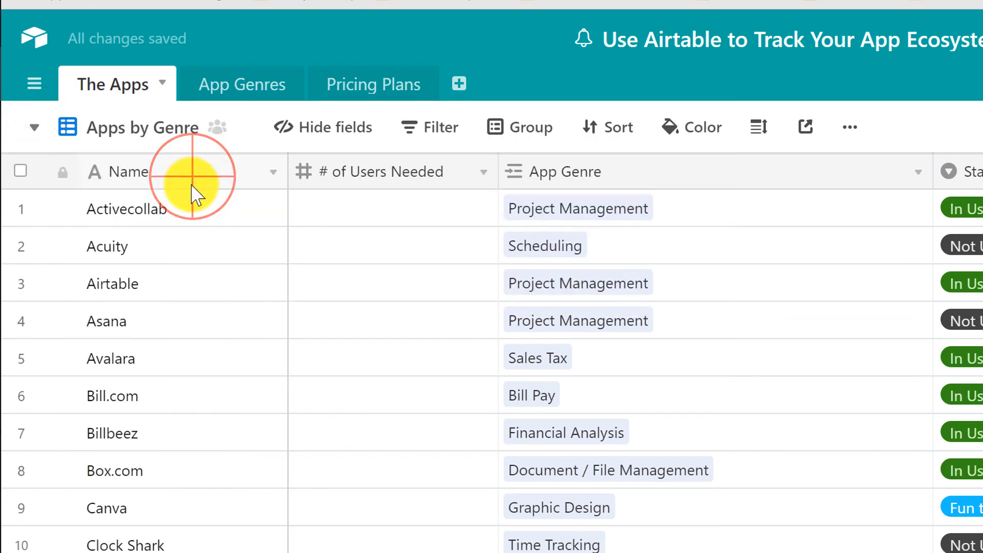
click(136, 128)
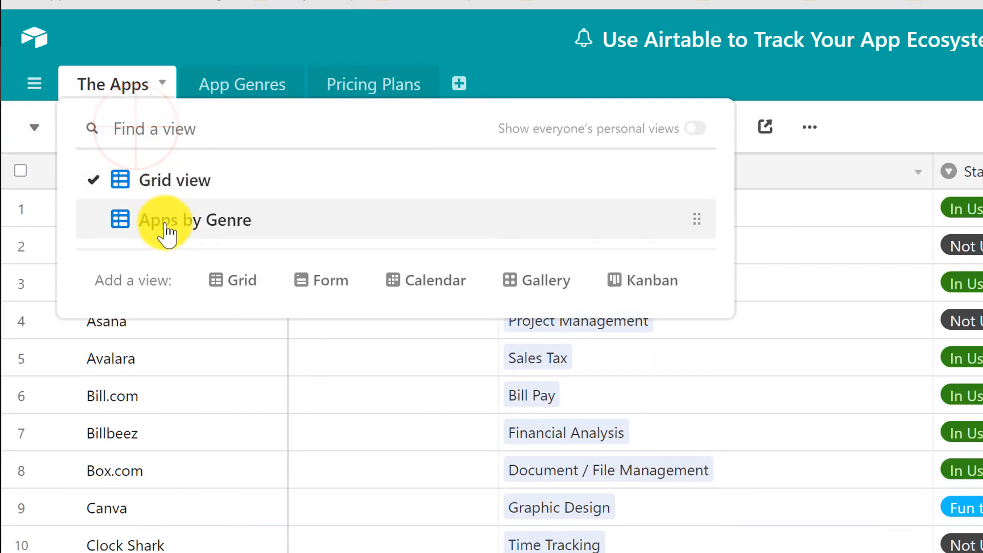
click(165, 224)
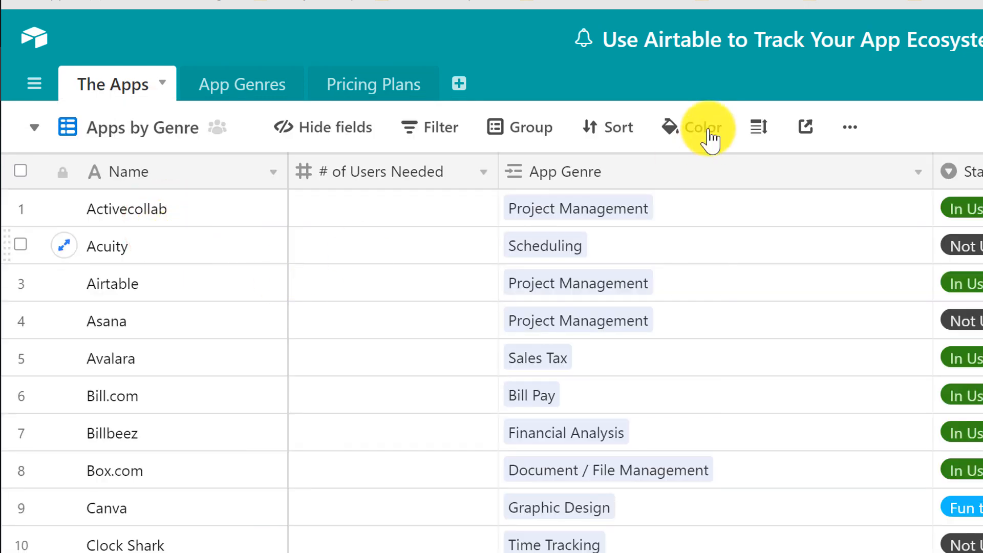
- Group the Apps by Genre view by the App Genre field
click(531, 128)
click(577, 221)
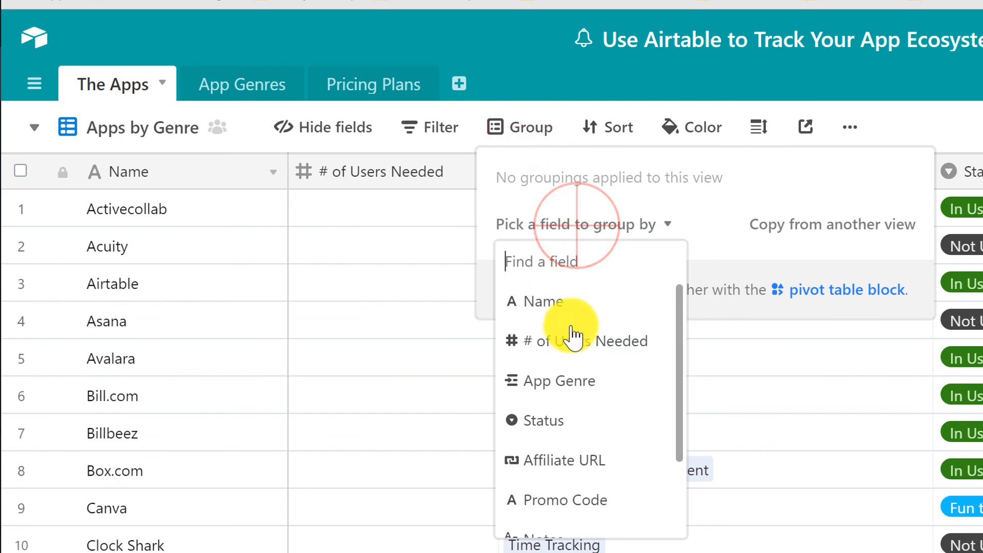
click(570, 399)
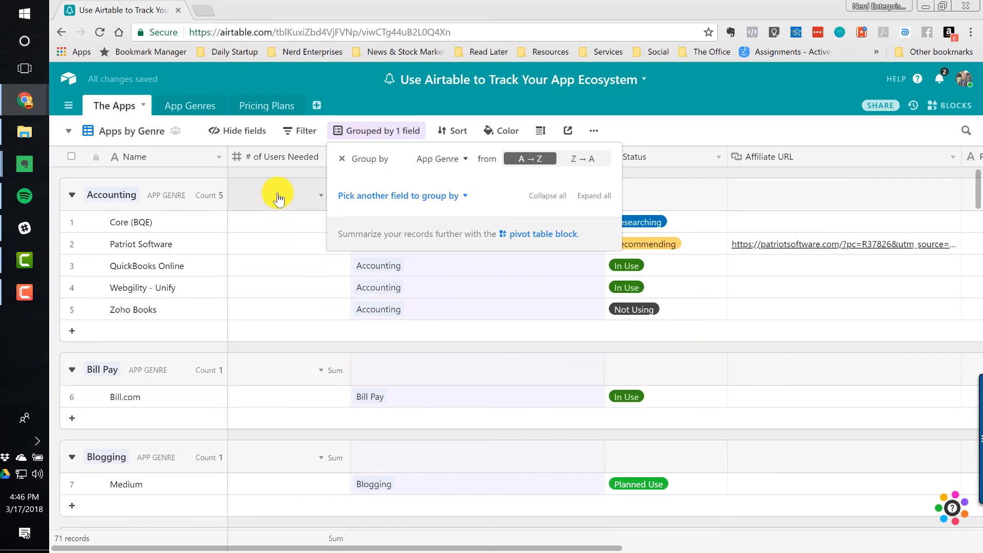
click(269, 174)
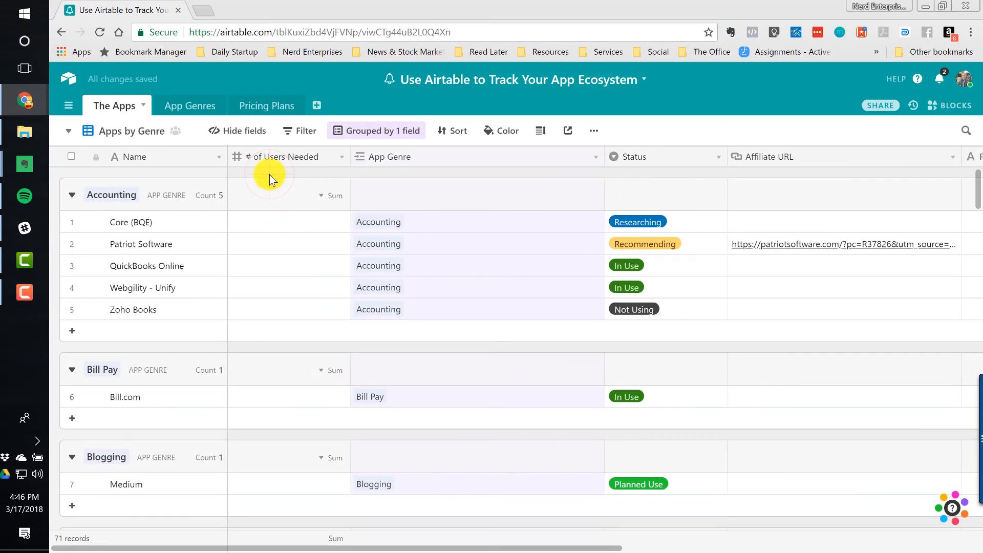
- Compare the ungrouped Grid view with the grouped Apps by Genre view, ending on Apps by Genre
click(108, 135)
click(138, 161)
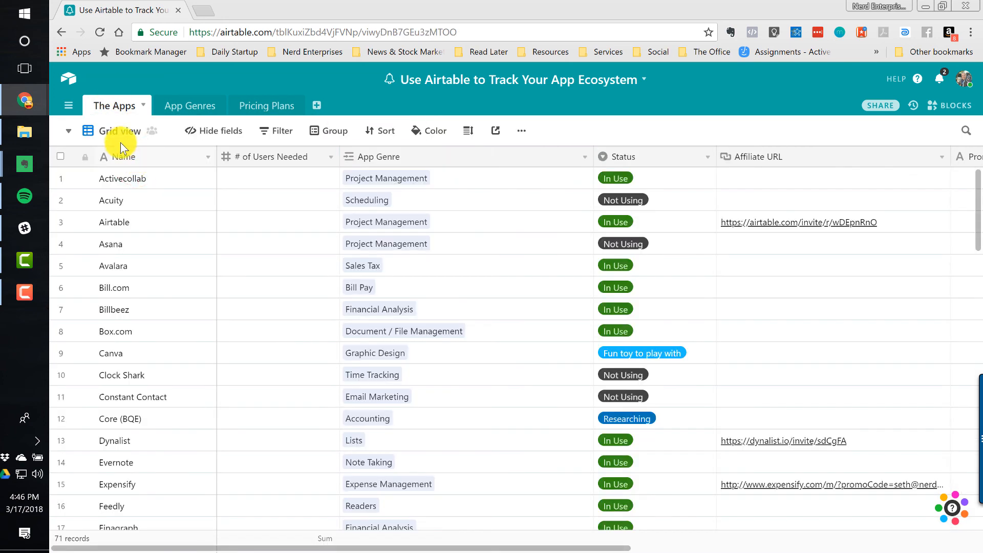
click(120, 130)
click(139, 187)
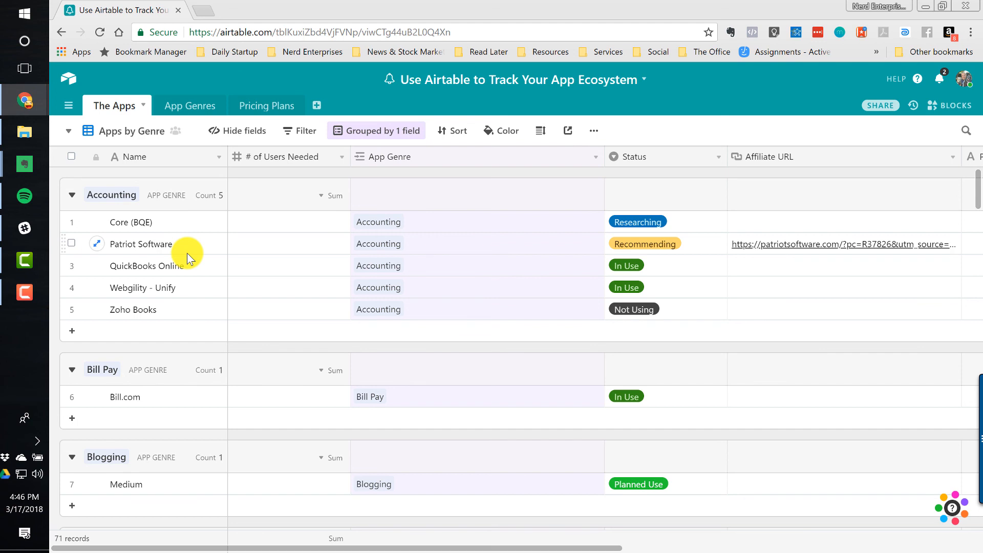
- Collapse the Accounting and Bill Pay groups and expand both again
click(72, 195)
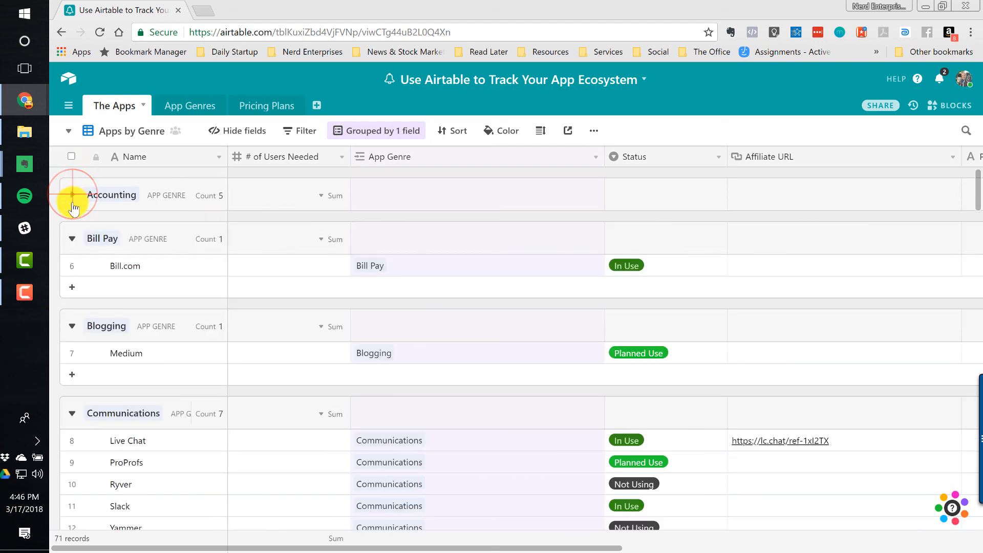
click(72, 238)
click(71, 194)
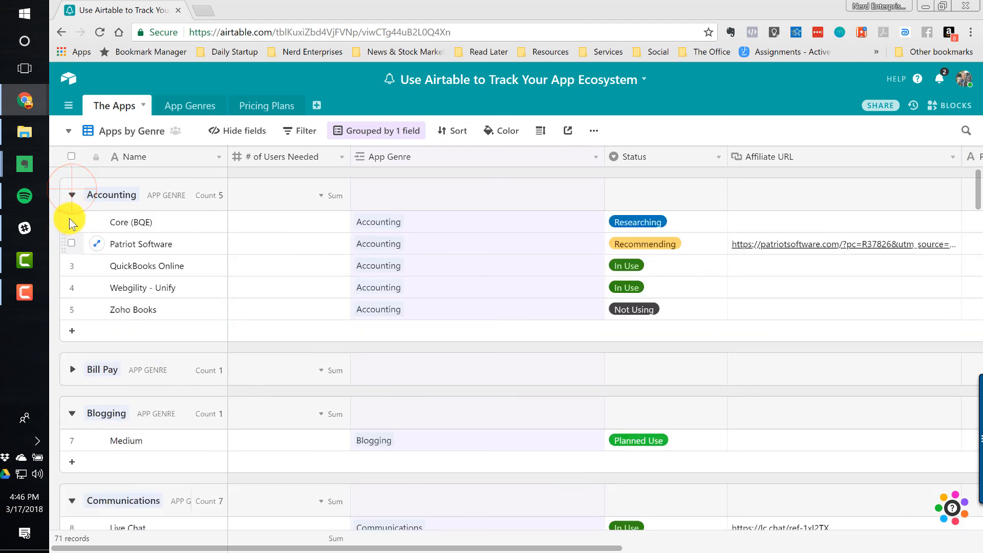
click(72, 369)
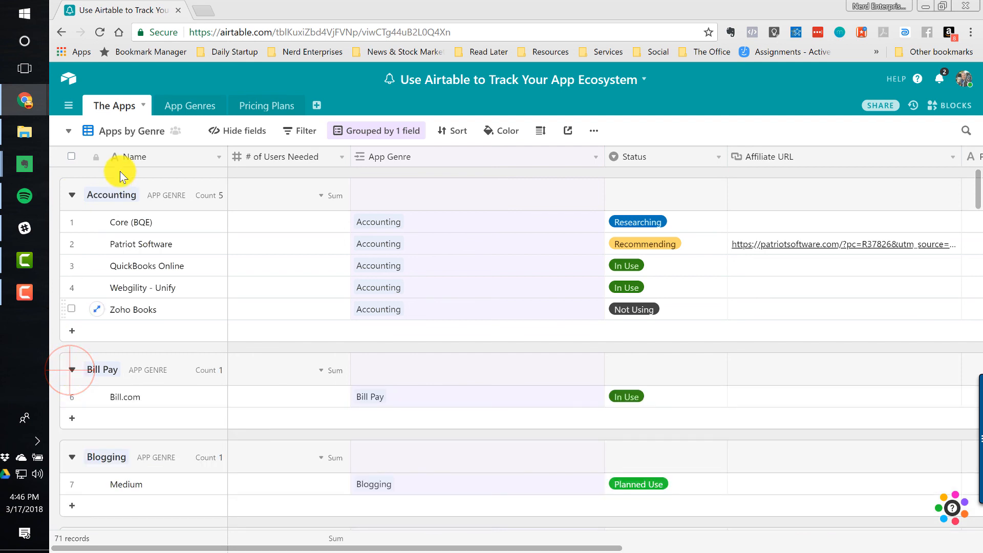
- Group the Pricing Plans table's Grid view by the App field
click(266, 107)
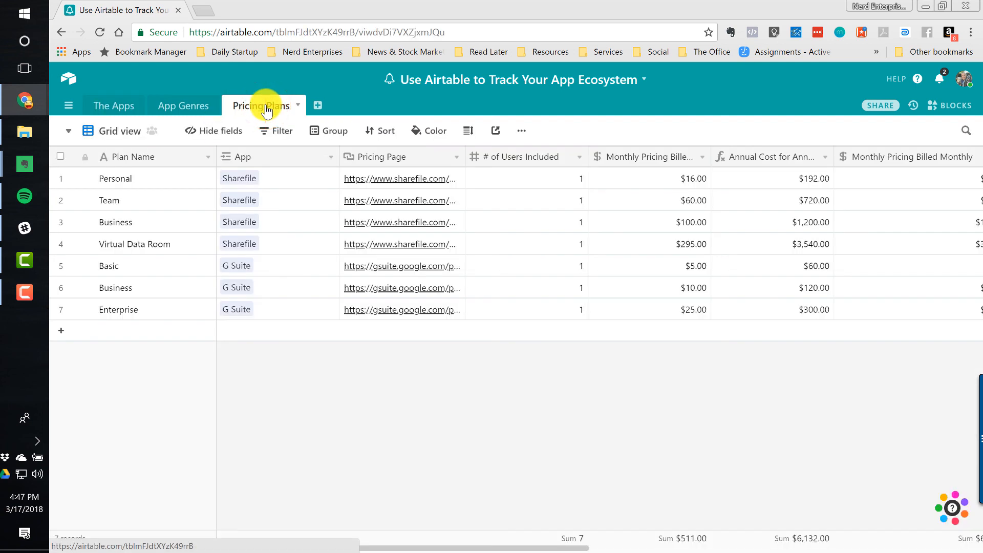
click(337, 134)
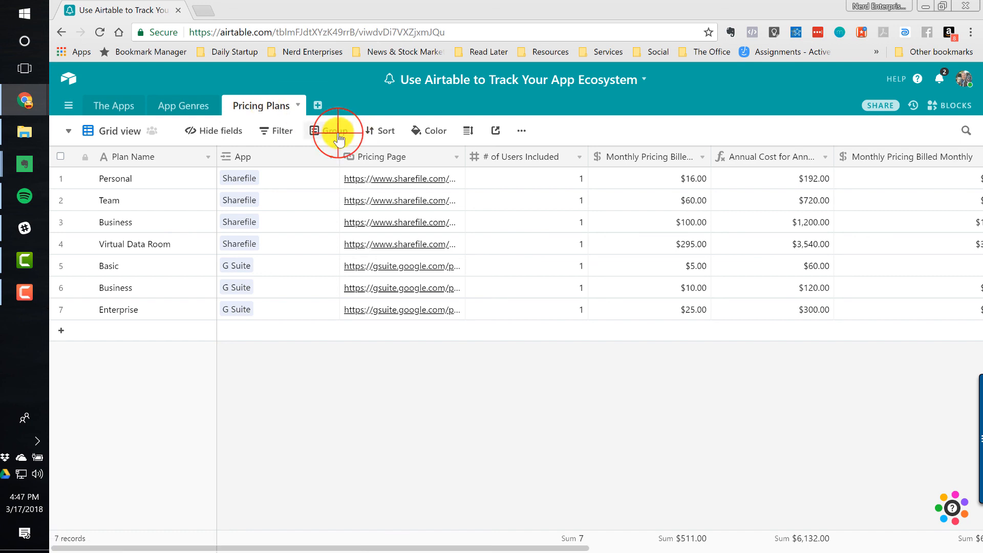
click(348, 187)
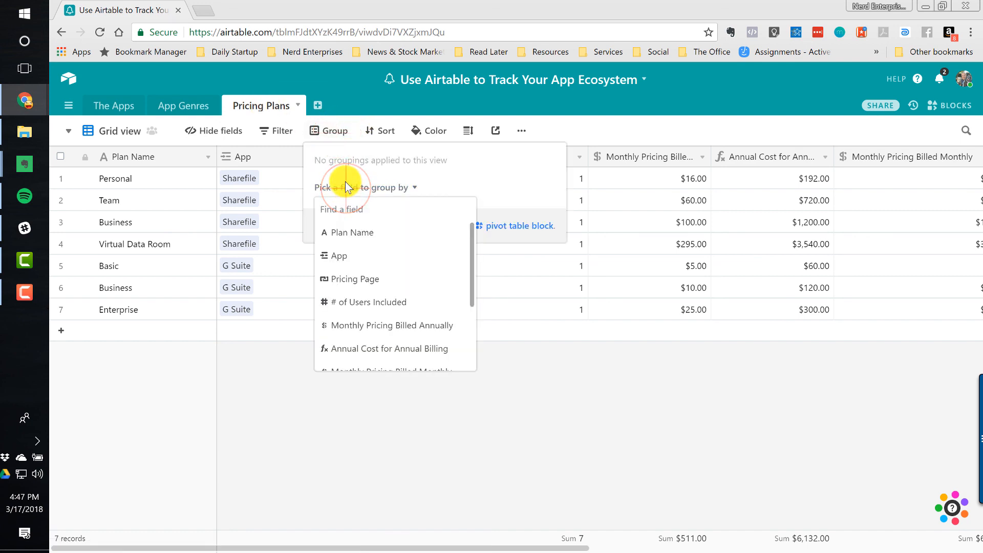
click(341, 258)
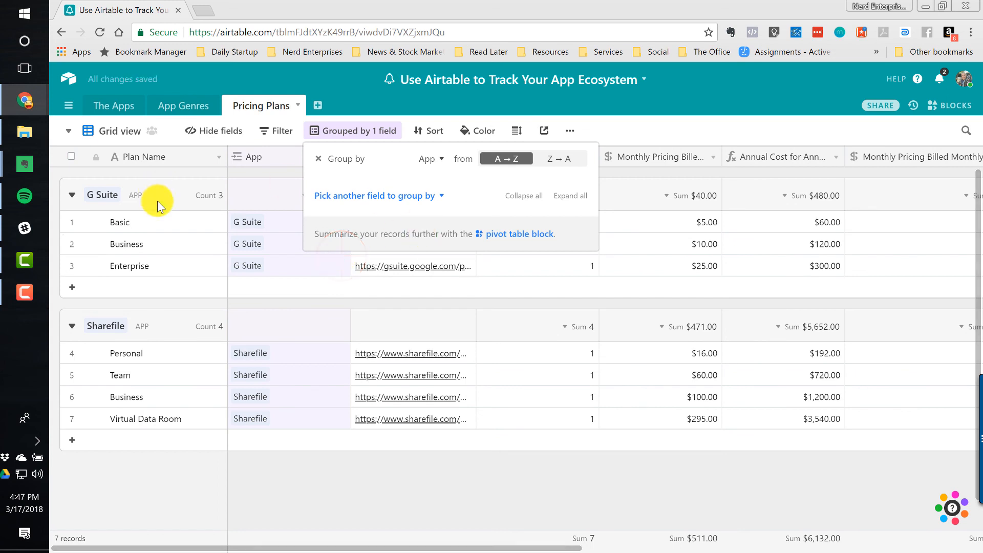
click(159, 223)
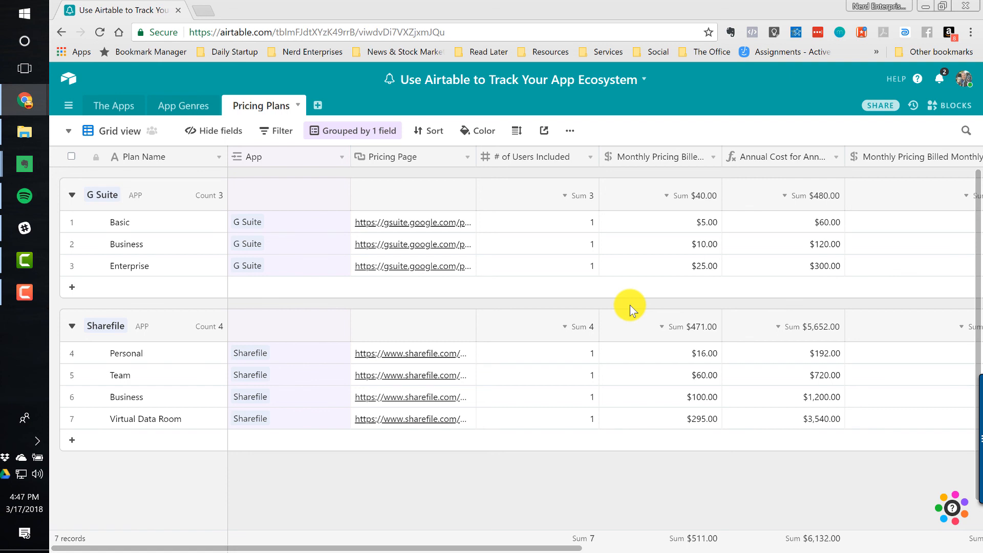
- Add a blank plan under Sharefile with its App changed to Airtable, plus another blank plan in the Airtable group
click(132, 445)
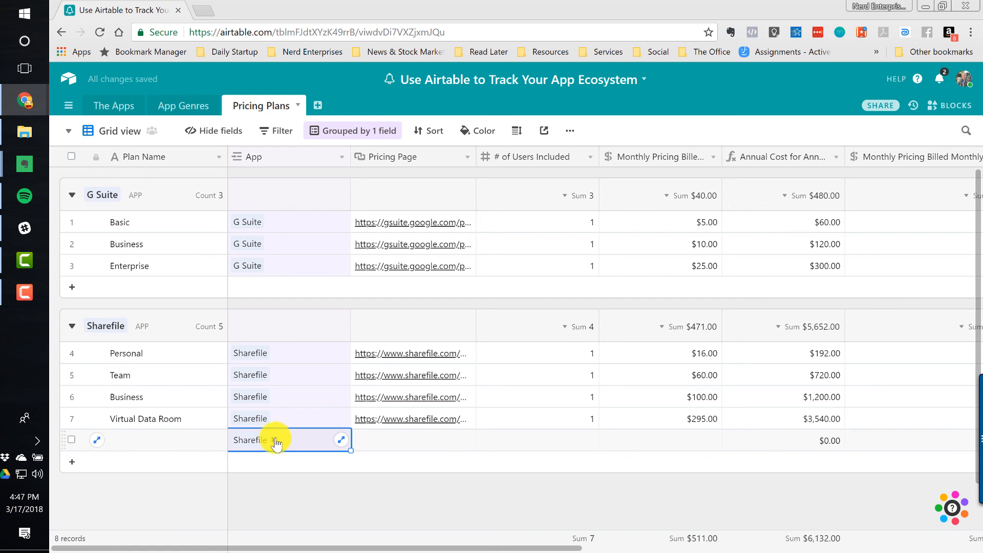
click(274, 441)
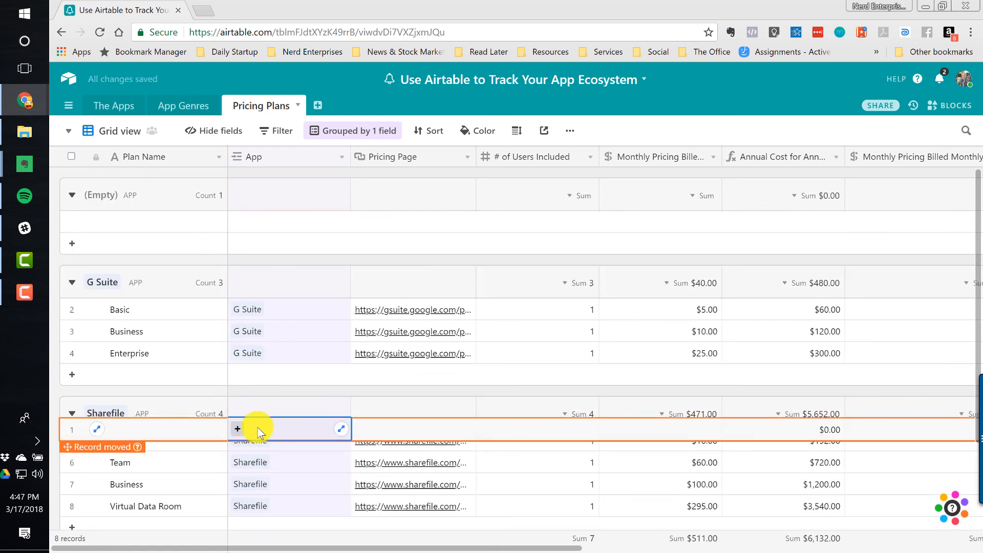
click(237, 429)
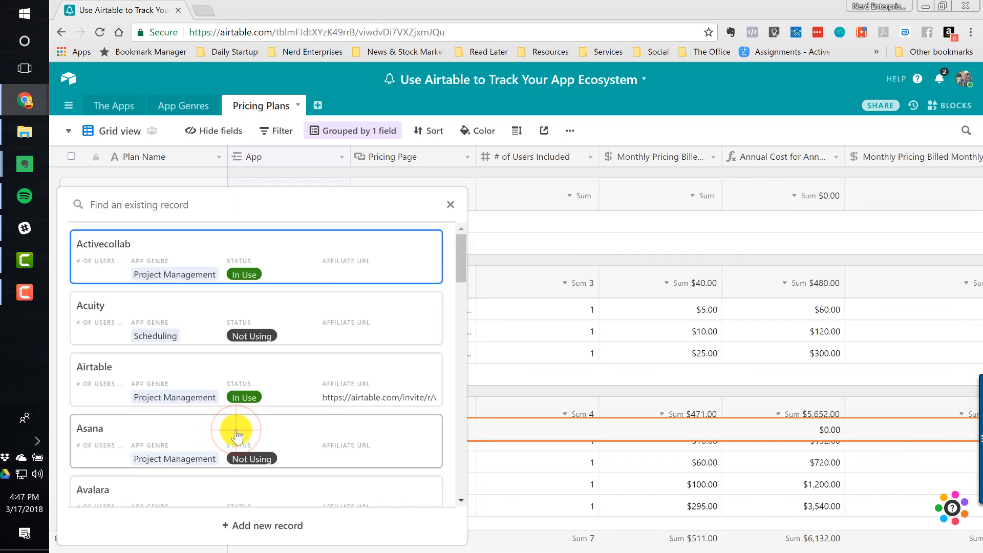
click(93, 371)
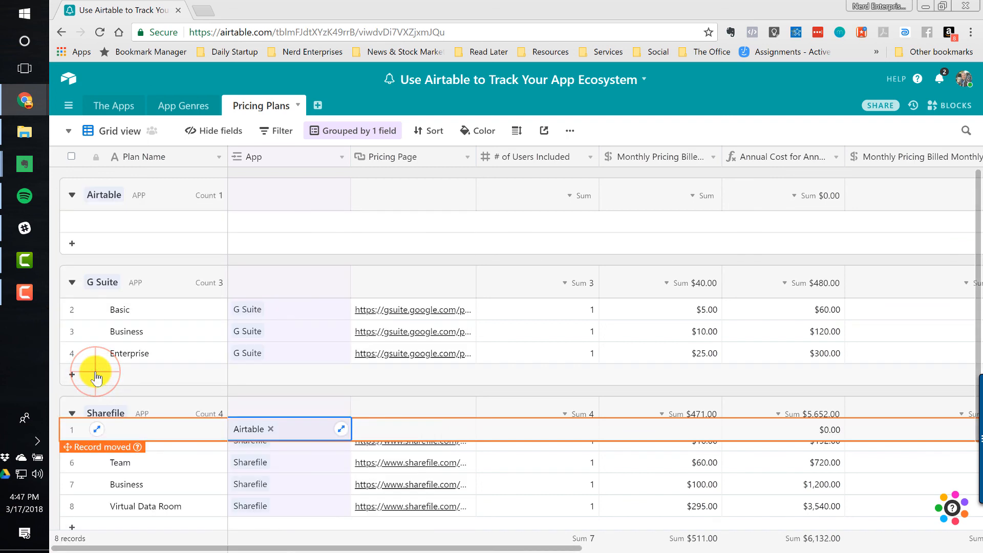
key(Tab)
click(245, 251)
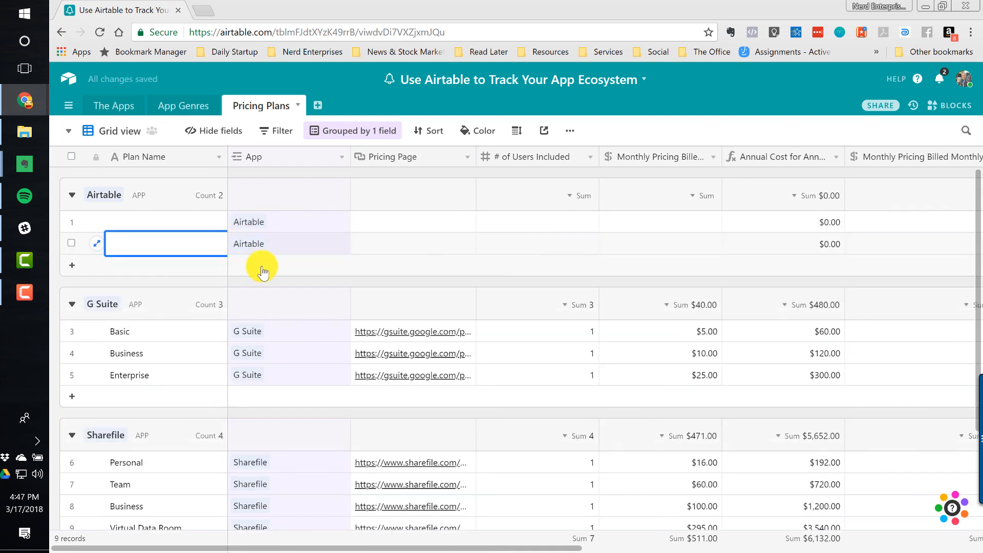
- Delete both blank plan records from the Airtable group
click(185, 221)
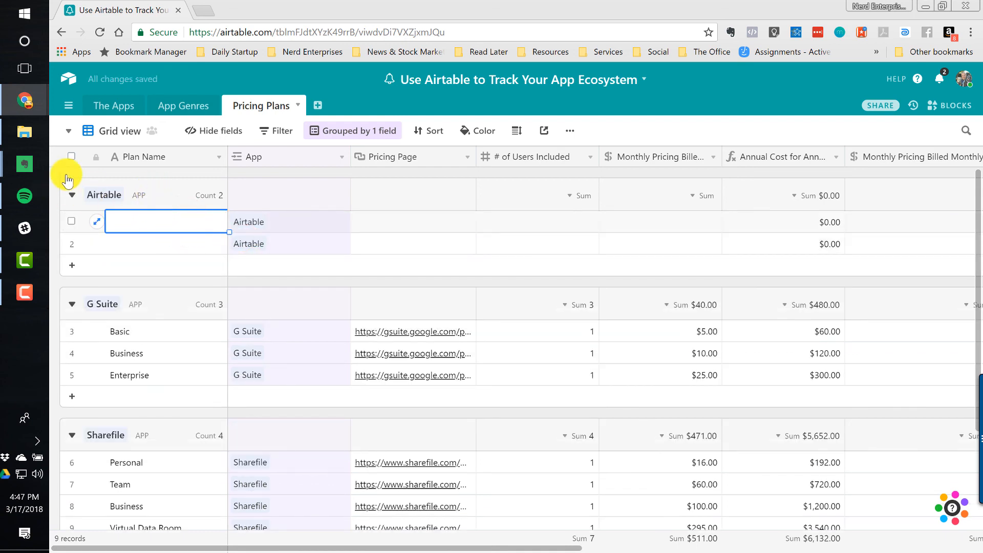
click(140, 249)
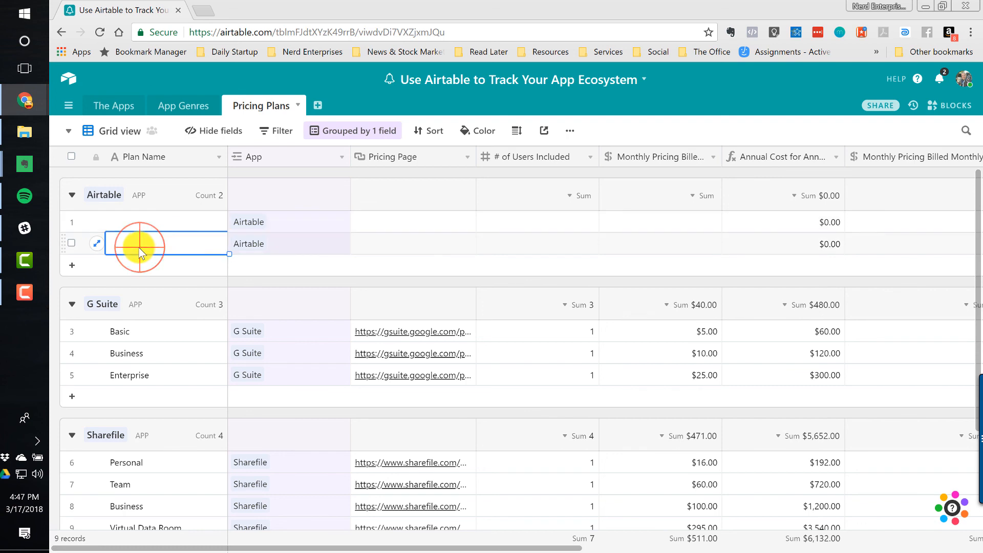
right_click(140, 248)
click(176, 403)
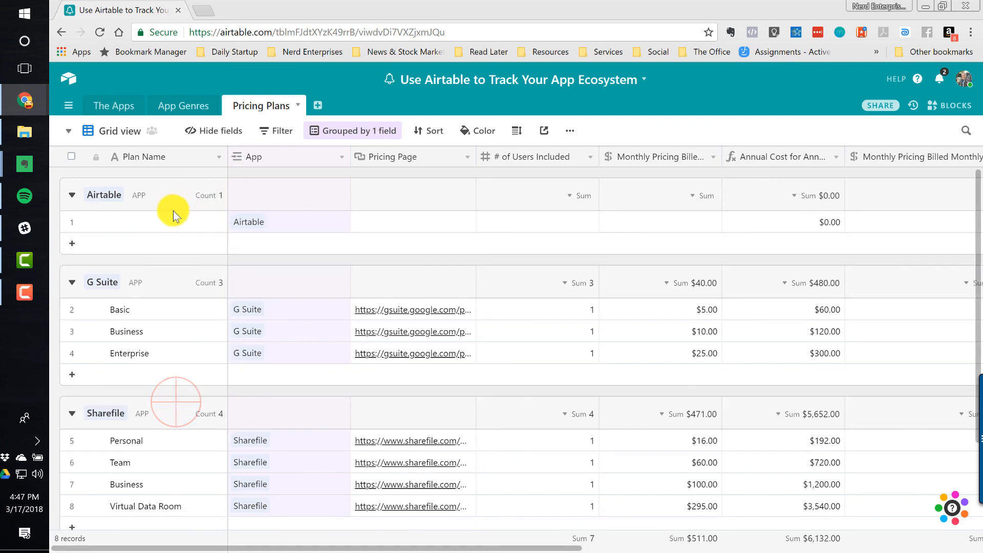
right_click(172, 221)
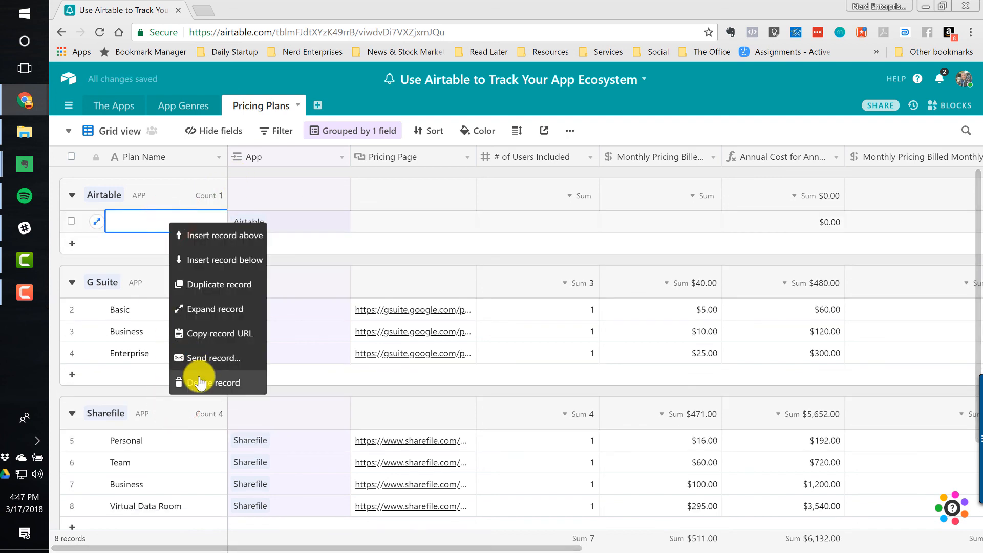
click(200, 383)
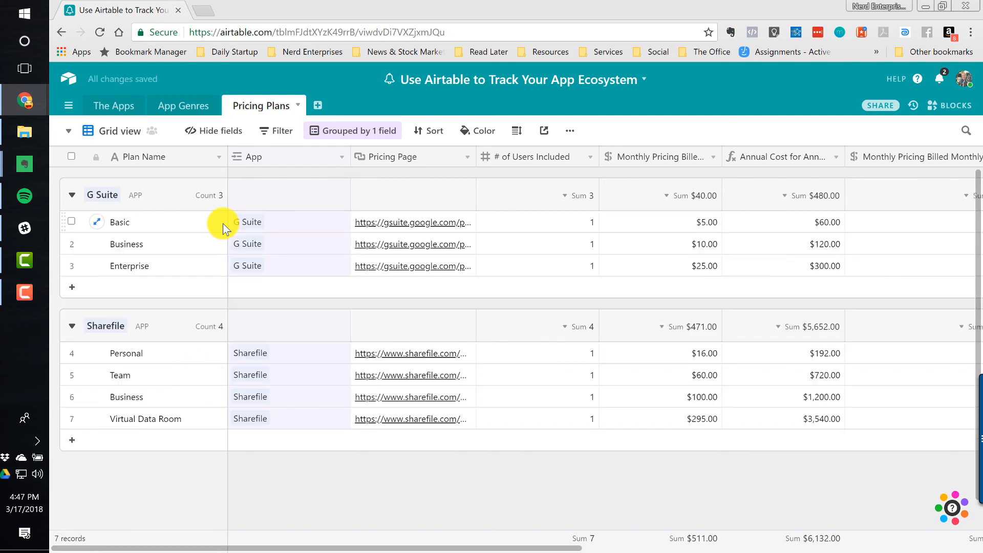
- Return to The Apps table
click(119, 110)
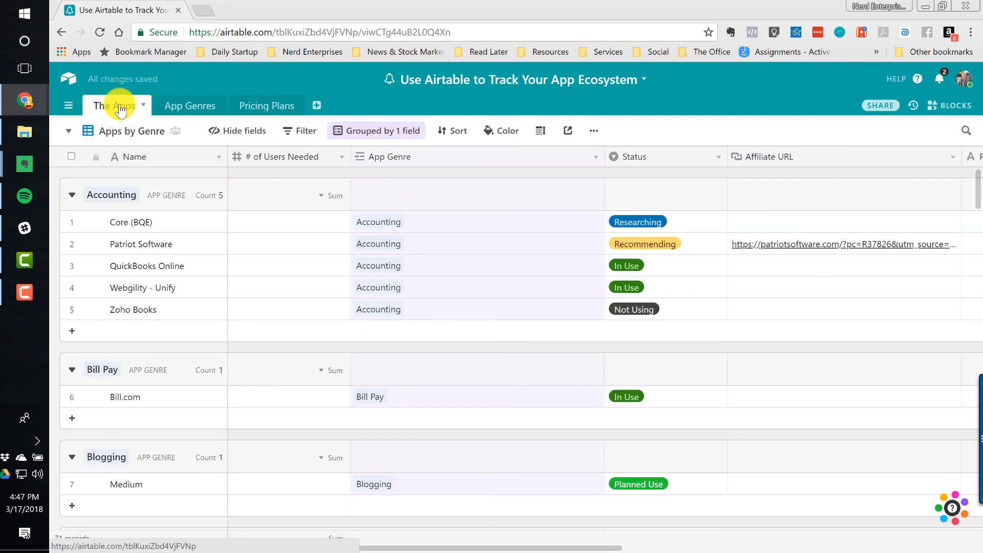